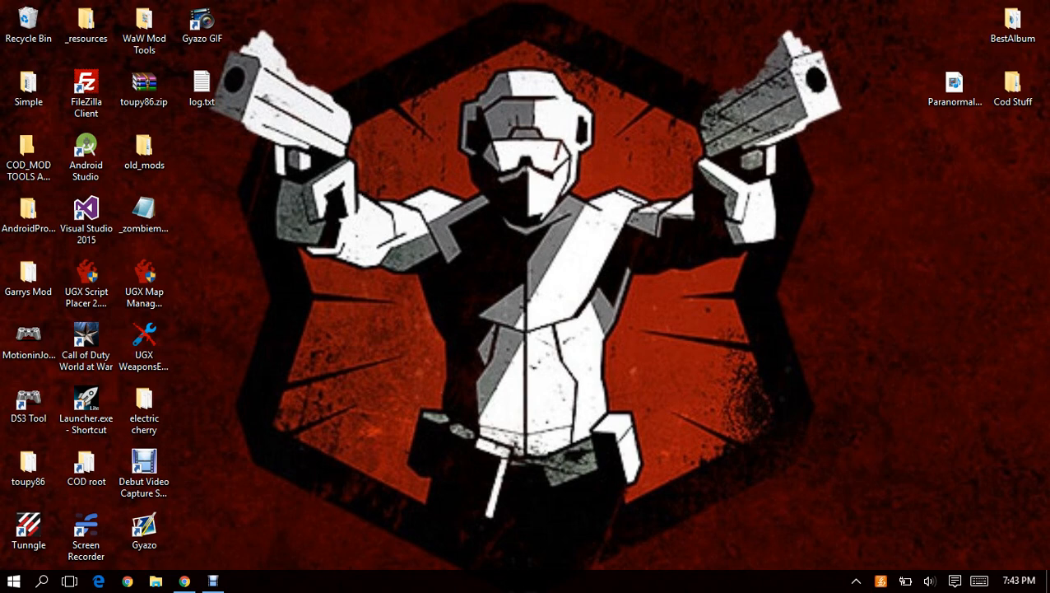
# Open File Explorer and go to the Program Files (x86) folder on Local Disk (C:).
pyautogui.click(86, 280)
pyautogui.click(155, 581)
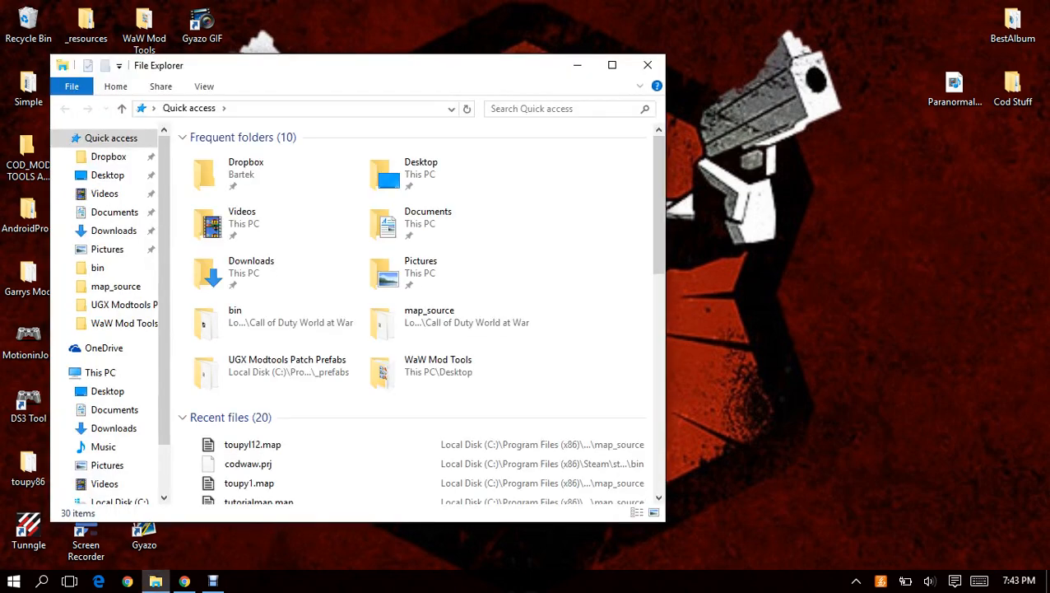
pyautogui.moveTo(419, 67); pyautogui.dragTo(676, 59)
pyautogui.scroll(-2, 365, 397)
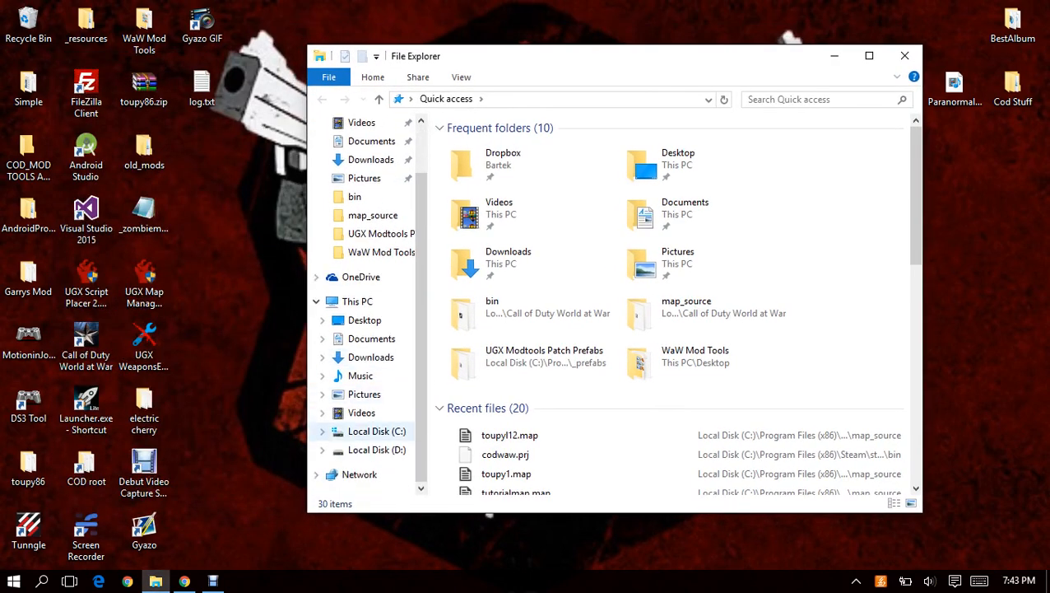
pyautogui.click(376, 430)
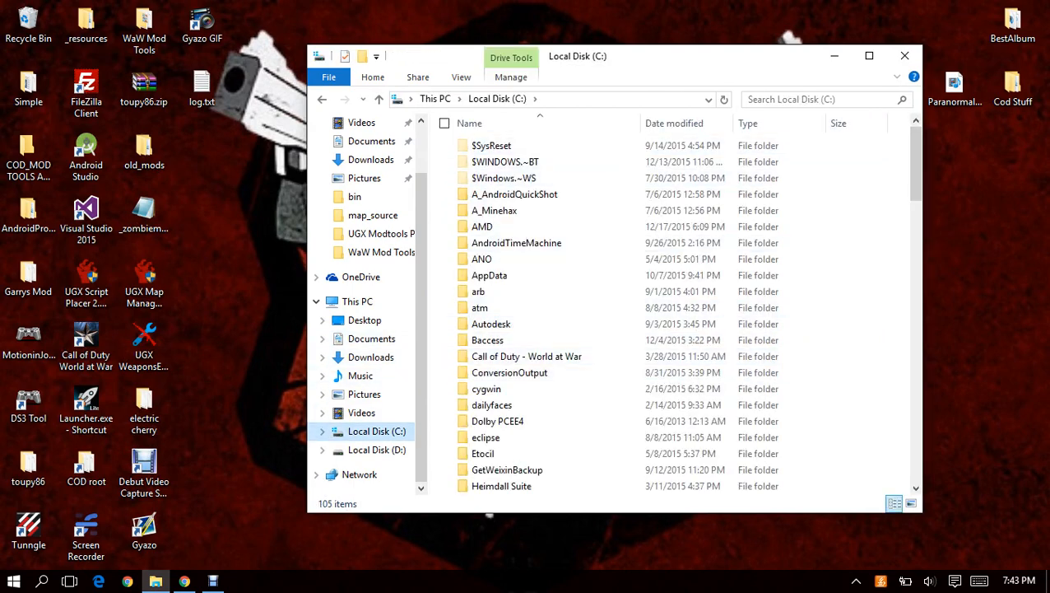
pyautogui.moveTo(676, 57); pyautogui.dragTo(703, 59)
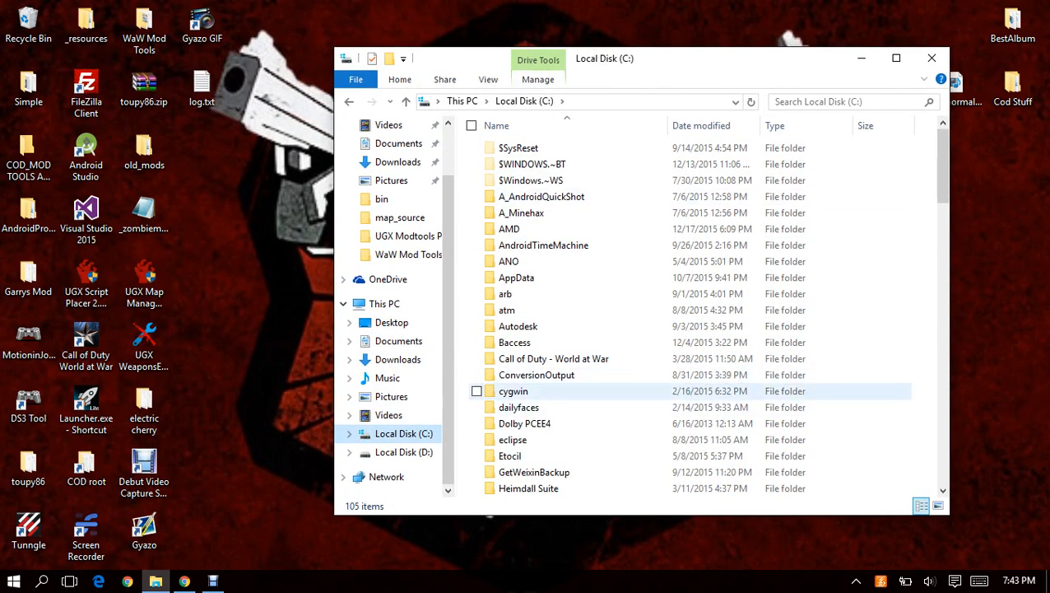
pyautogui.scroll(-9, 560, 391)
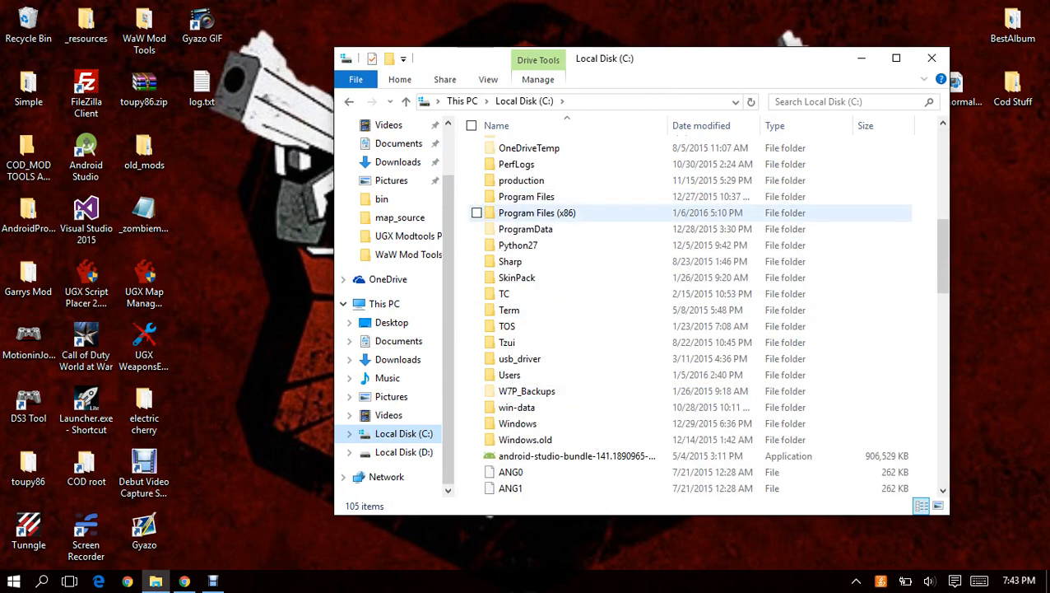
pyautogui.click(537, 196)
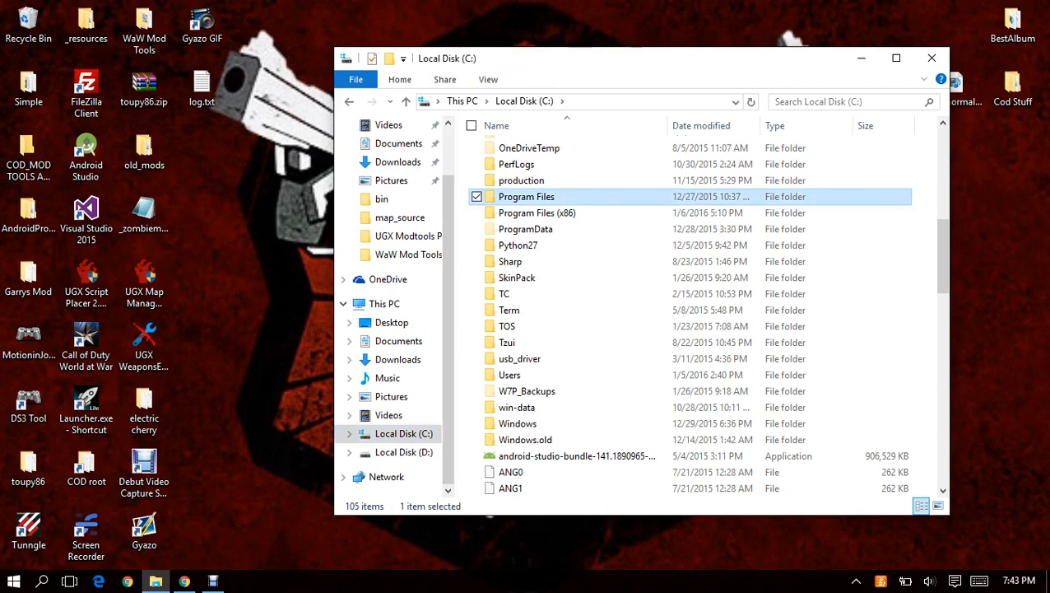
pyautogui.click(539, 213)
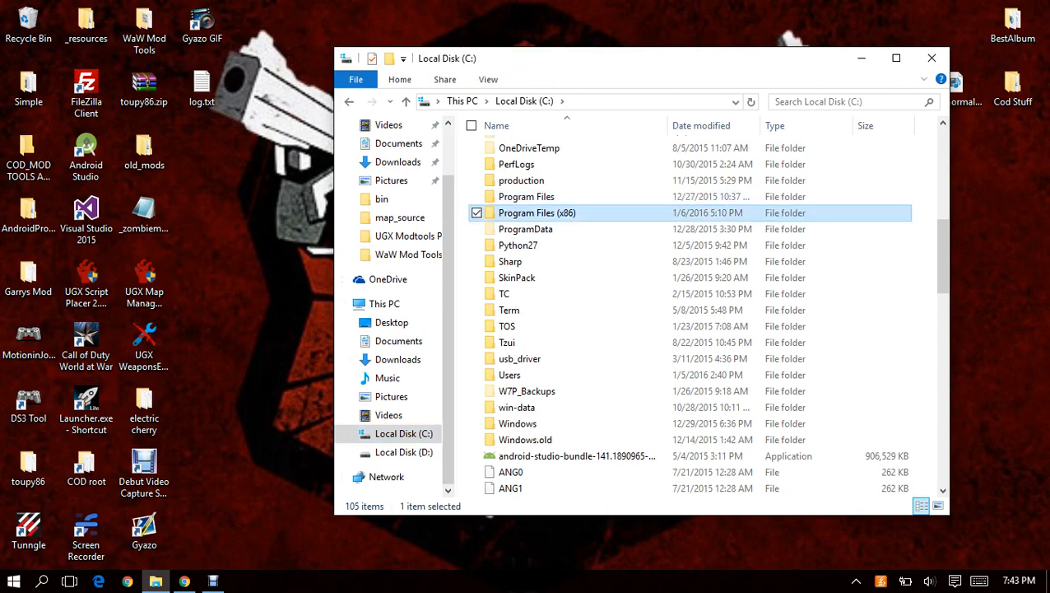
pyautogui.doubleClick(537, 214)
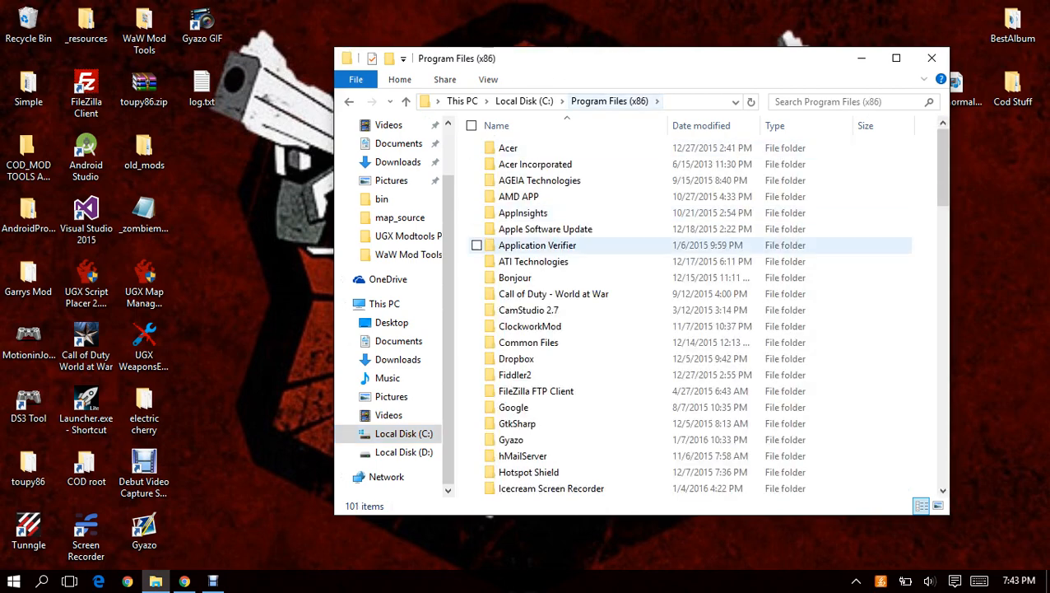
# Go to Steam, steamapps, common and open the Call of Duty World at War folder.
pyautogui.scroll(-18, 535, 374)
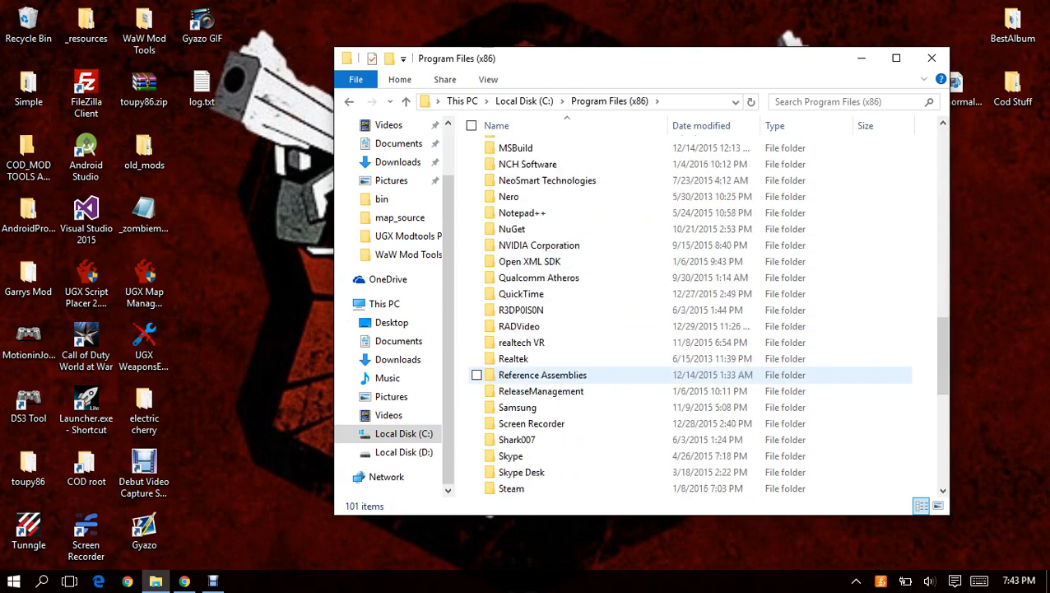
pyautogui.scroll(-2, 535, 375)
pyautogui.doubleClick(527, 390)
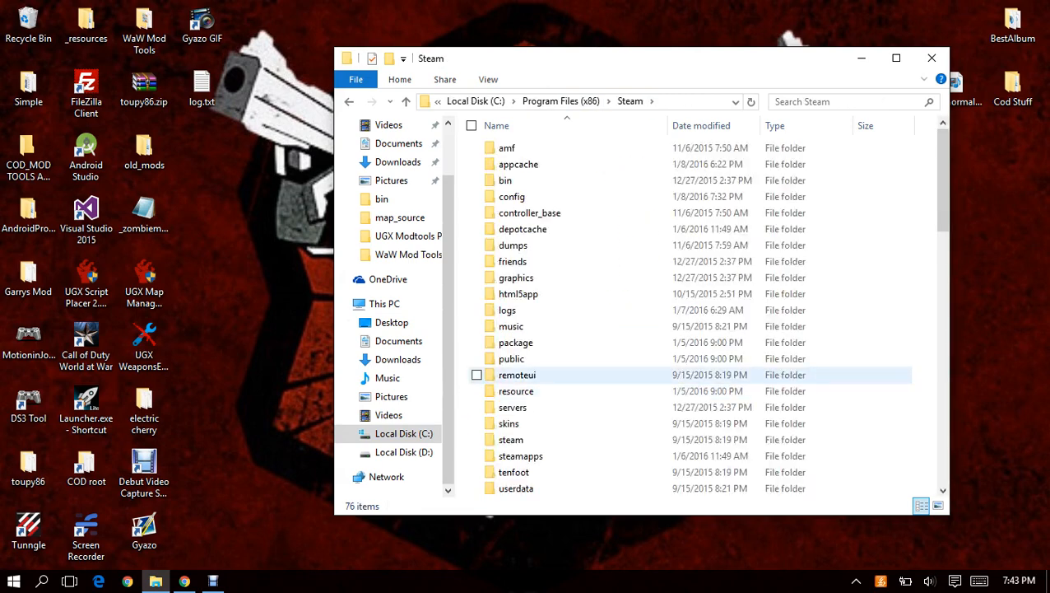
pyautogui.doubleClick(521, 455)
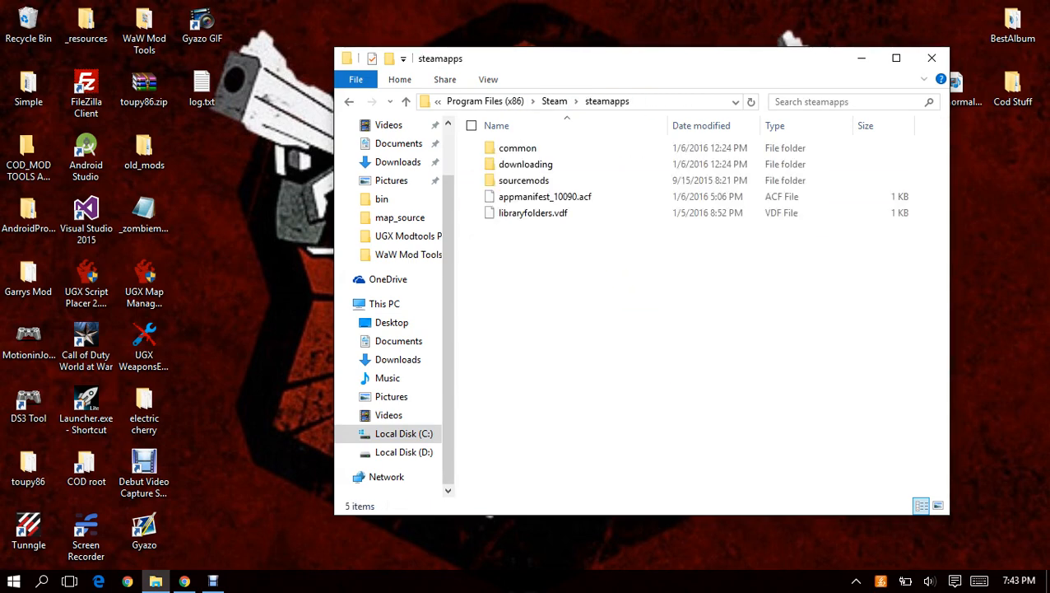
pyautogui.doubleClick(517, 148)
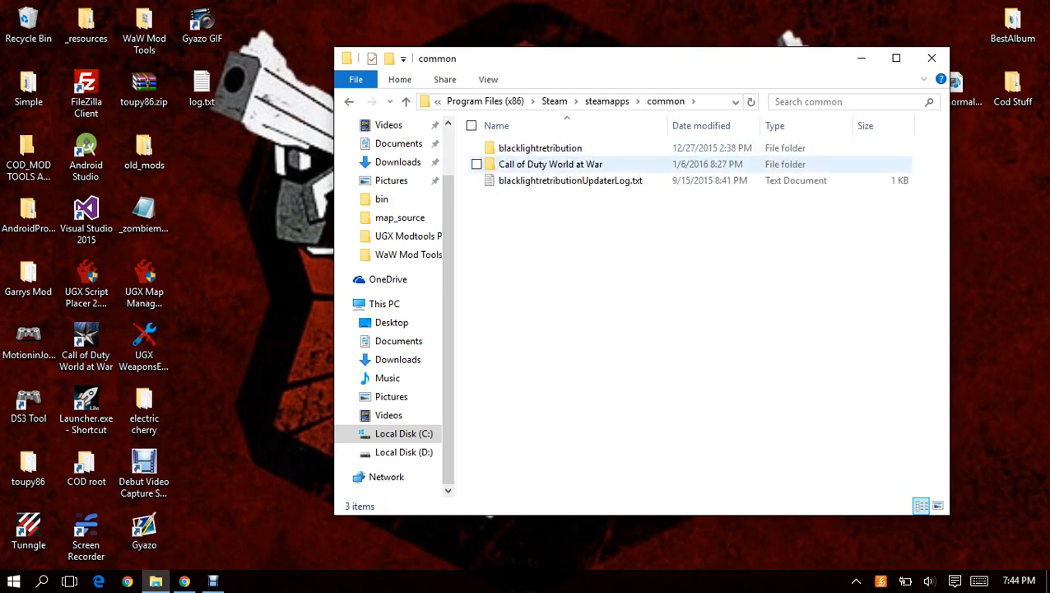
pyautogui.doubleClick(550, 164)
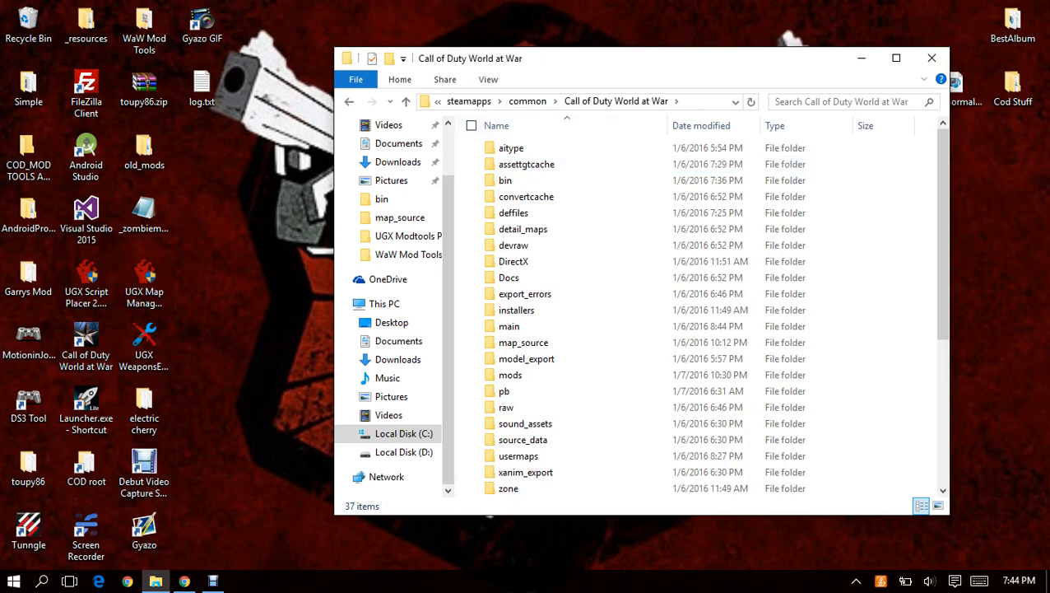
# Examine the subfolders and files in the Call of Duty World at War root folder.
pyautogui.moveTo(512, 61); pyautogui.dragTo(525, 71)
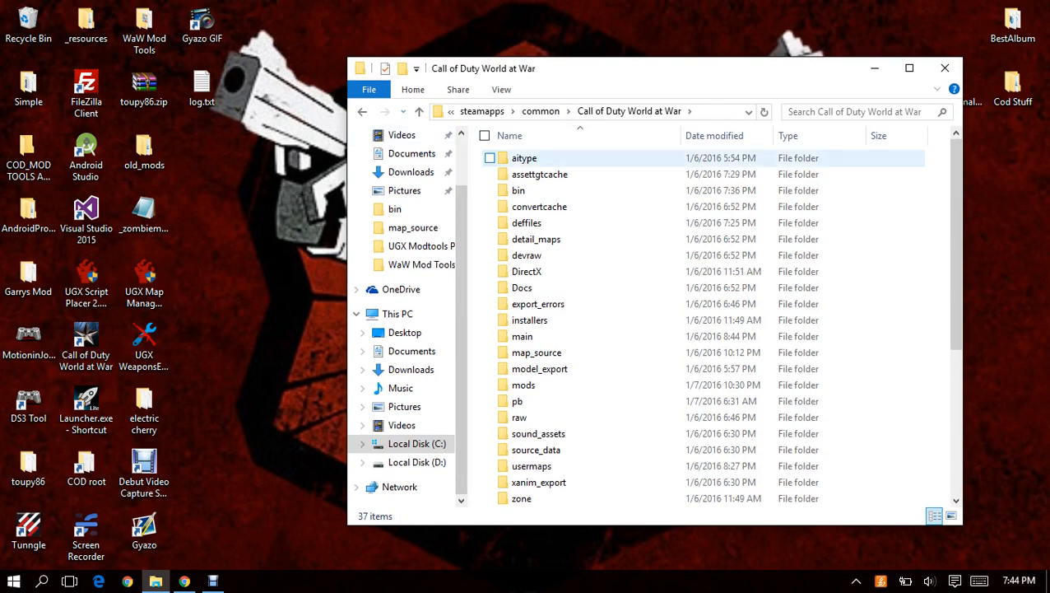
pyautogui.scroll(-5, 576, 313)
pyautogui.scroll(5, 576, 330)
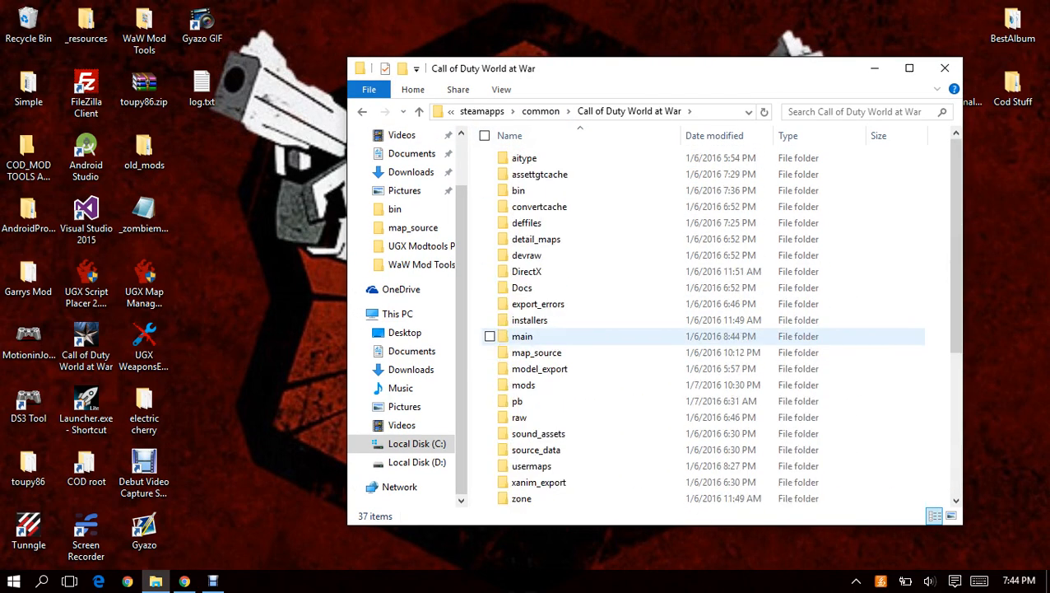
pyautogui.scroll(-5, 492, 402)
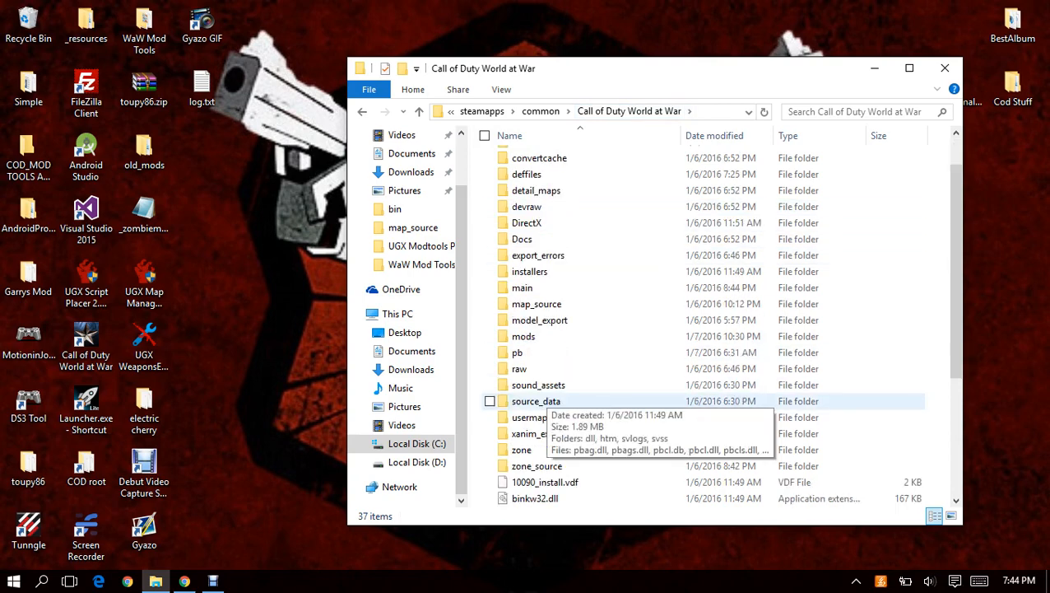
pyautogui.scroll(5, 494, 428)
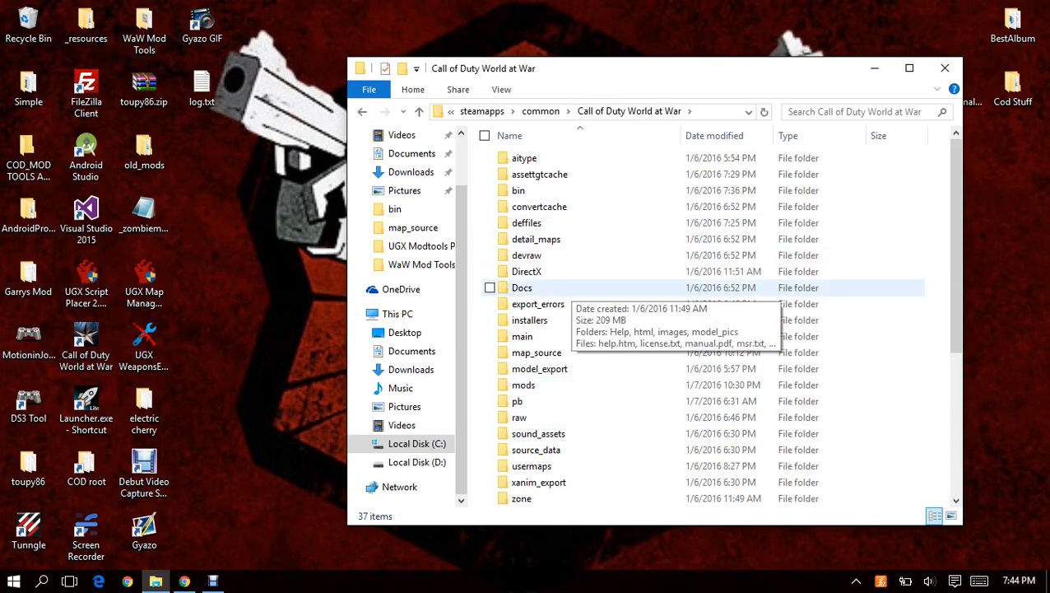
pyautogui.scroll(-1, 535, 296)
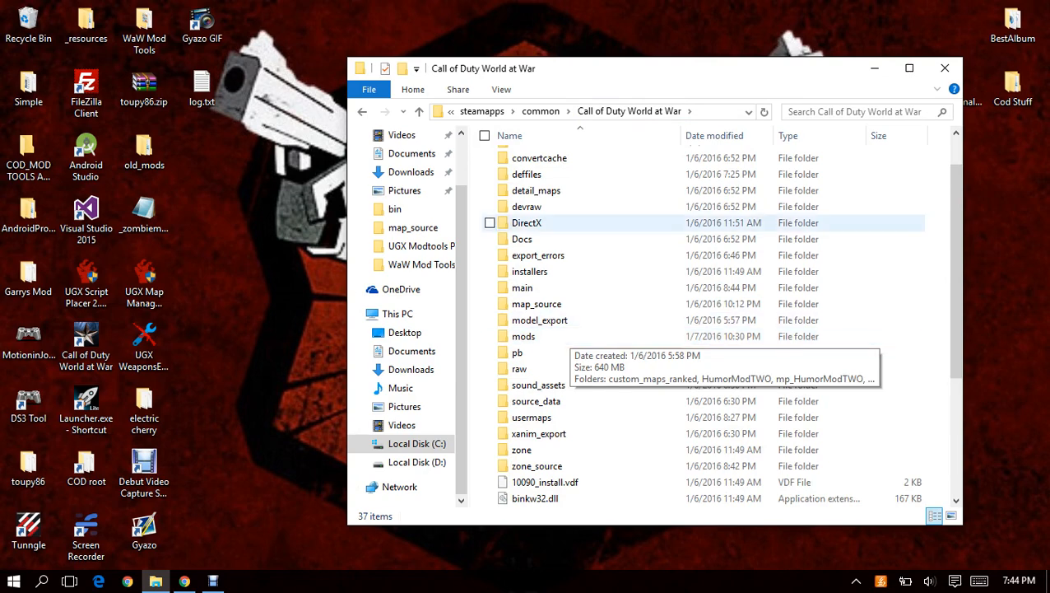
pyautogui.scroll(-4, 576, 247)
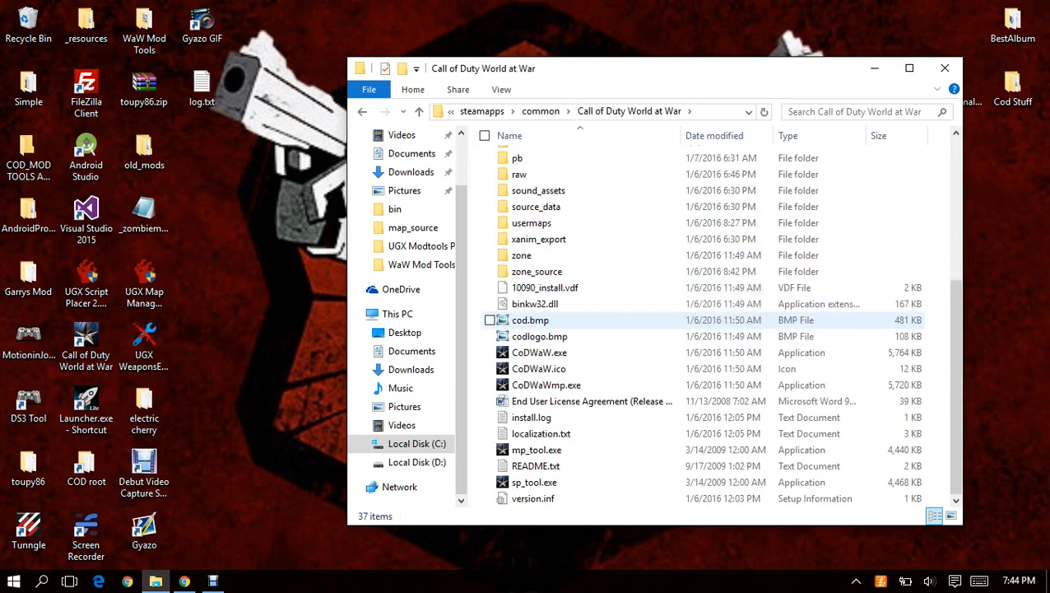
pyautogui.scroll(4, 577, 428)
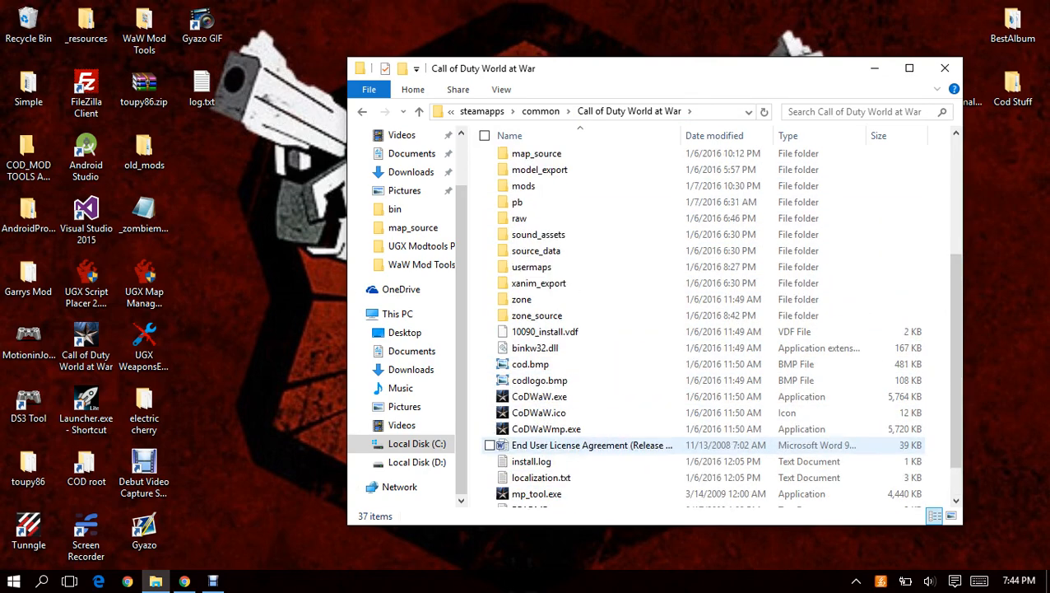
pyautogui.scroll(-4, 576, 369)
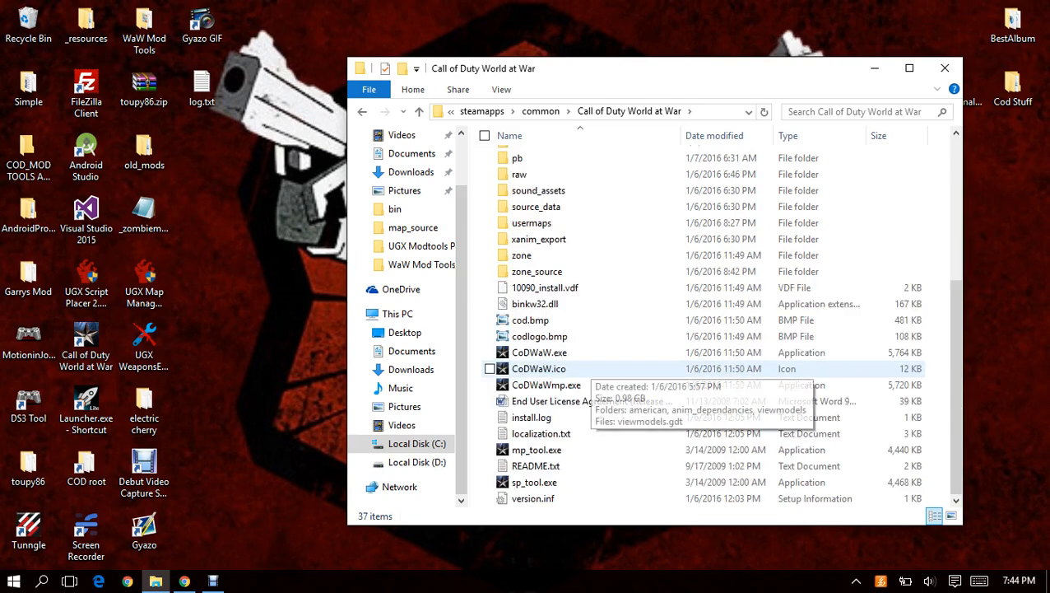
pyautogui.scroll(4, 576, 428)
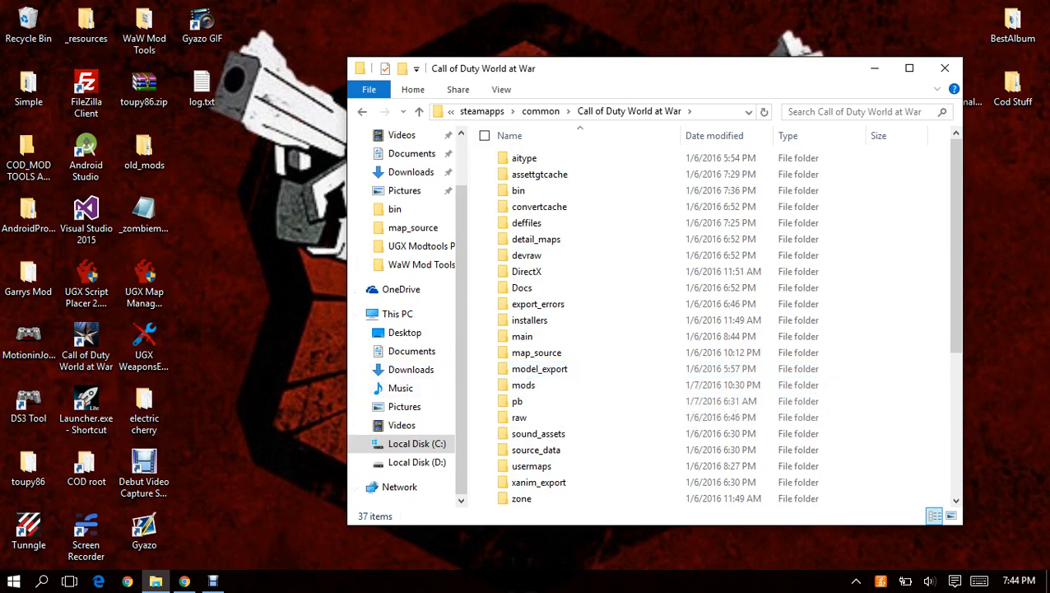
# Open the mod tools Launcher and delete the maps tutorialmap and tutorialmap2 with all their files.
pyautogui.click(85, 407)
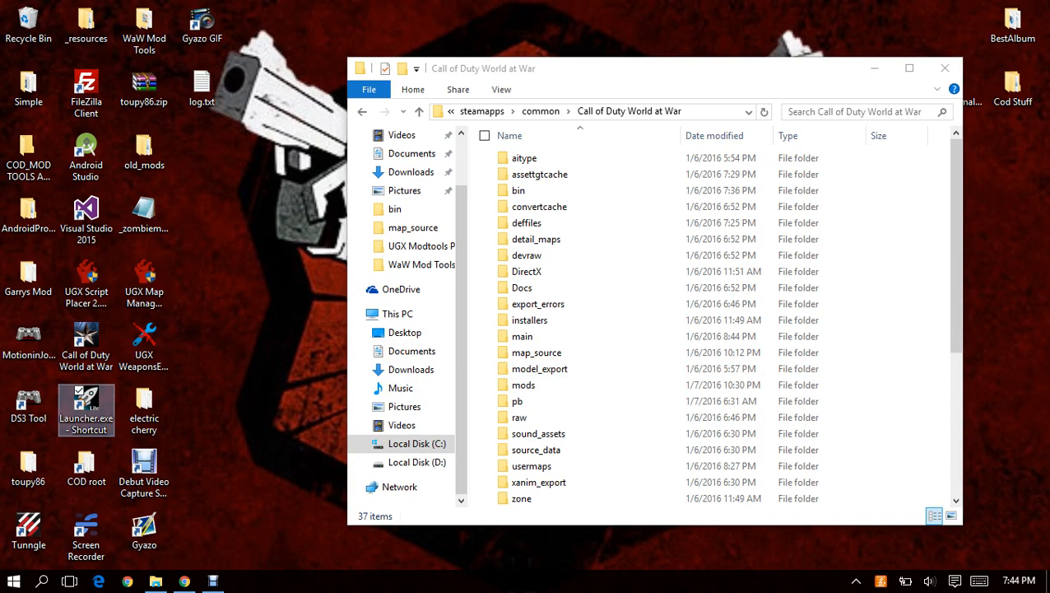
pyautogui.doubleClick(85, 408)
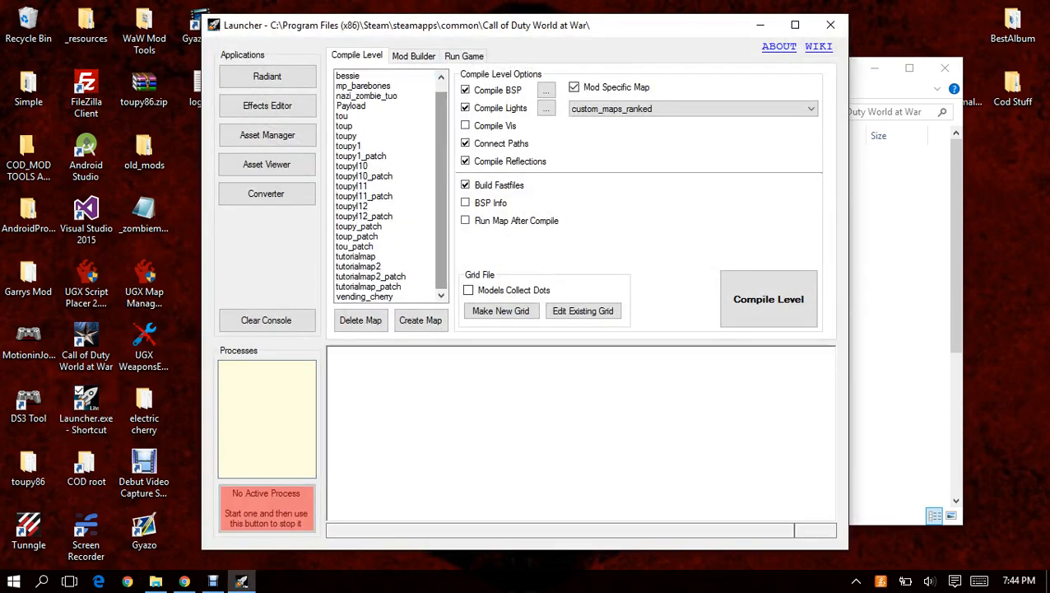
pyautogui.click(356, 256)
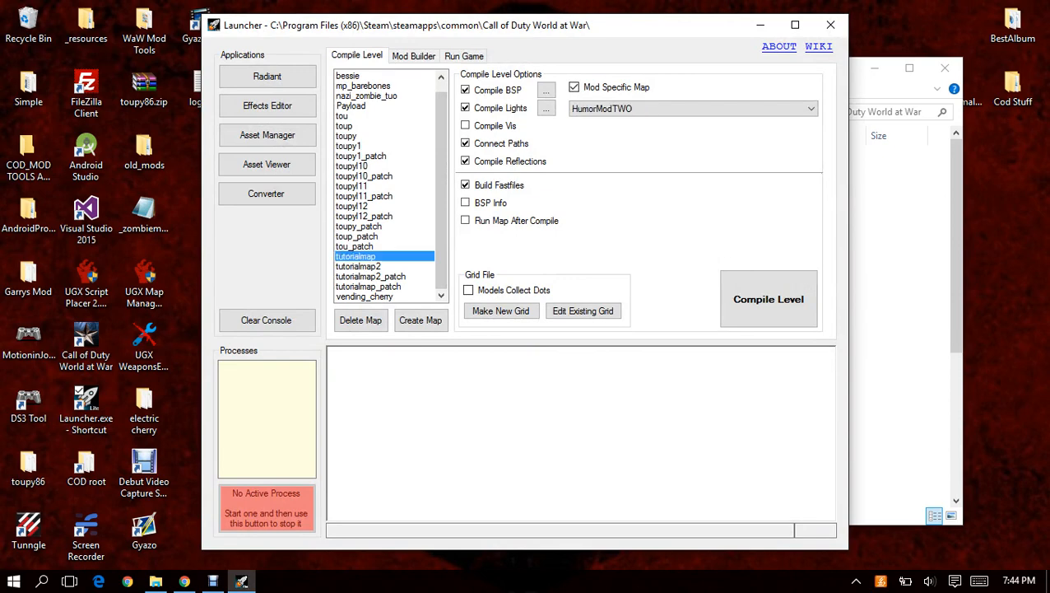
pyautogui.click(360, 320)
pyautogui.click(596, 427)
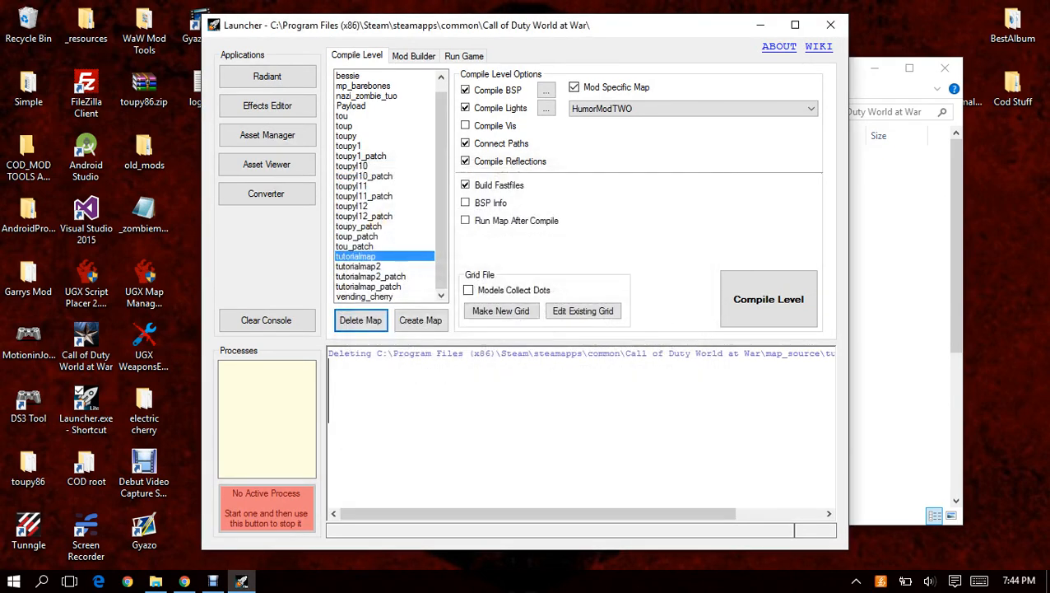
pyautogui.click(361, 320)
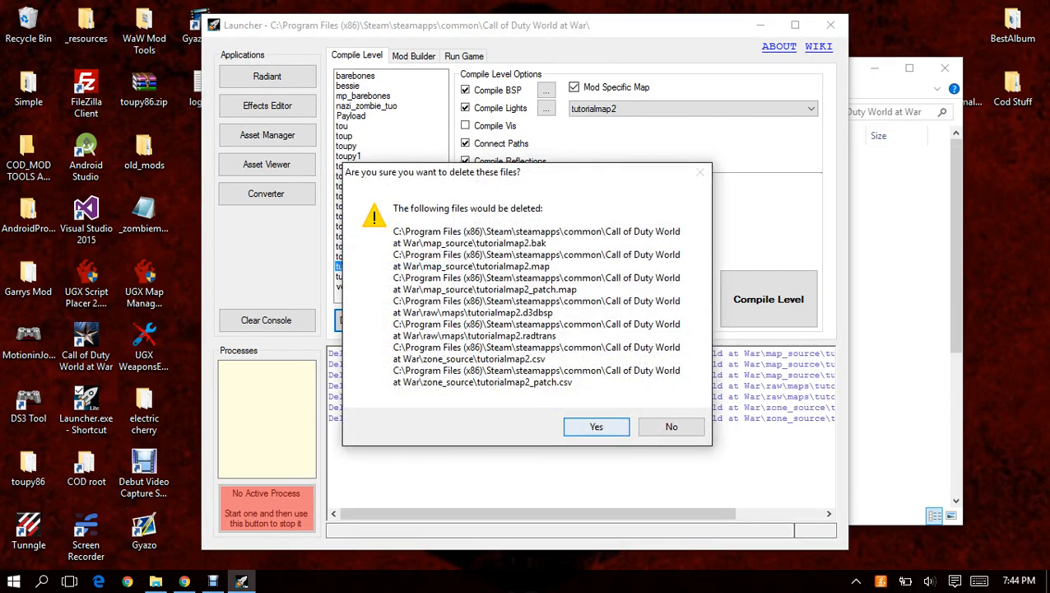
pyautogui.click(597, 426)
# Clear the Launcher console, run the Converter and check its output.
pyautogui.click(266, 320)
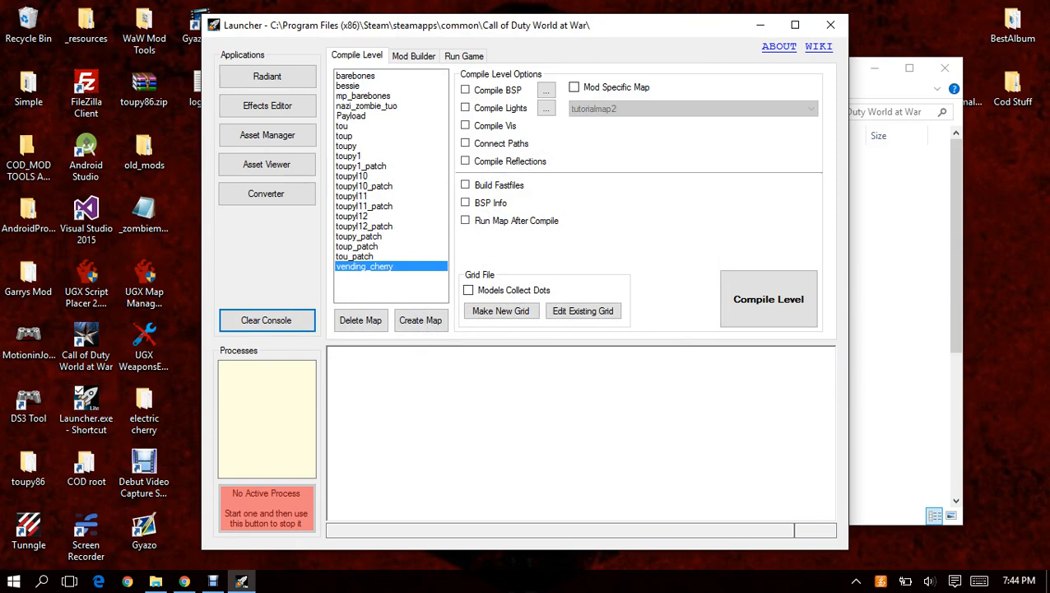
pyautogui.click(266, 194)
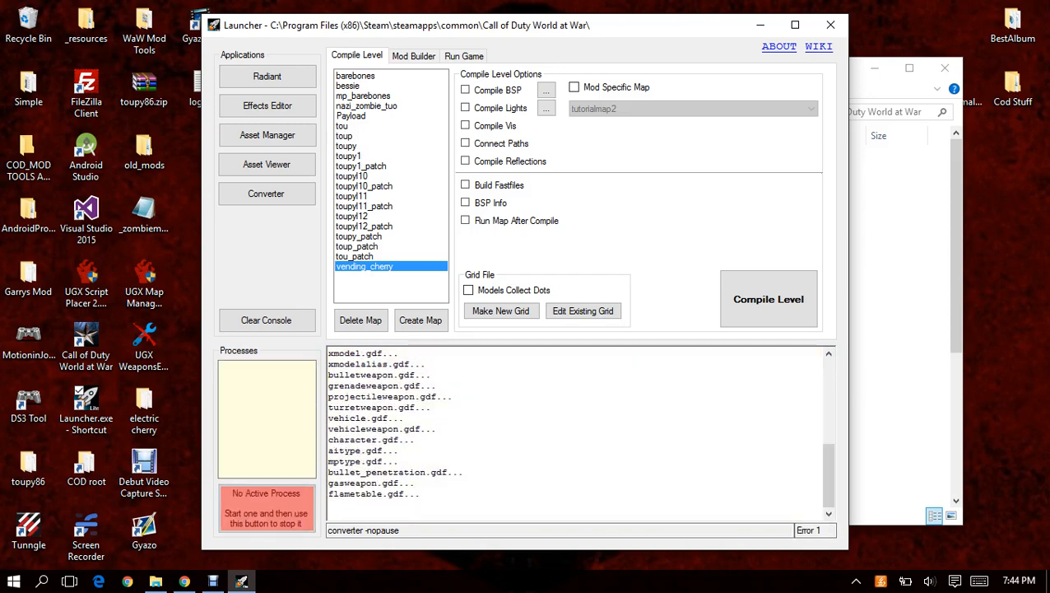
pyautogui.moveTo(822, 530)
pyautogui.mouseDown()
pyautogui.moveTo(795, 530)
pyautogui.moveTo(808, 530)
pyautogui.mouseUp()
pyautogui.click(807, 530)
pyautogui.moveTo(422, 494); pyautogui.dragTo(353, 410)
pyautogui.click(388, 461)
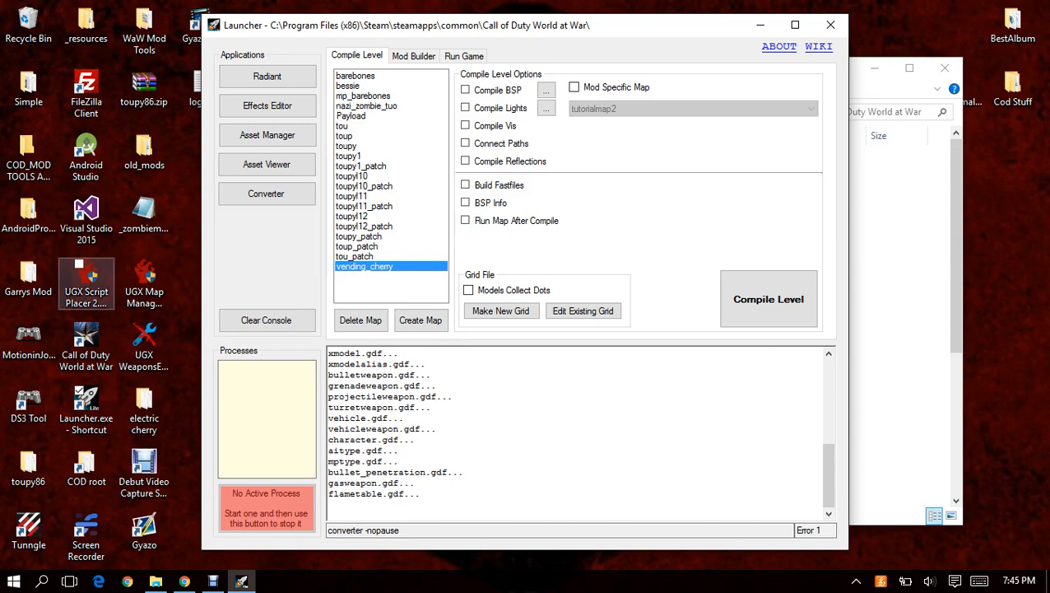
# Open UGX Script Placer and enter tutorialmap as both the map name and the display name.
pyautogui.click(86, 280)
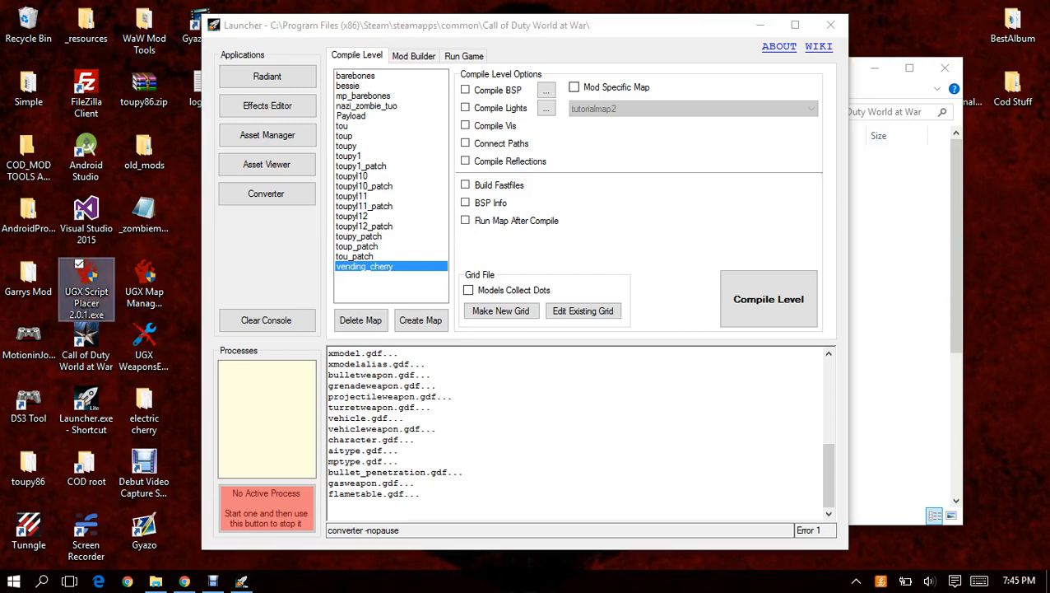
pyautogui.click(593, 318)
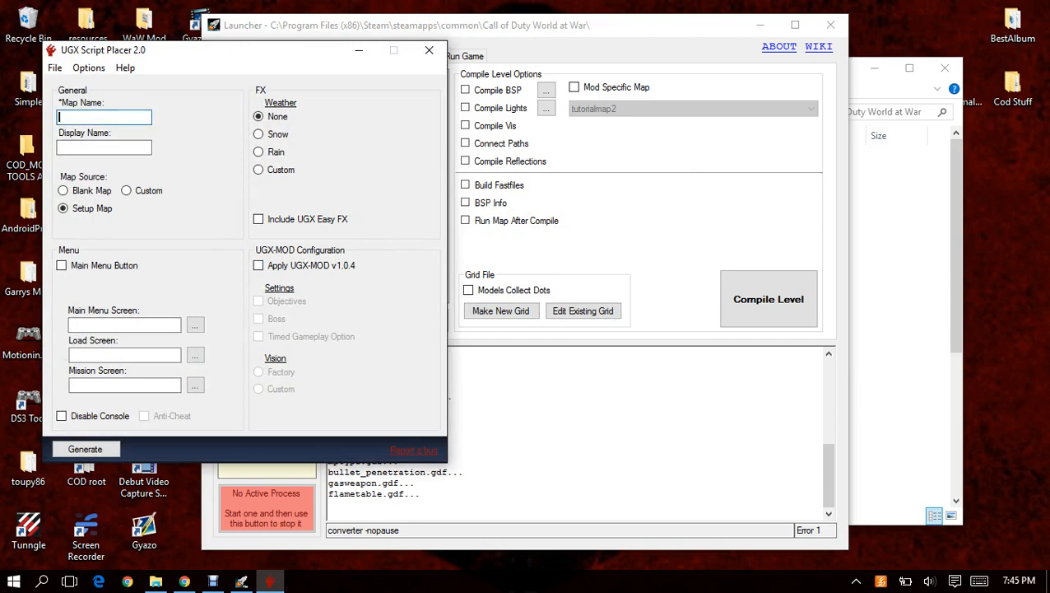
pyautogui.write('tutorialmap')
pyautogui.press('Tab')
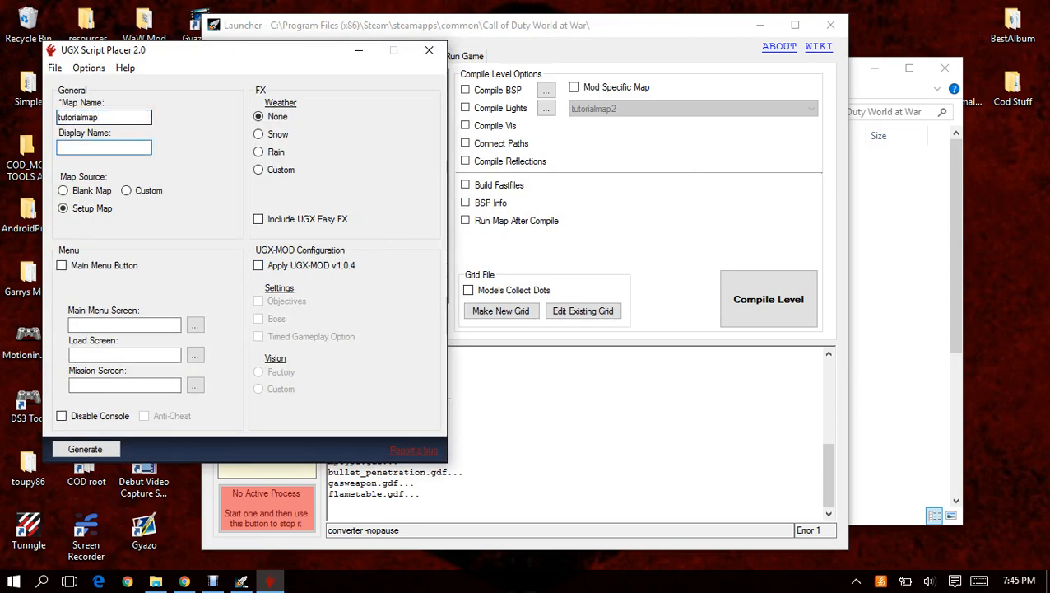
pyautogui.write('tutorialmap')
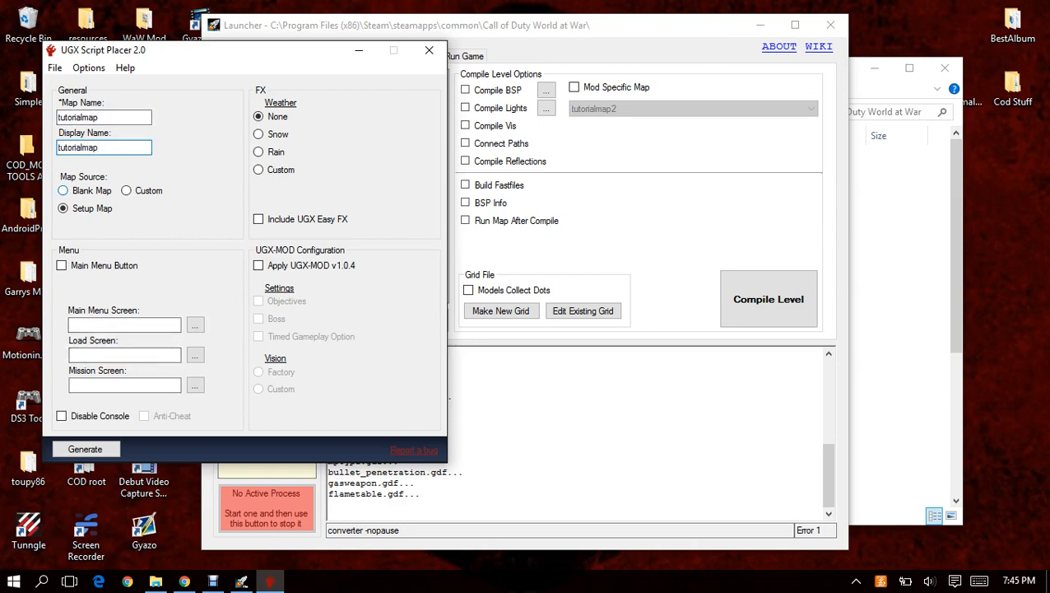
# Generate tutorialmap from the Blank Map source, overwriting all existing files, and close UGX Script Placer.
pyautogui.click(63, 190)
pyautogui.click(85, 448)
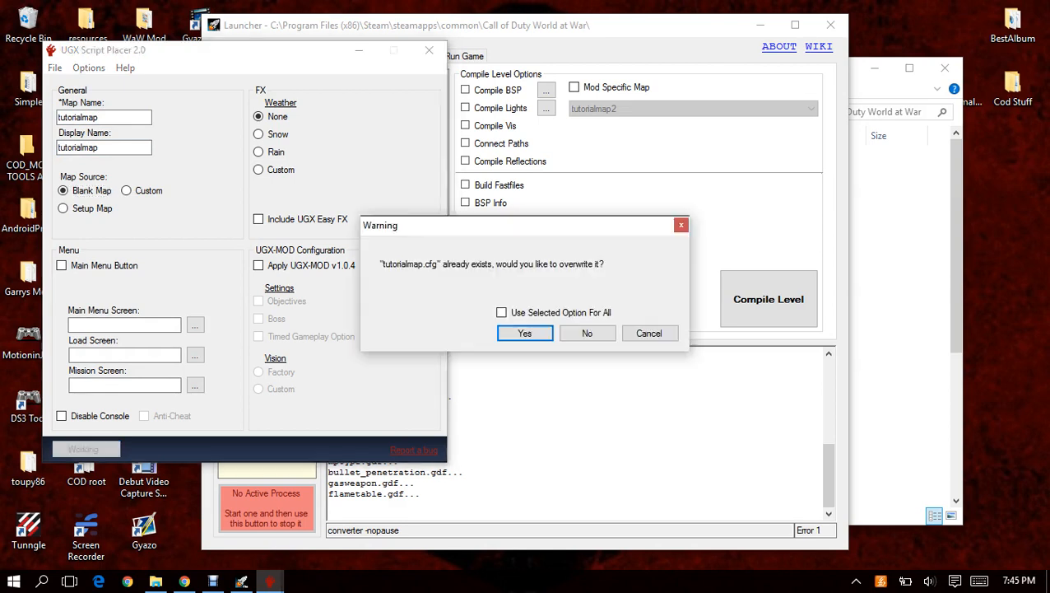
pyautogui.press('Return')
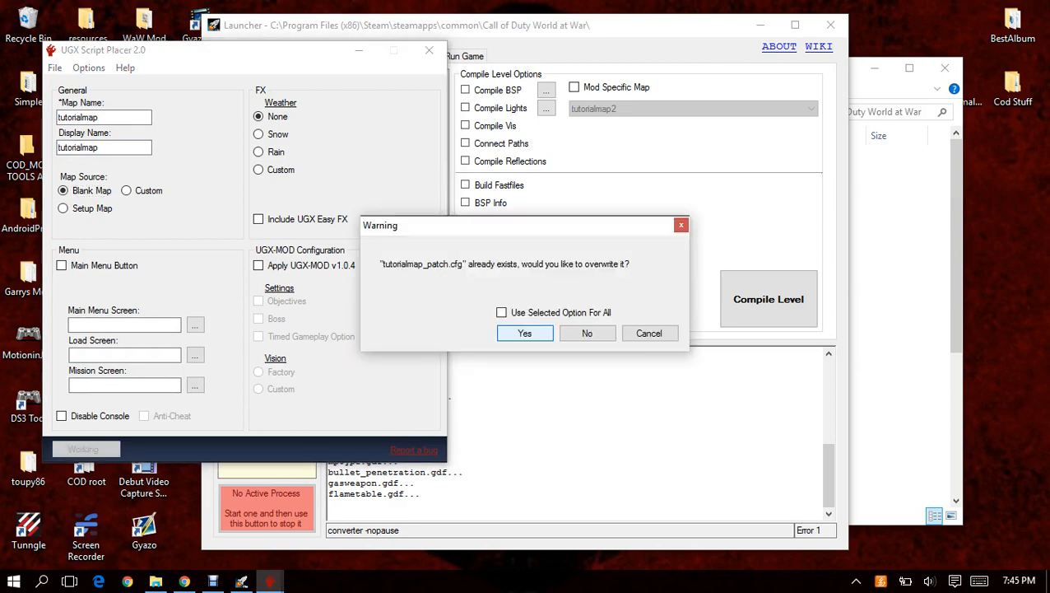
pyautogui.click(502, 313)
pyautogui.click(525, 333)
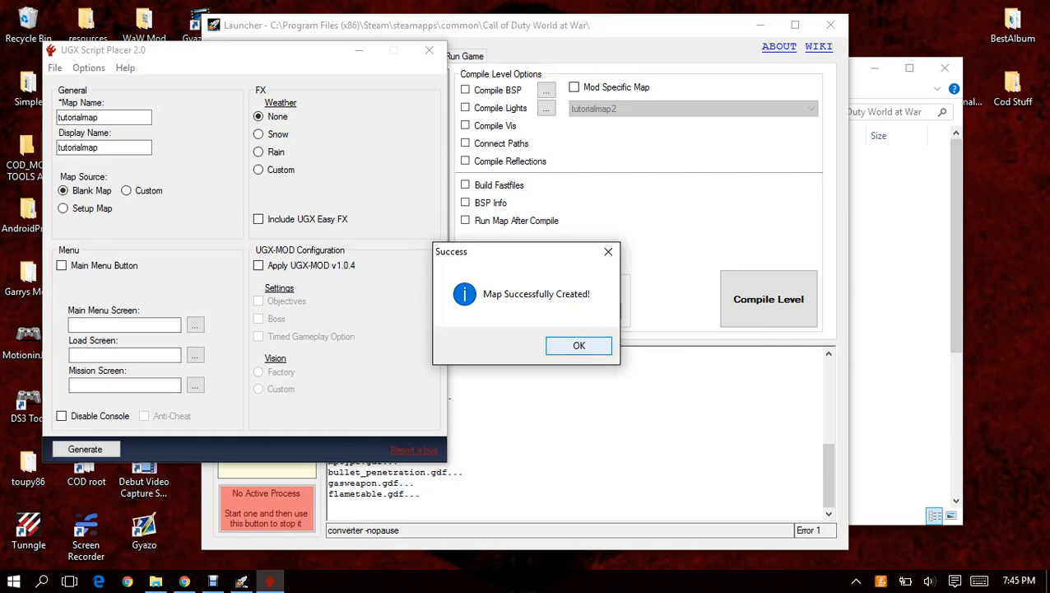
pyautogui.press('Return')
pyautogui.click(428, 50)
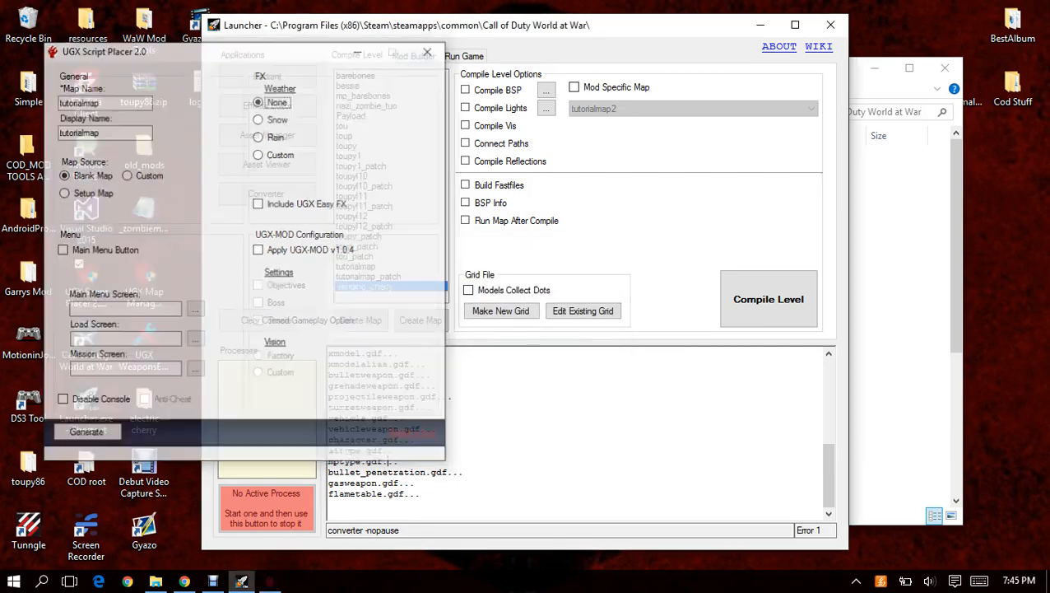
# Switch to File Explorer, open the bin folder of Call of Duty World at War and locate Launcher.exe.
pyautogui.click(882, 304)
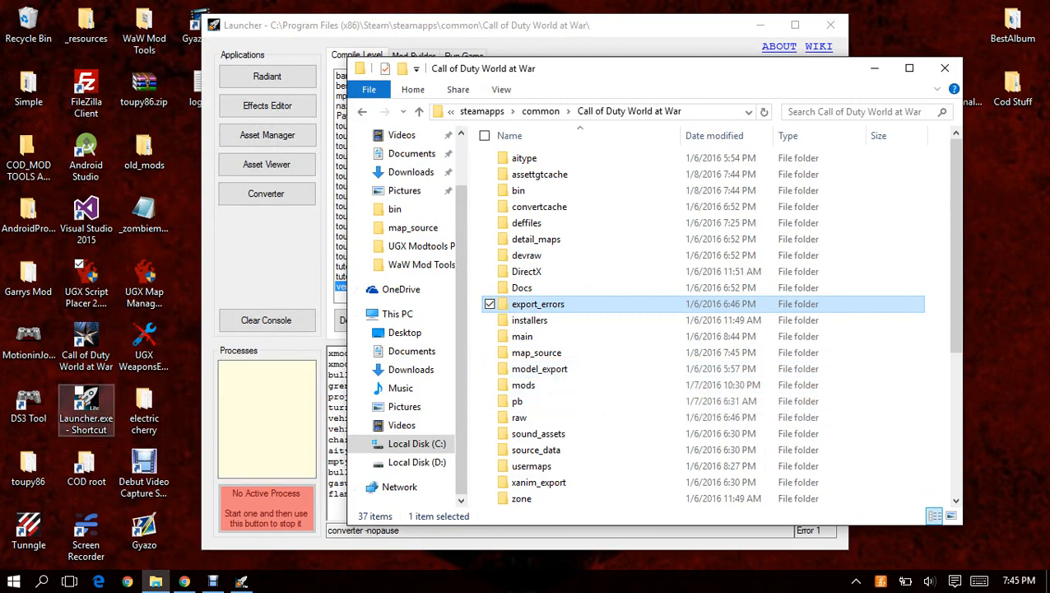
pyautogui.click(85, 407)
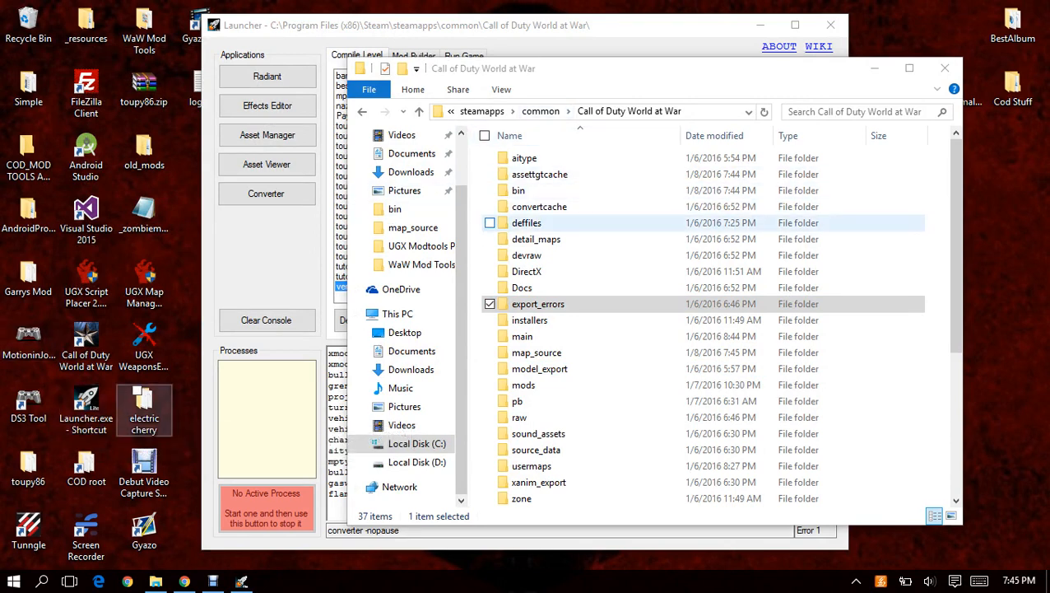
pyautogui.click(526, 190)
pyautogui.doubleClick(526, 190)
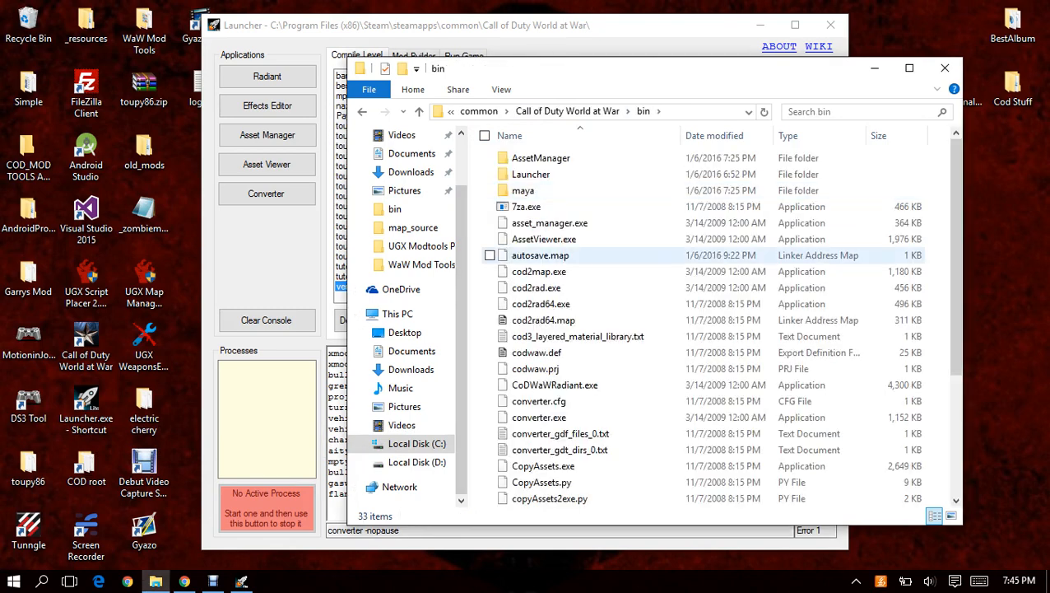
pyautogui.scroll(-4, 527, 387)
pyautogui.click(535, 352)
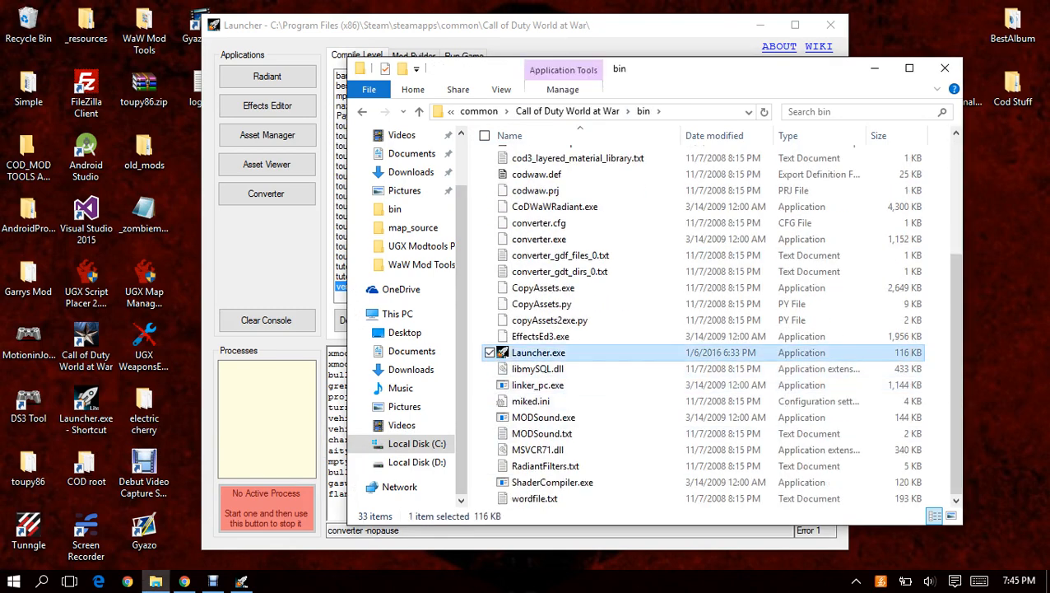
# Look at the Send to destinations offered for Launcher.exe without choosing one, and return to the game's root folder.
pyautogui.rightClick(557, 352)
pyautogui.moveTo(371, 438)
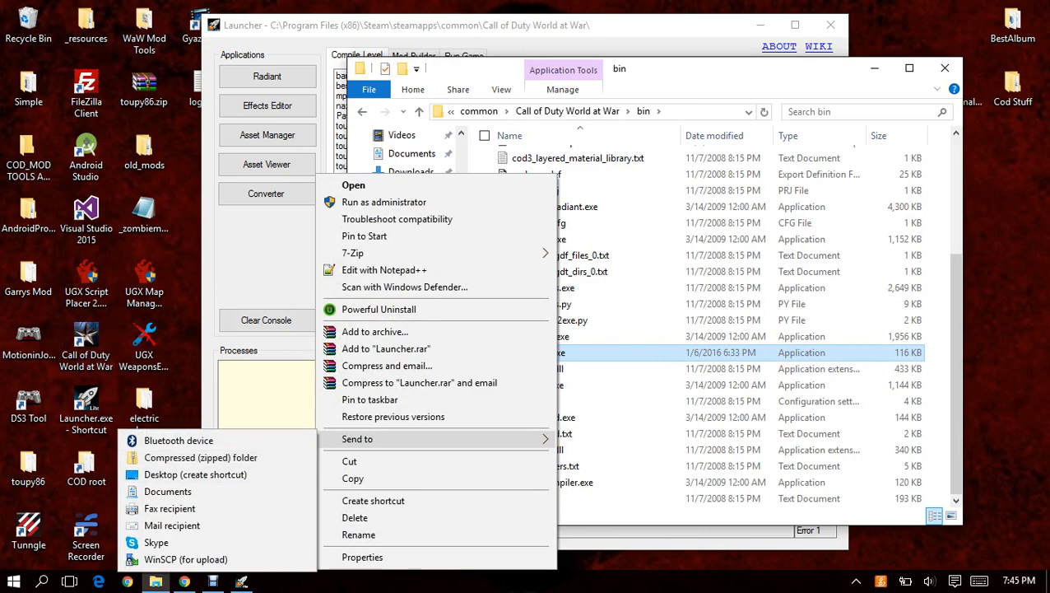
pyautogui.click(145, 345)
pyautogui.click(186, 362)
pyautogui.click(567, 112)
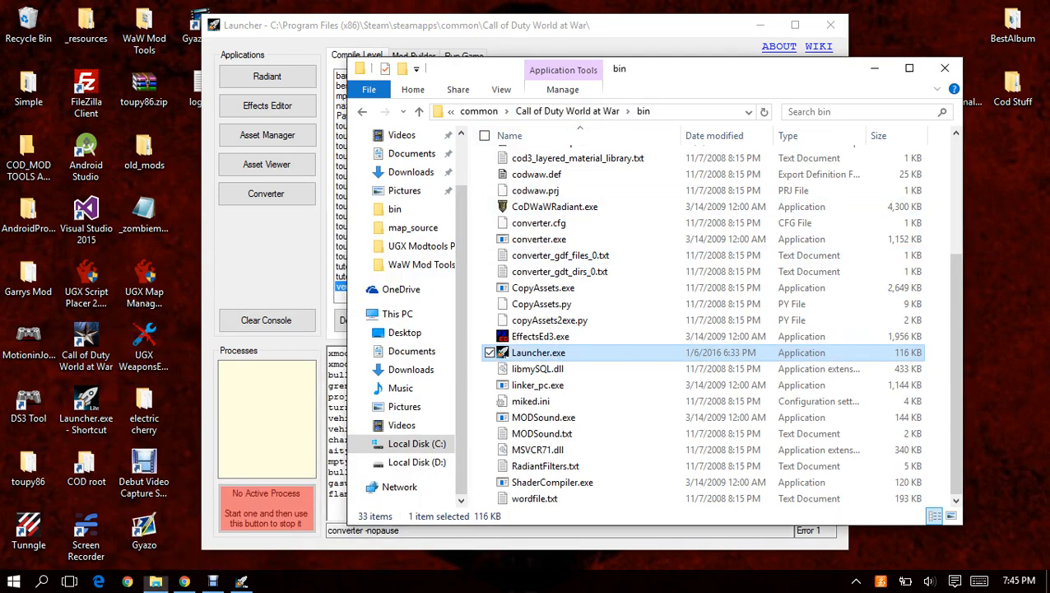
pyautogui.click(939, 223)
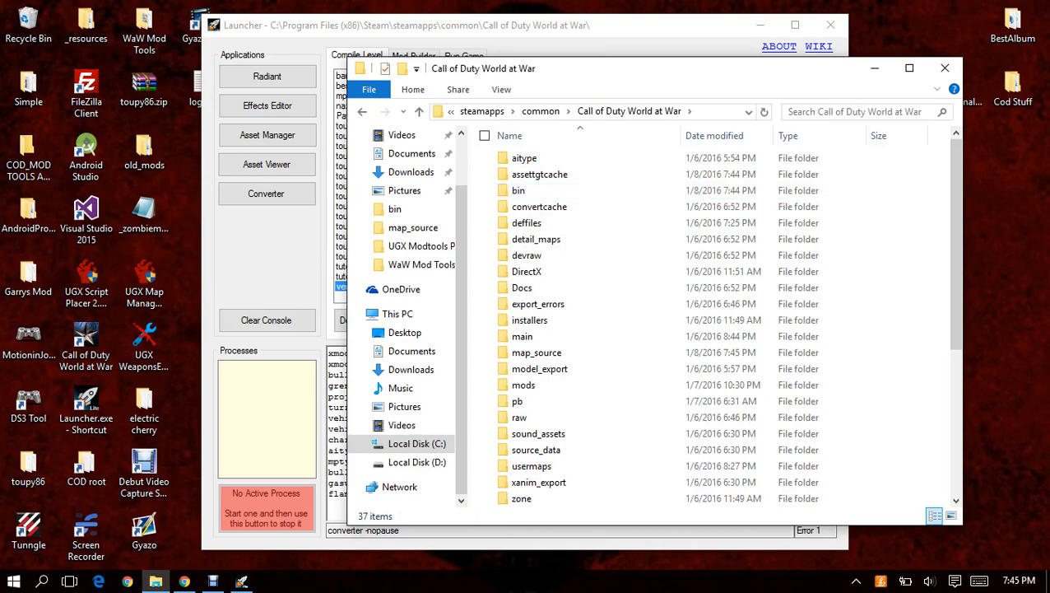
# Open the Asset Manager from the Launcher, look through its list of asset types and close it.
pyautogui.click(268, 255)
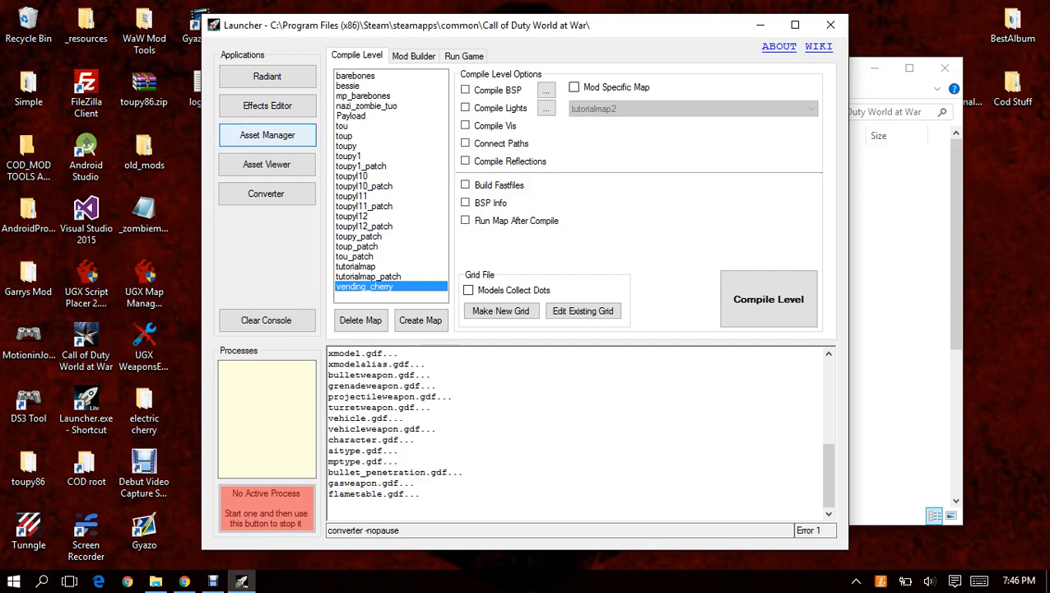
pyautogui.click(266, 135)
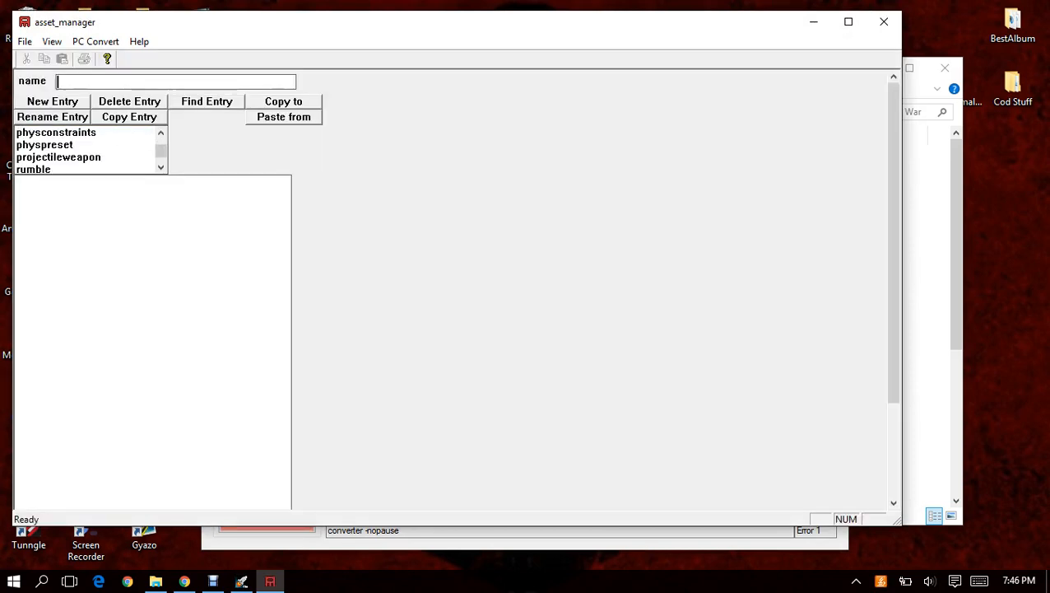
pyautogui.scroll(-1, 84, 156)
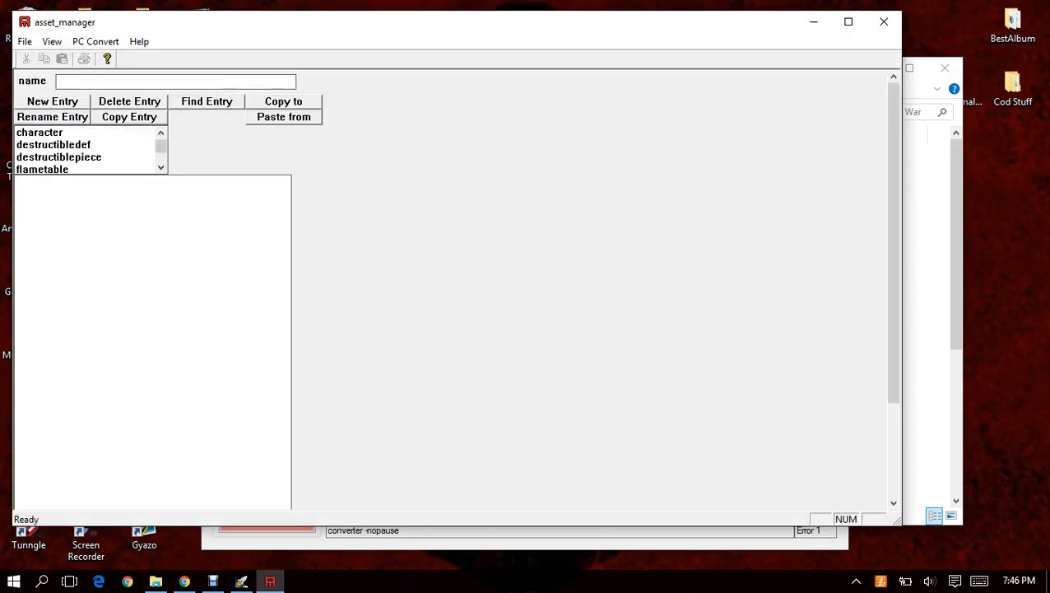
pyautogui.click(84, 157)
pyautogui.scroll(-3, 84, 157)
pyautogui.click(84, 156)
pyautogui.scroll(-5, 84, 156)
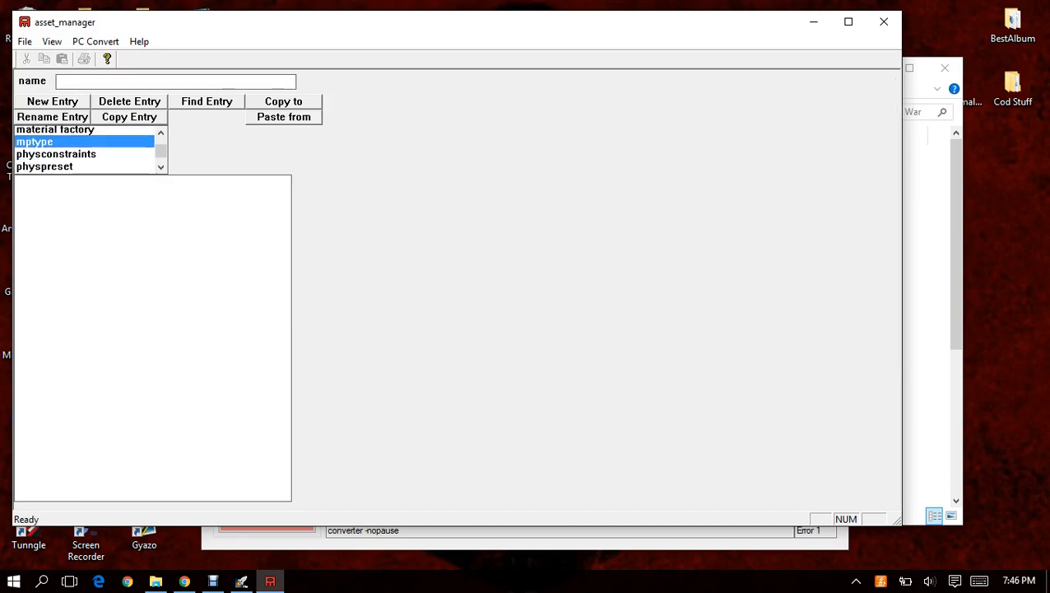
pyautogui.click(72, 158)
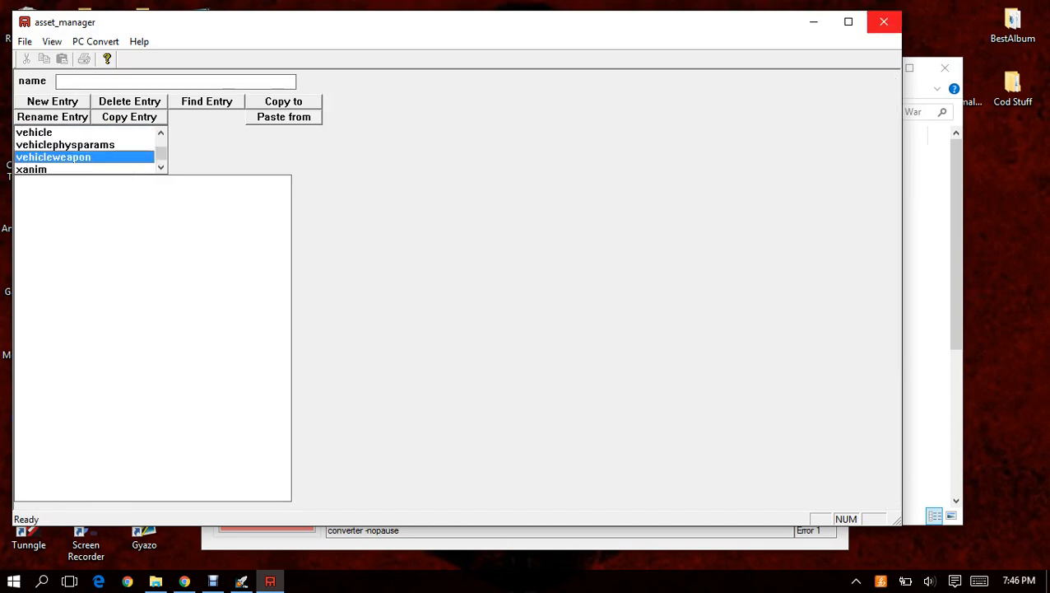
pyautogui.click(883, 21)
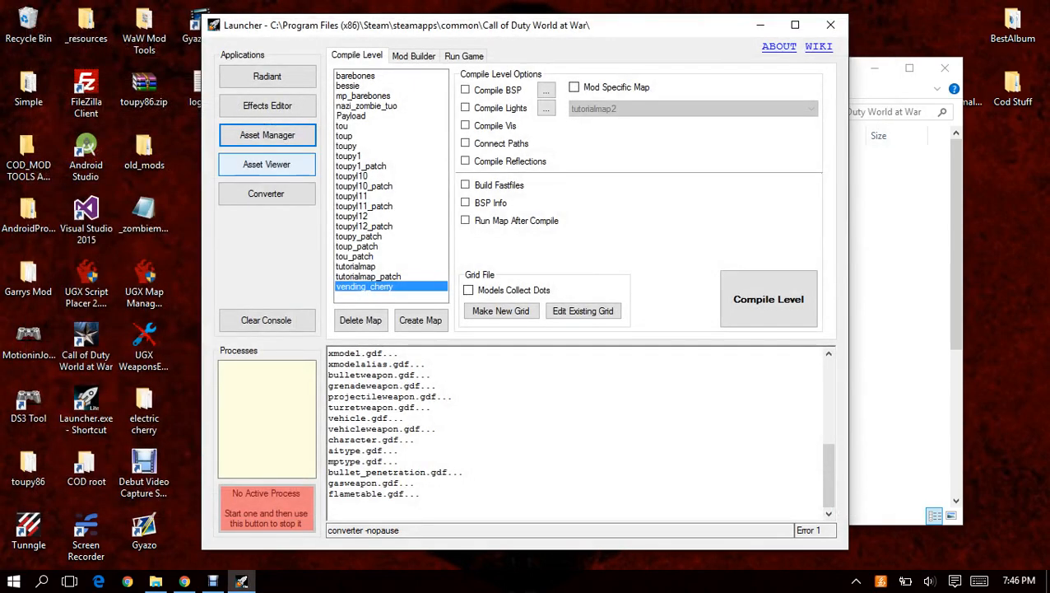
# Open the Asset Viewer from the Launcher and preview models from its list, including berlin_wood_beam and breakable_window2_brkn1.
pyautogui.click(267, 164)
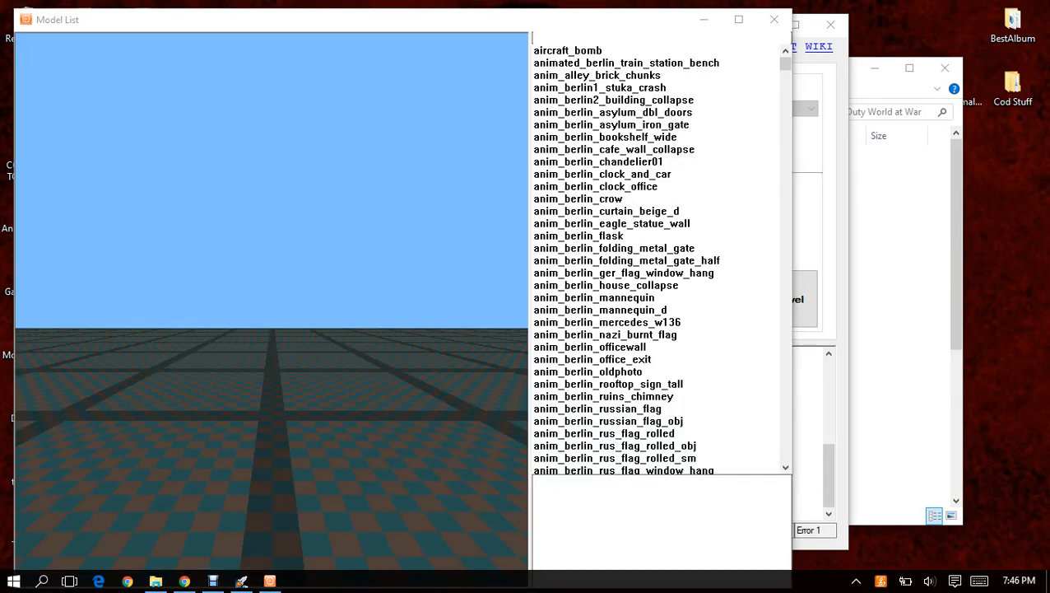
pyautogui.click(598, 74)
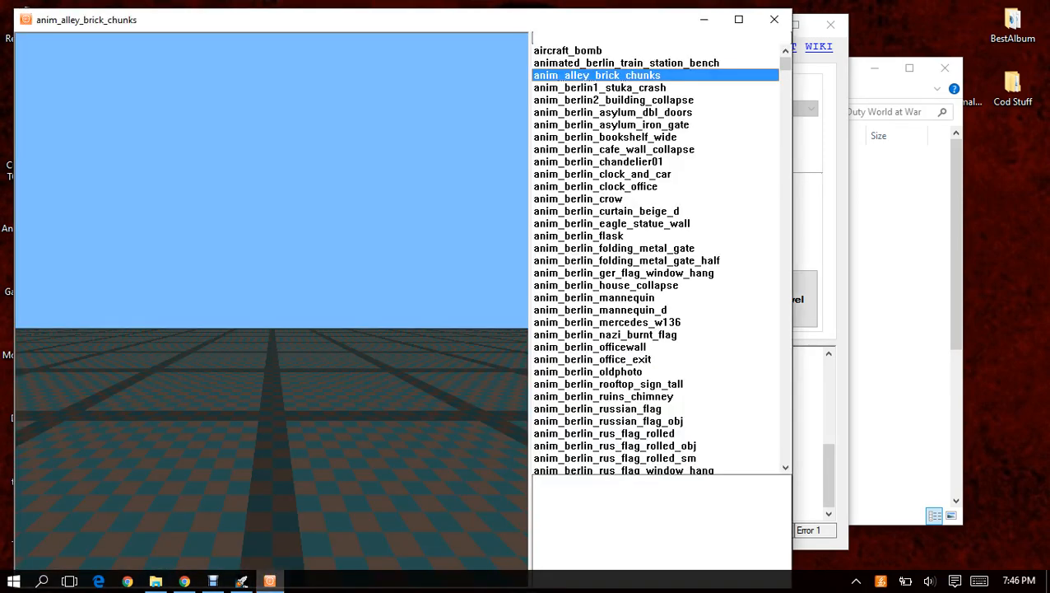
pyautogui.scroll(-7, 654, 255)
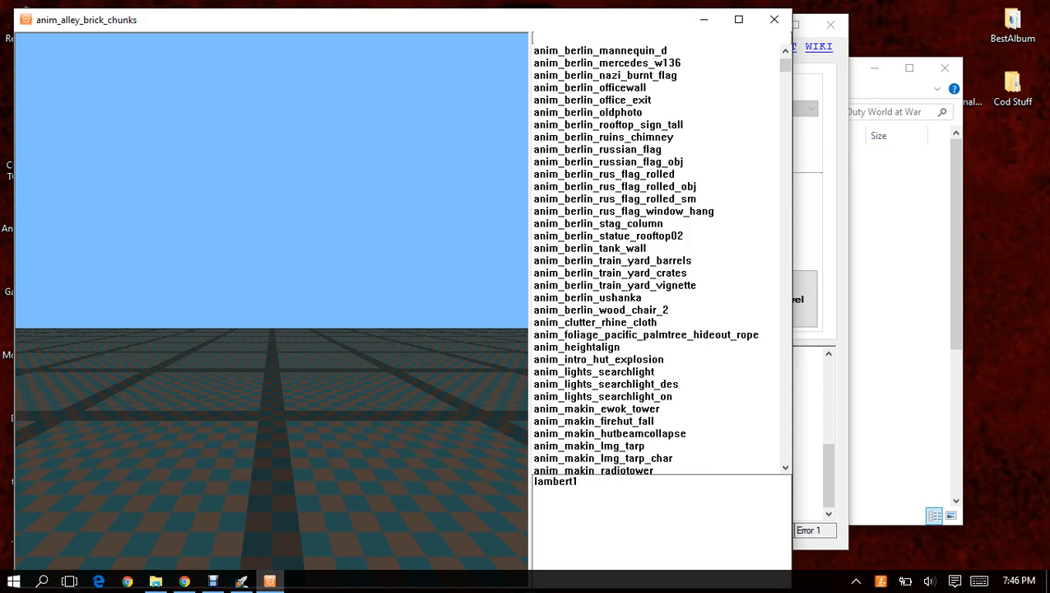
pyautogui.doubleClick(610, 272)
pyautogui.scroll(-7, 611, 272)
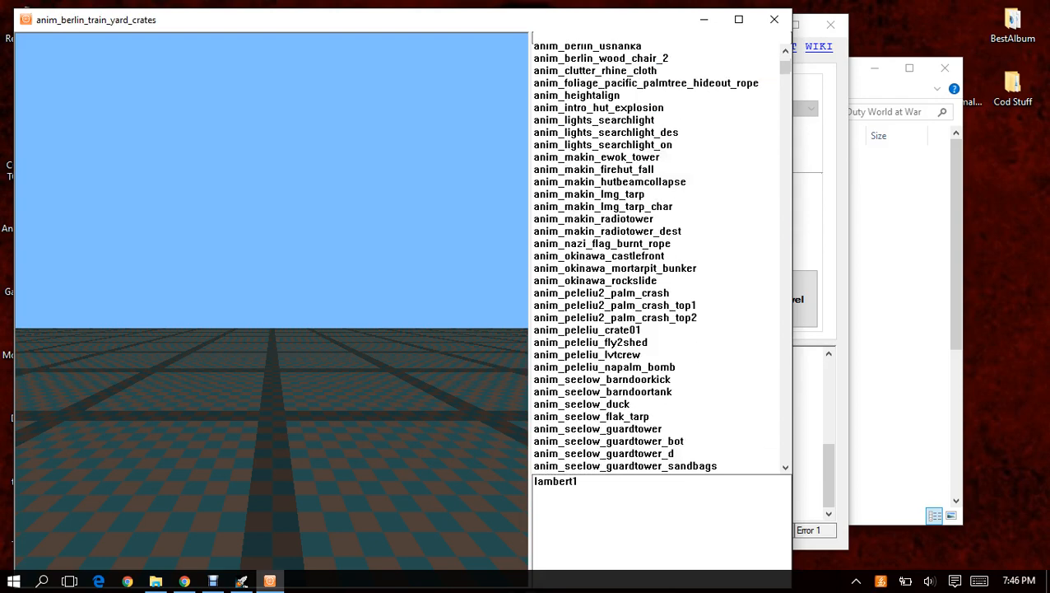
pyautogui.scroll(-15, 611, 371)
pyautogui.click(610, 371)
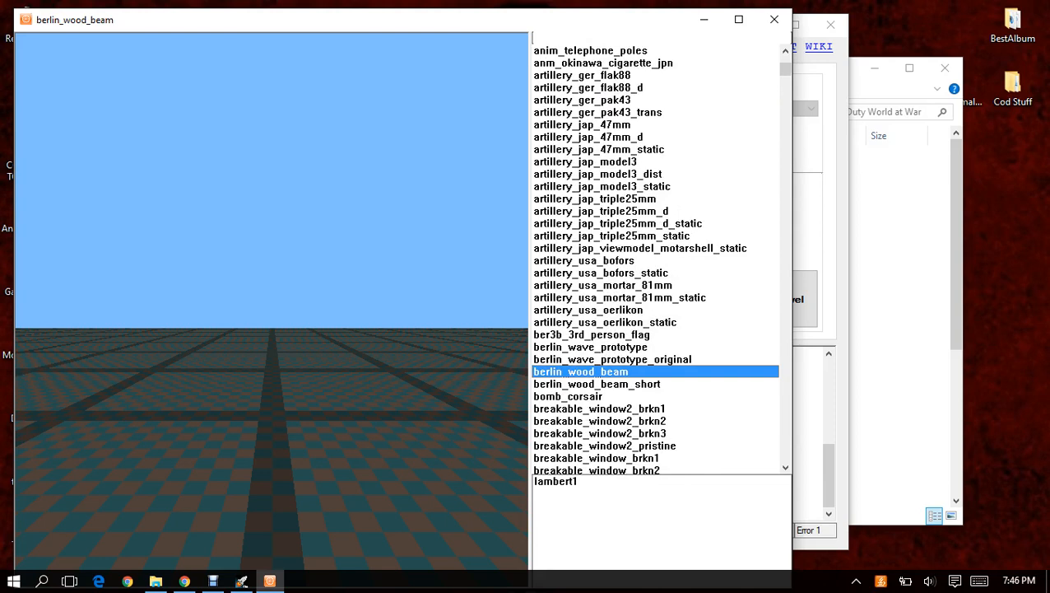
pyautogui.click(610, 408)
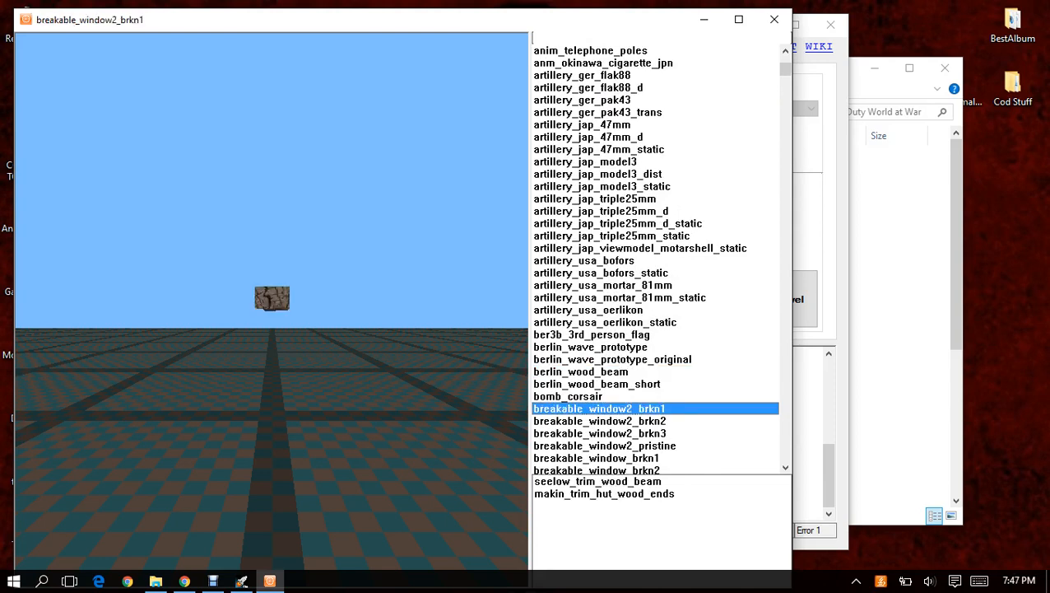
# Step through the model list to char_ger_ansel_body_zomb and inspect that character model from a raised angle.
pyautogui.moveTo(271, 330); pyautogui.dragTo(276, 292)
pyautogui.press('Up')
pyautogui.press('Up')
pyautogui.press('Up')
pyautogui.press('Down')
pyautogui.press('Down')
pyautogui.press('Down')
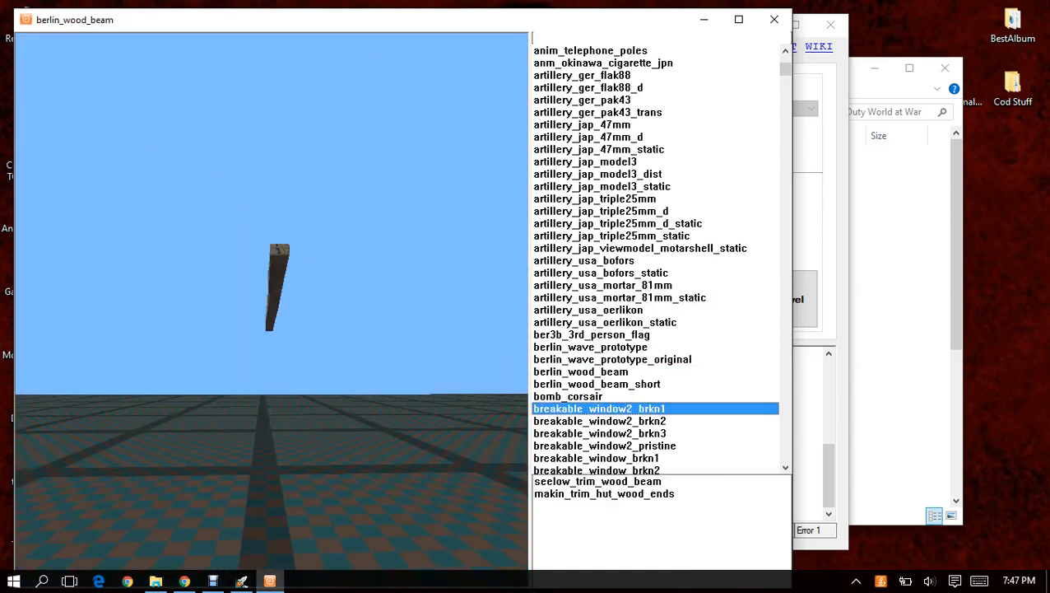
pyautogui.press('Down')
pyautogui.press('Down')
pyautogui.press('Down')
pyautogui.press('Down')
pyautogui.press('Down')
pyautogui.press('Down')
pyautogui.press('Down')
pyautogui.press('Down')
pyautogui.press('Down')
pyautogui.press('Down')
pyautogui.press('Down')
pyautogui.press('Down')
pyautogui.press('Down')
pyautogui.press('Down')
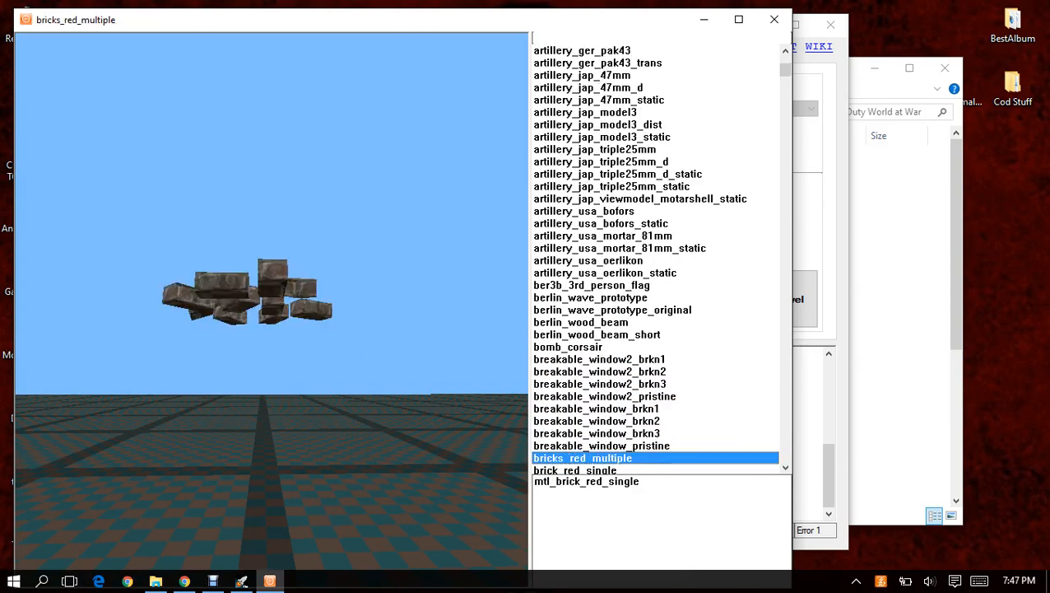
pyautogui.press('Down')
pyautogui.press('Down')
pyautogui.press('Down')
pyautogui.press('Down')
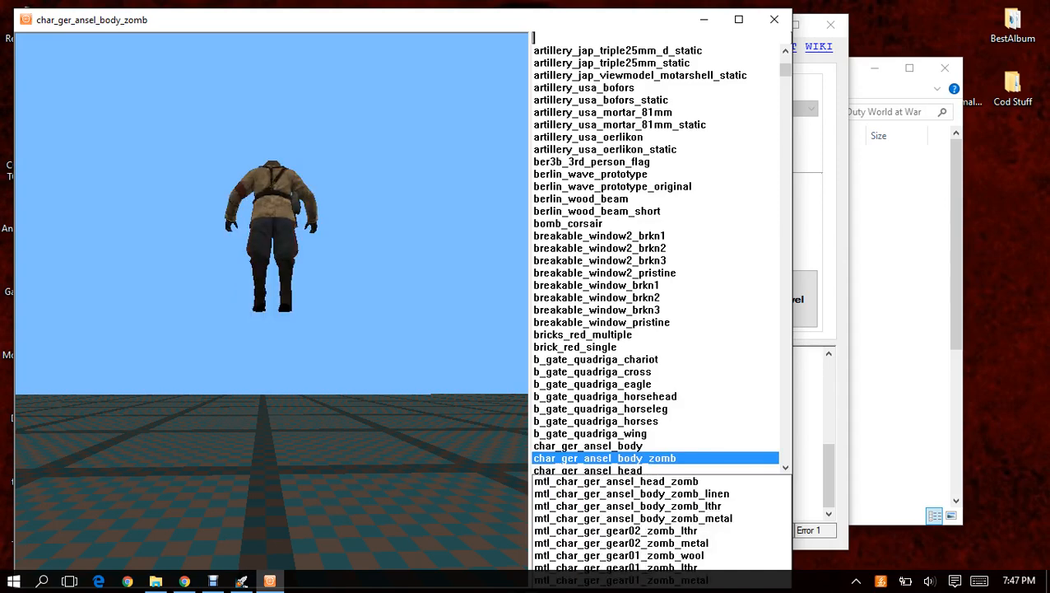
pyautogui.moveTo(272, 247); pyautogui.dragTo(325, 325)
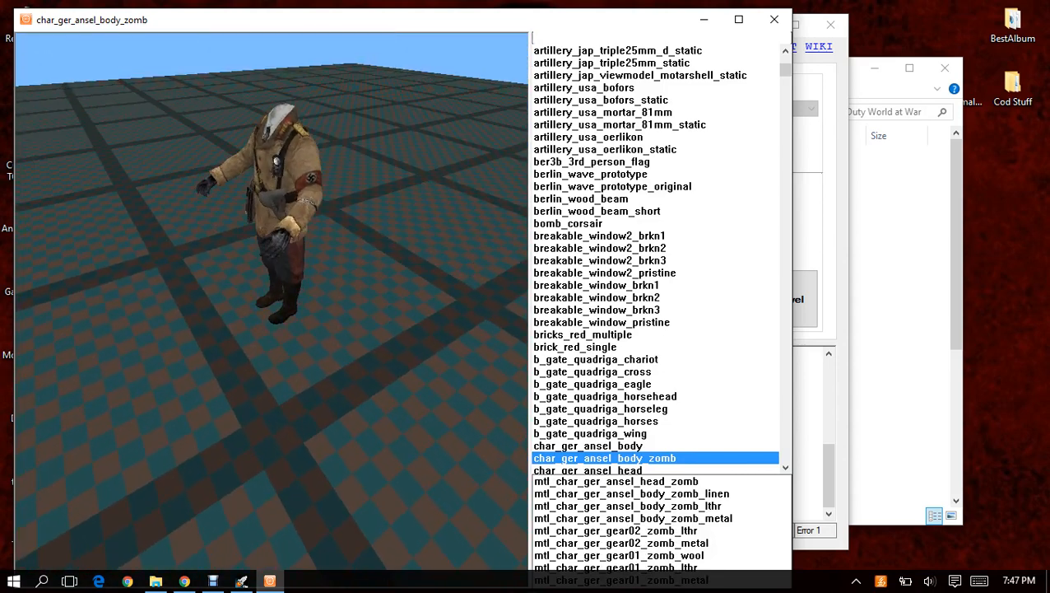
# Filter the models by "ray", inspect viewmodel_usa_ray_gun up close and close the Asset Viewer.
pyautogui.write('r')
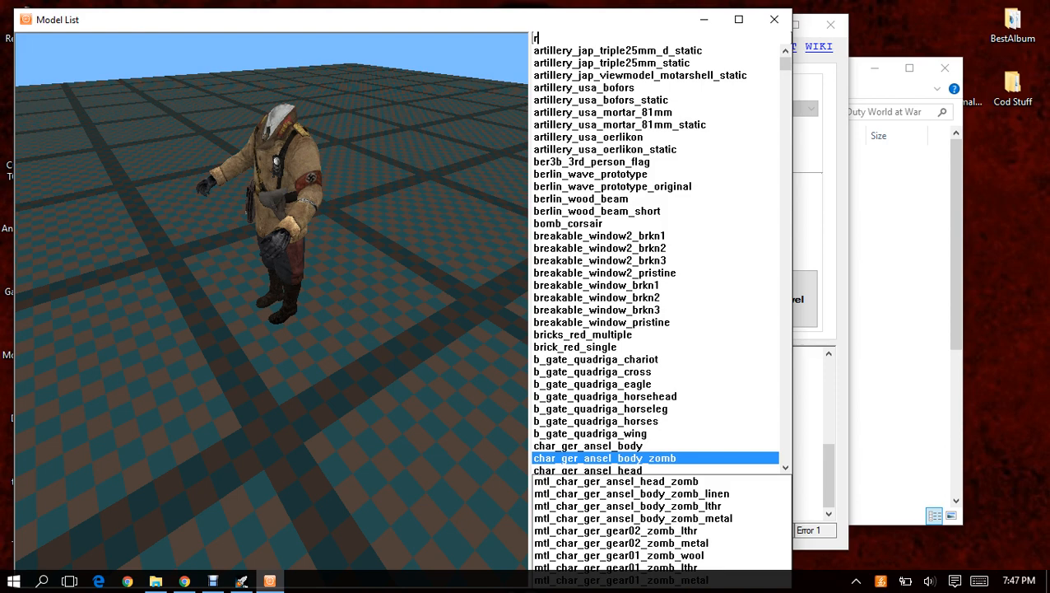
pyautogui.write('ay')
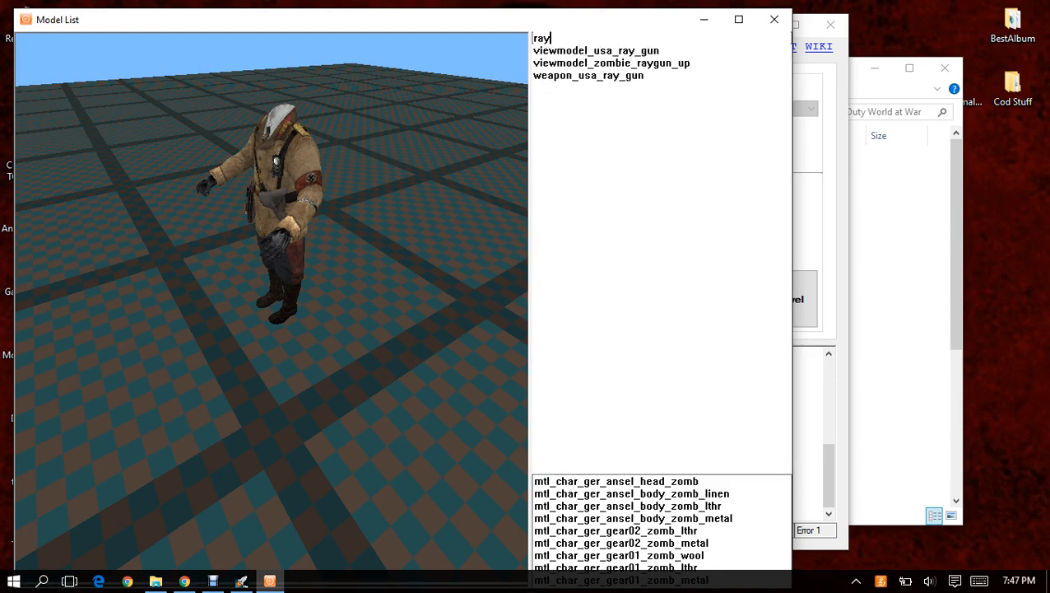
pyautogui.click(596, 51)
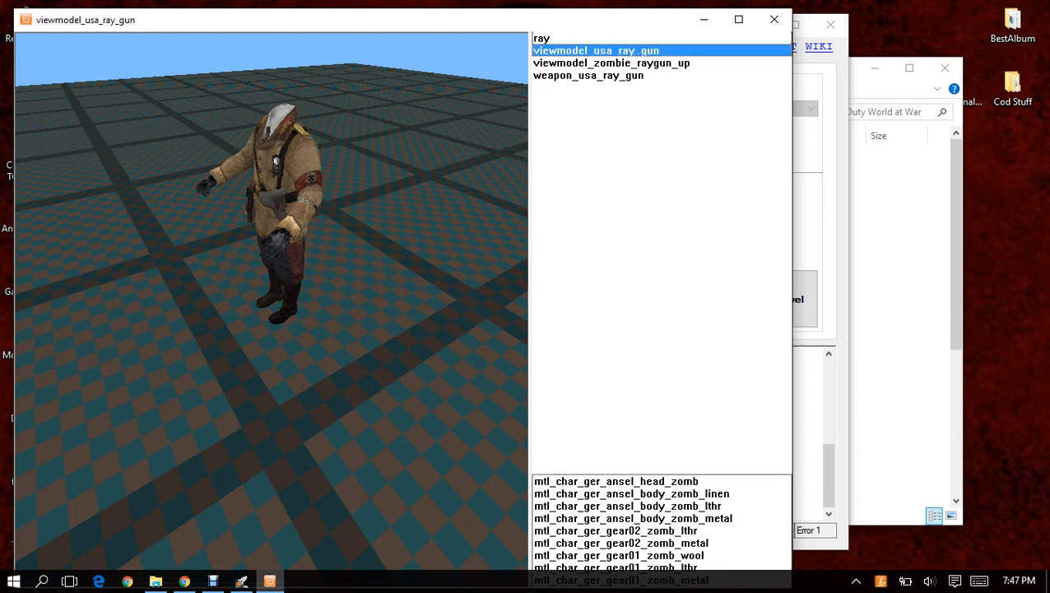
pyautogui.moveTo(271, 301); pyautogui.dragTo(239, 247)
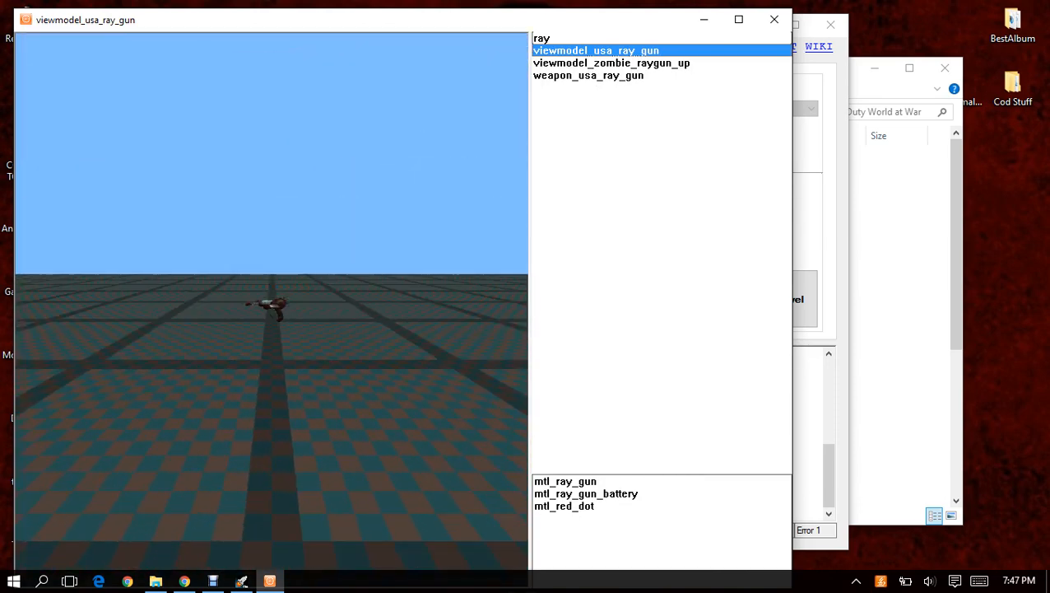
pyautogui.scroll(8, 271, 300)
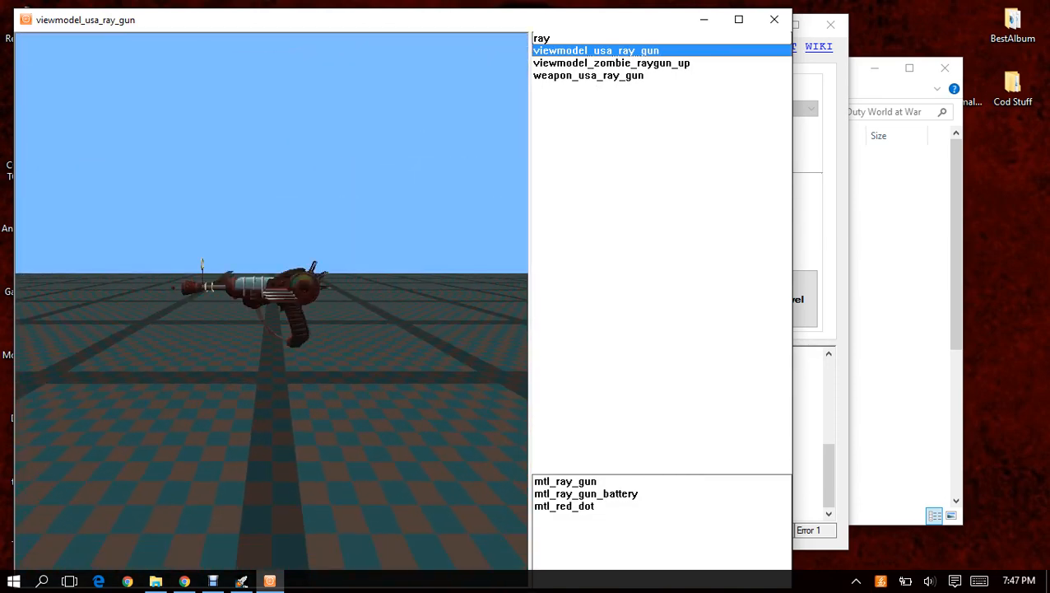
pyautogui.scroll(-4, 272, 300)
pyautogui.moveTo(272, 301); pyautogui.dragTo(317, 252)
pyautogui.click(773, 19)
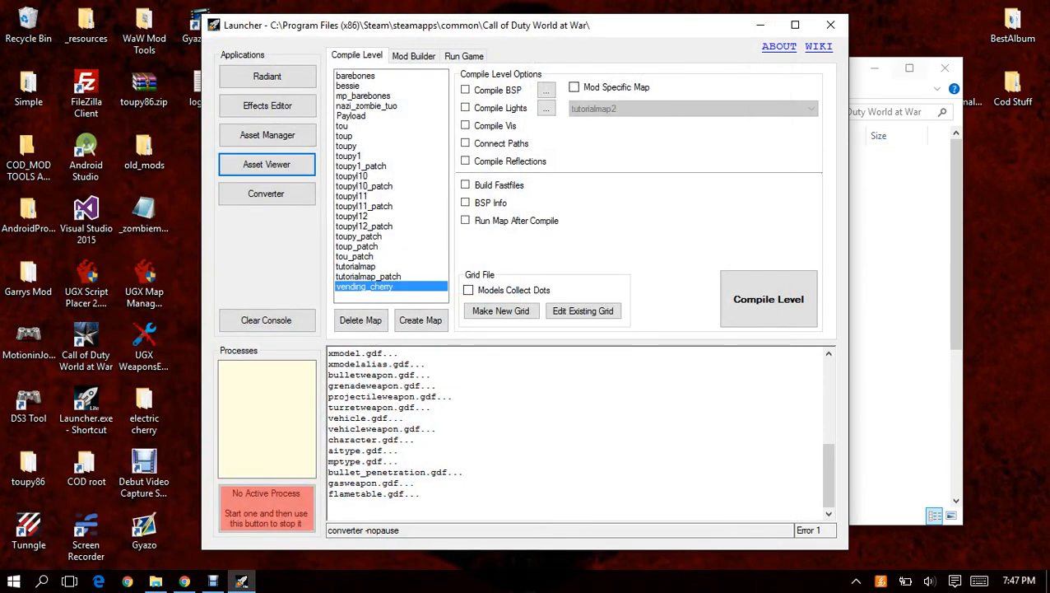
# Delete the tutorialmap2 folder from the mods folder inside the Call of Duty World at War directory.
pyautogui.click(897, 86)
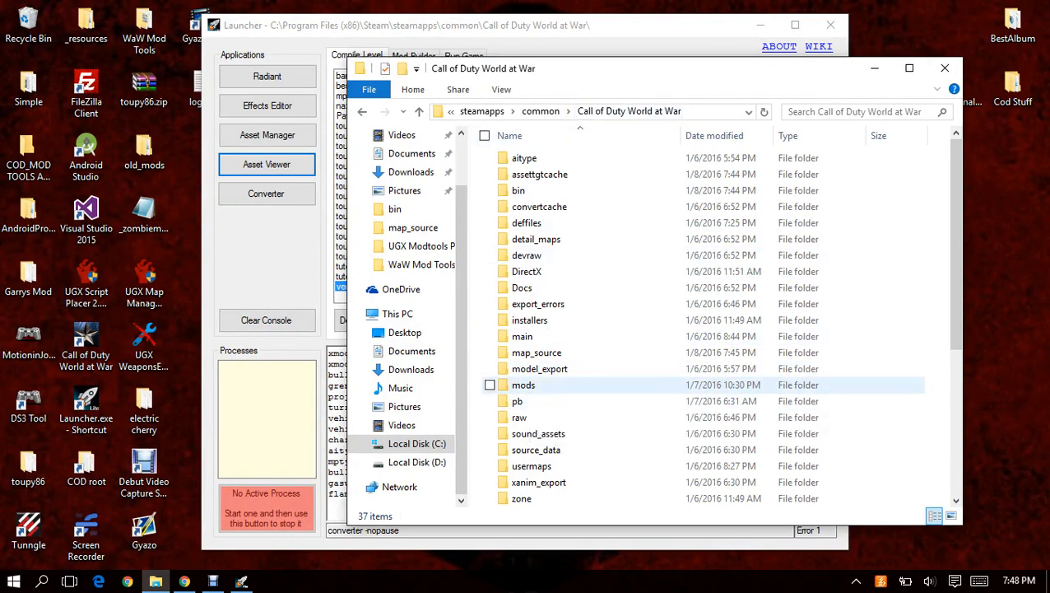
pyautogui.doubleClick(523, 385)
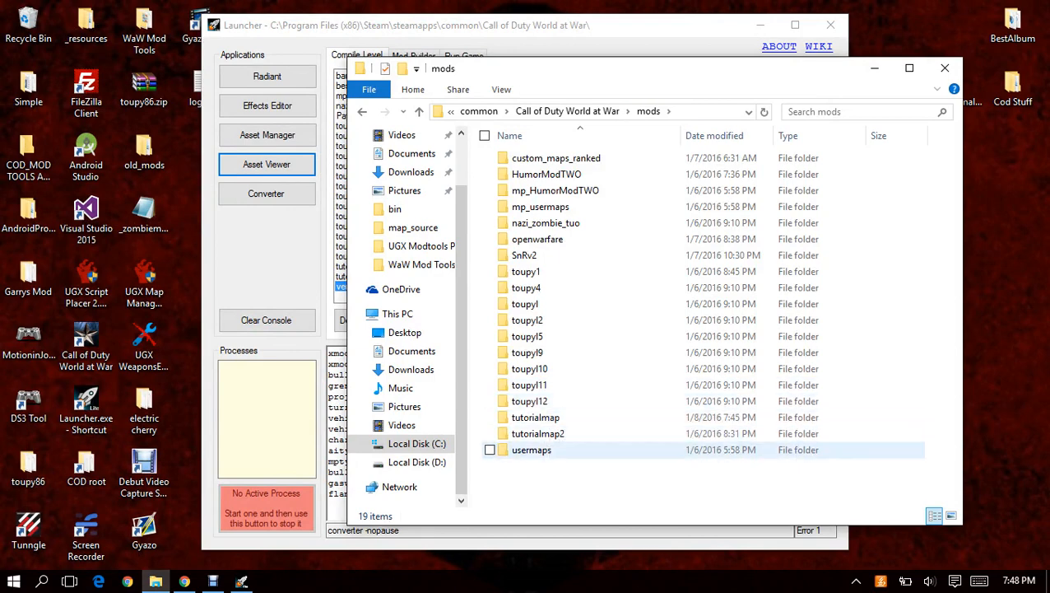
pyautogui.click(535, 433)
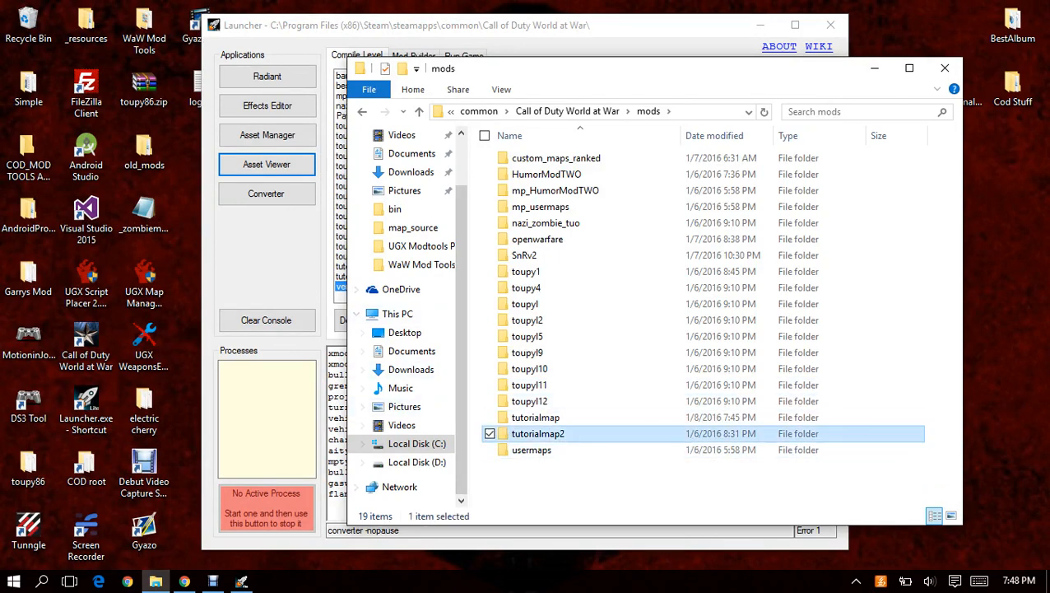
pyautogui.rightClick(539, 433)
pyautogui.click(494, 383)
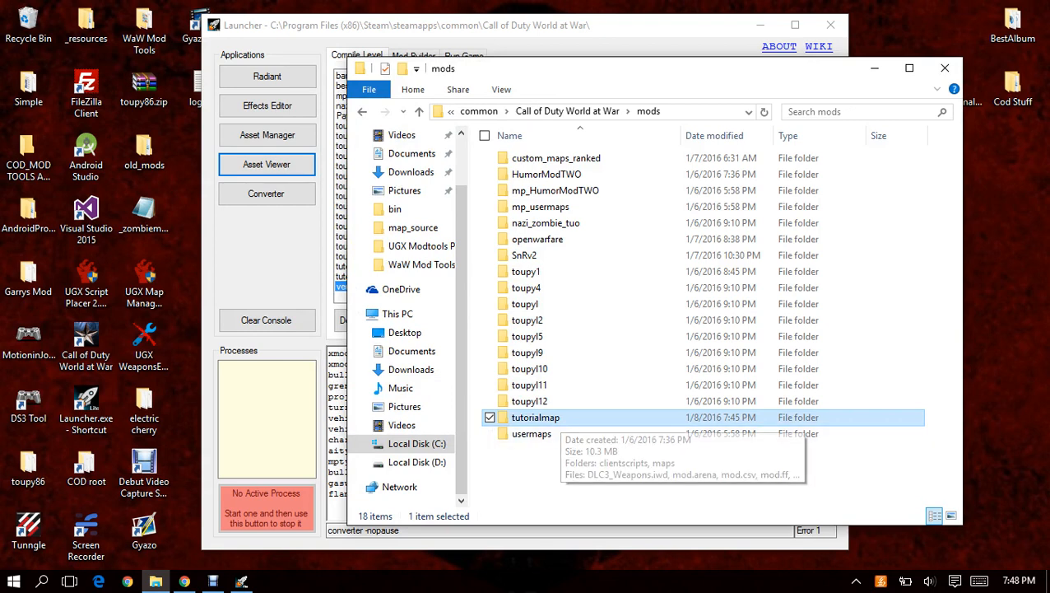
pyautogui.click(576, 474)
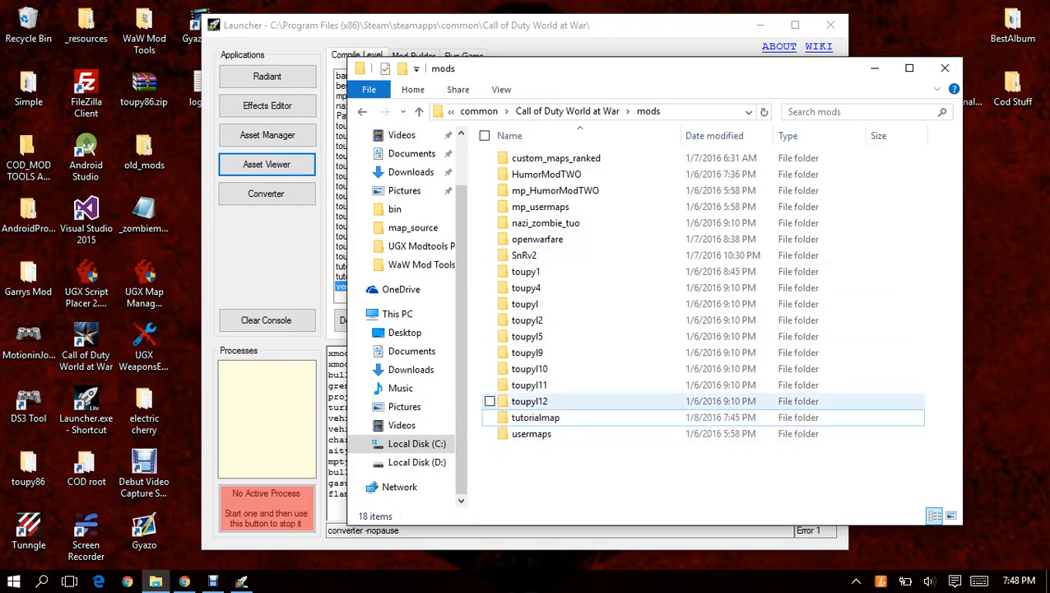
# Start Radiant from the Launcher and return to the Launcher window while it loads.
pyautogui.click(270, 264)
pyautogui.click(267, 76)
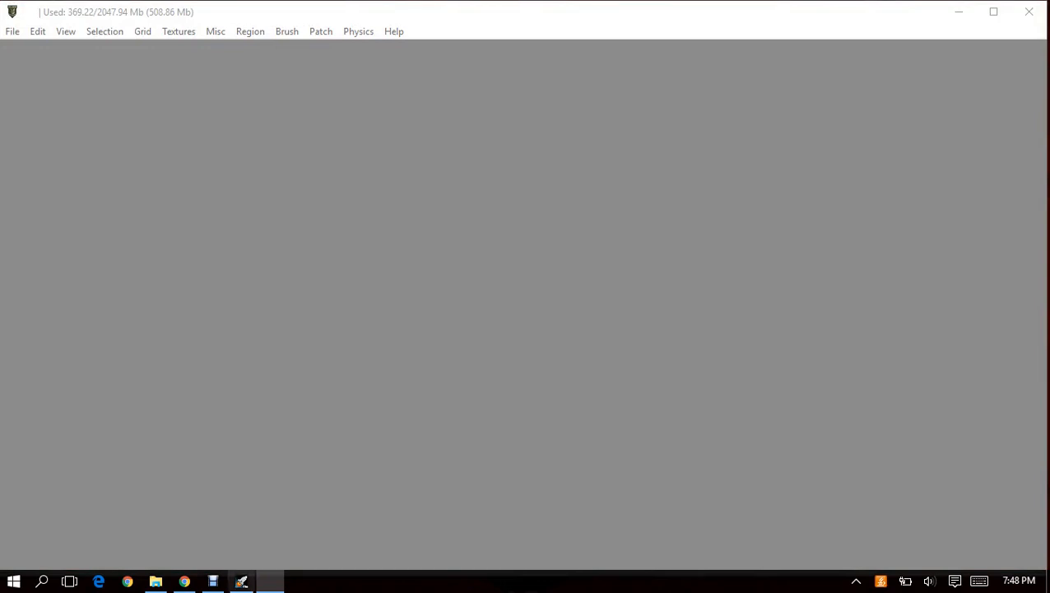
pyautogui.click(241, 581)
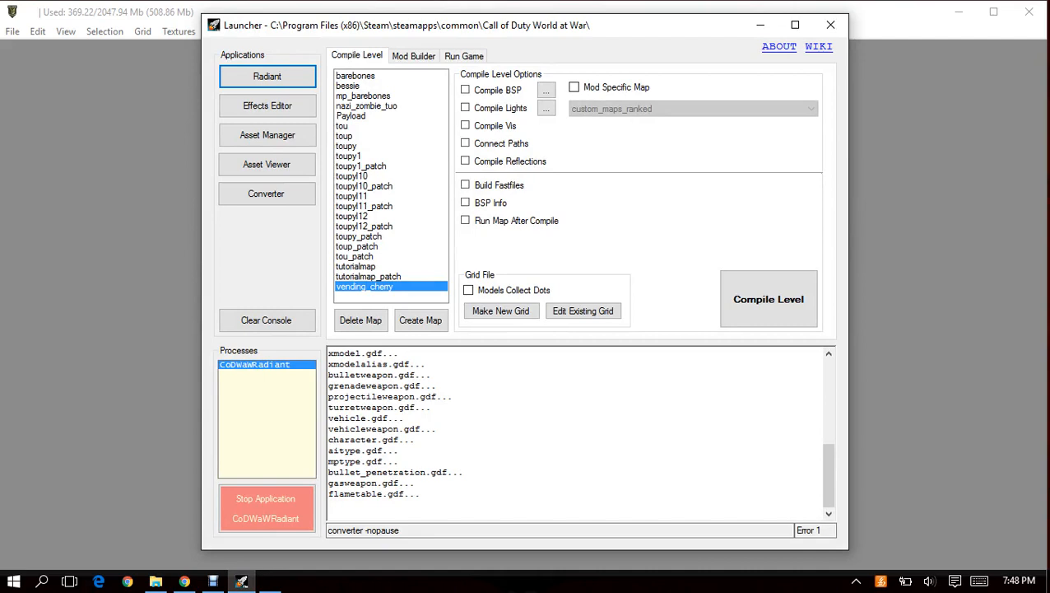
# Select tutorialmap as the mod to build in the Launcher's Mod Builder.
pyautogui.click(415, 55)
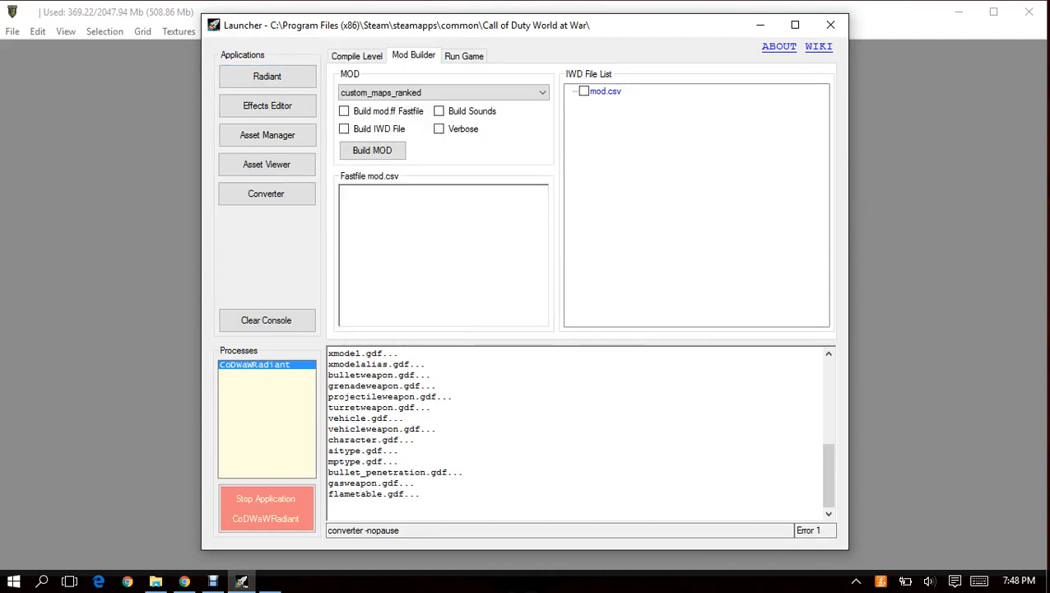
pyautogui.click(494, 92)
pyautogui.click(494, 92)
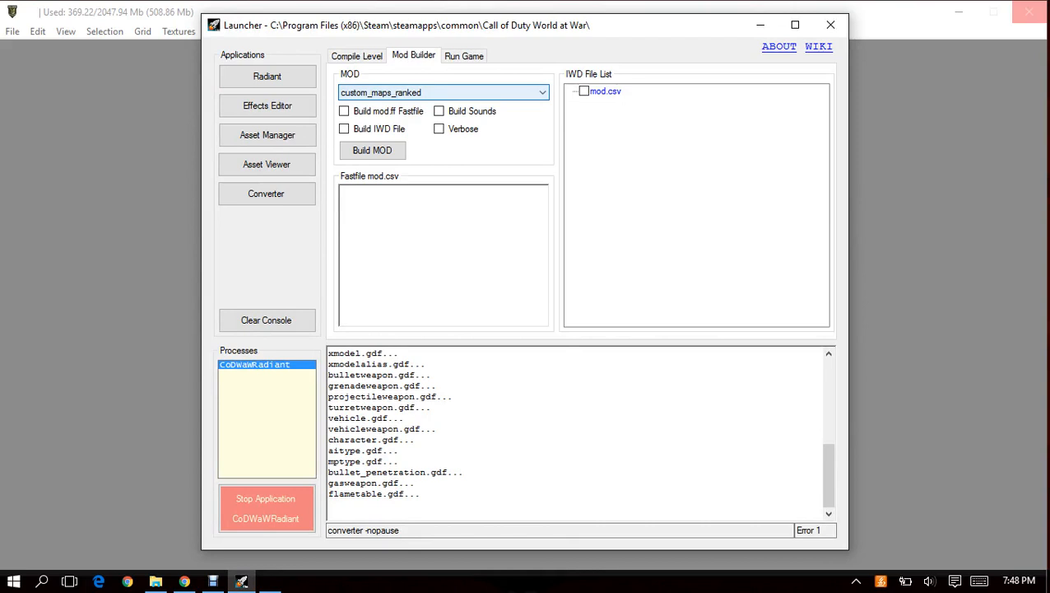
pyautogui.click(494, 92)
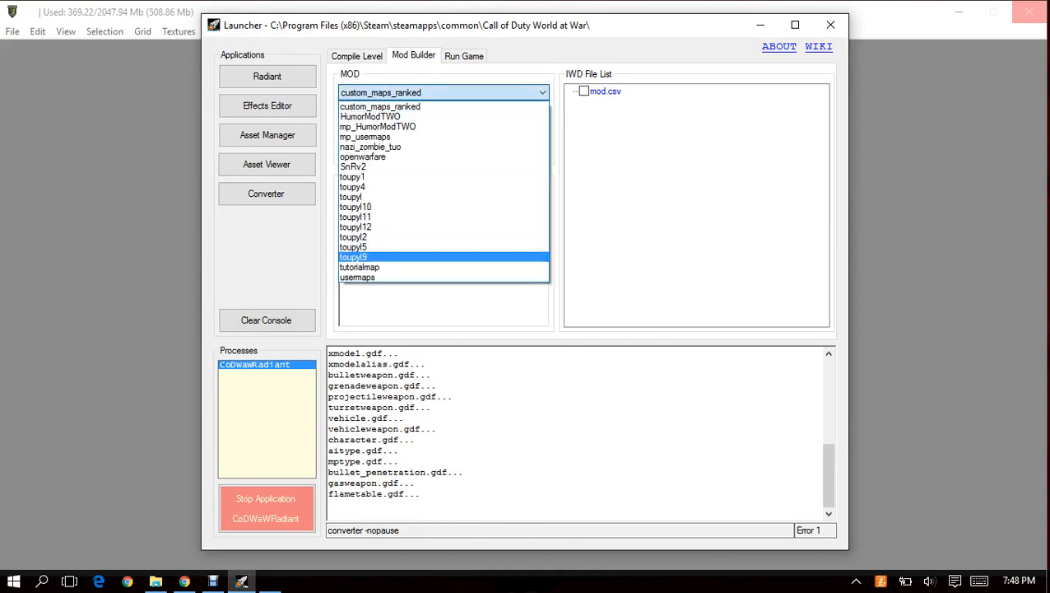
pyautogui.click(360, 268)
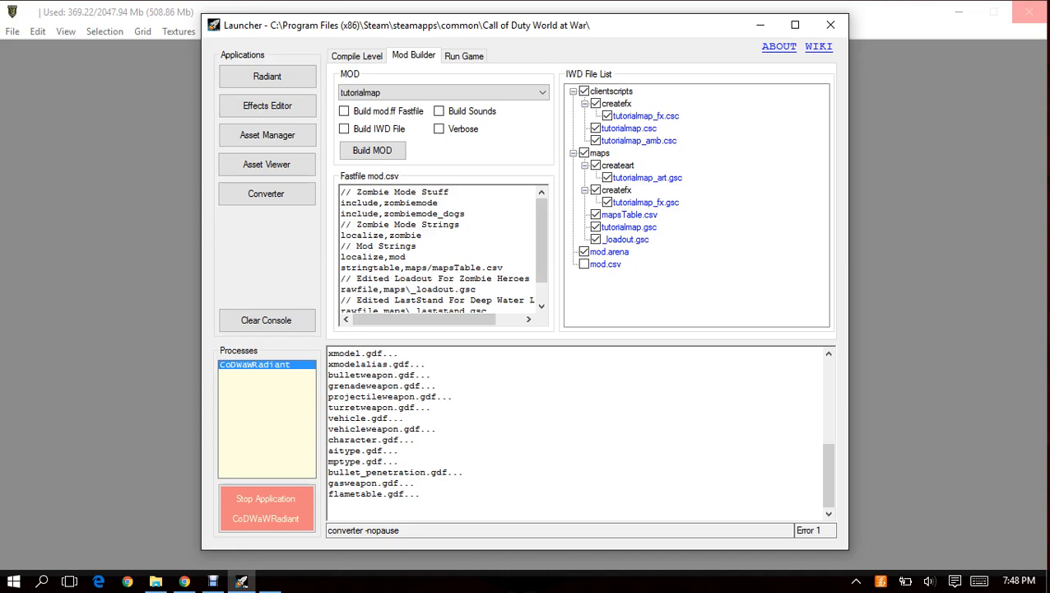
# Look through the tutorialmap mod.csv entries down to the rawfile,maps\_debug.gsc line and return to the beginning.
pyautogui.moveTo(541, 239); pyautogui.dragTo(540, 257)
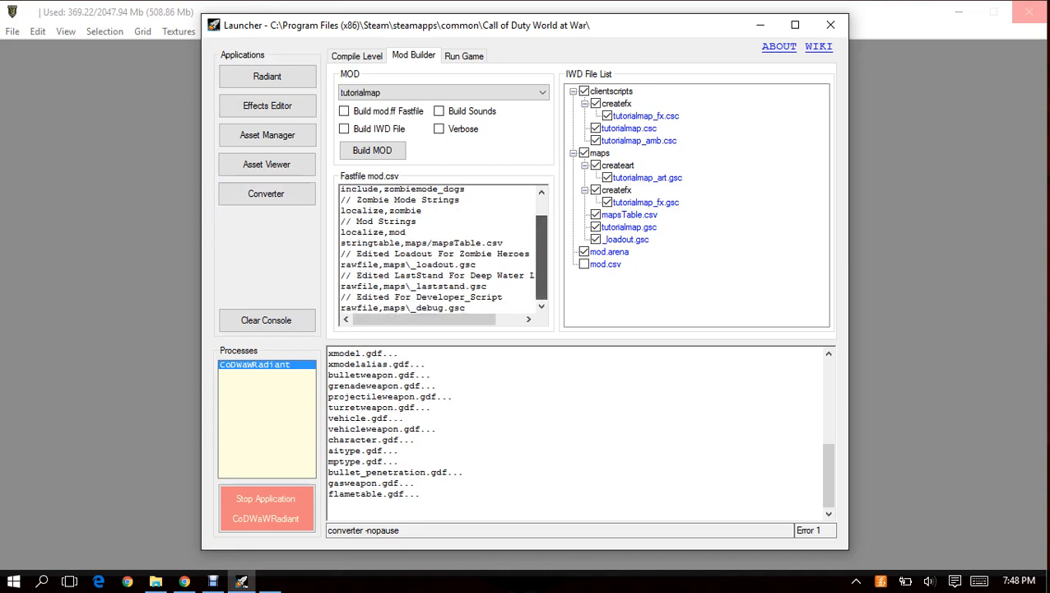
pyautogui.moveTo(467, 308); pyautogui.dragTo(340, 309)
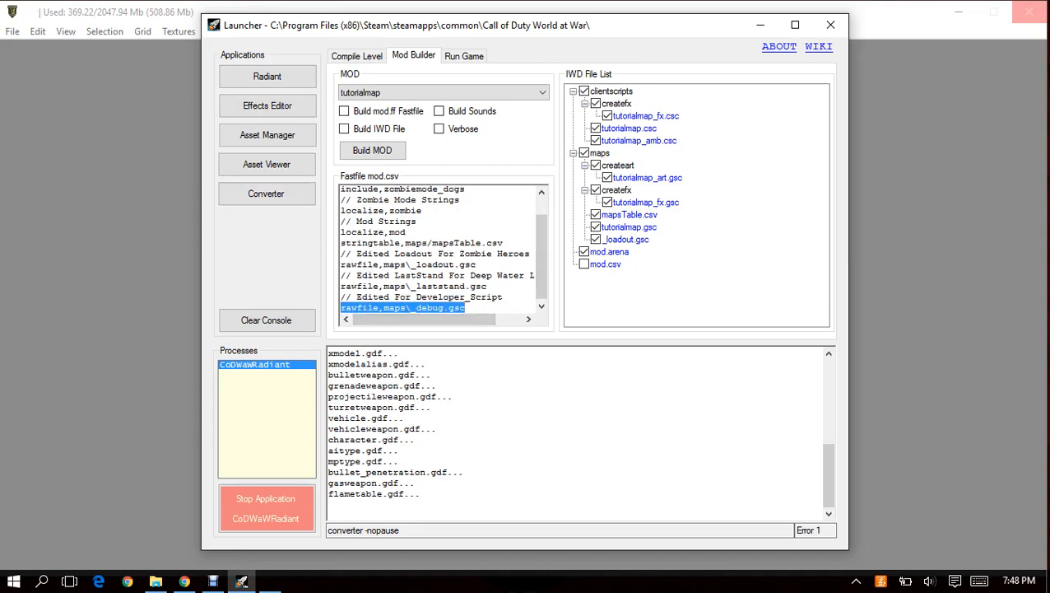
pyautogui.click(466, 307)
pyautogui.scroll(1, 437, 250)
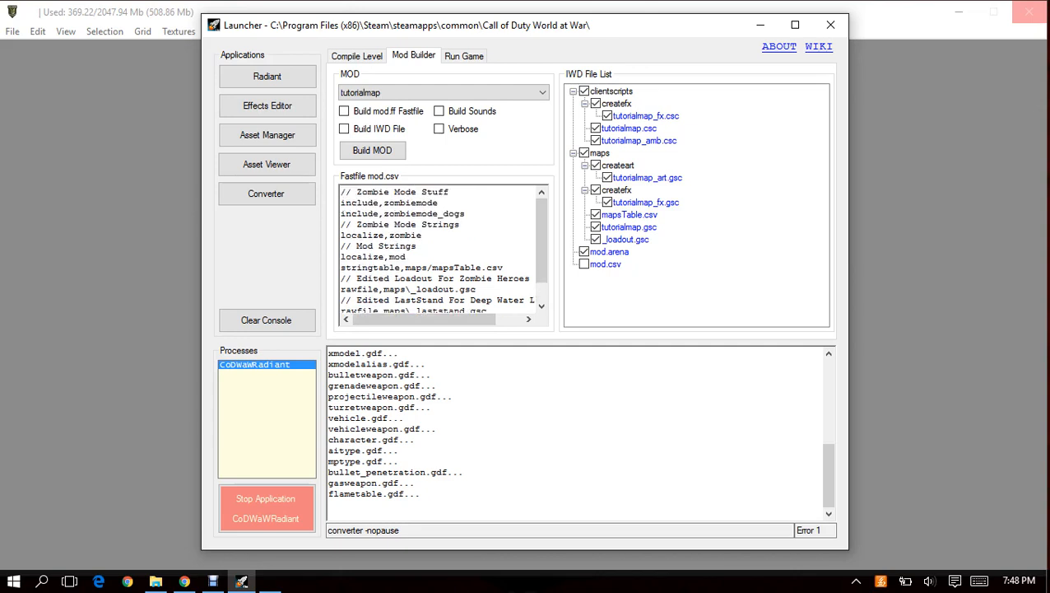
pyautogui.moveTo(541, 239); pyautogui.dragTo(540, 238)
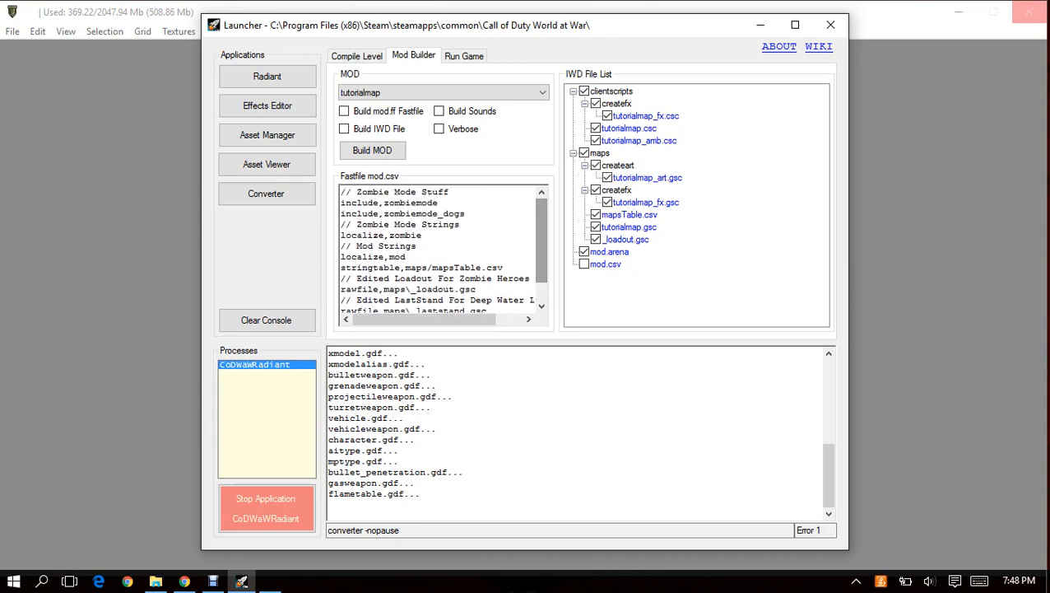
# Include mod.csv in the tutorialmap IWD file list and enable Build IWD File.
pyautogui.click(584, 264)
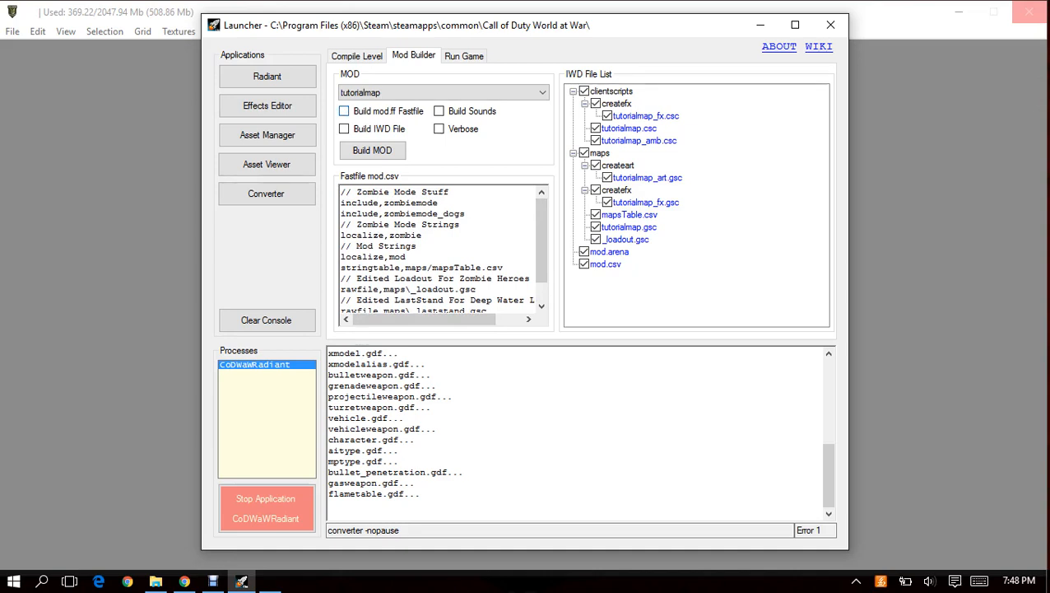
pyautogui.click(344, 129)
pyautogui.click(444, 92)
pyautogui.click(445, 92)
# Review the compile level options of toupyl12 and tutorialmap, then enable Models Collect Dots with tutorialmap_patch selected.
pyautogui.click(358, 56)
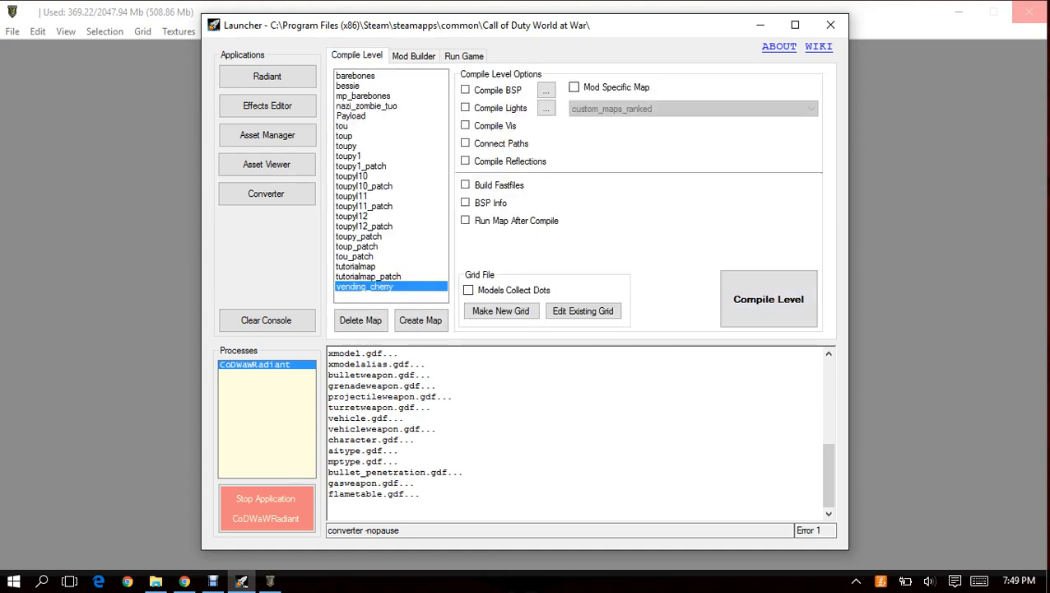
pyautogui.click(352, 215)
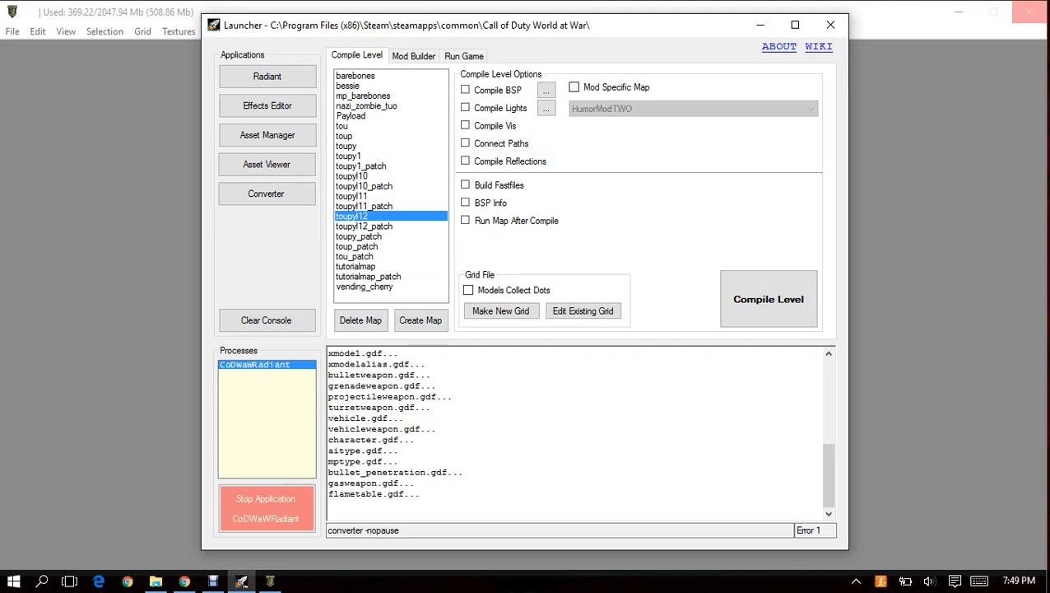
pyautogui.click(355, 266)
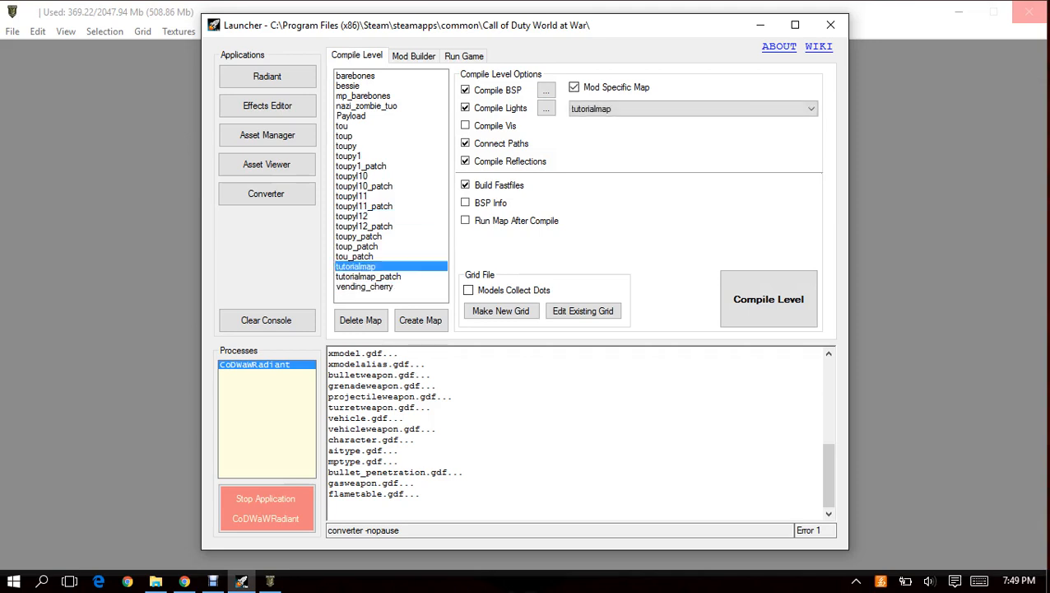
pyautogui.click(368, 276)
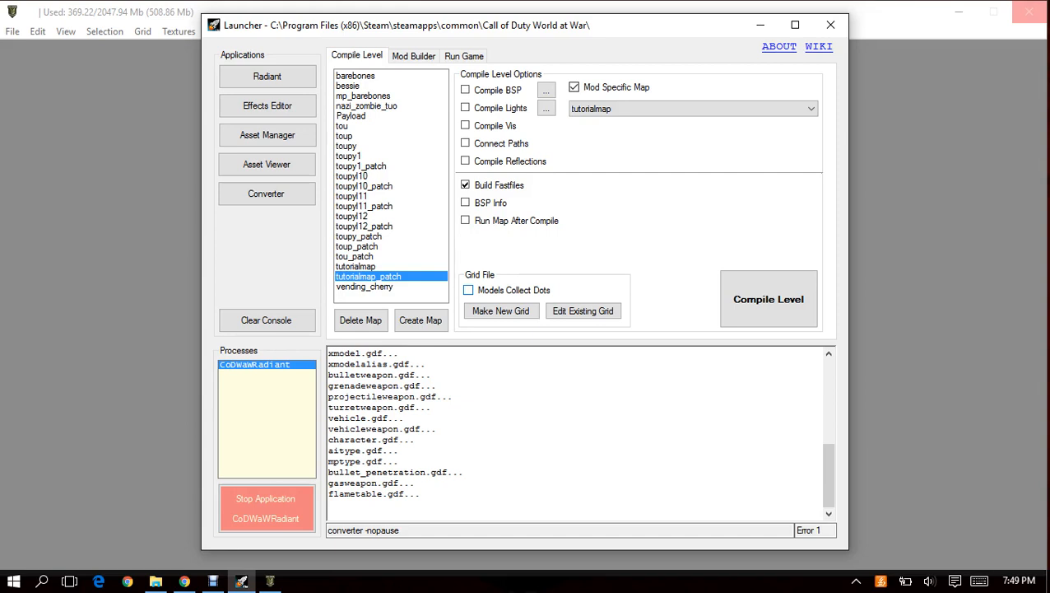
pyautogui.click(469, 290)
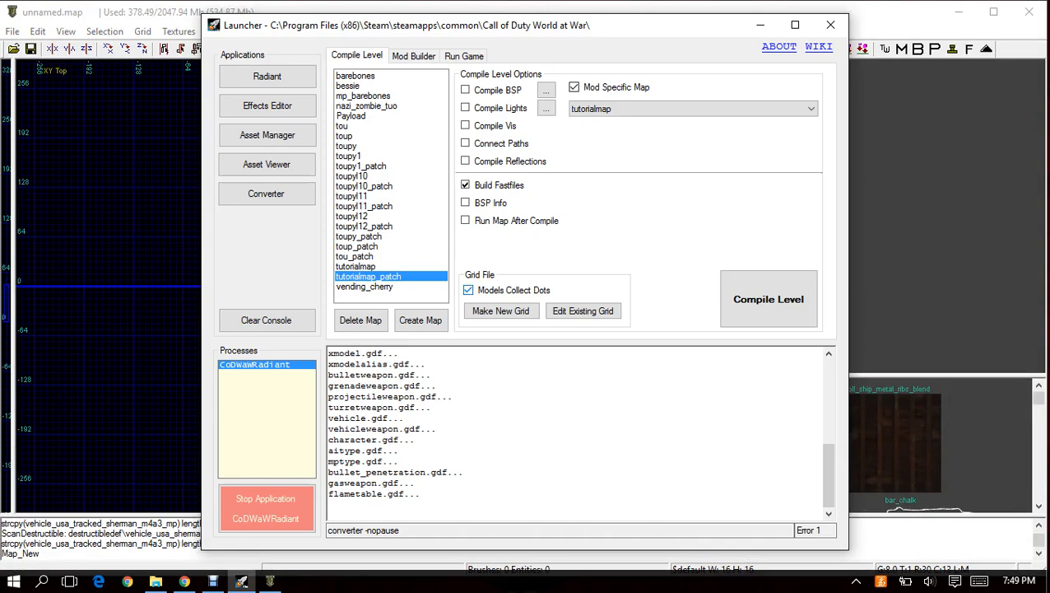
# Switch to Radiant and browse the available textures, from the default ones to the berlin decals.
pyautogui.click(178, 12)
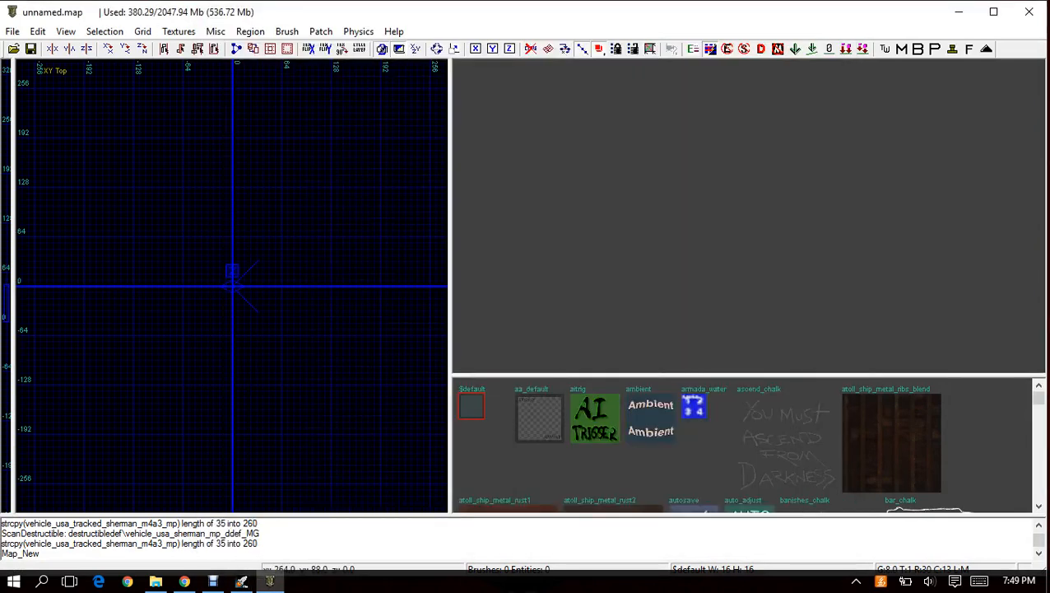
pyautogui.scroll(-1, 650, 420)
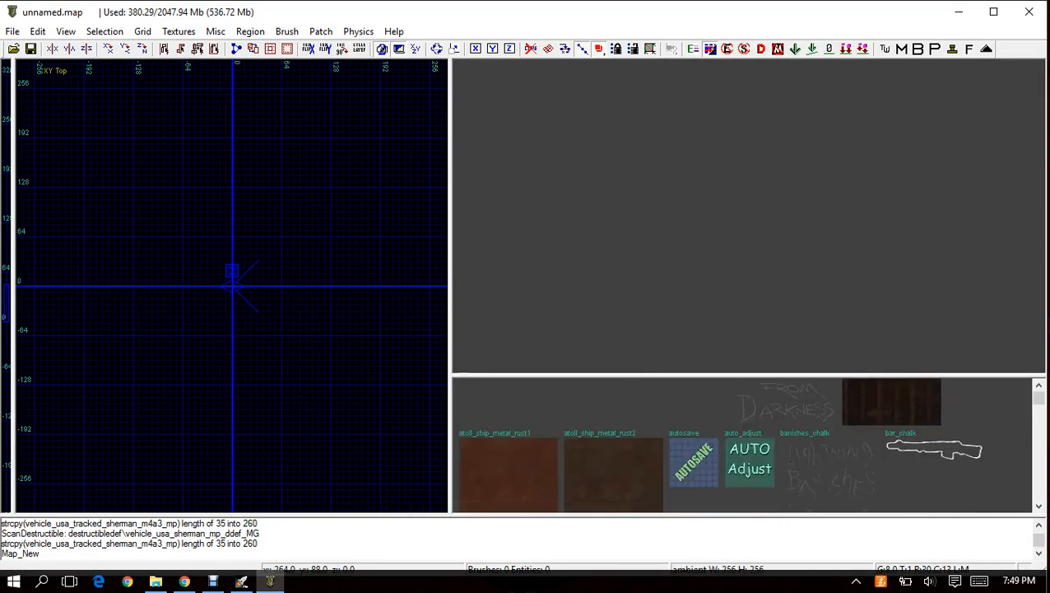
pyautogui.scroll(-1, 651, 420)
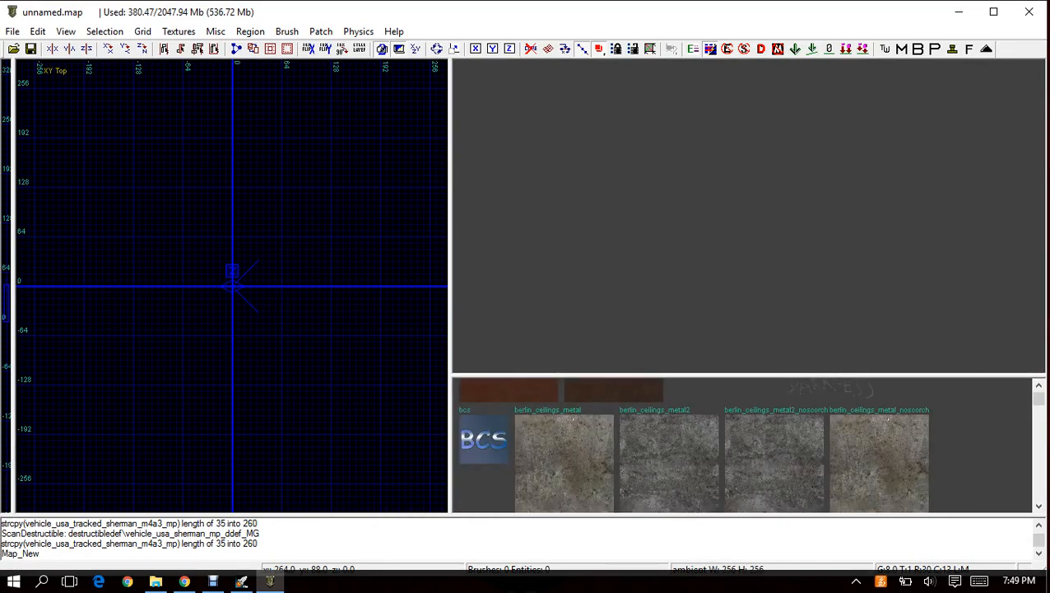
pyautogui.scroll(-1, 749, 444)
pyautogui.scroll(-4, 716, 428)
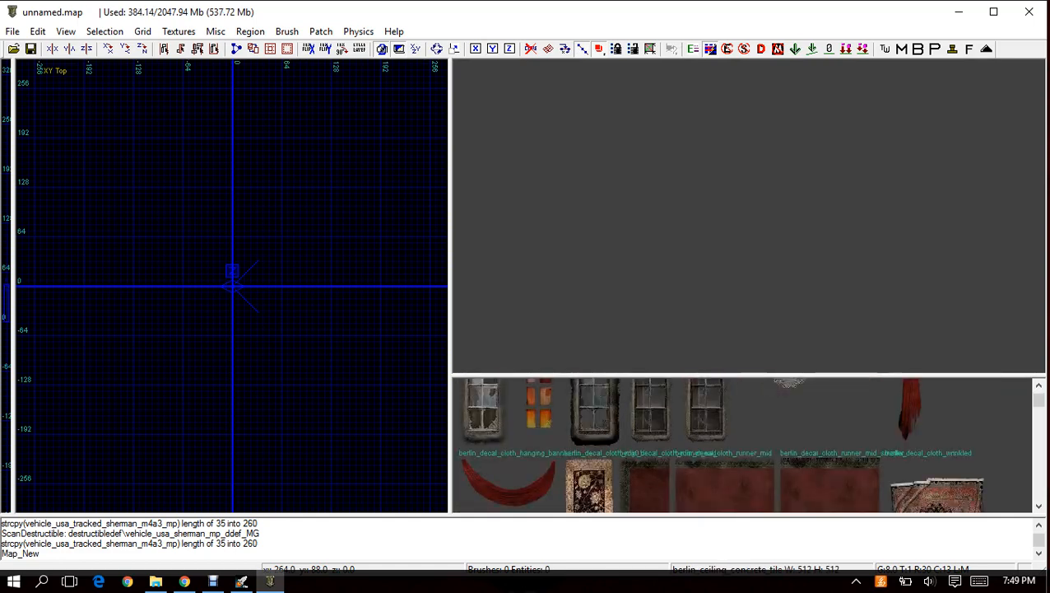
pyautogui.scroll(-2, 745, 445)
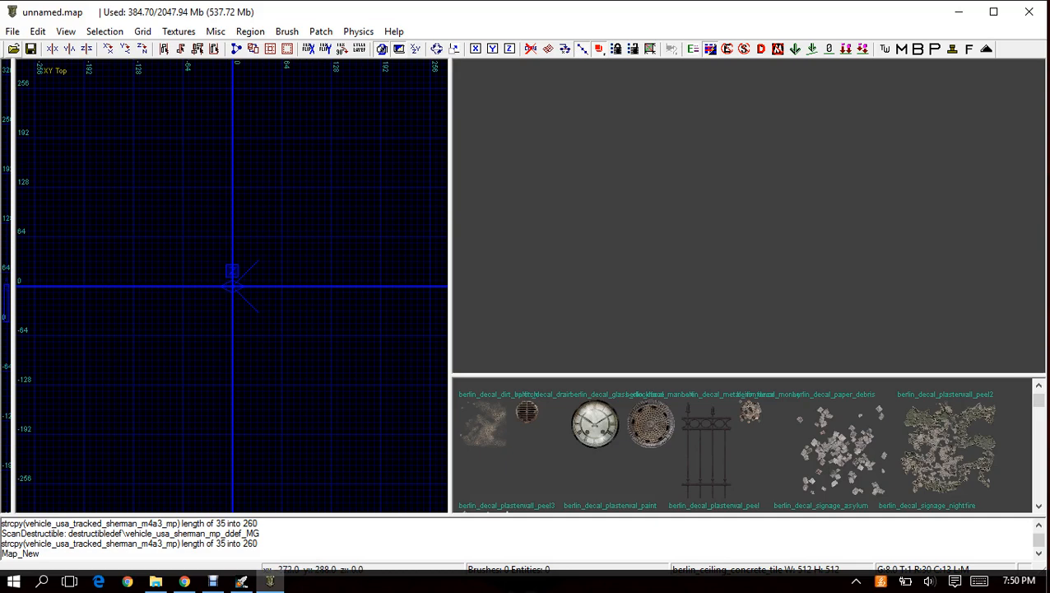
# Open tutorialmap.map from the map_source folder in Radiant.
pyautogui.click(12, 31)
pyautogui.click(41, 71)
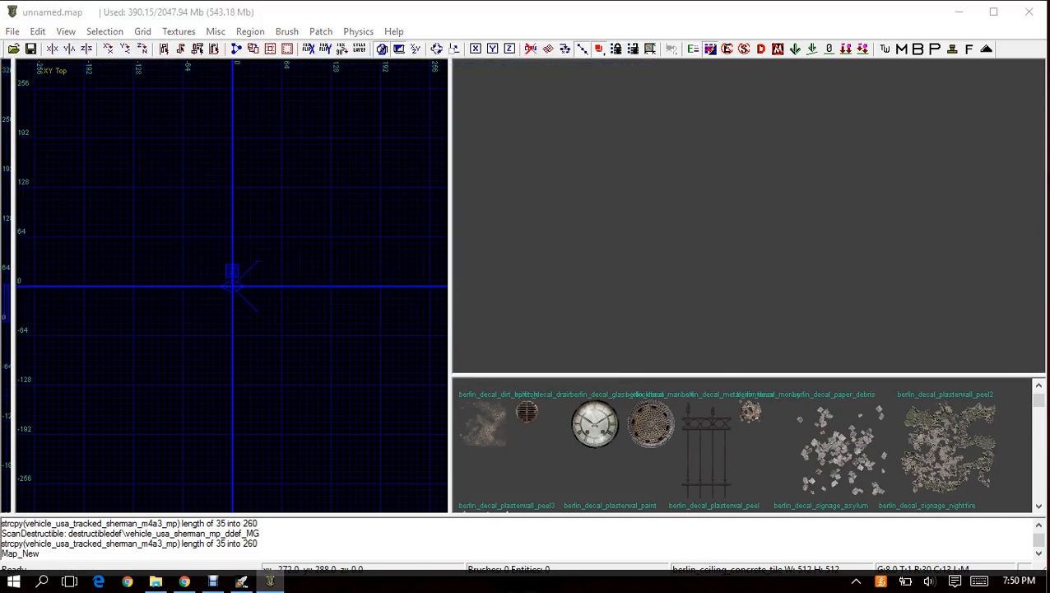
pyautogui.scroll(-4, 337, 304)
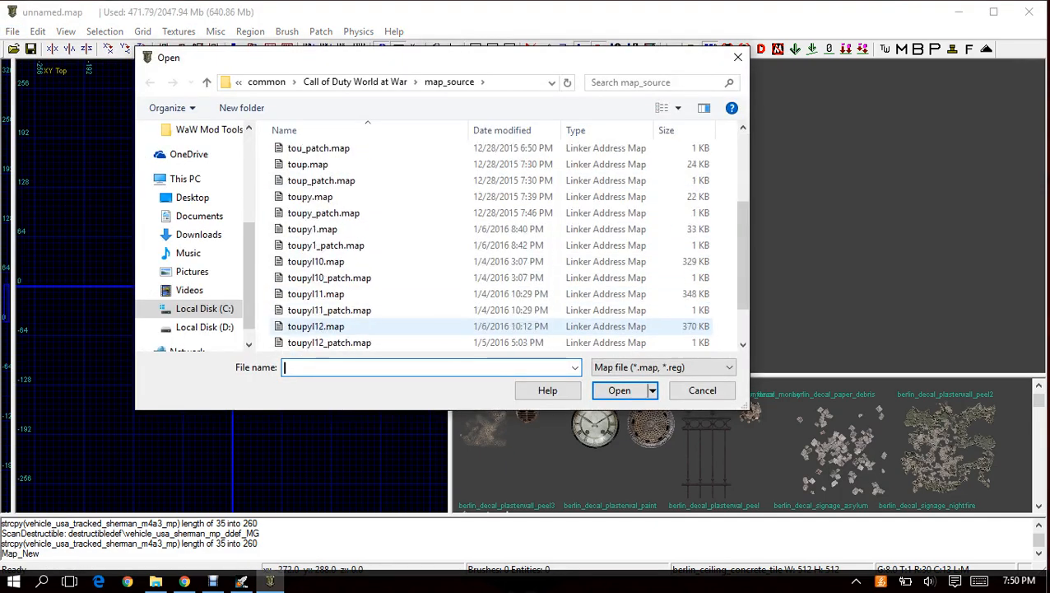
pyautogui.click(321, 309)
pyautogui.doubleClick(322, 310)
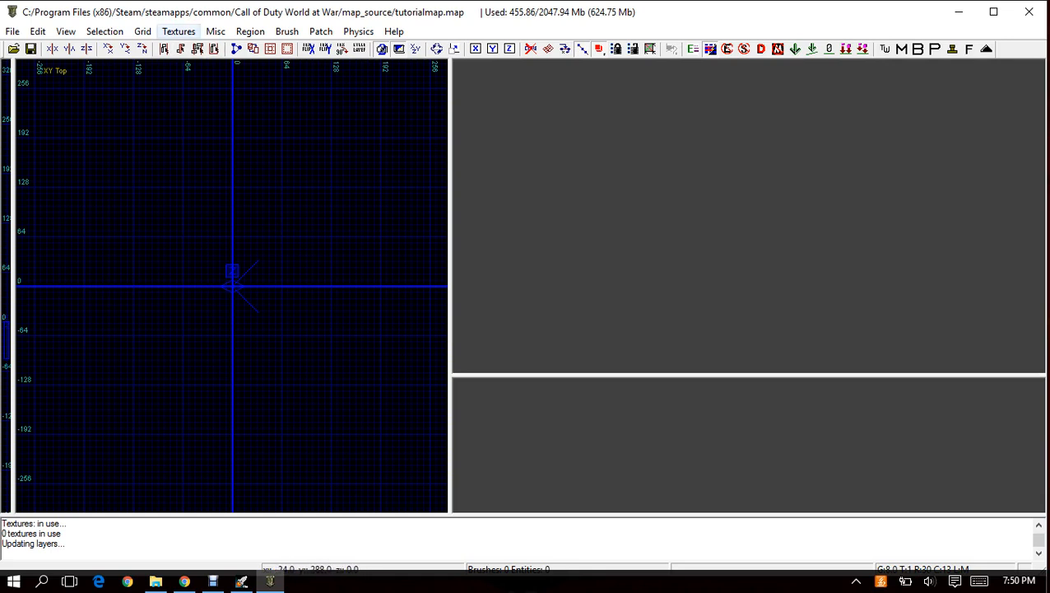
# Change Radiant's colour theme to QE4 Original.
pyautogui.click(178, 31)
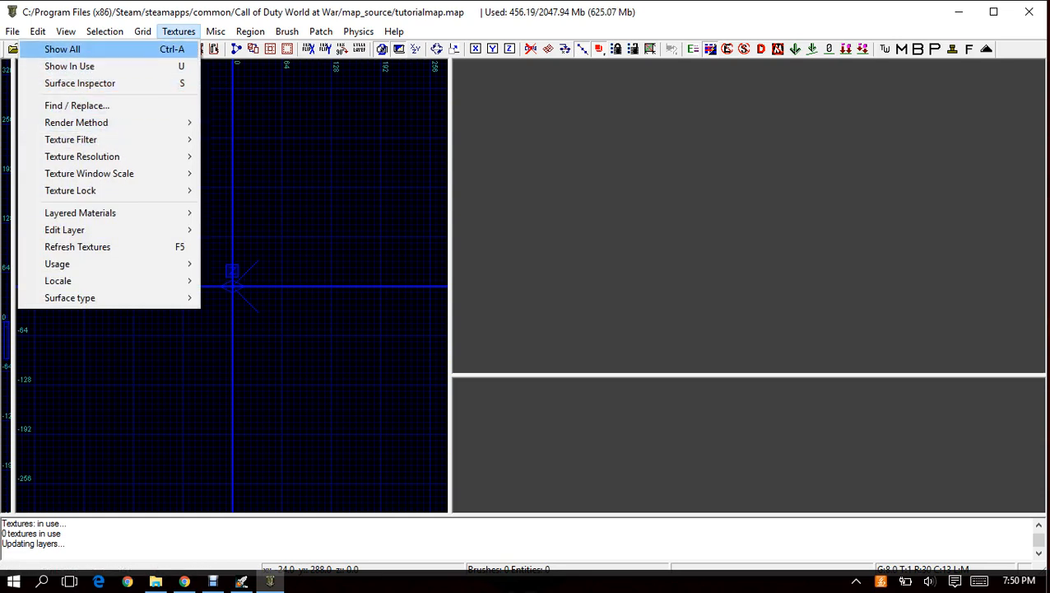
pyautogui.moveTo(216, 32)
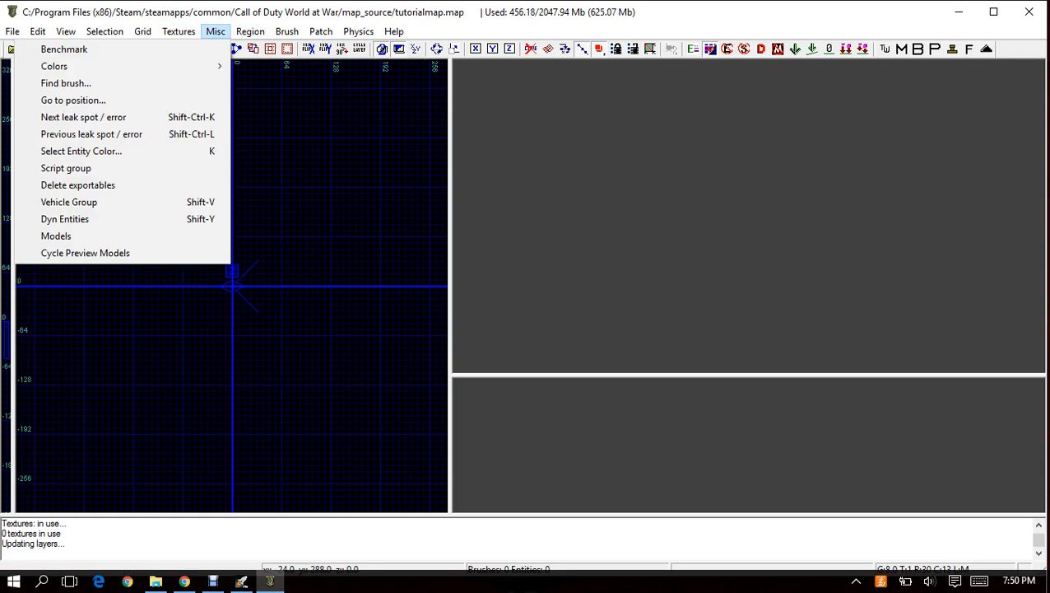
pyautogui.moveTo(55, 66)
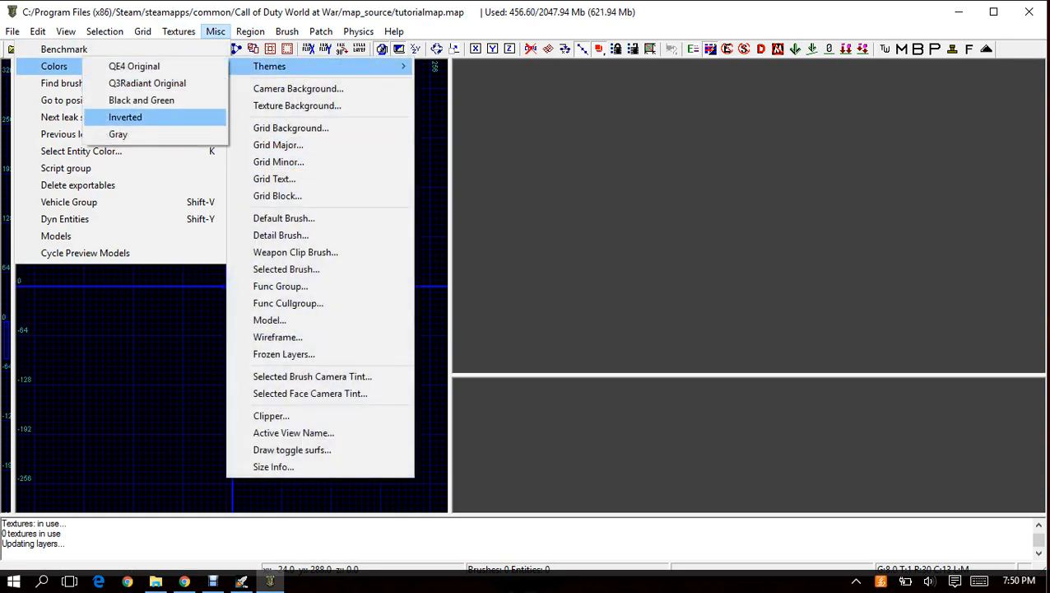
pyautogui.click(134, 65)
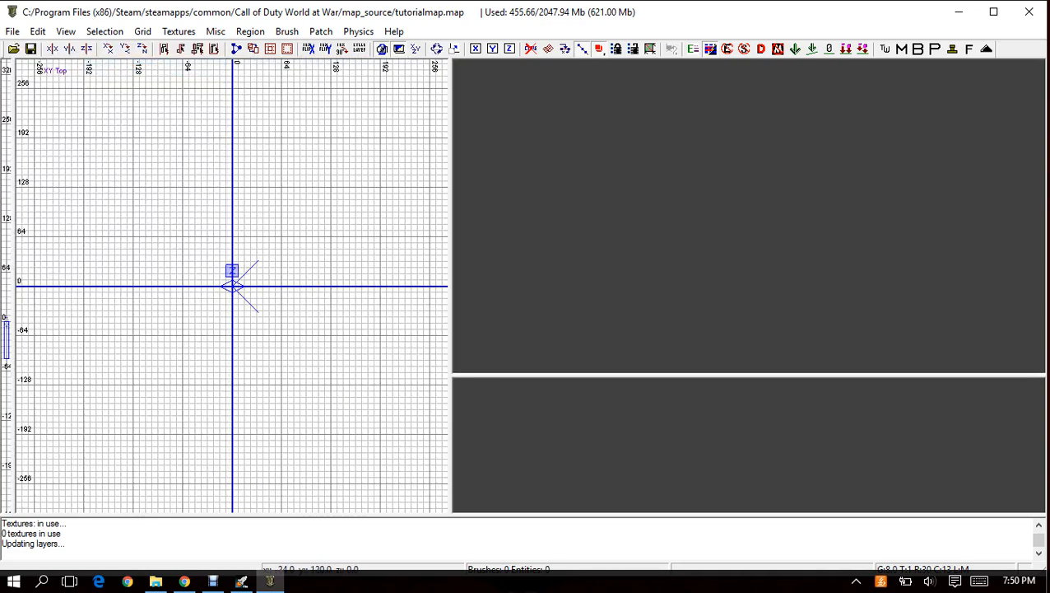
# Draw a trial brush about 88 by 80 units starting at x -120, y 128 in the XY Top view and delete it.
pyautogui.moveTo(139, 187)
pyautogui.mouseDown()
pyautogui.moveTo(241, 376)
pyautogui.moveTo(340, 312)
pyautogui.moveTo(356, 316)
pyautogui.moveTo(208, 249)
pyautogui.mouseUp()
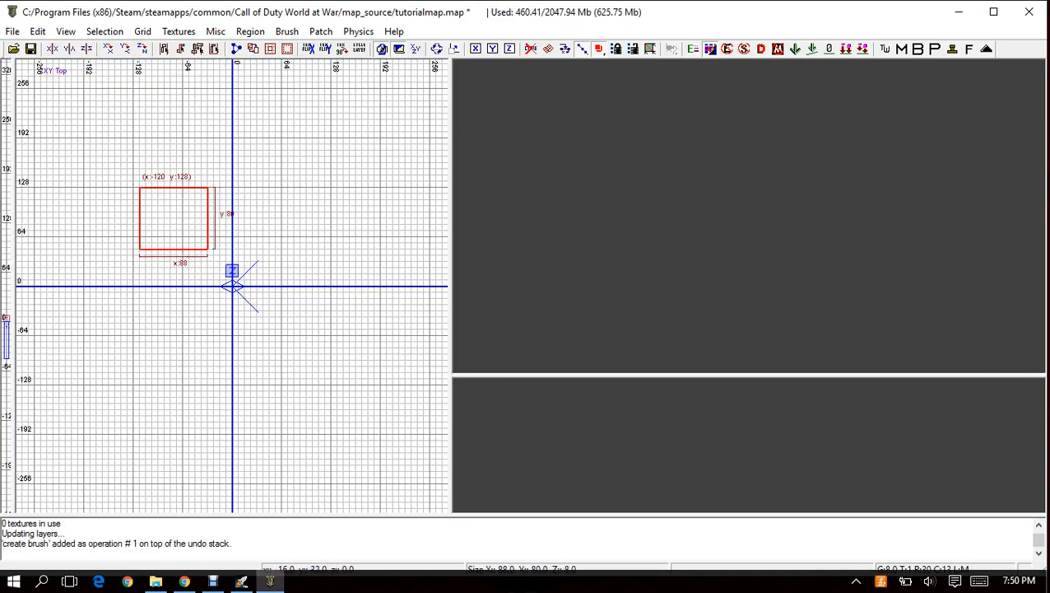
pyautogui.press('BackSpace')
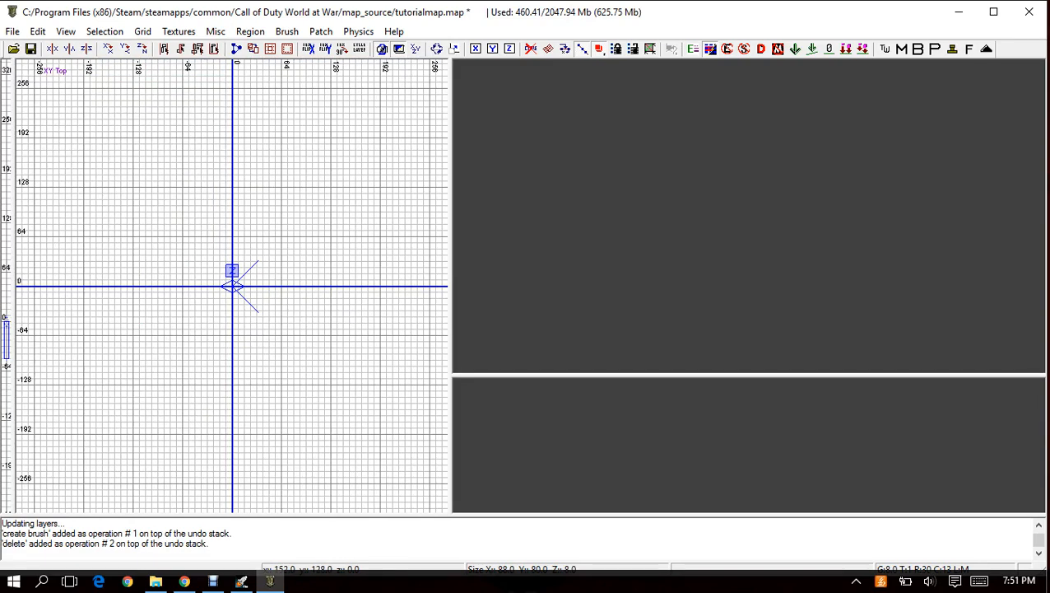
# Change the colour theme to Inverted.
pyautogui.click(216, 31)
pyautogui.moveTo(124, 66)
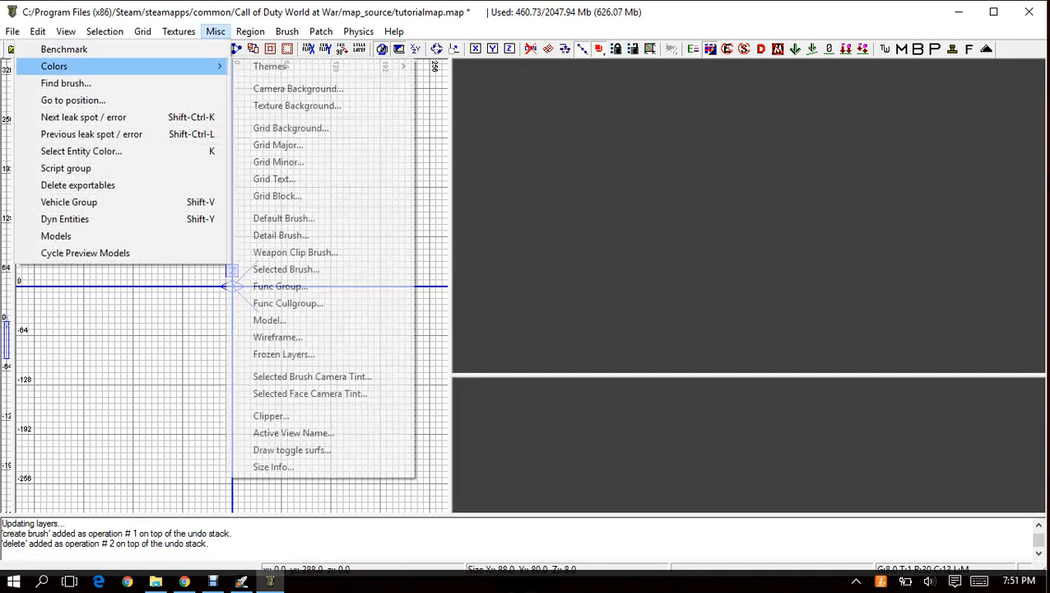
pyautogui.moveTo(270, 66)
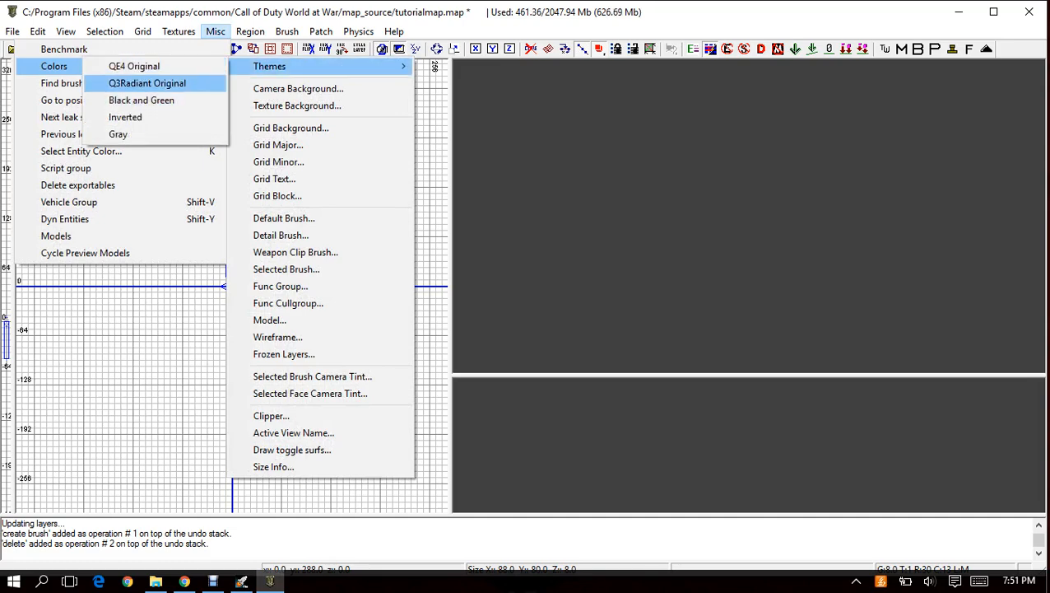
pyautogui.click(125, 117)
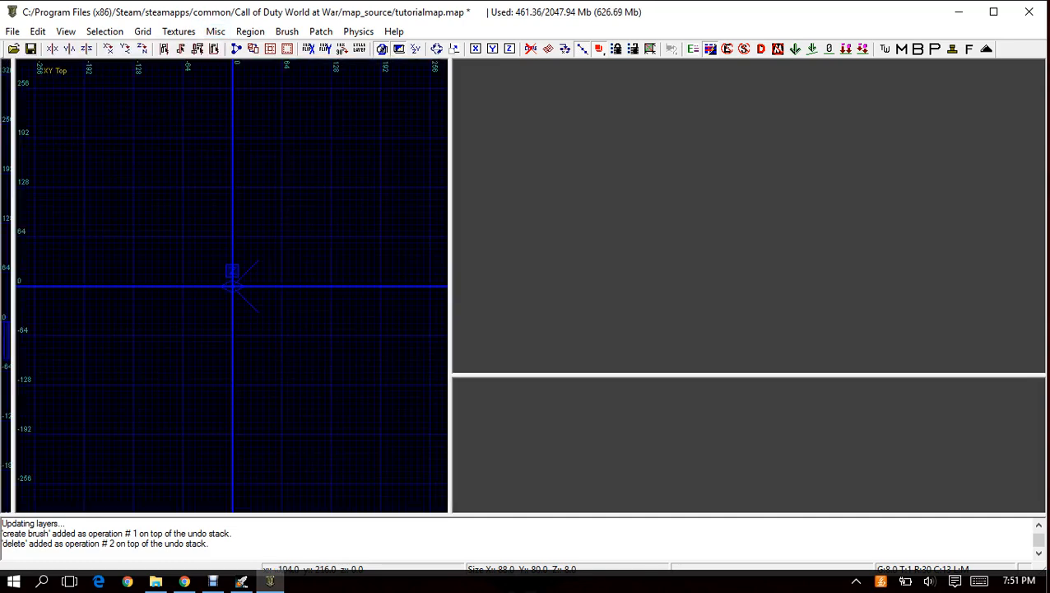
pyautogui.scroll(-1, 248, 268)
pyautogui.scroll(1, 230, 279)
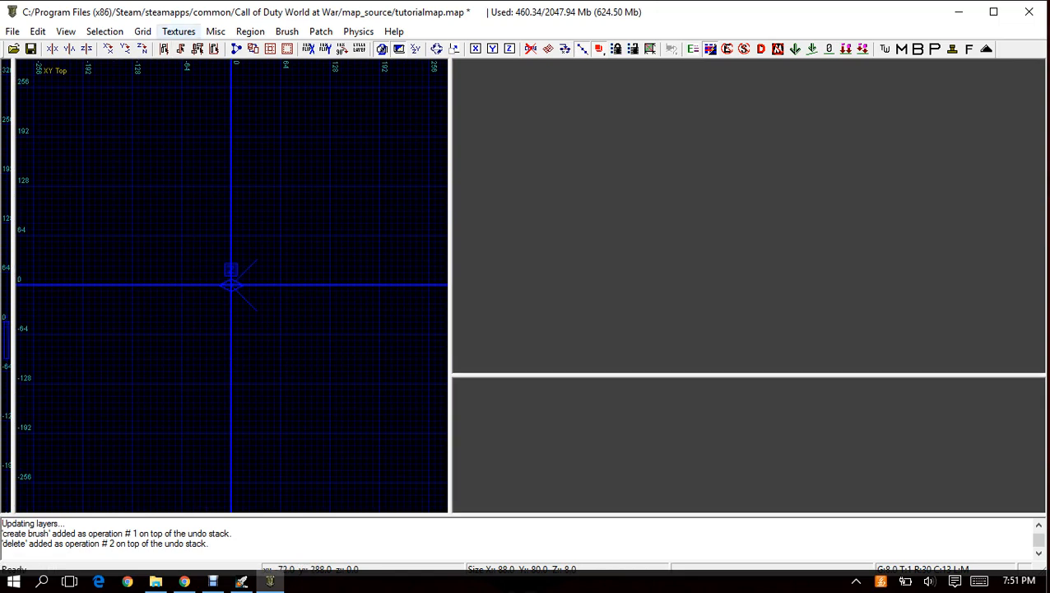
# Filter the textures to the interior trim usage and browse the berlin trim textures.
pyautogui.click(179, 32)
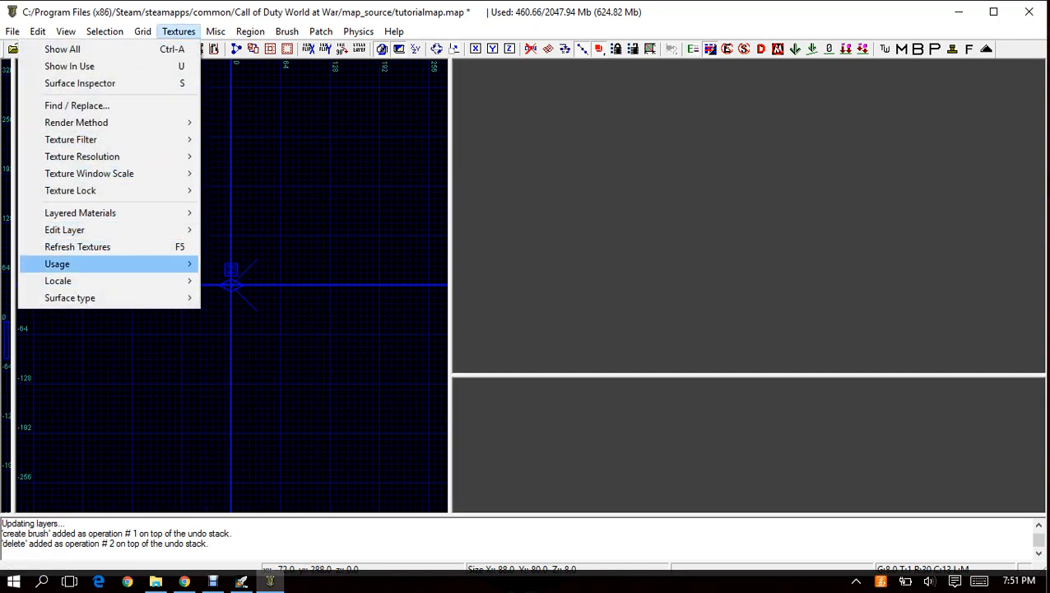
pyautogui.moveTo(82, 264)
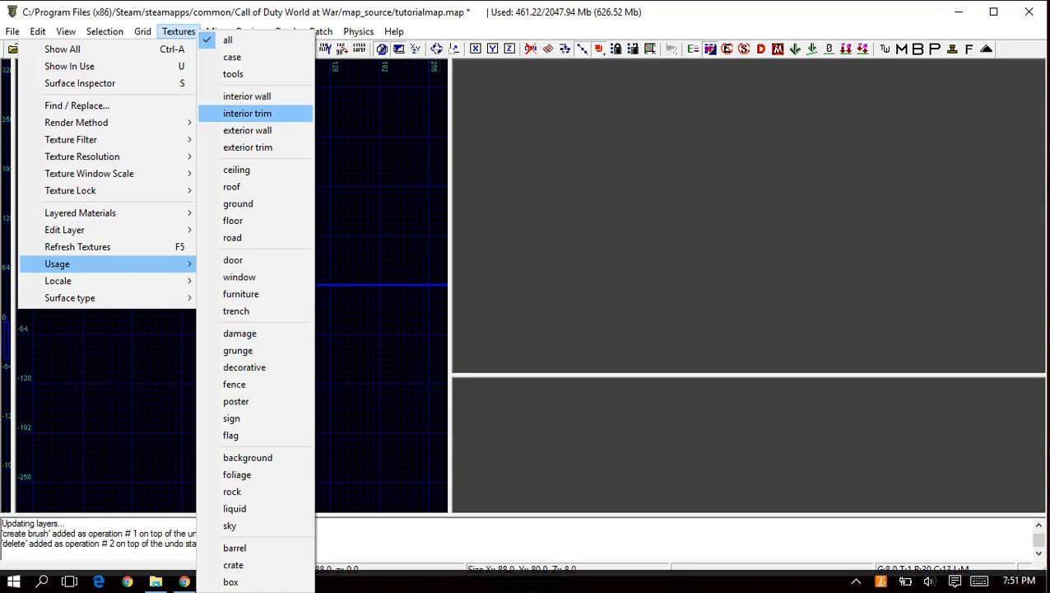
pyautogui.click(247, 112)
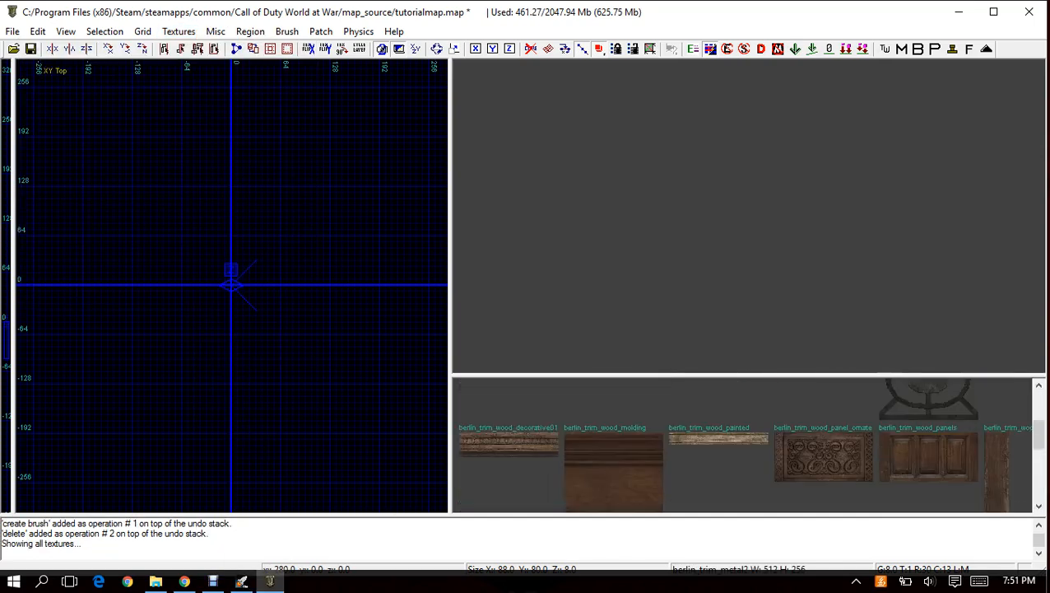
pyautogui.scroll(-3, 745, 444)
pyautogui.scroll(5, 745, 444)
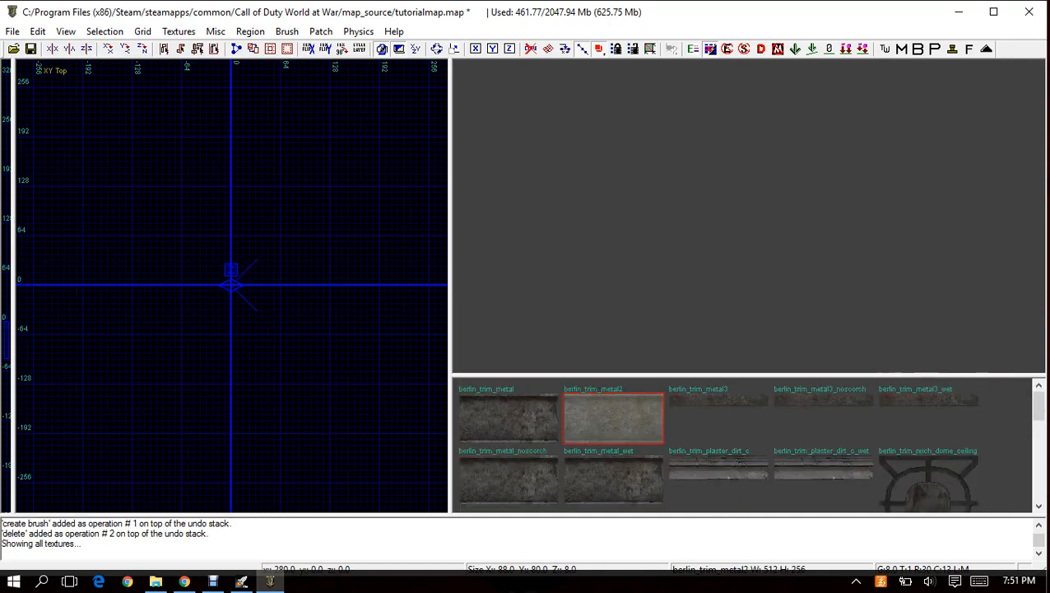
# Filter the textures to the floor usage and browse down to the berlin_floors_concrete_tile textures.
pyautogui.click(179, 31)
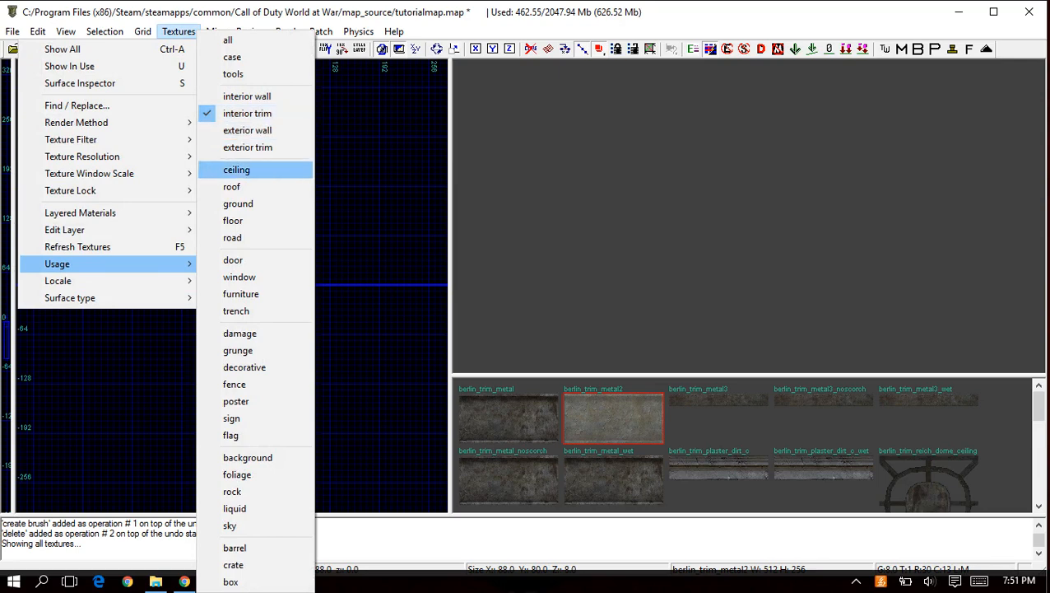
pyautogui.click(239, 221)
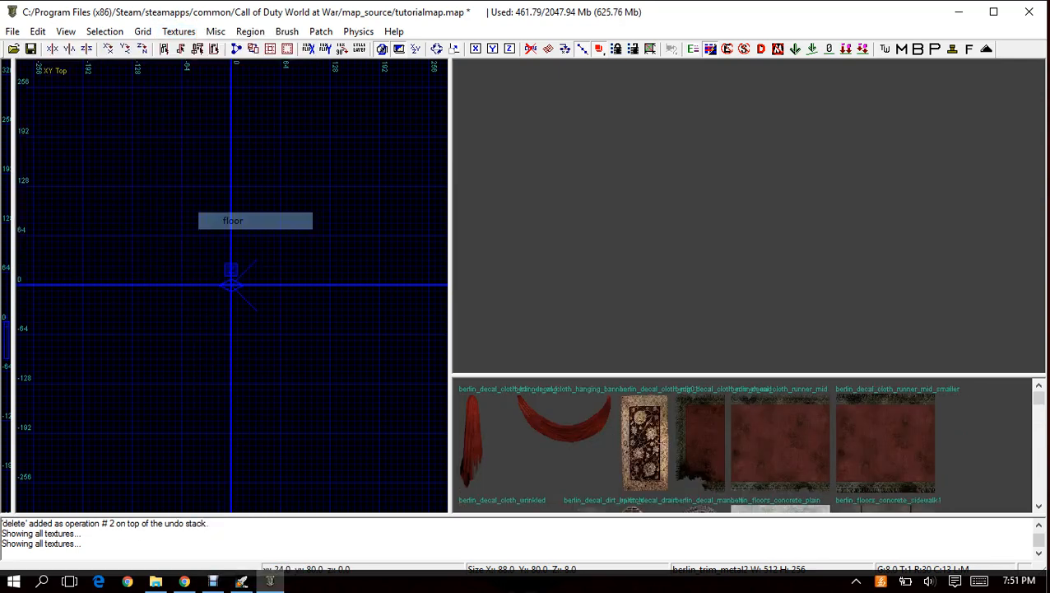
pyautogui.scroll(-5, 749, 445)
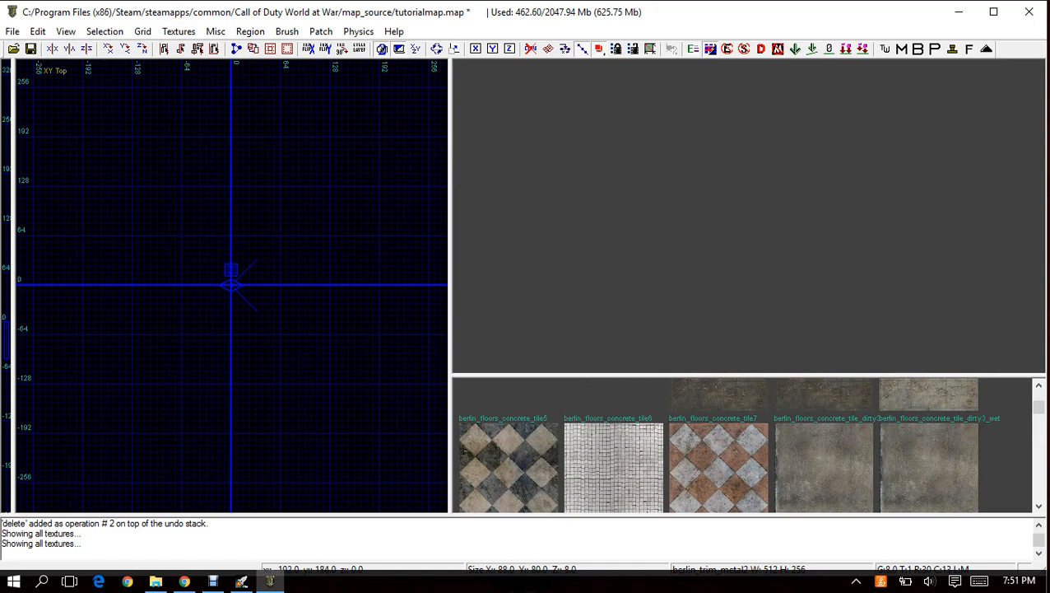
# Draw a floor brush about 416 by 392 units starting at x -192, y 192 in the XY Top view and raise the camera above it.
pyautogui.moveTo(82, 136)
pyautogui.mouseDown()
pyautogui.moveTo(355, 389)
pyautogui.moveTo(391, 437)
pyautogui.moveTo(403, 437)
pyautogui.mouseUp()
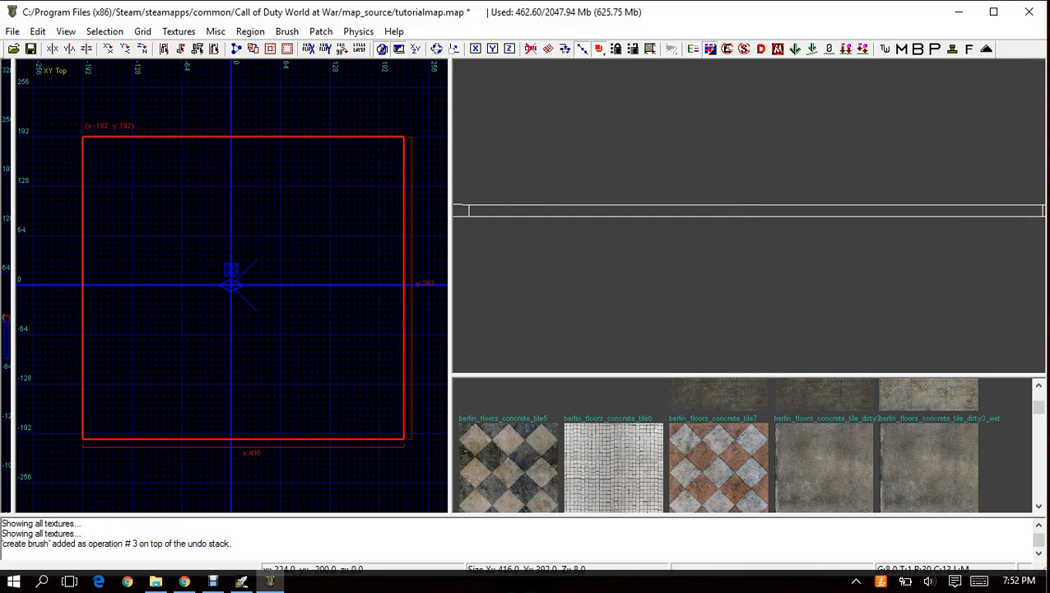
pyautogui.moveTo(741, 216)
pyautogui.mouseDown(button='right')
pyautogui.moveTo(659, 198)
pyautogui.moveTo(795, 212)
pyautogui.mouseUp(button='right')
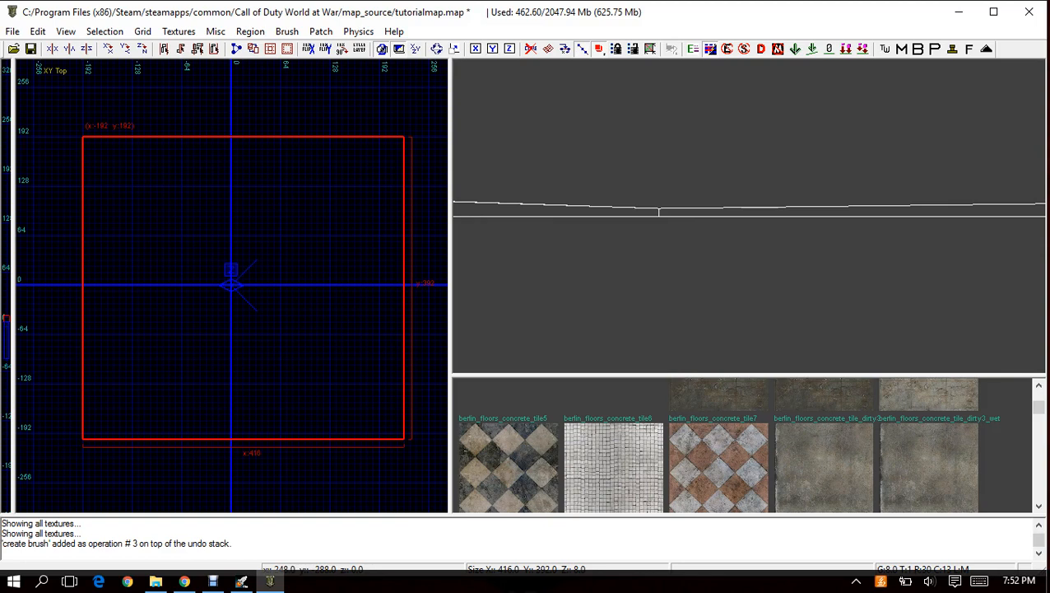
pyautogui.press('d')
pyautogui.press('d')
pyautogui.press('d')
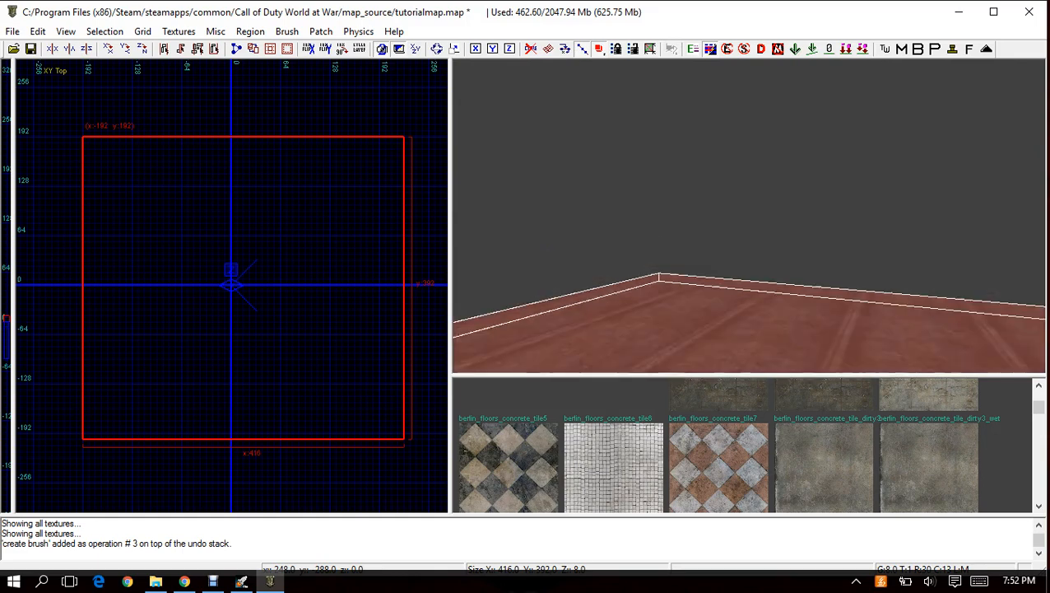
pyautogui.press('d')
# Lower and raise the 3D camera repeatedly, then back it away and turn it to view the floor brush from above.
pyautogui.press('c')
pyautogui.press('c')
pyautogui.press('c')
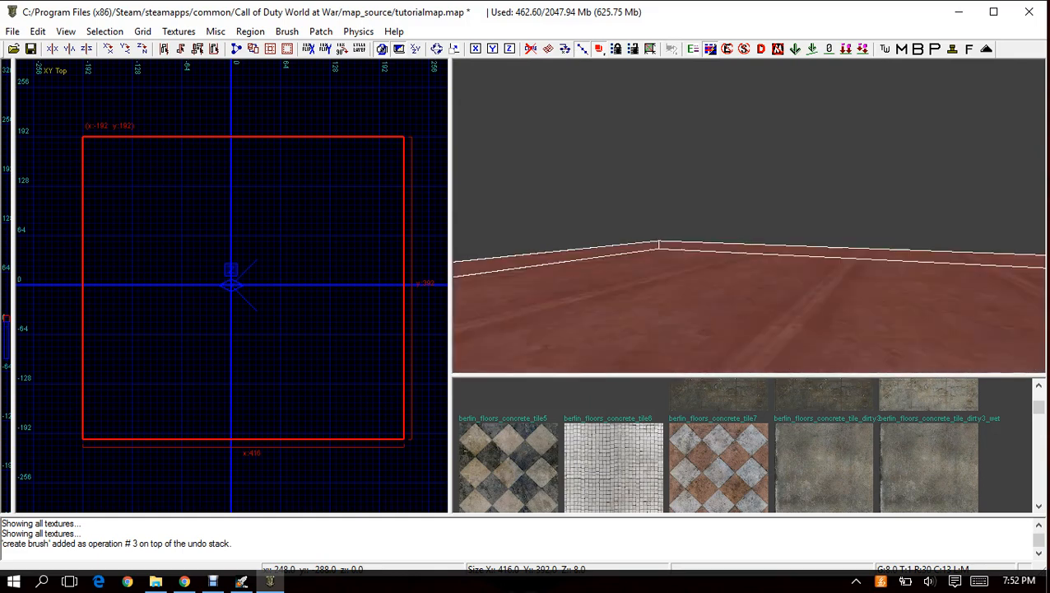
pyautogui.press('d')
pyautogui.press('d')
pyautogui.press('c')
pyautogui.press('d')
pyautogui.press('c')
pyautogui.press('c')
pyautogui.press('d')
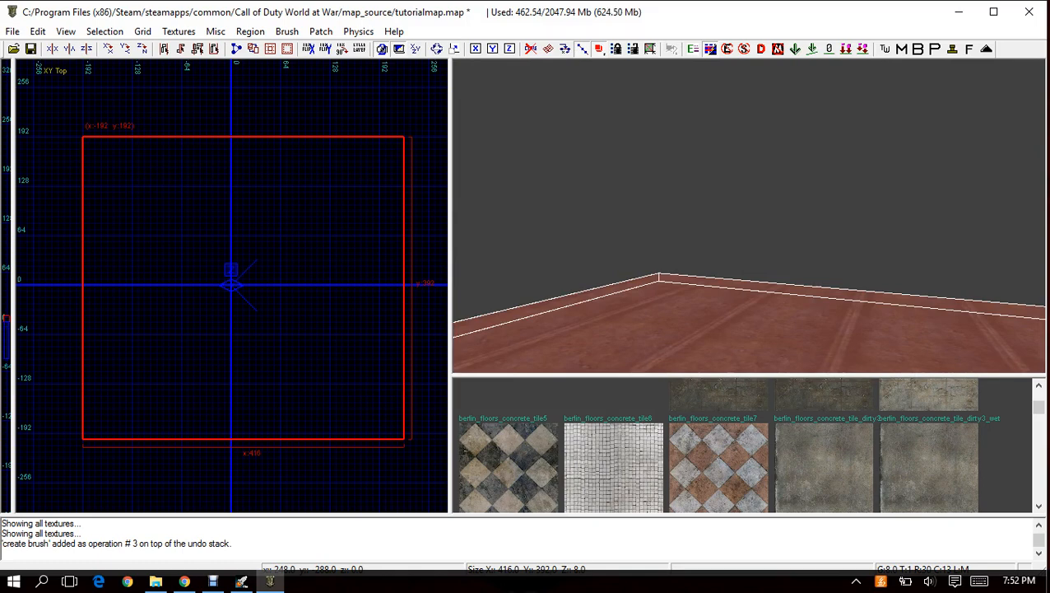
pyautogui.press('c')
pyautogui.press('c')
pyautogui.press('c')
pyautogui.press('c')
pyautogui.press('d')
pyautogui.press('d')
pyautogui.press('d')
pyautogui.press('d')
pyautogui.press('c')
pyautogui.press('c')
pyautogui.press('c')
pyautogui.press('c')
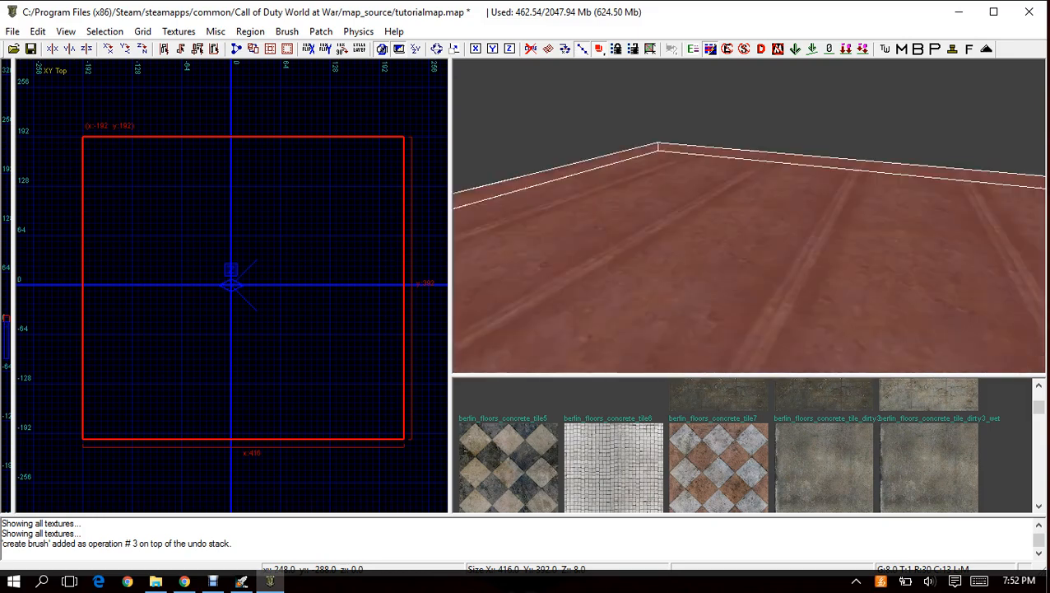
pyautogui.press('Down')
pyautogui.press('Down')
pyautogui.press('Down')
pyautogui.press('Down')
pyautogui.press('Down')
pyautogui.press('Down')
pyautogui.press('Down')
pyautogui.press('Down')
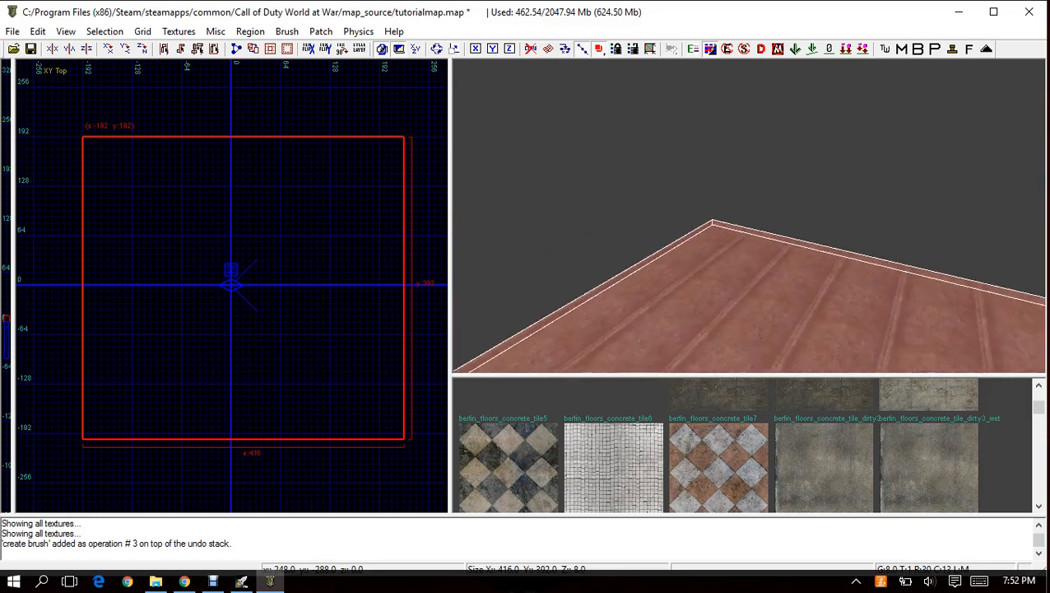
pyautogui.moveTo(749, 272)
pyautogui.mouseDown(button='right')
pyautogui.moveTo(773, 173)
pyautogui.moveTo(832, 189)
pyautogui.moveTo(806, 271)
pyautogui.moveTo(642, 263)
pyautogui.mouseUp(button='right')
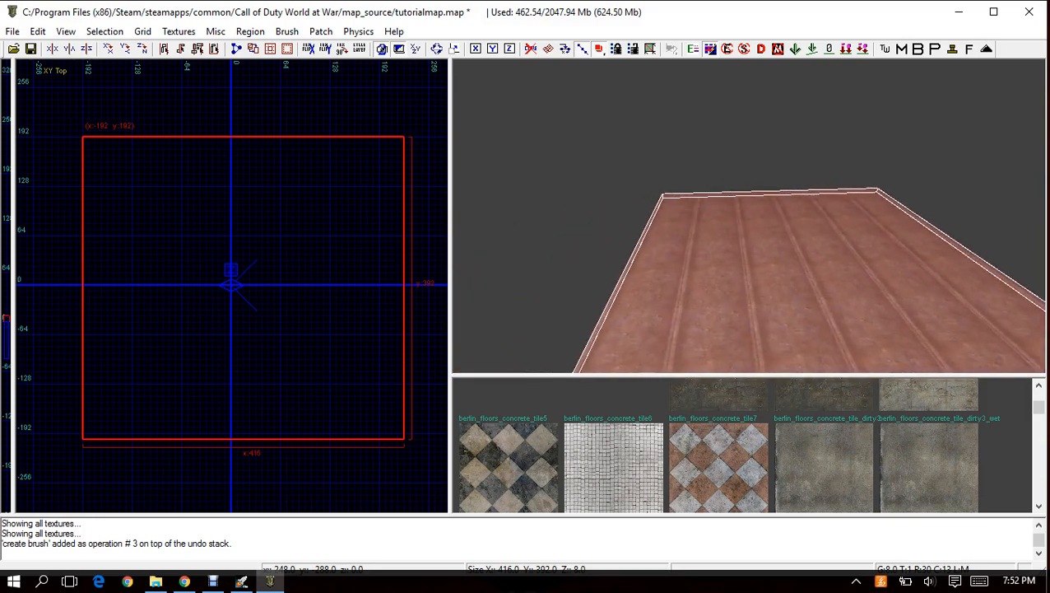
# Try several concrete tile textures on the floor brush, finish with berlin_floors_concrete_tile5, and deselect the brush.
pyautogui.click(508, 466)
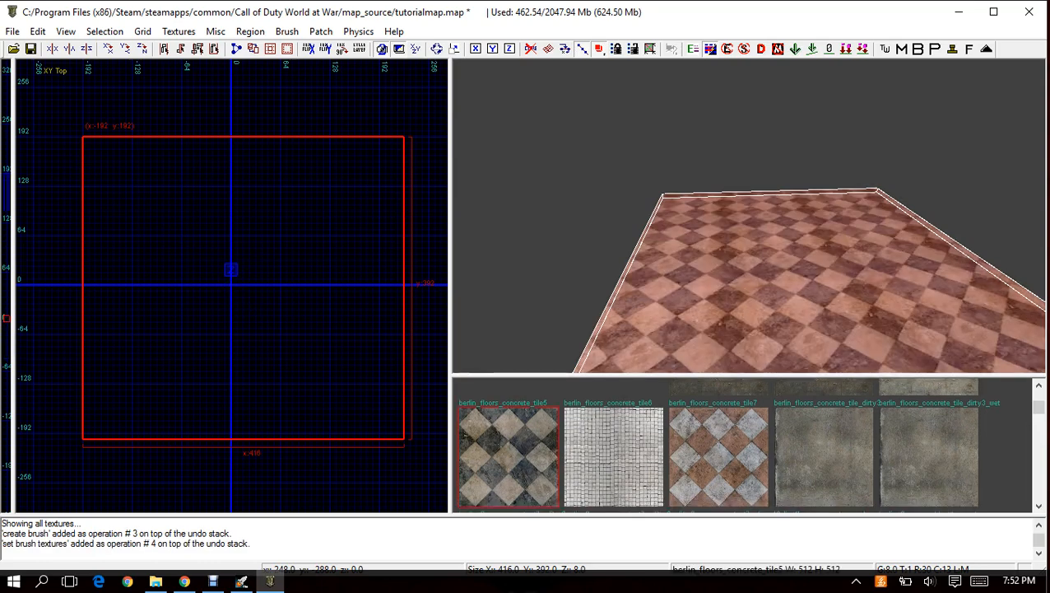
pyautogui.click(824, 458)
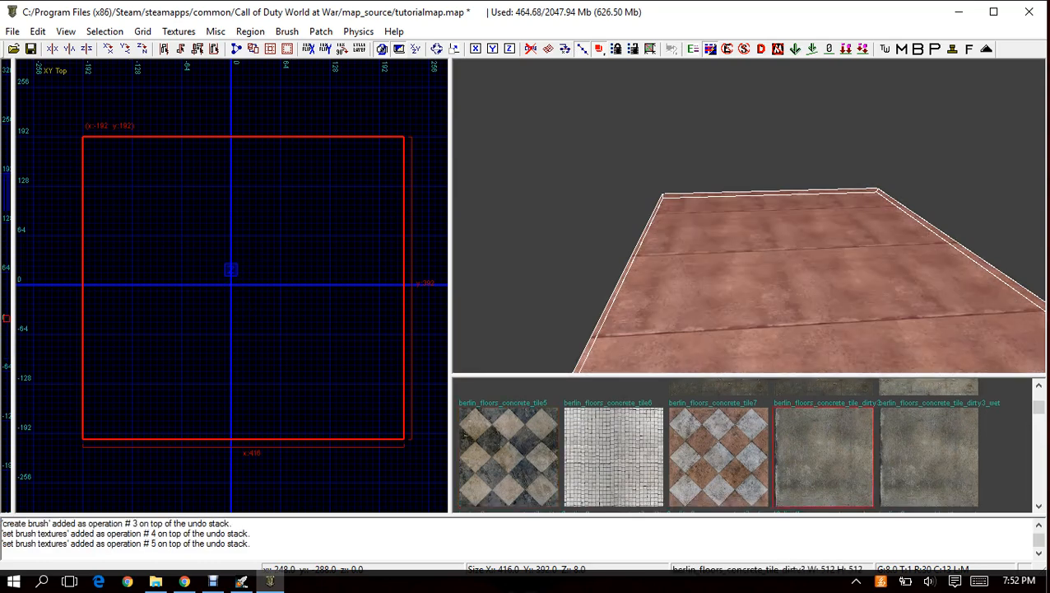
pyautogui.click(928, 458)
pyautogui.click(613, 458)
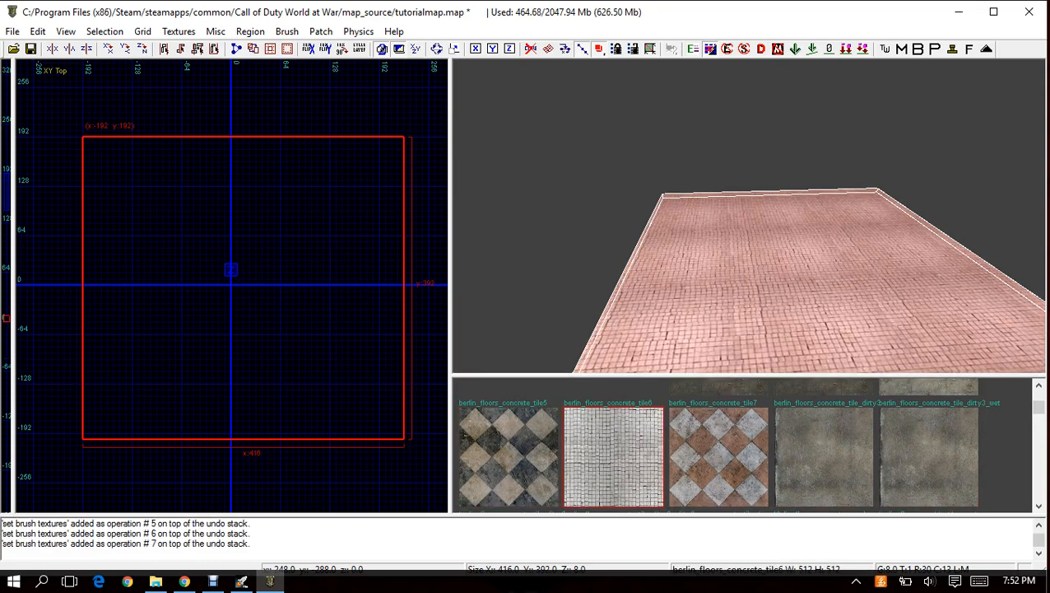
pyautogui.click(507, 458)
pyautogui.scroll(-2, 508, 458)
pyautogui.scroll(3, 508, 458)
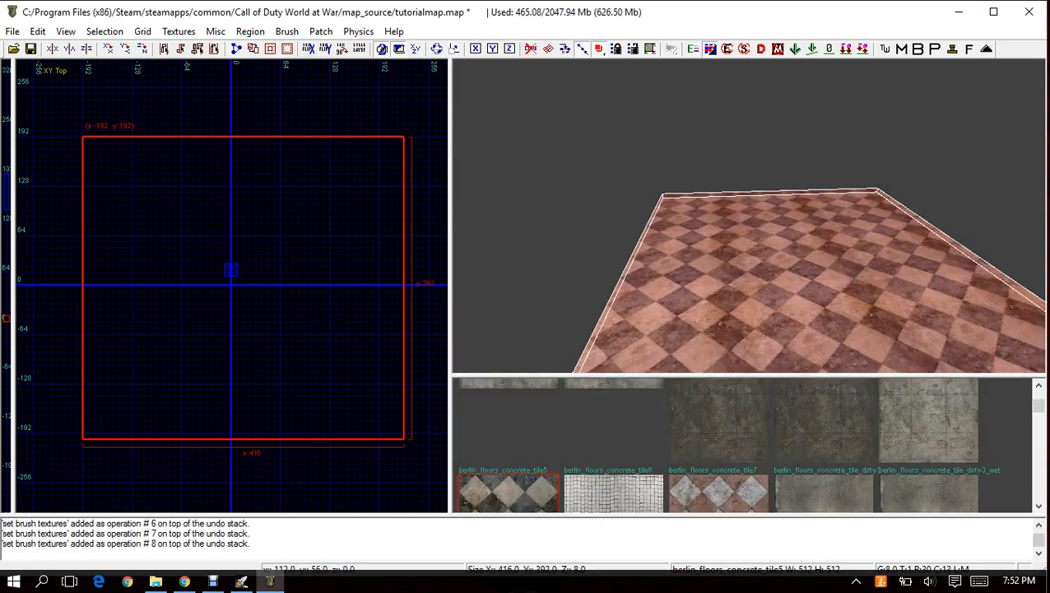
pyautogui.press('Escape')
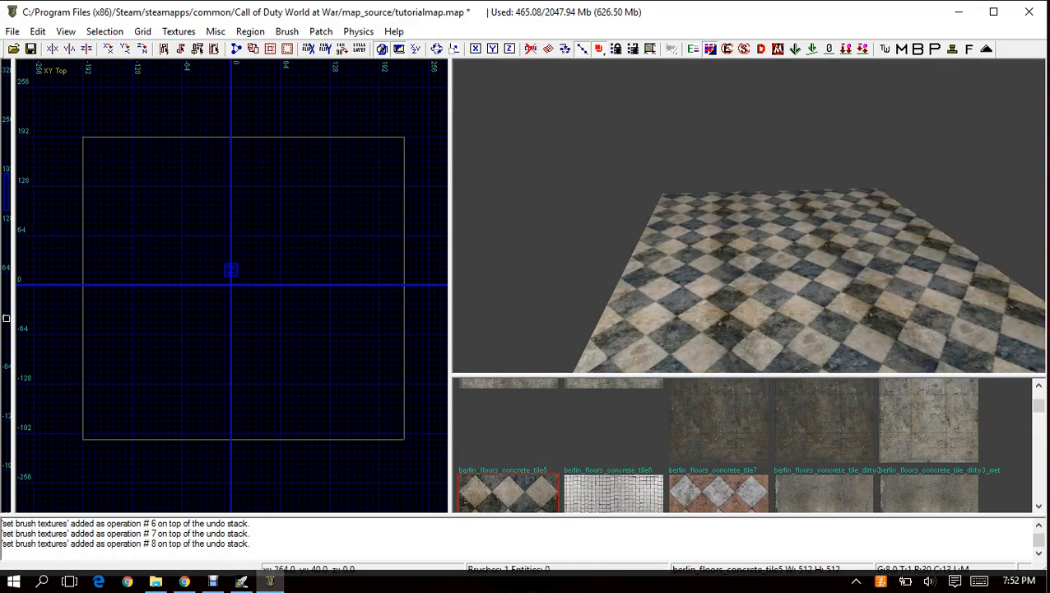
# Move the 3D camera around the textured floor brush to examine its top surface and edges.
pyautogui.moveTo(700, 247)
pyautogui.mouseDown(button='right')
pyautogui.moveTo(716, 291)
pyautogui.moveTo(718, 235)
pyautogui.mouseUp(button='right')
pyautogui.press('c')
pyautogui.press('d')
pyautogui.press('d')
pyautogui.press('d')
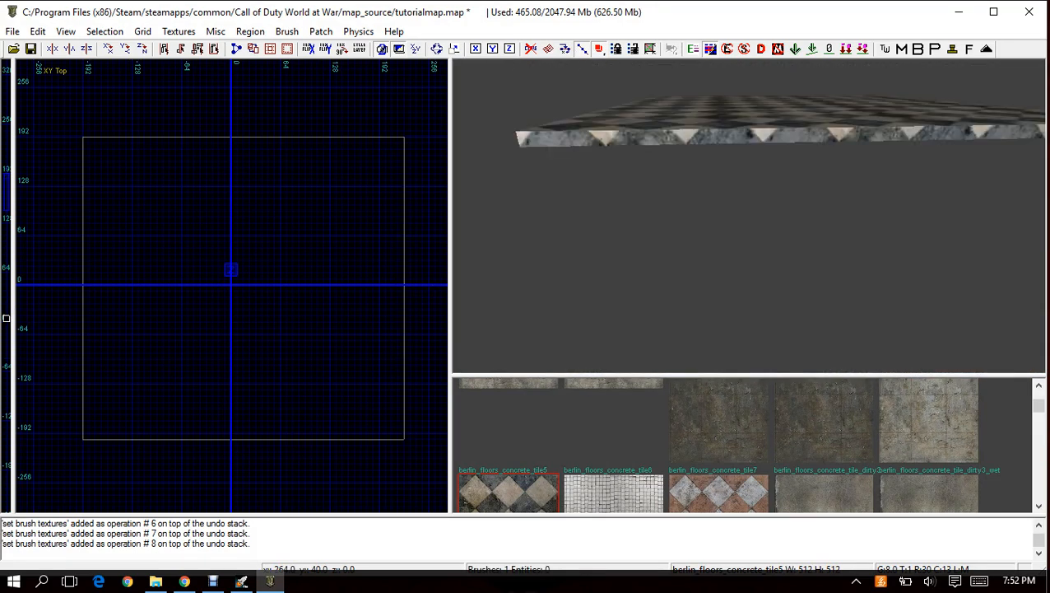
pyautogui.press('Up')
pyautogui.press('Up')
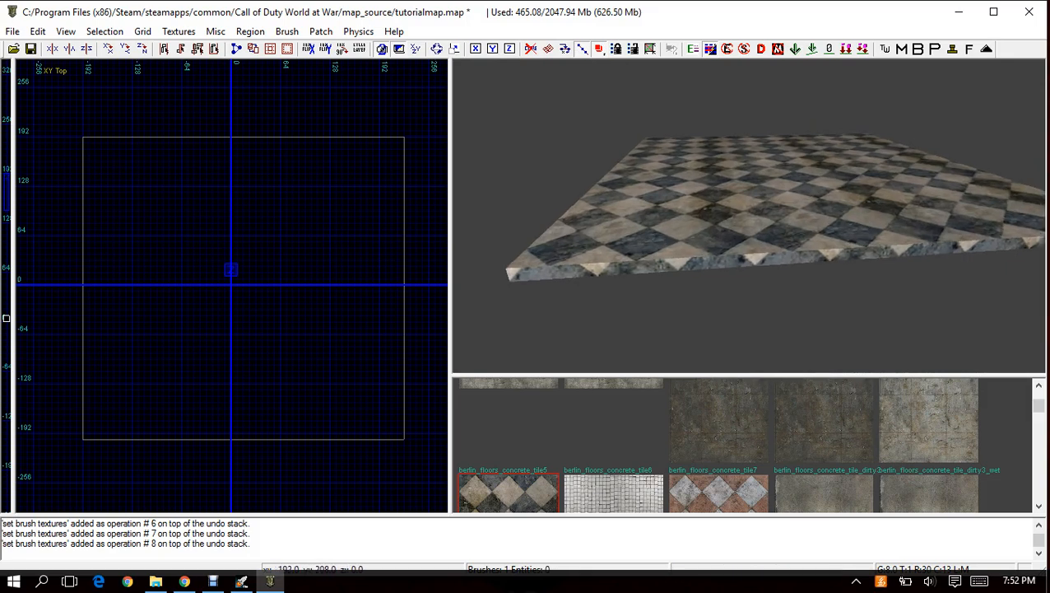
pyautogui.rightClick(694, 201)
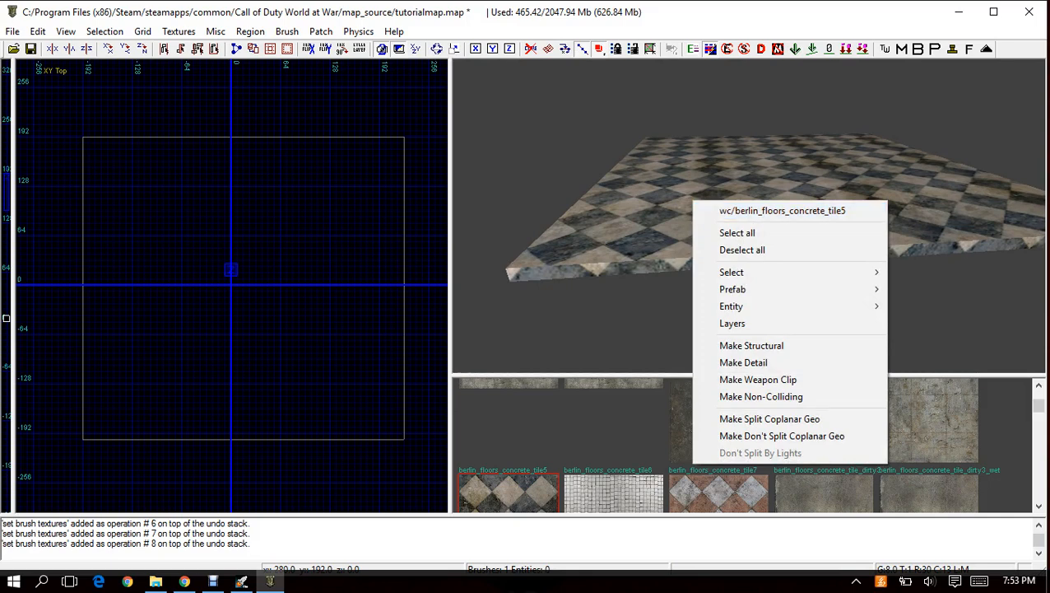
pyautogui.press('Escape')
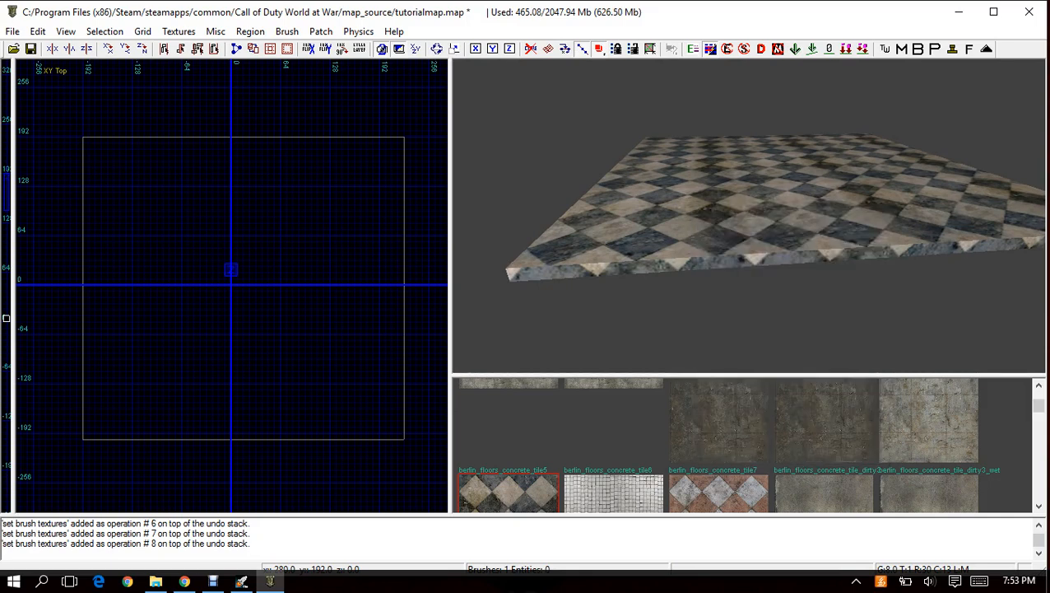
pyautogui.moveTo(694, 202)
pyautogui.mouseDown(button='right')
pyautogui.moveTo(694, 169)
pyautogui.moveTo(698, 202)
pyautogui.mouseUp(button='right')
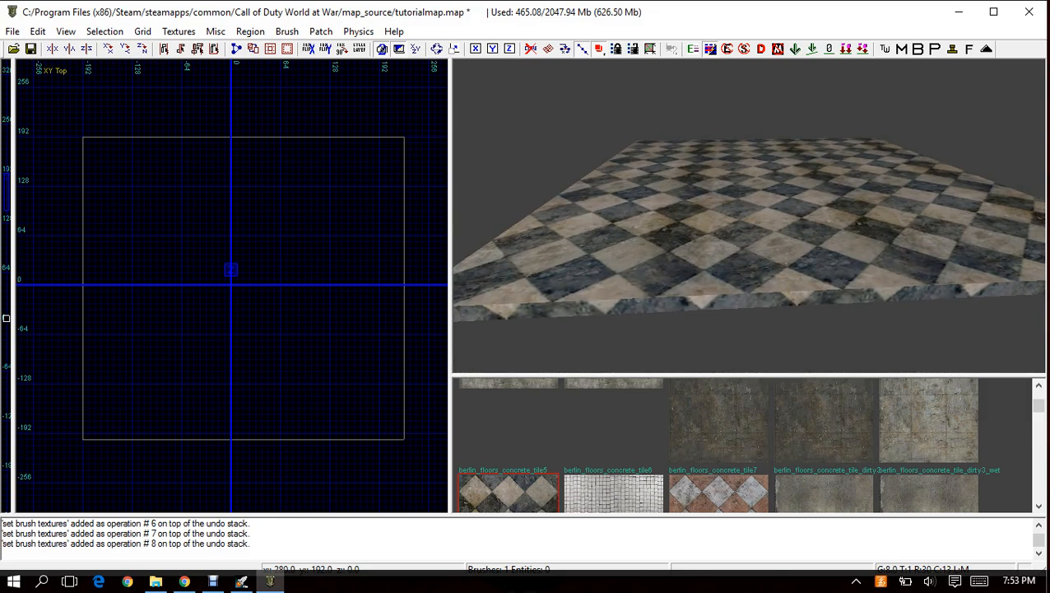
# Select the floor brush and cycle the 2D view through XZ Front, YZ Side and XY Top, ending on XZ Front.
pyautogui.rightClick(721, 234)
pyautogui.click(782, 244)
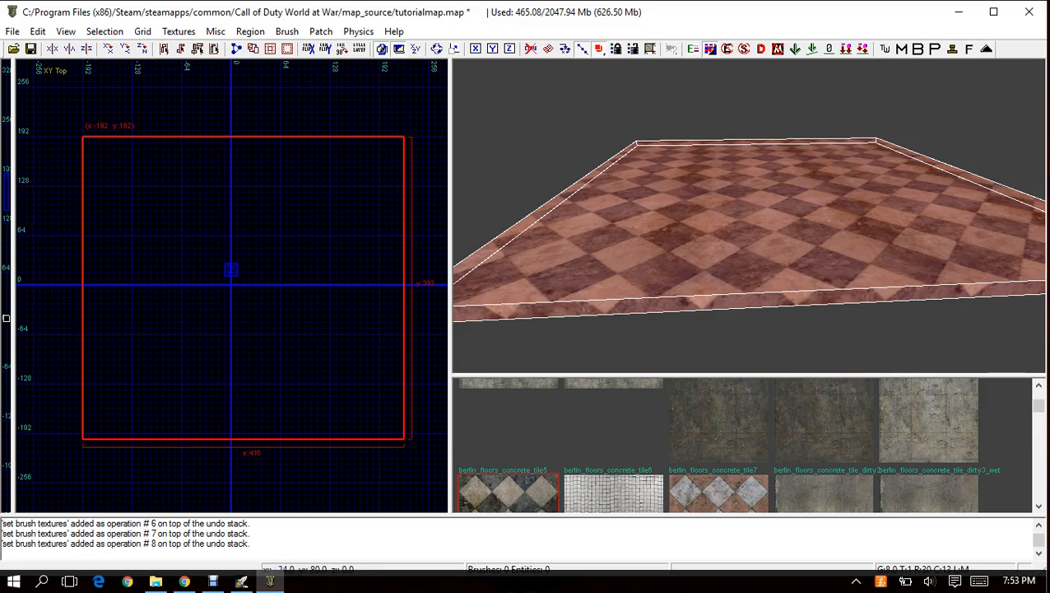
pyautogui.hotkey('ctrl', 'Tab')
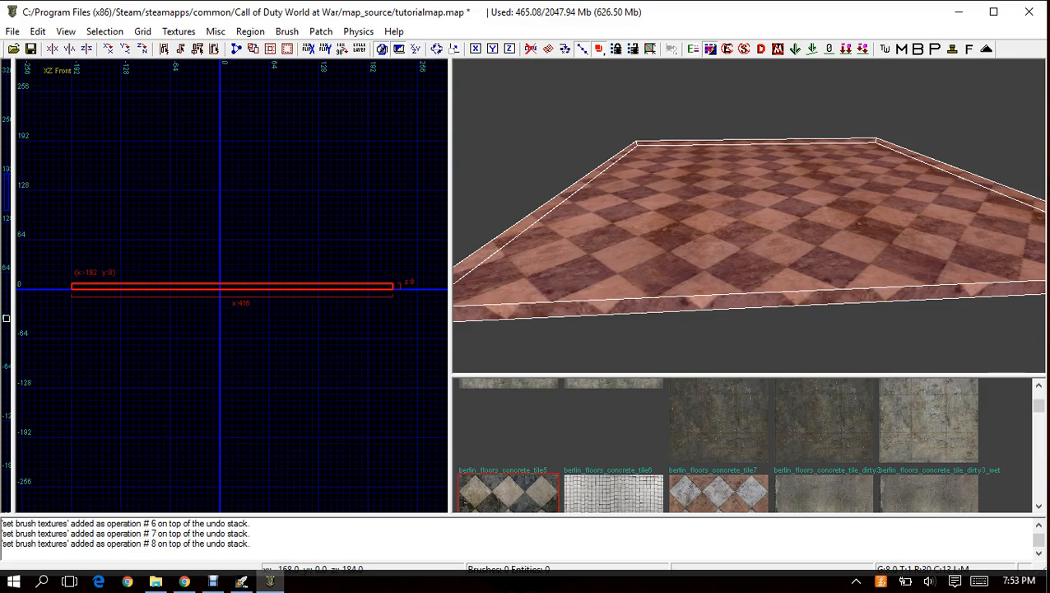
pyautogui.hotkey('ctrl', 'Tab')
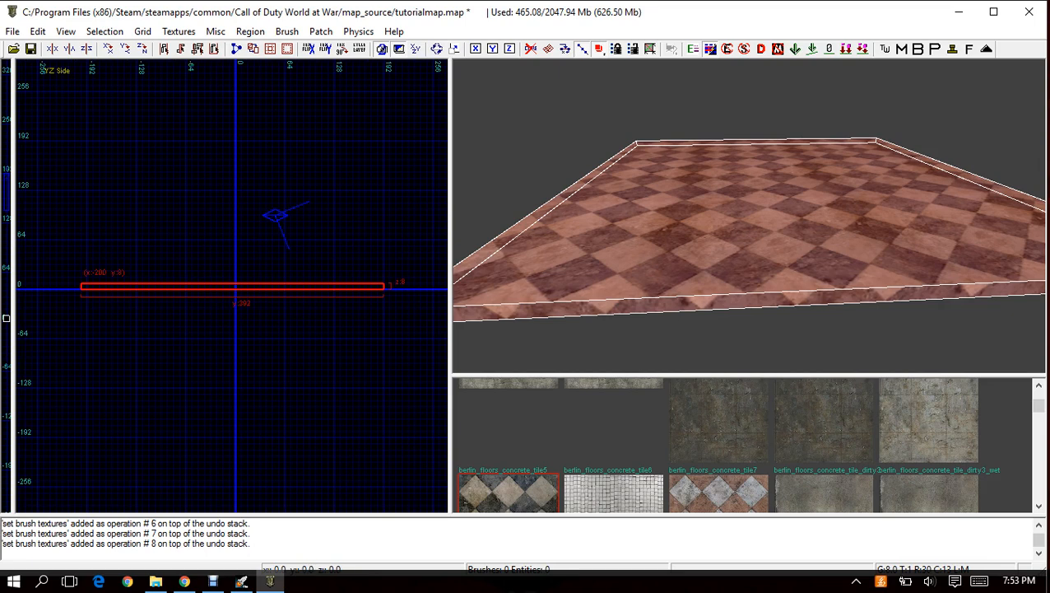
pyautogui.hotkey('ctrl', 'Tab')
pyautogui.hotkey('ctrl', 'Tab')
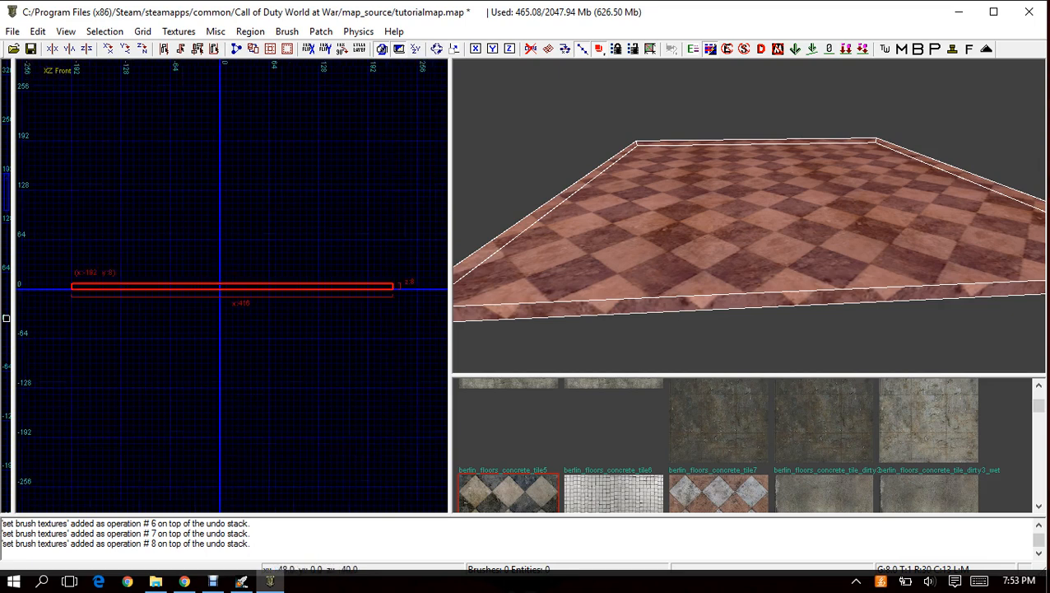
pyautogui.hotkey('ctrl', 'Tab')
pyautogui.hotkey('ctrl', 'Tab')
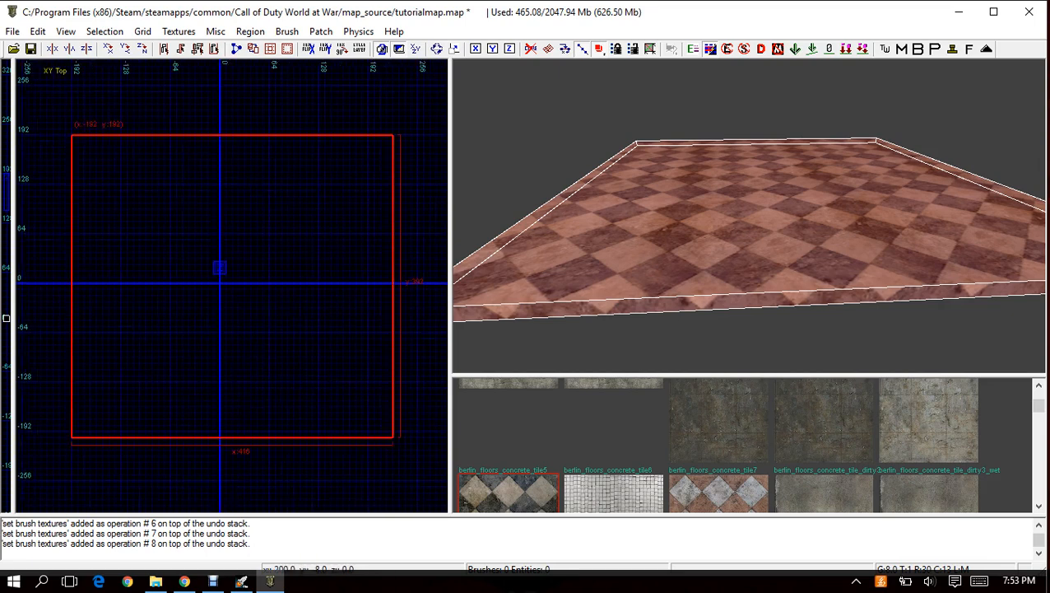
pyautogui.hotkey('ctrl', 'Tab')
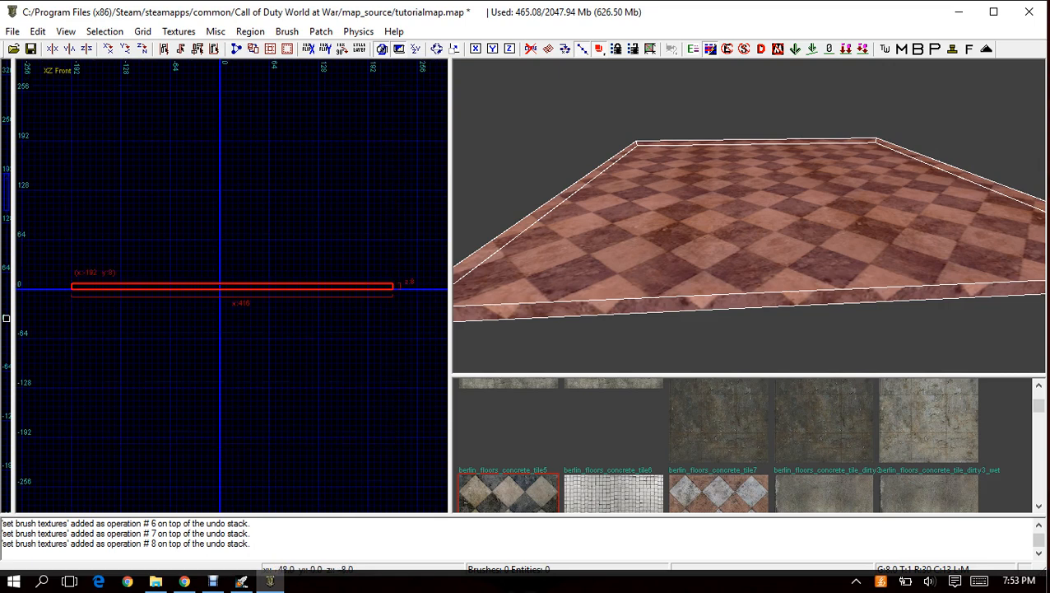
# Set the grid size to 4 and thin the selected floor brush to 4 units in the XZ Front view.
pyautogui.scroll(2, 183, 295)
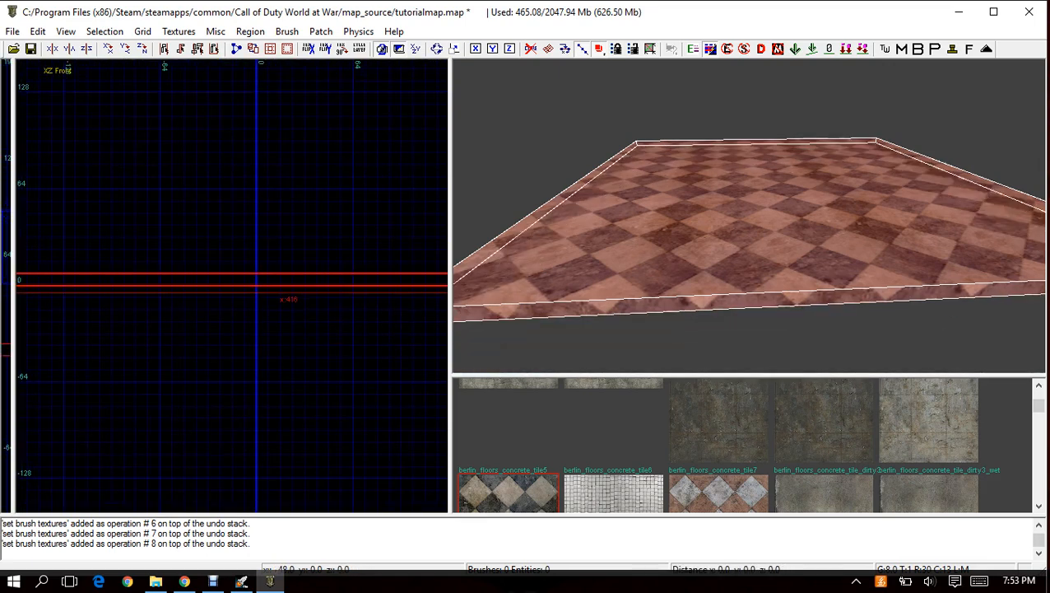
pyautogui.moveTo(185, 290); pyautogui.dragTo(183, 288)
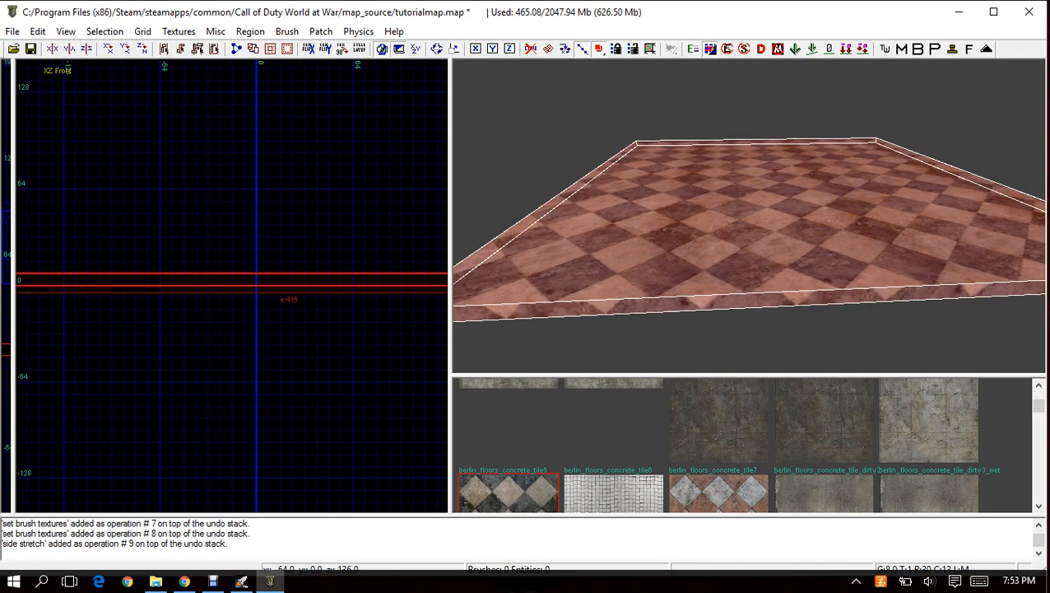
pyautogui.click(142, 31)
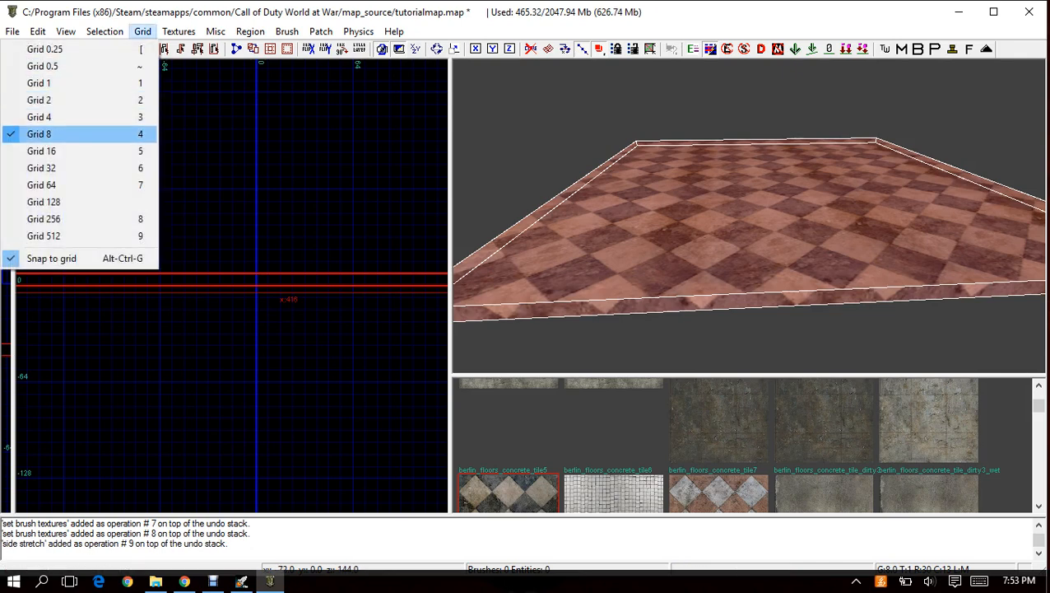
pyautogui.click(39, 117)
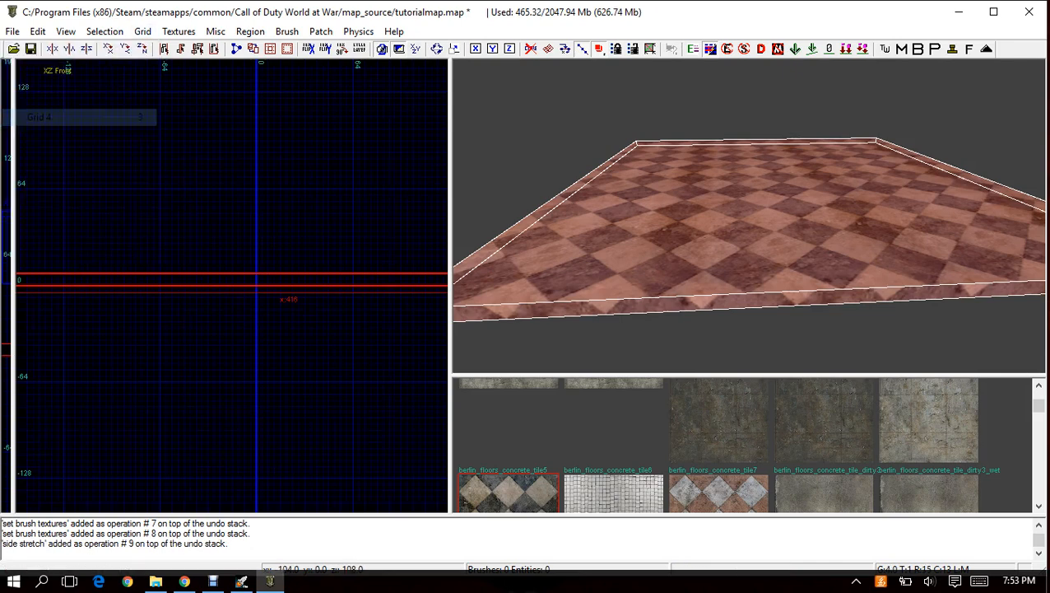
pyautogui.scroll(3, 184, 276)
pyautogui.moveTo(200, 317); pyautogui.dragTo(200, 300)
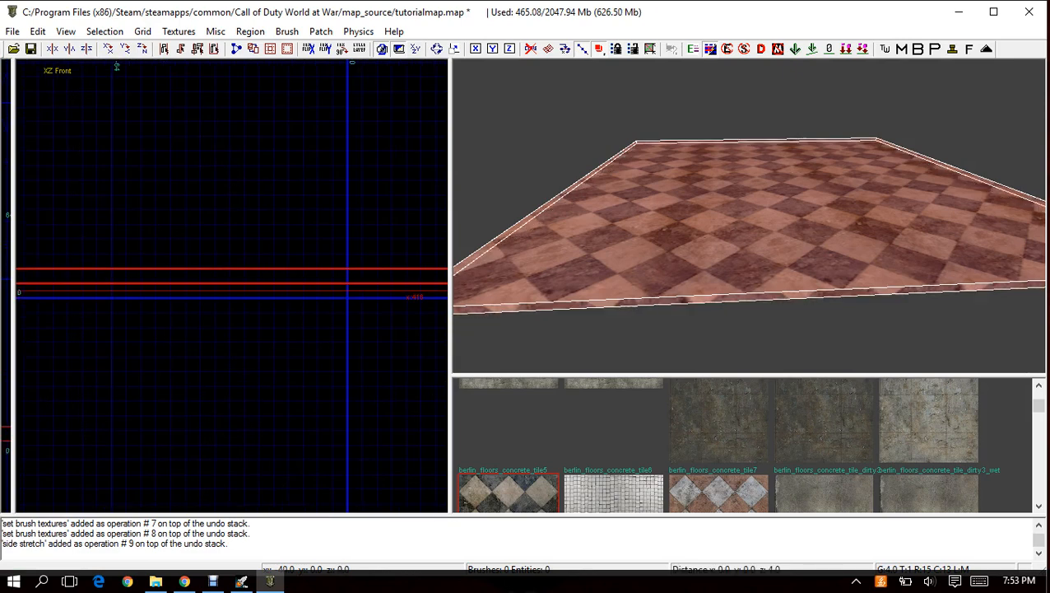
pyautogui.scroll(-5, 626, 206)
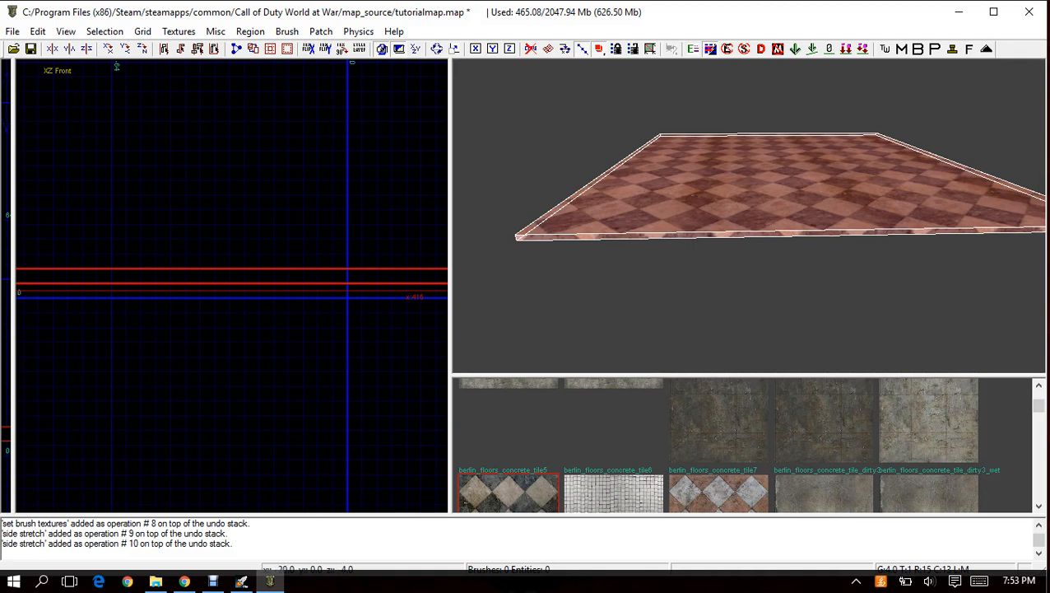
pyautogui.moveTo(274, 312); pyautogui.dragTo(274, 297)
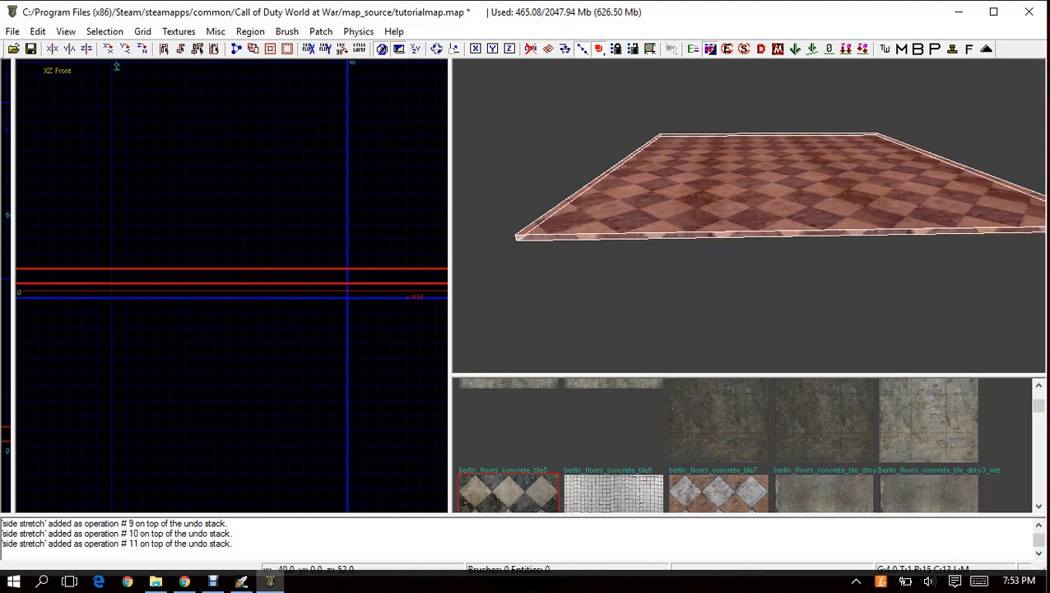
# Set the grid size to 1 and thin the floor brush further to about 1 unit.
pyautogui.click(142, 31)
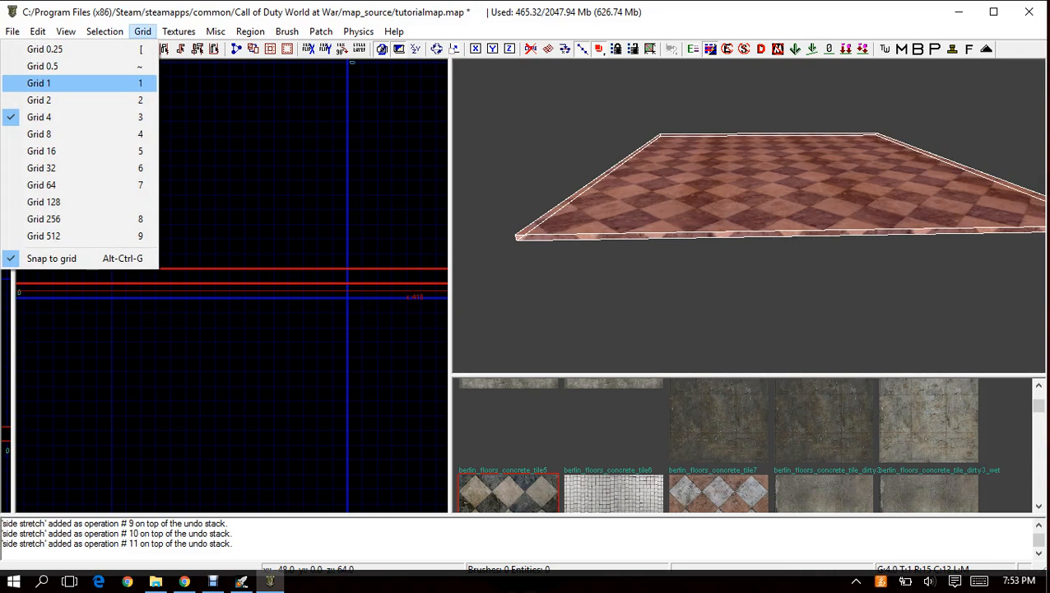
pyautogui.click(91, 83)
pyautogui.moveTo(267, 301); pyautogui.dragTo(268, 290)
pyautogui.moveTo(700, 197)
pyautogui.mouseDown(button='right')
pyautogui.moveTo(704, 177)
pyautogui.moveTo(698, 194)
pyautogui.mouseUp(button='right')
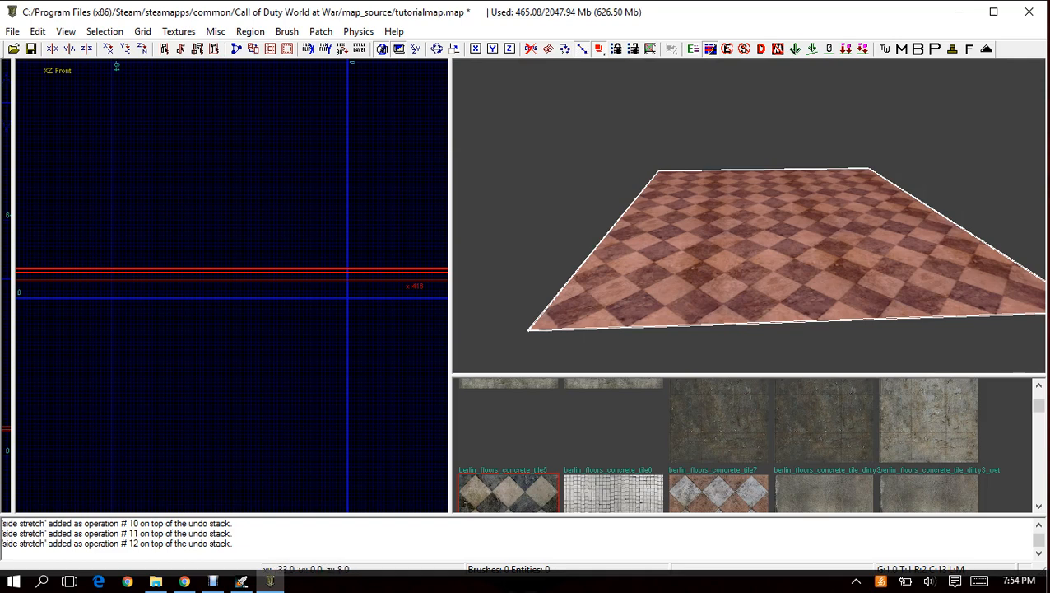
# Set the grid size to 8 and deselect the floor brush.
pyautogui.scroll(3, 232, 284)
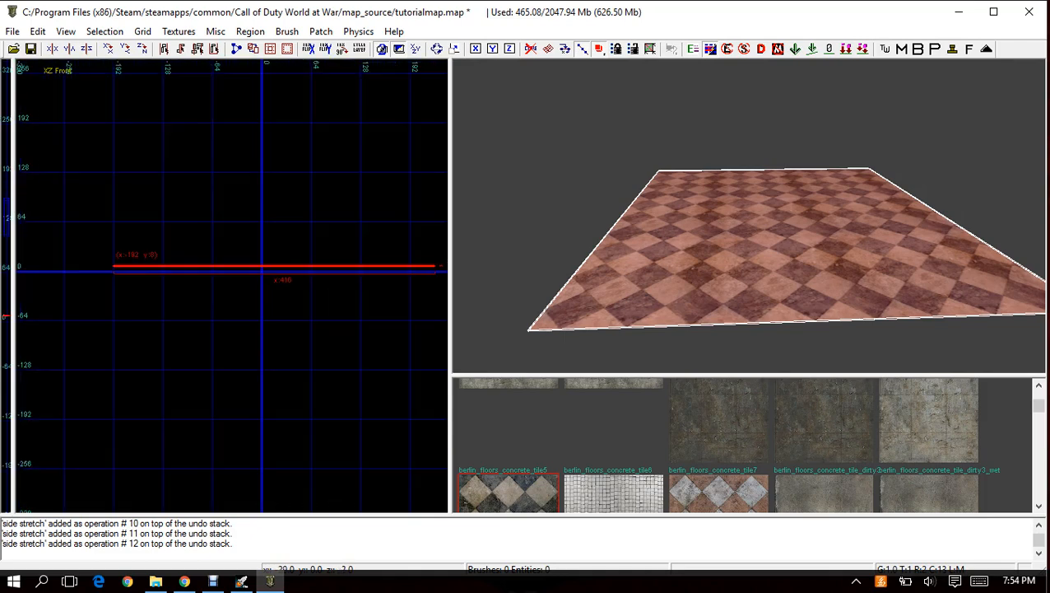
pyautogui.click(142, 31)
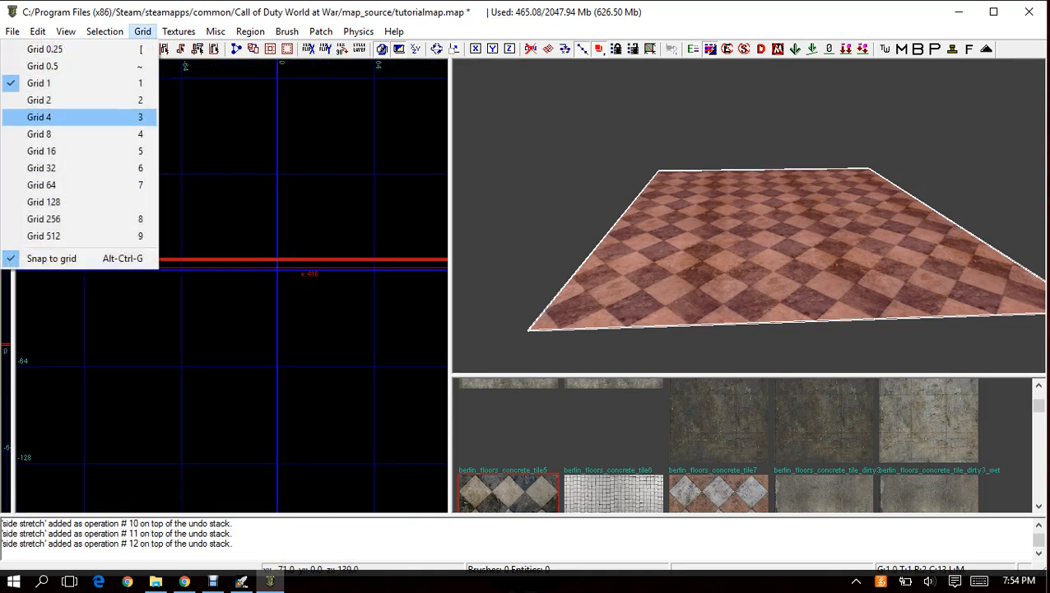
pyautogui.click(50, 133)
pyautogui.press('Escape')
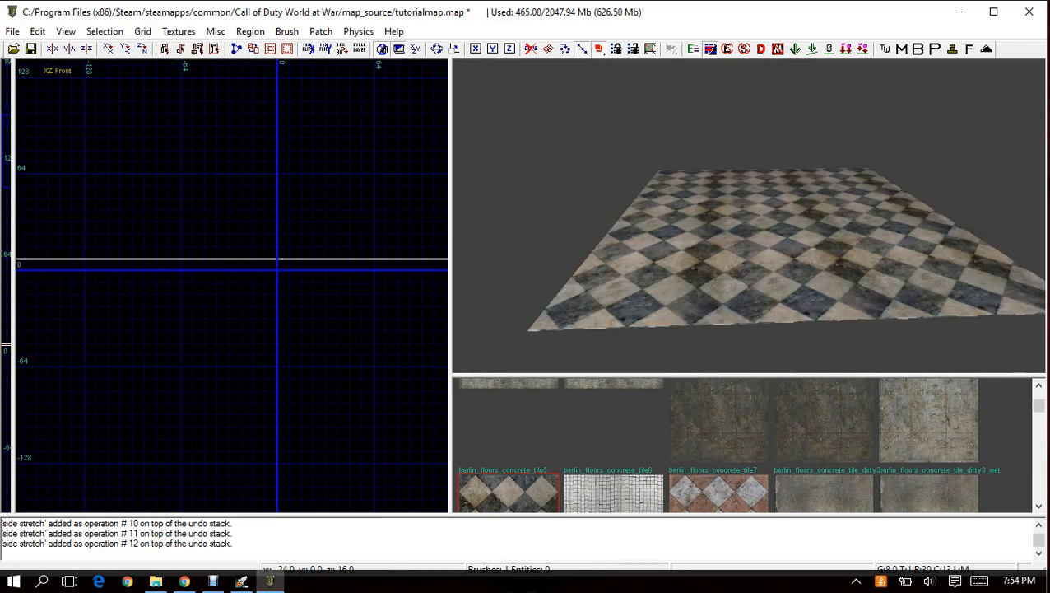
pyautogui.scroll(-3, 165, 360)
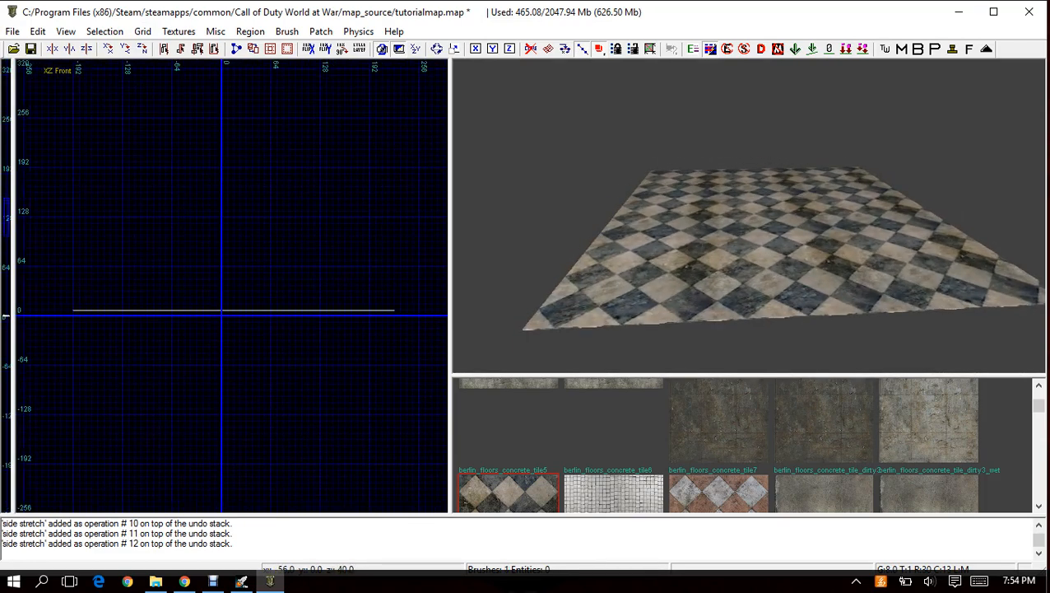
# In the XY Top view, draw an 8 by 392 unit wall brush along the floor's edge at x -192.
pyautogui.hotkey('ctrl', 'Tab')
pyautogui.hotkey('ctrl', 'Tab')
pyautogui.moveTo(313, 297)
pyautogui.mouseDown(button='right')
pyautogui.moveTo(126, 271)
pyautogui.moveTo(29, 272)
pyautogui.mouseUp(button='right')
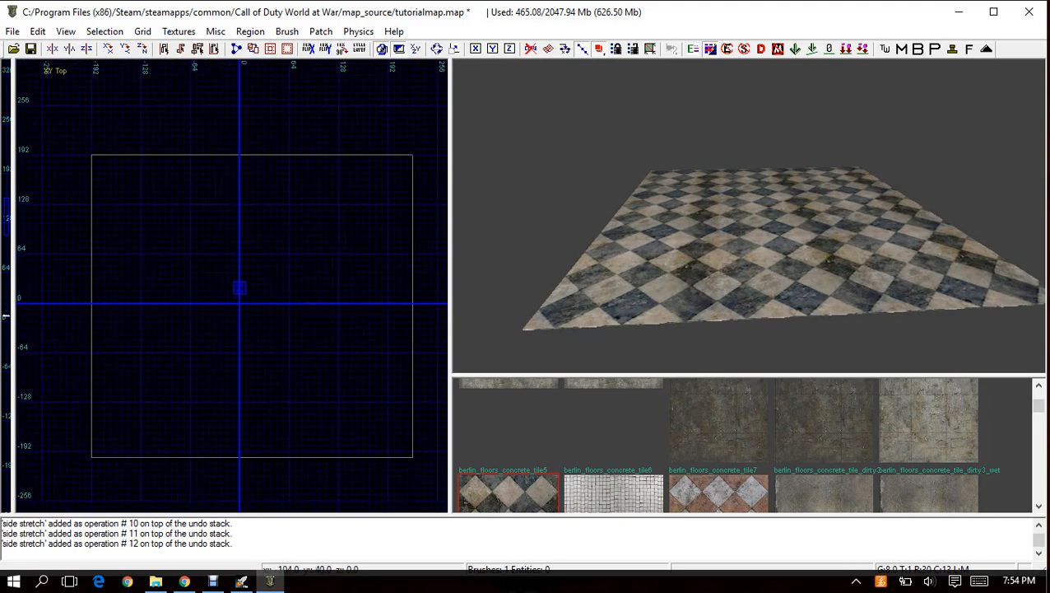
pyautogui.moveTo(92, 156); pyautogui.dragTo(97, 459)
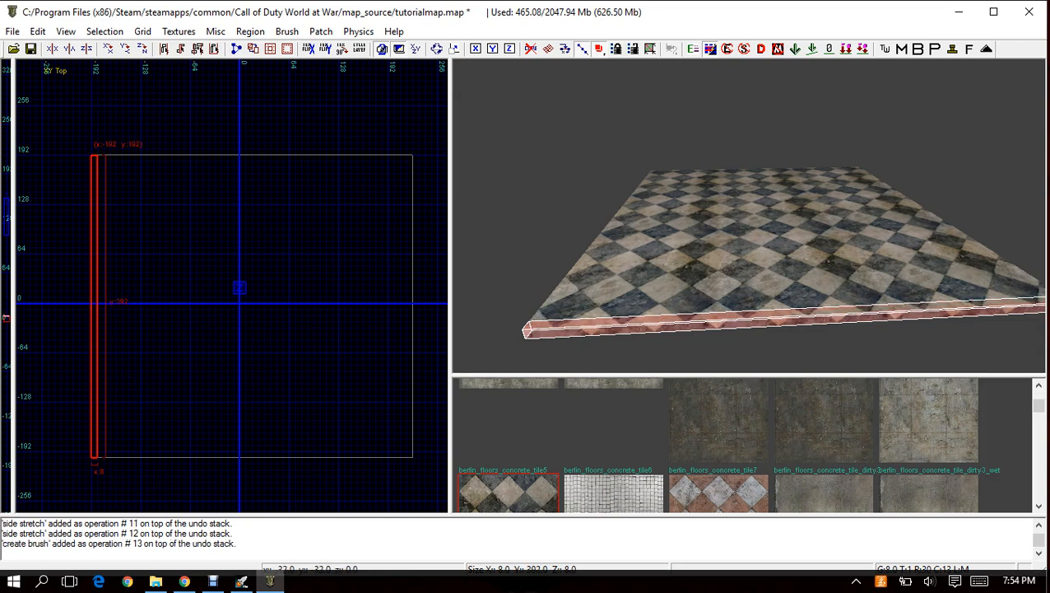
# In the XZ Front view, place the wall brush on the floor at x -192 and stretch it to 64 units tall.
pyautogui.hotkey('ctrl', 'Tab')
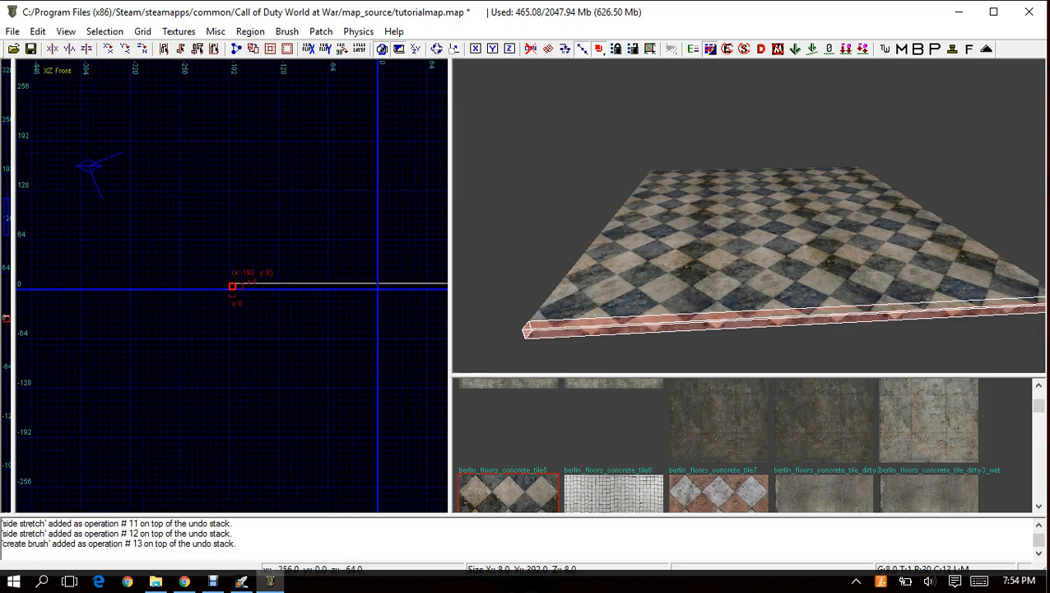
pyautogui.scroll(5, 246, 280)
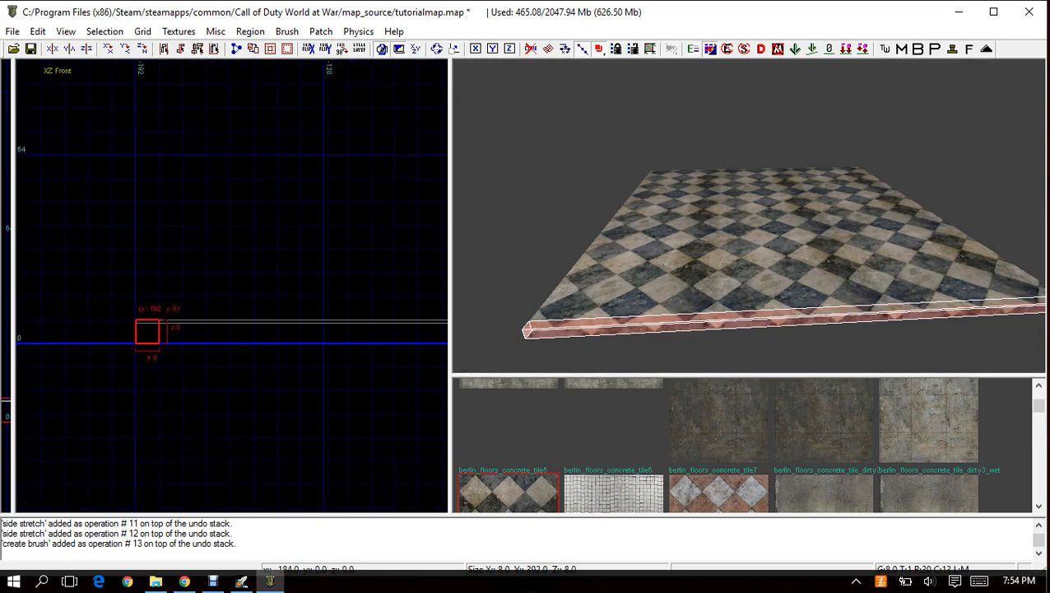
pyautogui.moveTo(147, 331)
pyautogui.mouseDown()
pyautogui.moveTo(146, 193)
pyautogui.moveTo(146, 221)
pyautogui.moveTo(123, 167)
pyautogui.moveTo(171, 214)
pyautogui.moveTo(171, 237)
pyautogui.mouseUp()
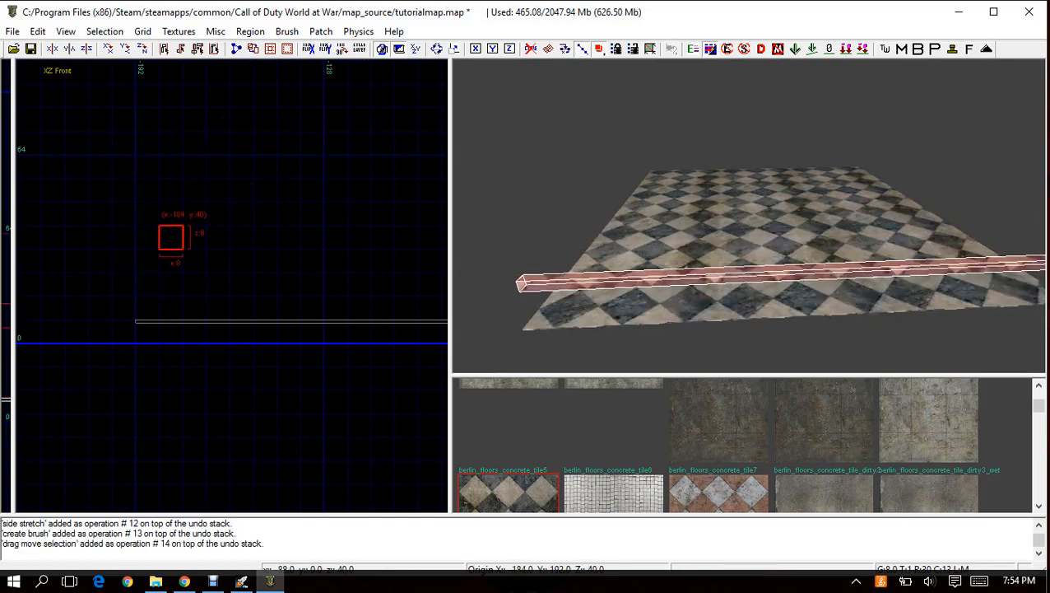
pyautogui.moveTo(626, 222)
pyautogui.mouseDown(button='right')
pyautogui.moveTo(741, 231)
pyautogui.moveTo(699, 214)
pyautogui.moveTo(659, 215)
pyautogui.moveTo(725, 222)
pyautogui.moveTo(658, 220)
pyautogui.moveTo(708, 220)
pyautogui.mouseUp(button='right')
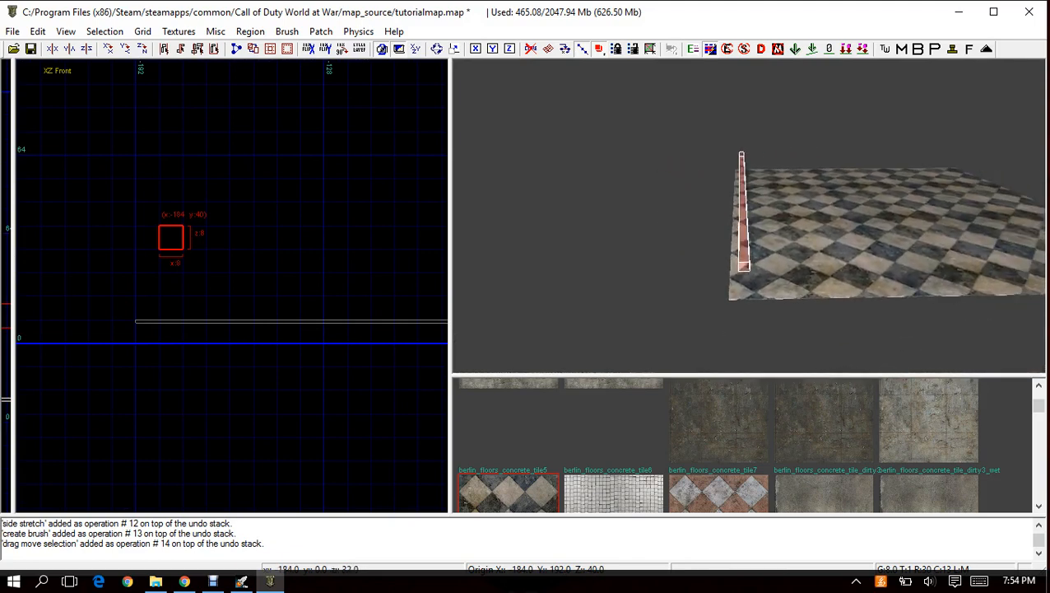
pyautogui.moveTo(166, 242)
pyautogui.mouseDown()
pyautogui.moveTo(143, 219)
pyautogui.moveTo(96, 219)
pyautogui.moveTo(121, 260)
pyautogui.moveTo(194, 236)
pyautogui.moveTo(171, 143)
pyautogui.moveTo(171, 284)
pyautogui.moveTo(171, 260)
pyautogui.moveTo(147, 307)
pyautogui.moveTo(153, 127)
pyautogui.mouseUp()
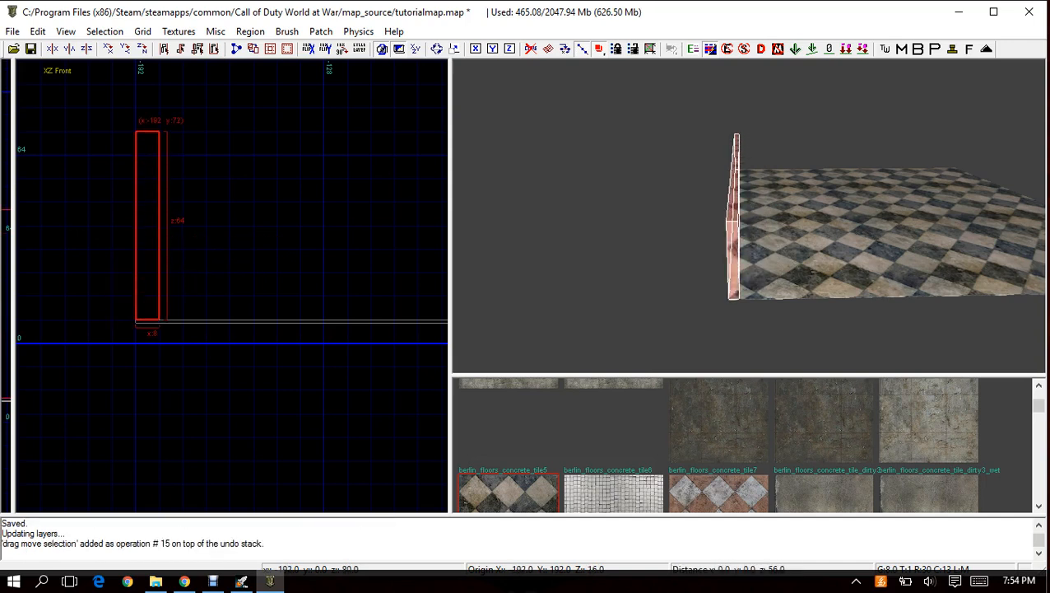
# Extend the wall brush upward to a height of 104 units, keeping its base on the floor.
pyautogui.moveTo(178, 129); pyautogui.dragTo(168, 340, button='right')
pyautogui.scroll(-2, 176, 133)
pyautogui.moveTo(161, 248); pyautogui.dragTo(161, 138)
pyautogui.moveTo(642, 206); pyautogui.dragTo(716, 206, button='right')
pyautogui.moveTo(732, 255); pyautogui.dragTo(733, 280, button='right')
pyautogui.moveTo(160, 119); pyautogui.dragTo(160, 177)
pyautogui.moveTo(161, 166); pyautogui.dragTo(161, 149)
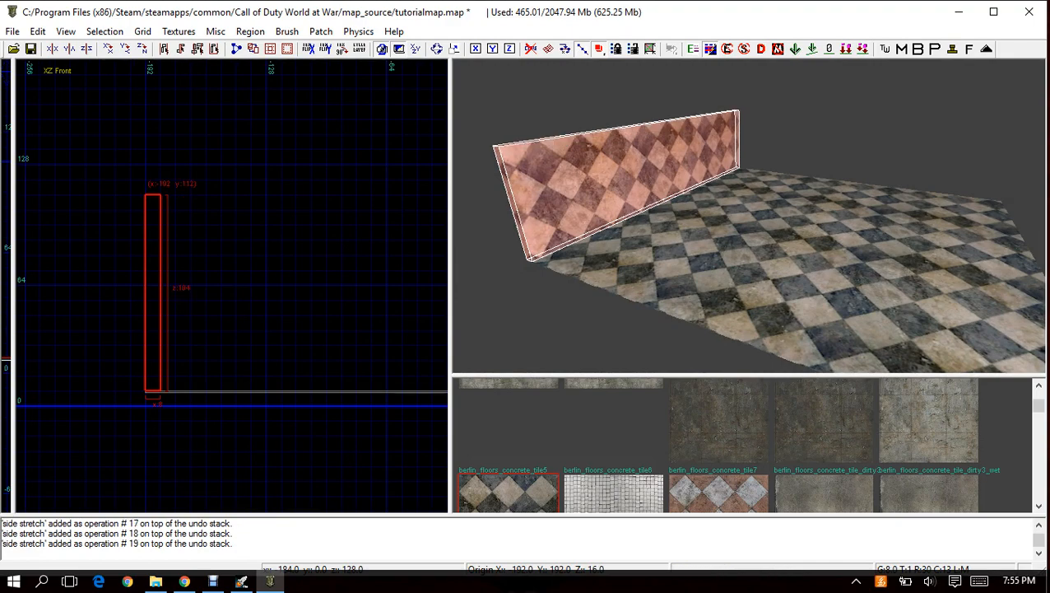
# Examine the wall brush in the YZ Side and XY Top views and from several 3D camera angles.
pyautogui.hotkey('ctrl', 'Tab')
pyautogui.scroll(-6, 197, 189)
pyautogui.moveTo(642, 230); pyautogui.dragTo(609, 189, button='right')
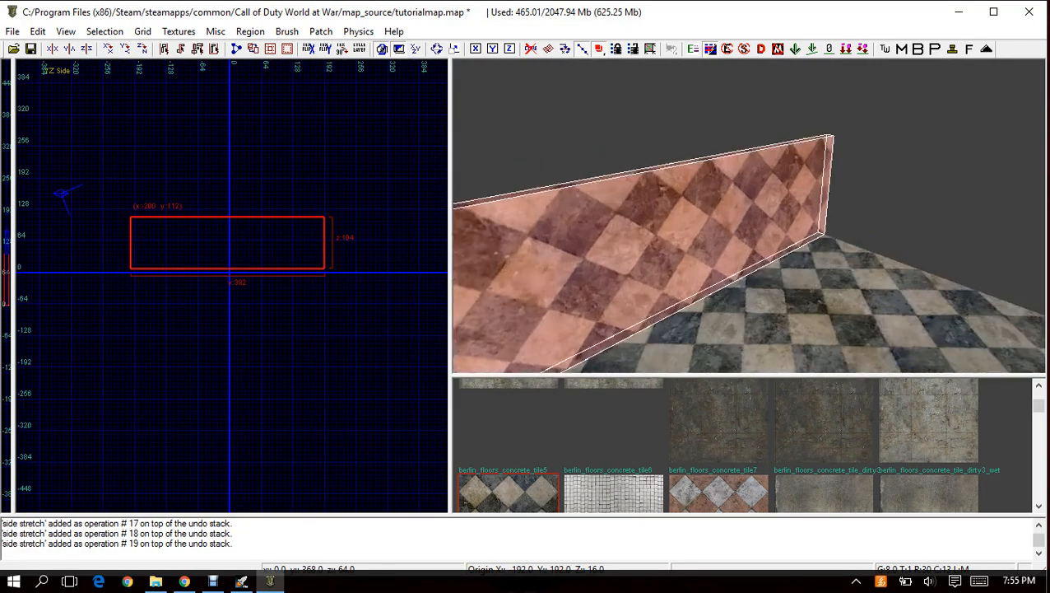
pyautogui.moveTo(708, 205)
pyautogui.mouseDown(button='right')
pyautogui.moveTo(650, 256)
pyautogui.moveTo(643, 285)
pyautogui.mouseUp(button='right')
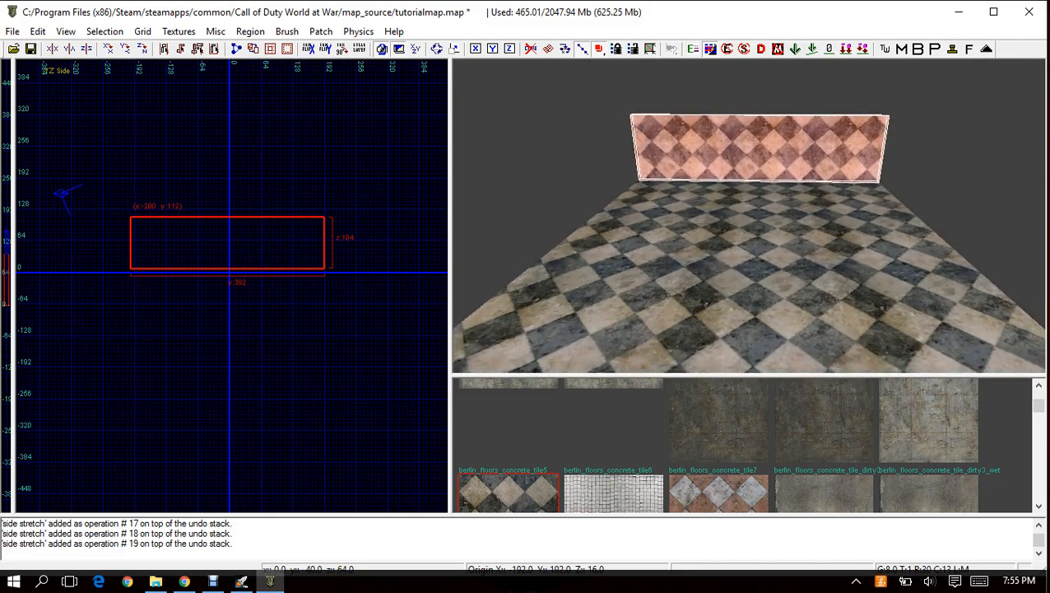
pyautogui.hotkey('ctrl', 'Tab')
pyautogui.moveTo(658, 193); pyautogui.dragTo(650, 177, button='right')
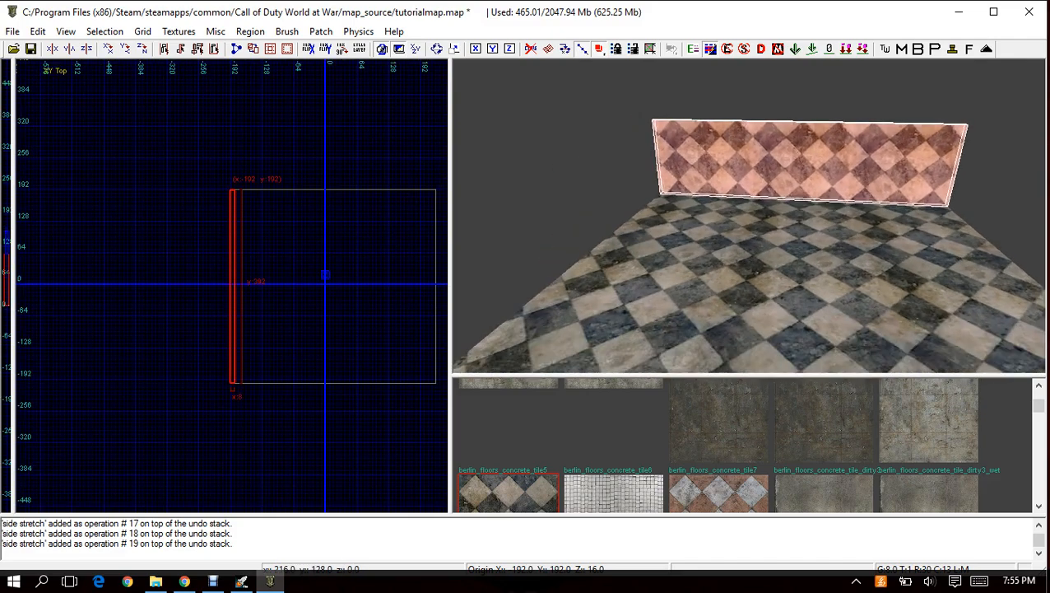
pyautogui.moveTo(707, 214); pyautogui.dragTo(753, 226, button='right')
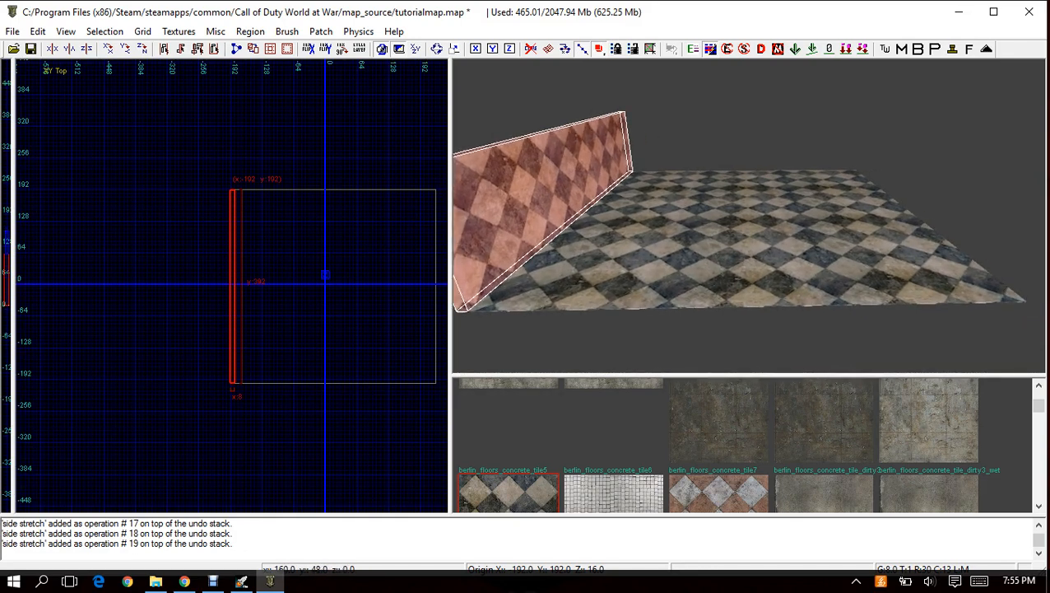
# Copy the wall brush, move the copy to the floor's opposite edge at x 216, and deselect it.
pyautogui.moveTo(363, 276); pyautogui.dragTo(294, 285, button='right')
pyautogui.scroll(1, 239, 292)
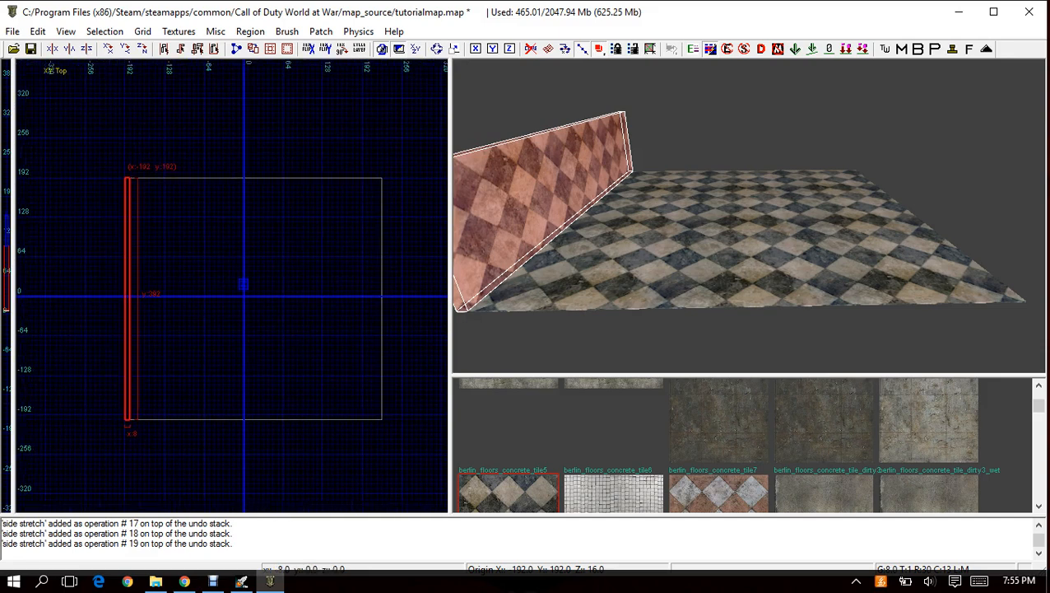
pyautogui.press('Escape')
pyautogui.hotkey('ctrl', 'v')
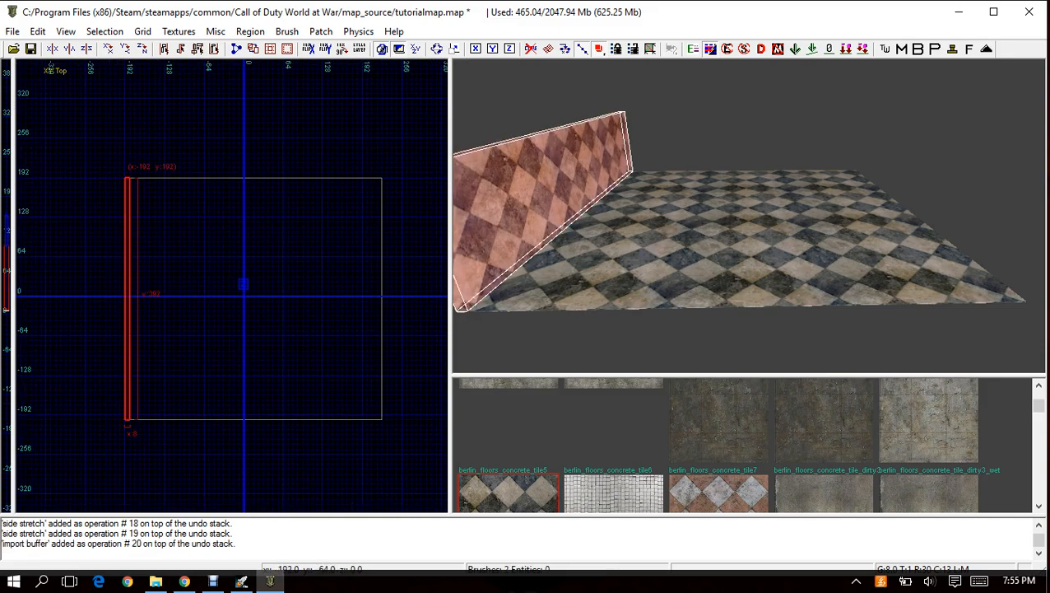
pyautogui.moveTo(128, 251); pyautogui.dragTo(377, 251)
pyautogui.moveTo(376, 335); pyautogui.dragTo(377, 335)
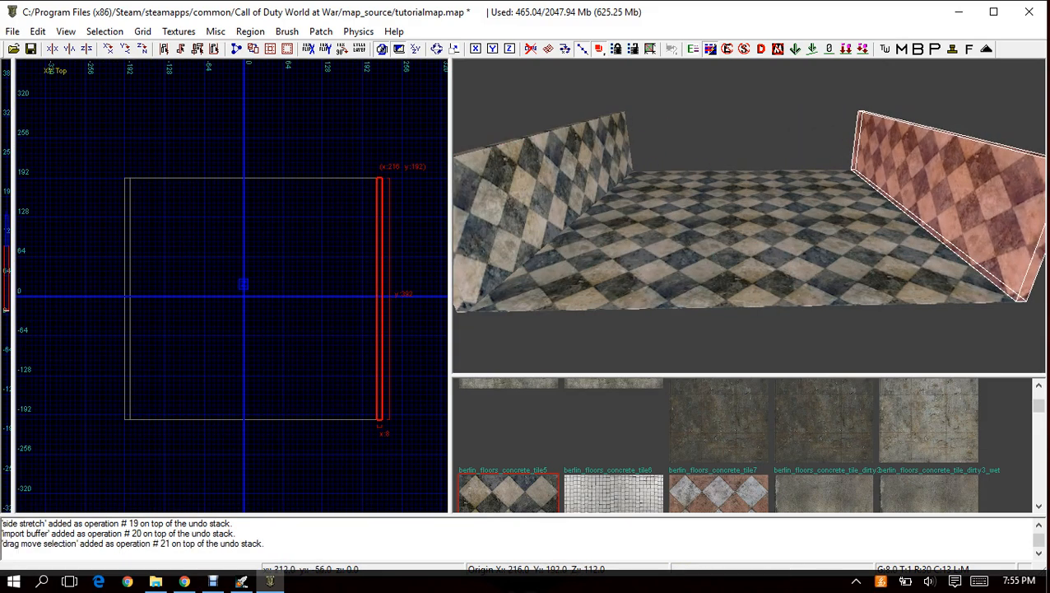
pyautogui.press('Escape')
# Draw two 400 by 8 unit wall brushes between the side walls, one along each remaining open floor edge, deselecting each.
pyautogui.moveTo(642, 271)
pyautogui.mouseDown(button='right')
pyautogui.moveTo(773, 264)
pyautogui.moveTo(790, 239)
pyautogui.moveTo(642, 263)
pyautogui.moveTo(724, 247)
pyautogui.mouseUp(button='right')
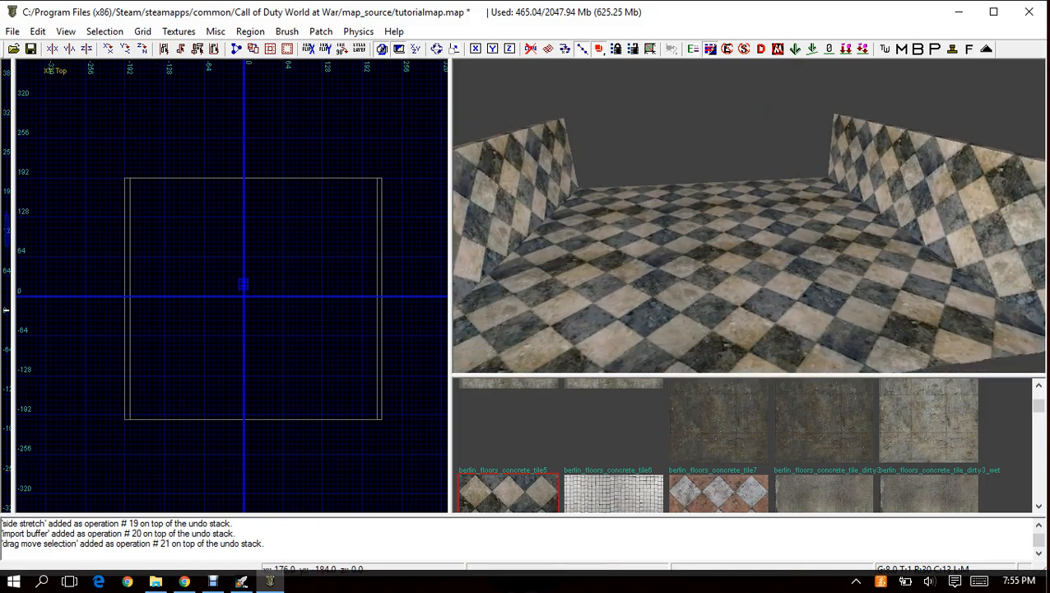
pyautogui.moveTo(247, 329); pyautogui.dragTo(226, 318, button='right')
pyautogui.scroll(1, 157, 430)
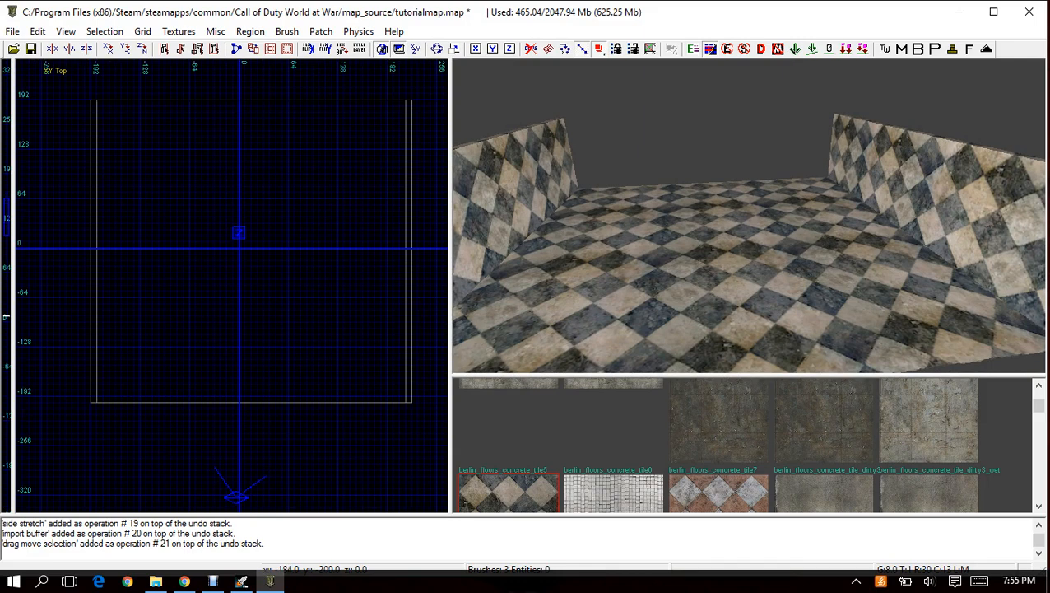
pyautogui.moveTo(98, 395); pyautogui.dragTo(402, 399)
pyautogui.press('Escape')
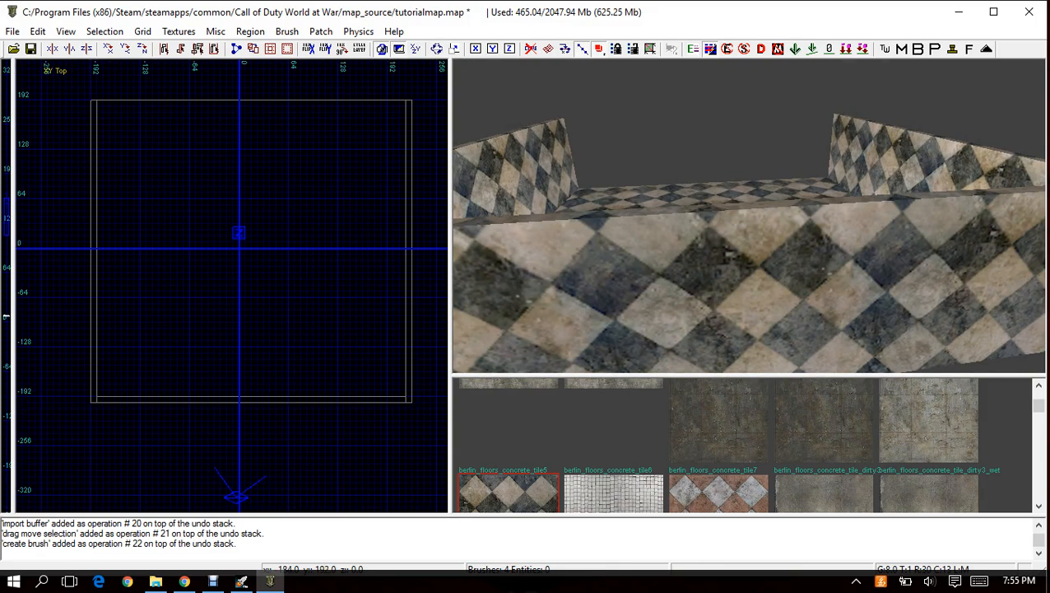
pyautogui.moveTo(100, 99); pyautogui.dragTo(410, 105)
pyautogui.press('Escape')
pyautogui.moveTo(699, 164)
pyautogui.mouseDown(button='right')
pyautogui.moveTo(708, 148)
pyautogui.moveTo(749, 165)
pyautogui.moveTo(659, 172)
pyautogui.moveTo(757, 173)
pyautogui.moveTo(629, 175)
pyautogui.mouseUp(button='right')
pyautogui.rightClick(747, 198)
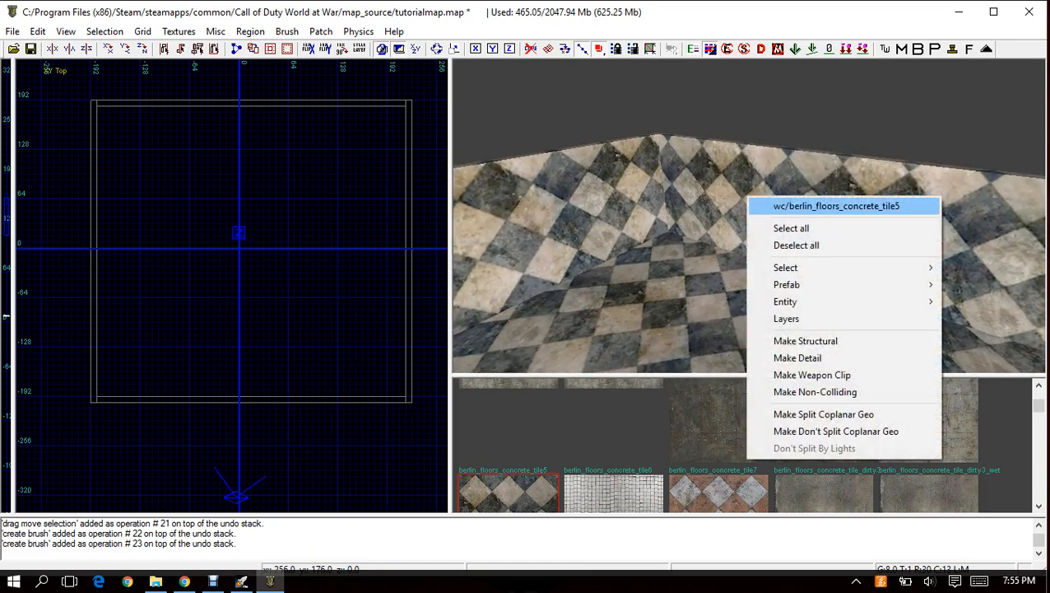
pyautogui.click(798, 206)
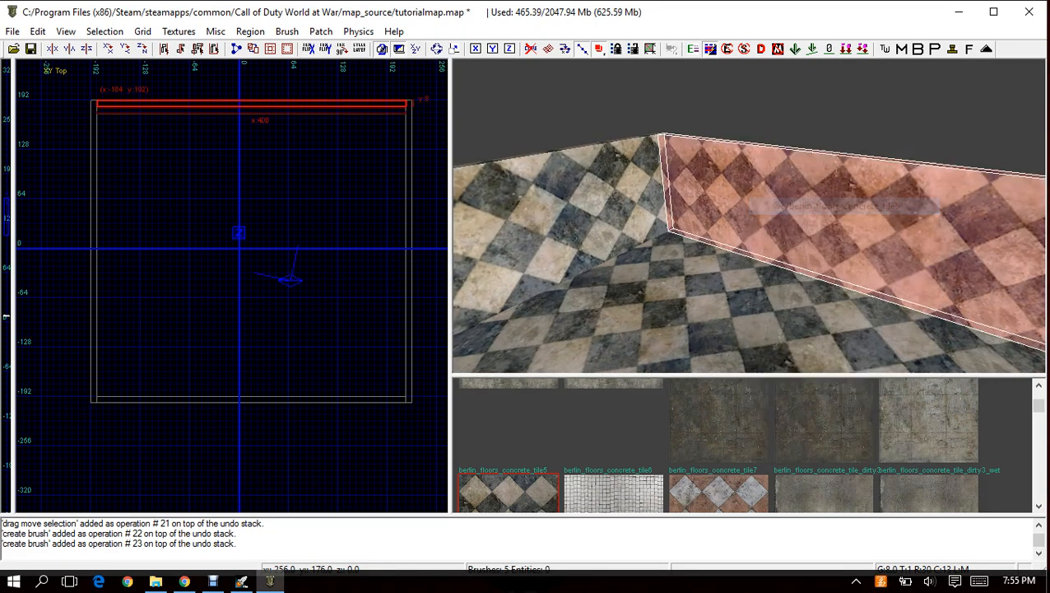
pyautogui.moveTo(799, 205); pyautogui.dragTo(642, 206, button='right')
pyautogui.rightClick(707, 233)
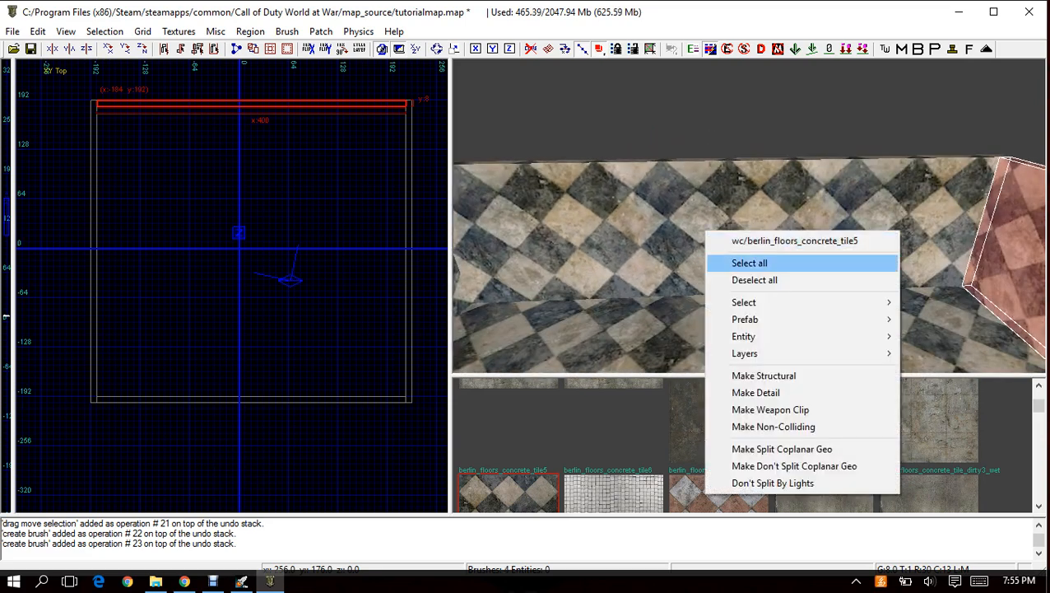
pyautogui.click(749, 241)
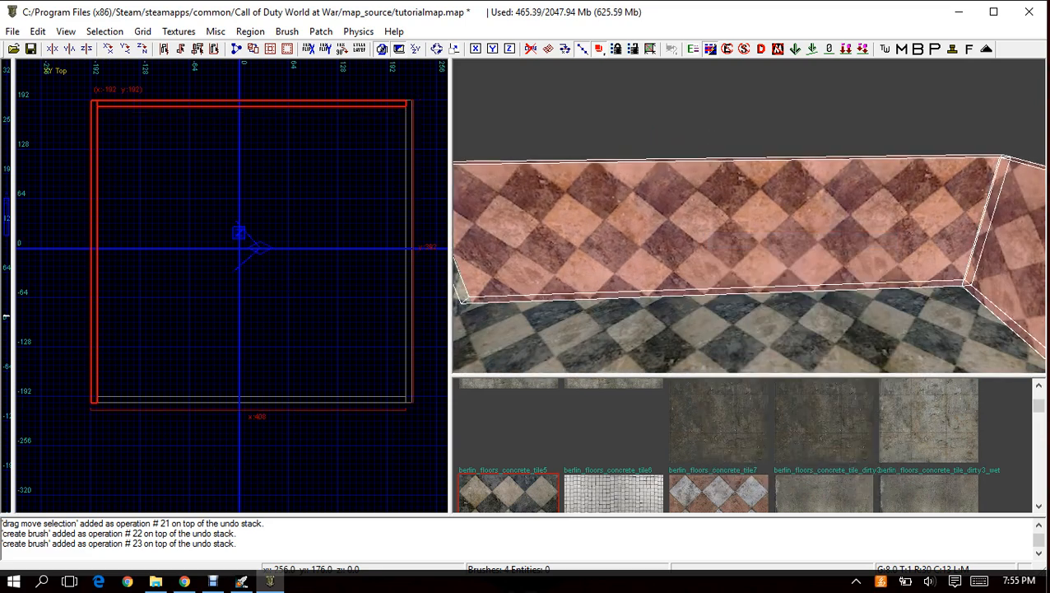
pyautogui.moveTo(745, 238); pyautogui.dragTo(605, 206, button='right')
pyautogui.rightClick(705, 218)
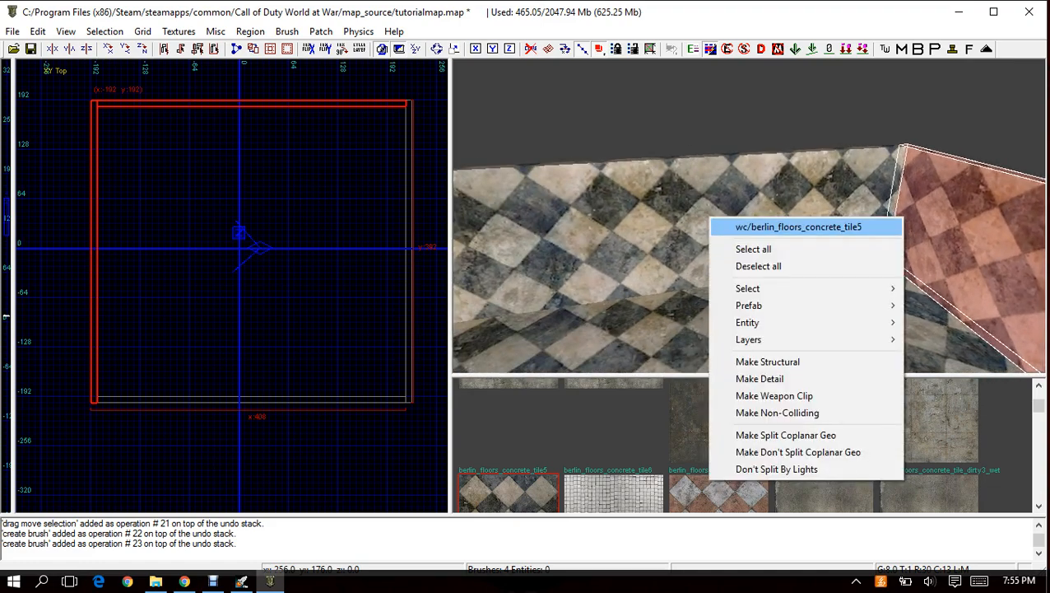
pyautogui.click(748, 225)
pyautogui.press('Escape')
pyautogui.moveTo(749, 225); pyautogui.dragTo(831, 226, button='right')
pyautogui.rightClick(762, 221)
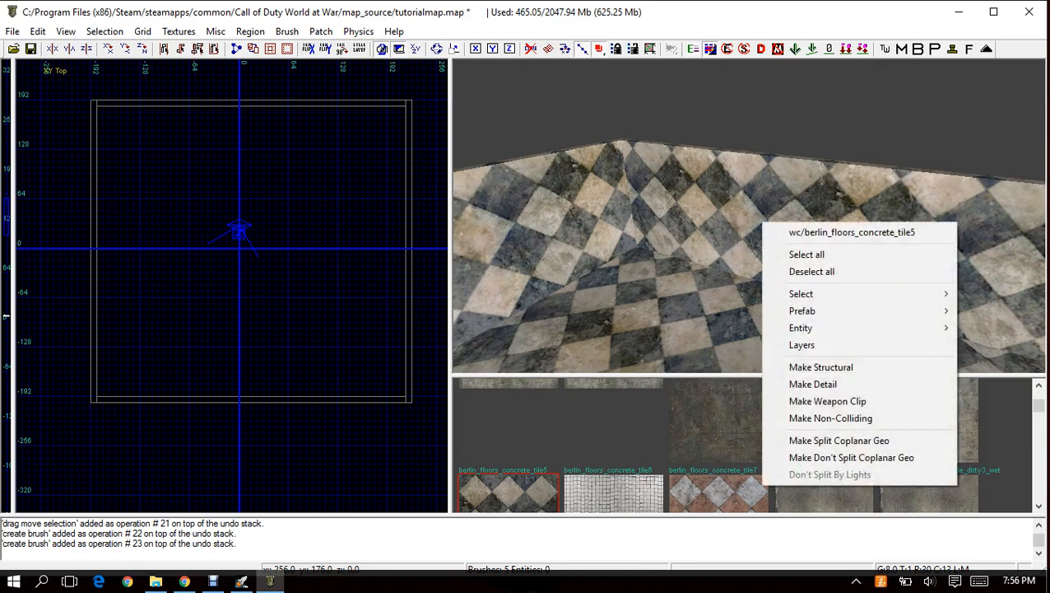
pyautogui.click(803, 232)
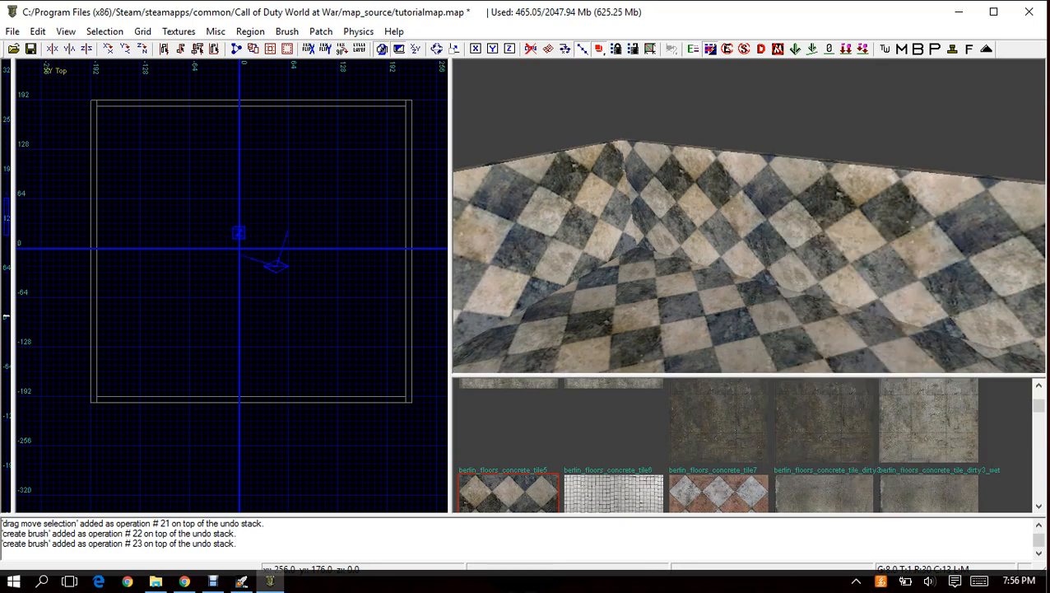
pyautogui.moveTo(749, 221)
pyautogui.mouseDown(button='right')
pyautogui.moveTo(811, 222)
pyautogui.moveTo(753, 221)
pyautogui.mouseUp(button='right')
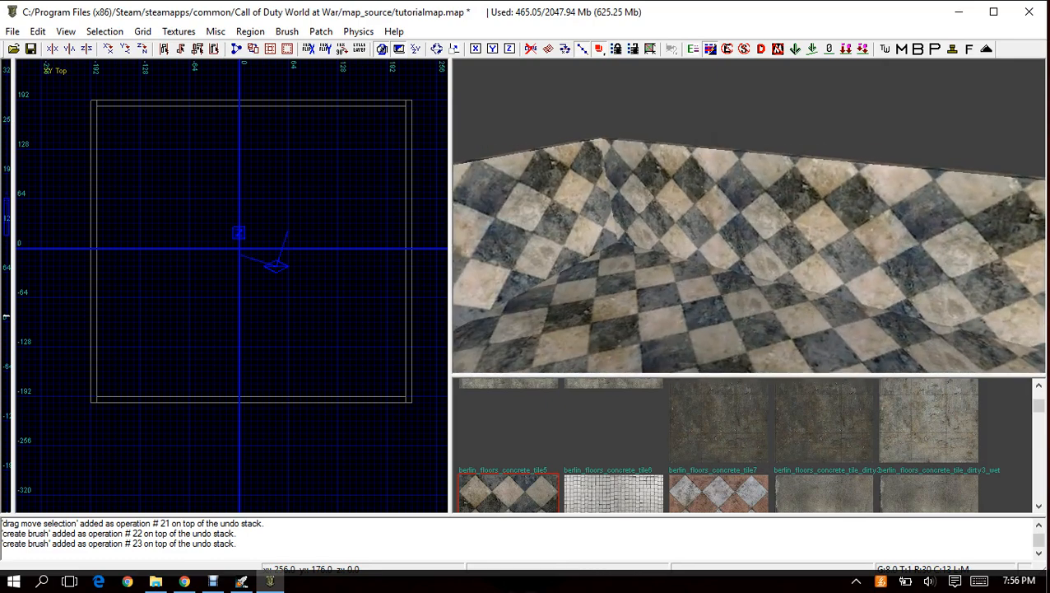
# Select all four wall brushes of the room together, leaving the floor unselected.
pyautogui.keyDown('shift'); pyautogui.click(794, 235); pyautogui.keyUp('shift')
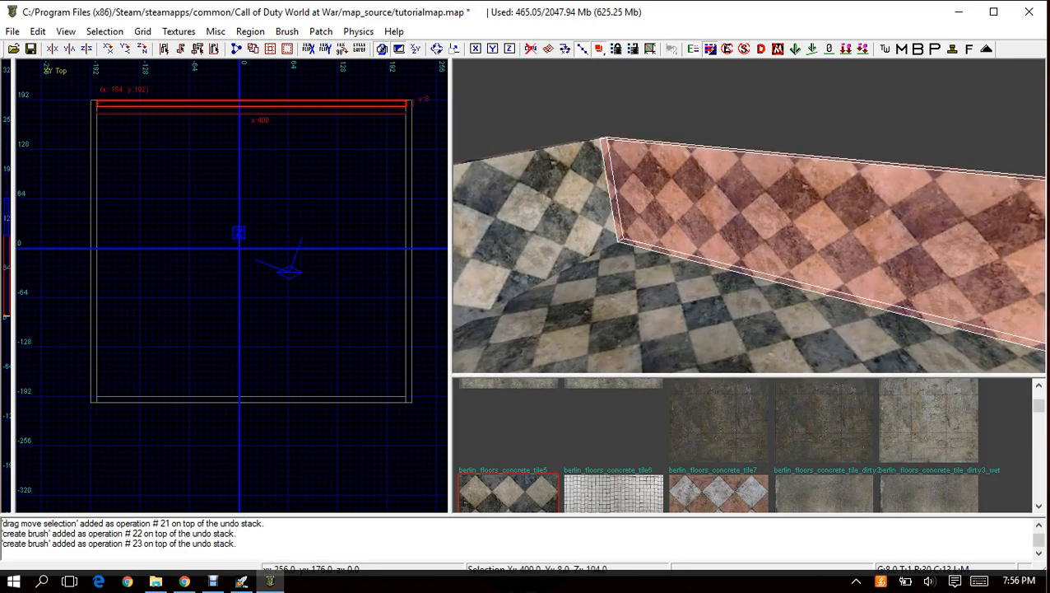
pyautogui.keyDown('shift'); pyautogui.click(531, 218); pyautogui.keyUp('shift')
pyautogui.moveTo(531, 218); pyautogui.dragTo(732, 218, button='right')
pyautogui.keyDown('shift'); pyautogui.click(811, 227); pyautogui.keyUp('shift')
pyautogui.keyDown('shift'); pyautogui.click(634, 227); pyautogui.keyUp('shift')
pyautogui.moveTo(633, 226)
pyautogui.mouseDown(button='right')
pyautogui.moveTo(691, 215)
pyautogui.moveTo(633, 226)
pyautogui.moveTo(617, 255)
pyautogui.moveTo(622, 321)
pyautogui.mouseUp(button='right')
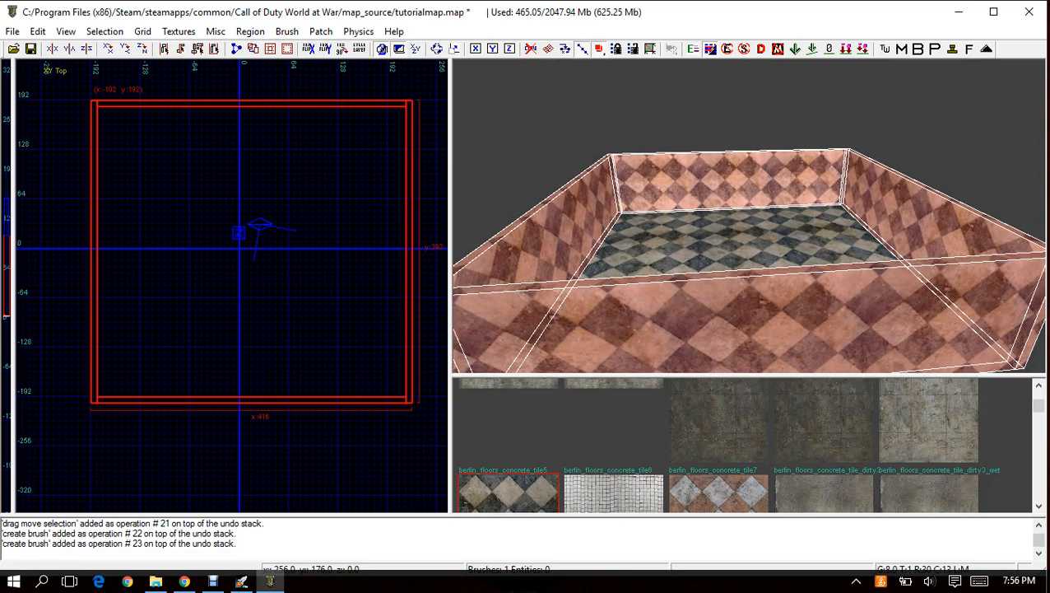
# Show the interior wall textures, apply berlin_wall_plaster_two_tone_blue to the four selected wall brushes, and deselect them.
pyautogui.click(179, 31)
pyautogui.moveTo(107, 263)
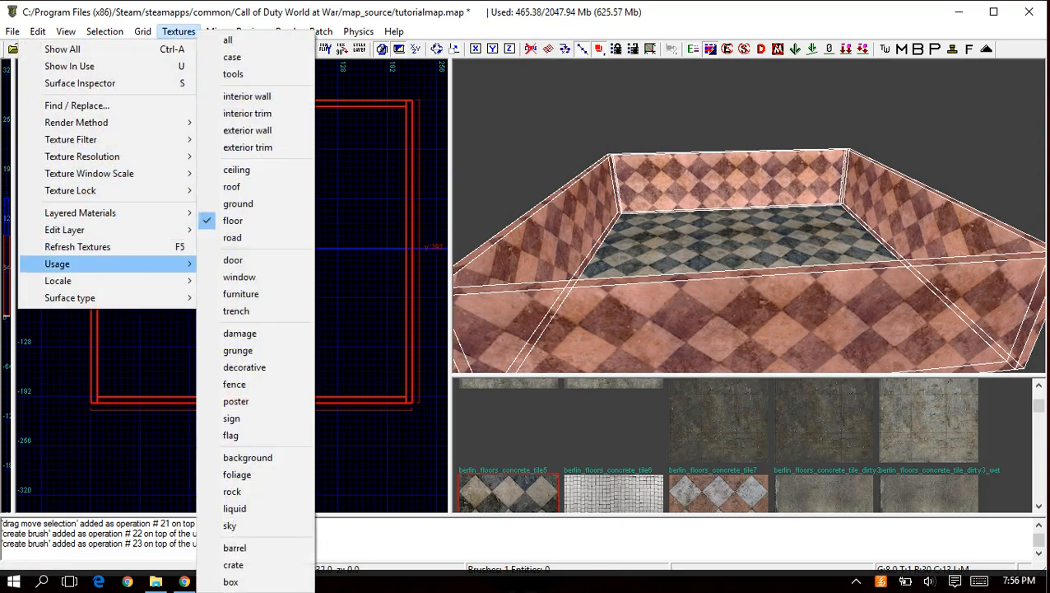
pyautogui.click(227, 40)
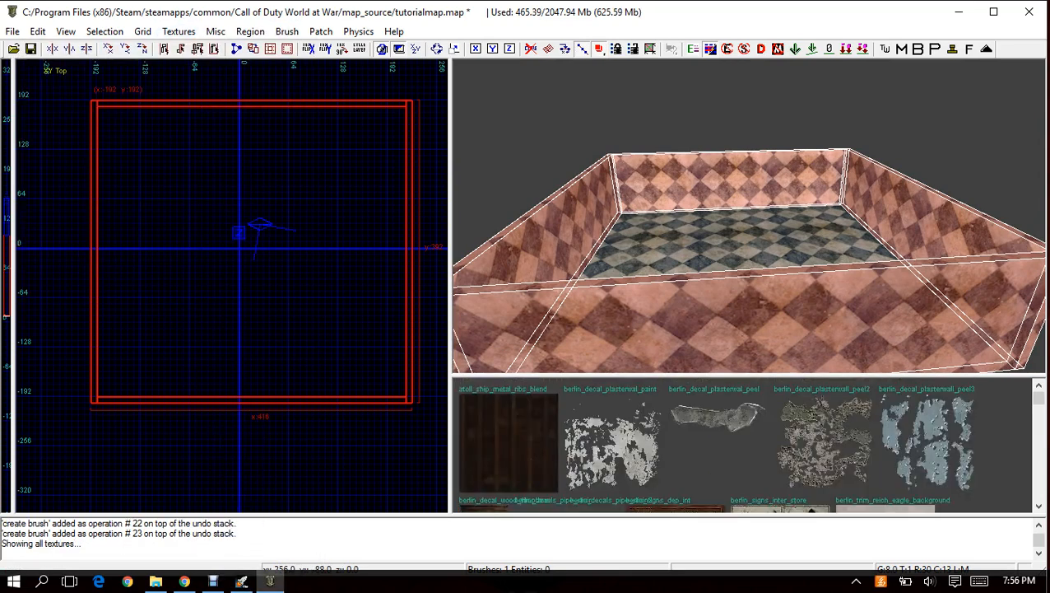
pyautogui.moveTo(749, 215); pyautogui.dragTo(744, 248, button='right')
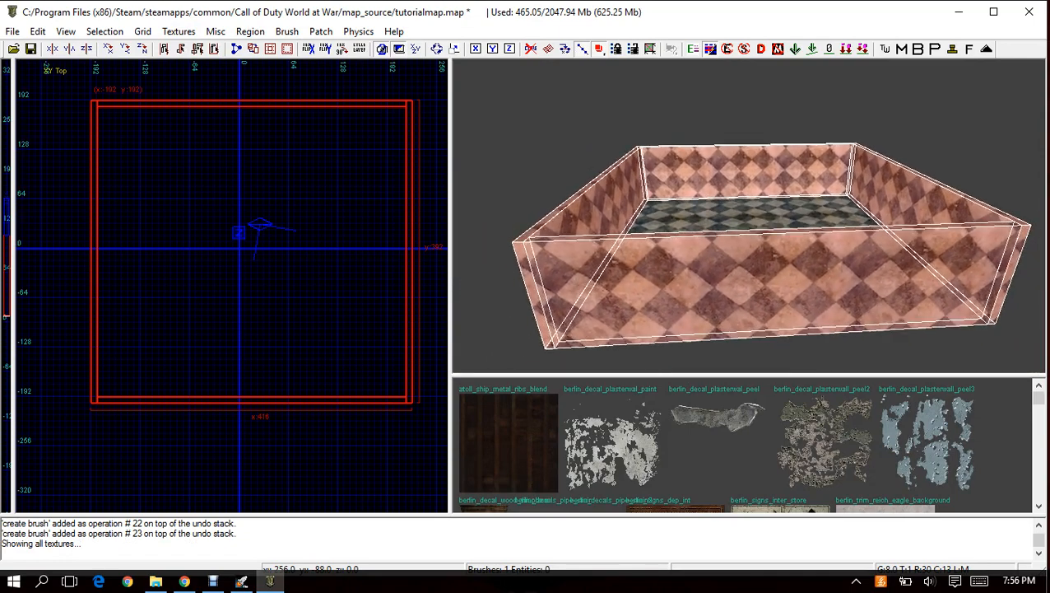
pyautogui.scroll(-1, 749, 445)
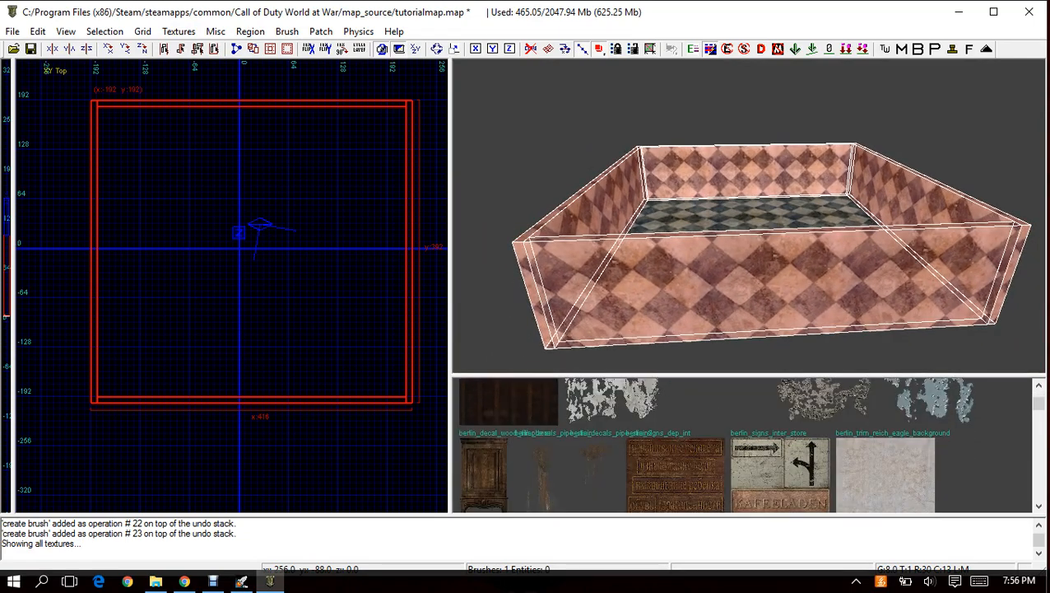
pyautogui.scroll(-2, 749, 444)
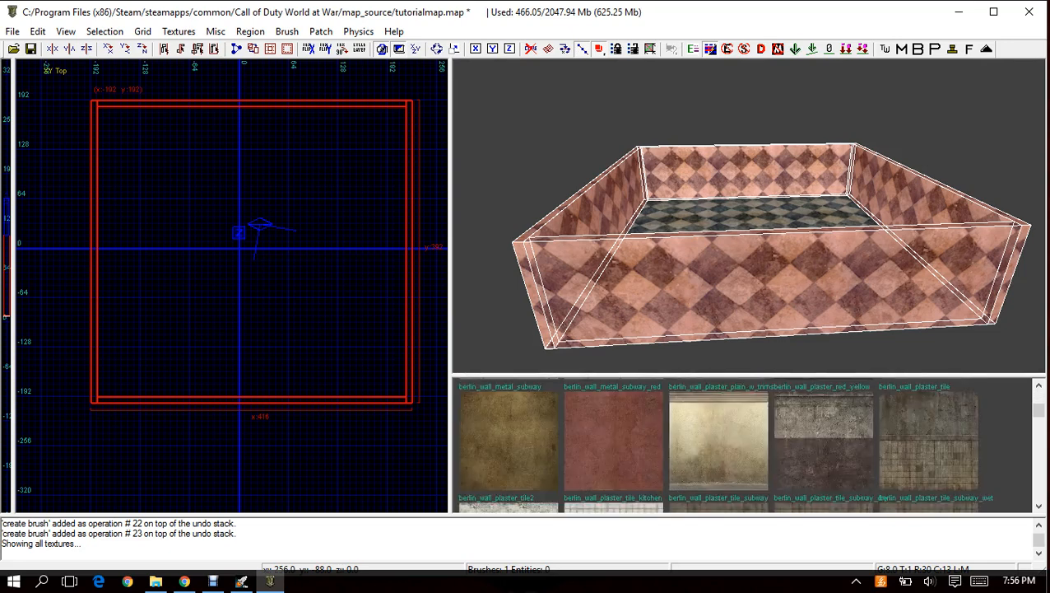
pyautogui.scroll(-1, 748, 444)
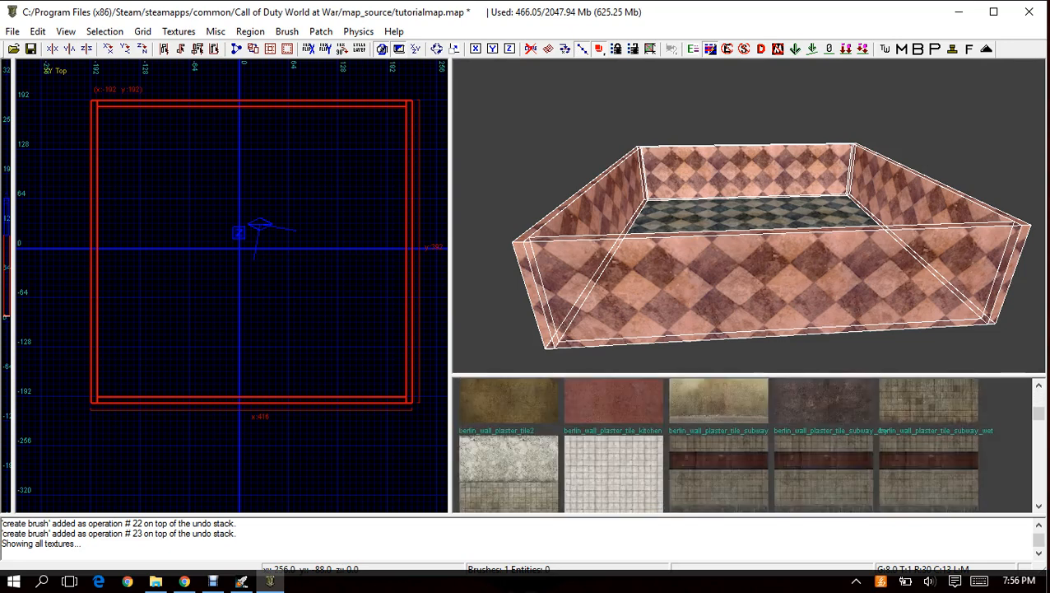
pyautogui.scroll(-1, 749, 444)
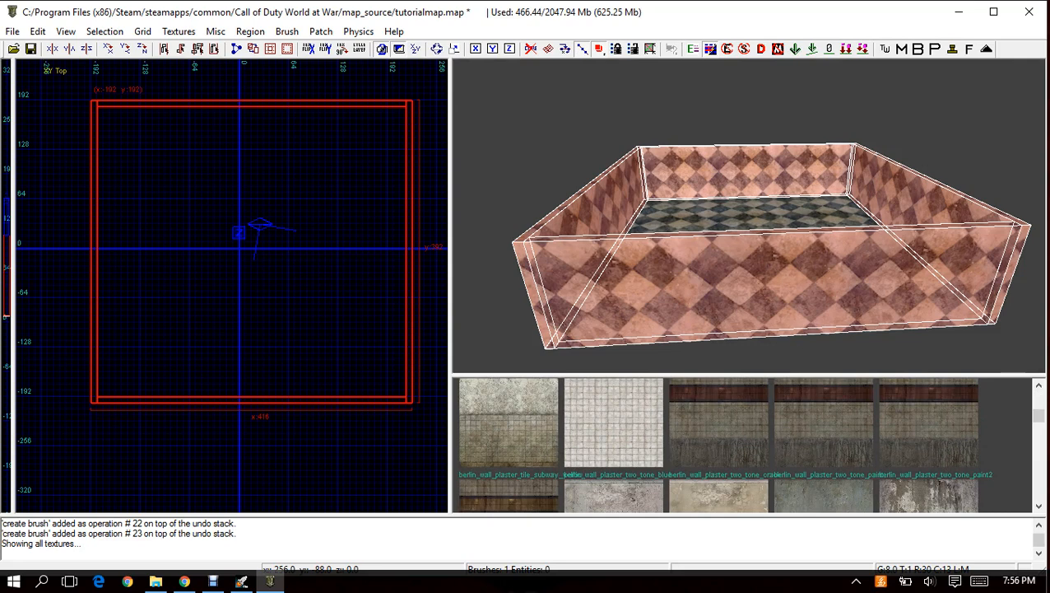
pyautogui.scroll(-1, 749, 444)
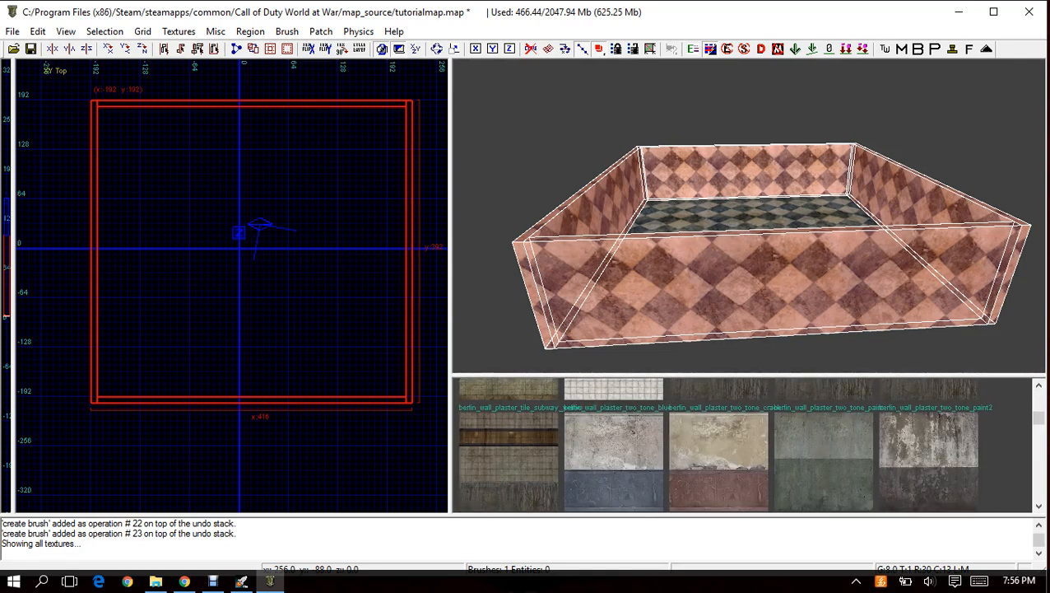
pyautogui.click(613, 460)
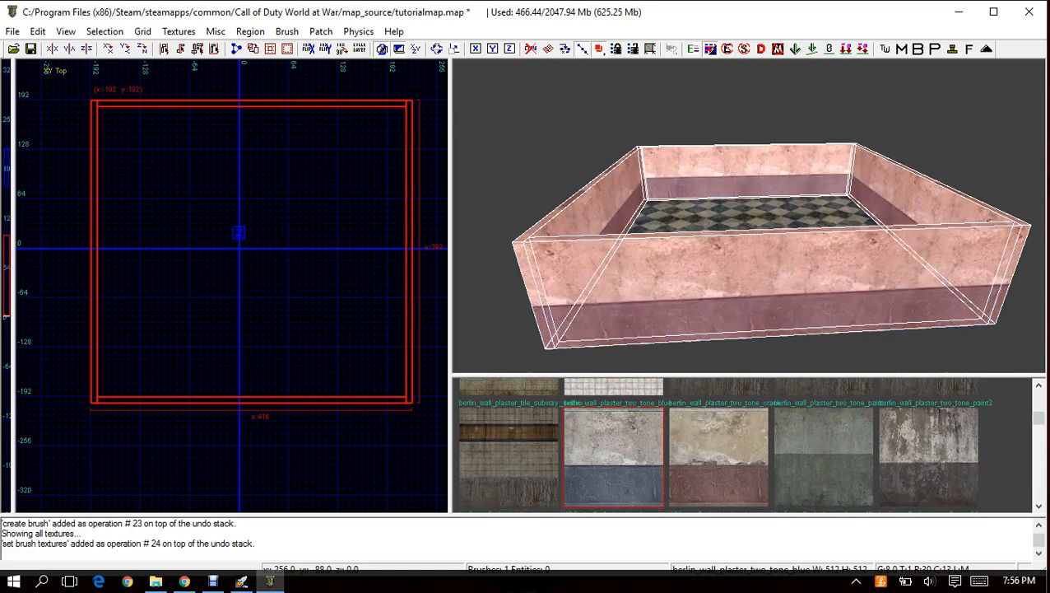
pyautogui.moveTo(749, 247)
pyautogui.mouseDown(button='right')
pyautogui.moveTo(741, 197)
pyautogui.moveTo(728, 235)
pyautogui.moveTo(750, 256)
pyautogui.moveTo(749, 214)
pyautogui.moveTo(774, 206)
pyautogui.moveTo(749, 272)
pyautogui.moveTo(773, 218)
pyautogui.moveTo(741, 259)
pyautogui.moveTo(753, 265)
pyautogui.moveTo(769, 251)
pyautogui.moveTo(728, 226)
pyautogui.moveTo(691, 235)
pyautogui.mouseUp(button='right')
pyautogui.press('Escape')
pyautogui.keyDown('shift'); pyautogui.click(750, 222); pyautogui.keyUp('shift')
pyautogui.press('Escape')
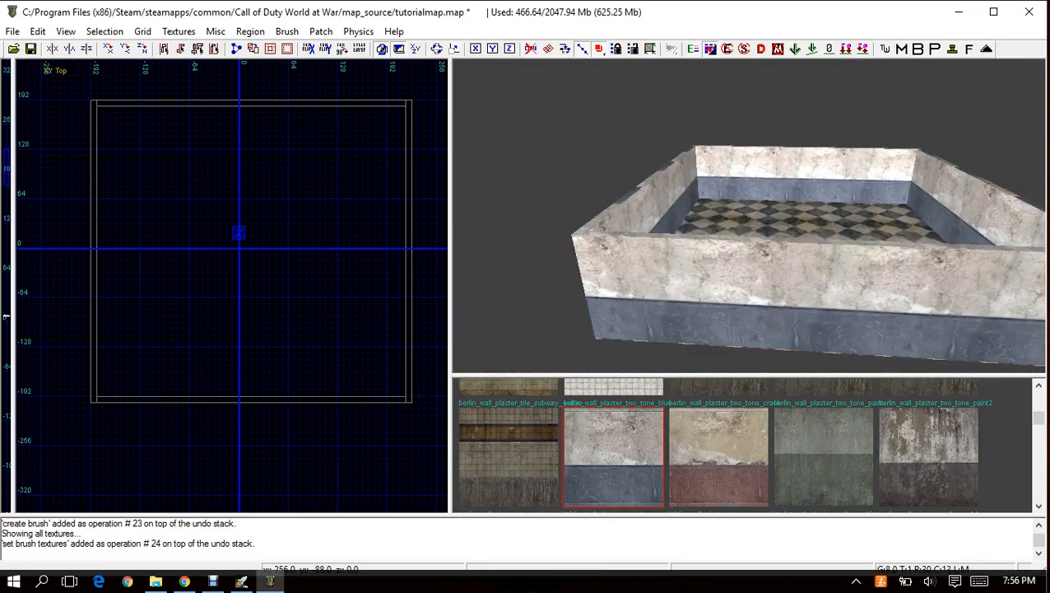
pyautogui.keyDown('shift'); pyautogui.click(964, 339); pyautogui.keyUp('shift')
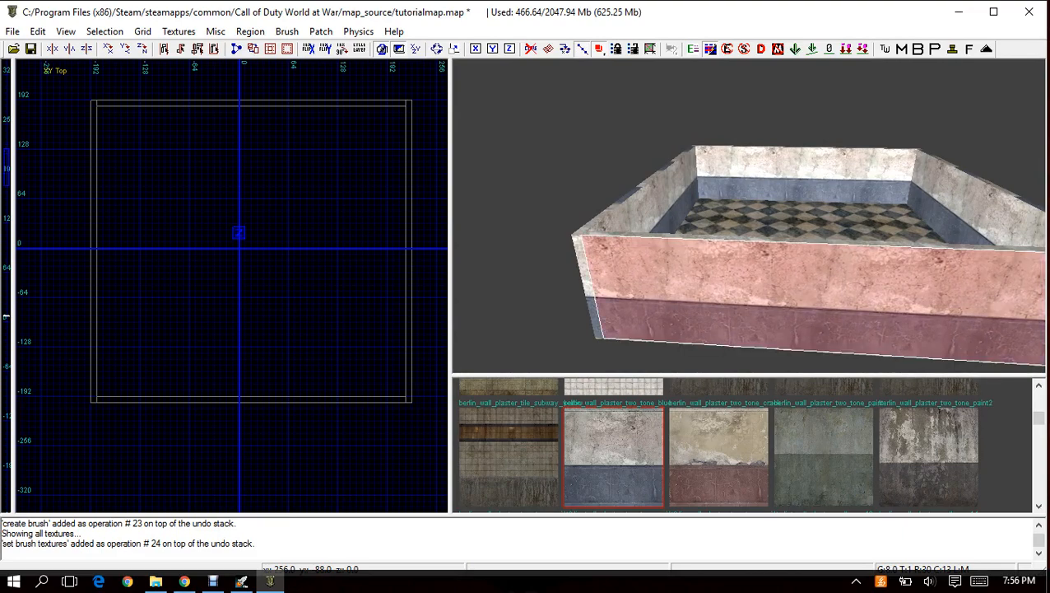
pyautogui.moveTo(751, 222)
pyautogui.mouseDown(button='right')
pyautogui.moveTo(750, 210)
pyautogui.moveTo(778, 193)
pyautogui.moveTo(823, 202)
pyautogui.moveTo(753, 251)
pyautogui.moveTo(761, 264)
pyautogui.mouseUp(button='right')
pyautogui.press('Escape')
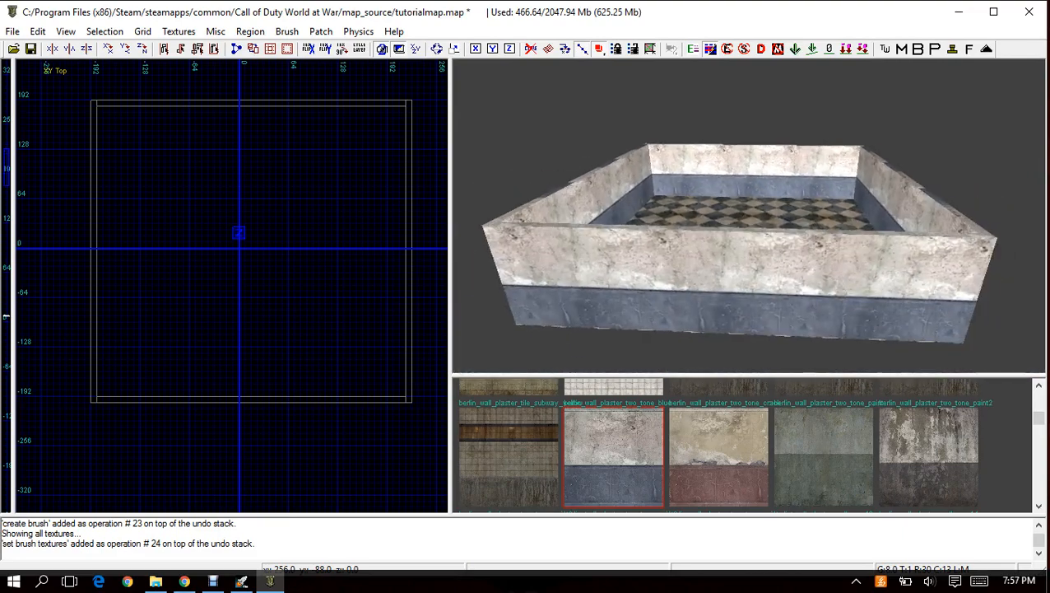
# Select the wall brush along the y -192 edge of the room and set the grid size to 4.
pyautogui.rightClick(707, 253)
pyautogui.click(774, 265)
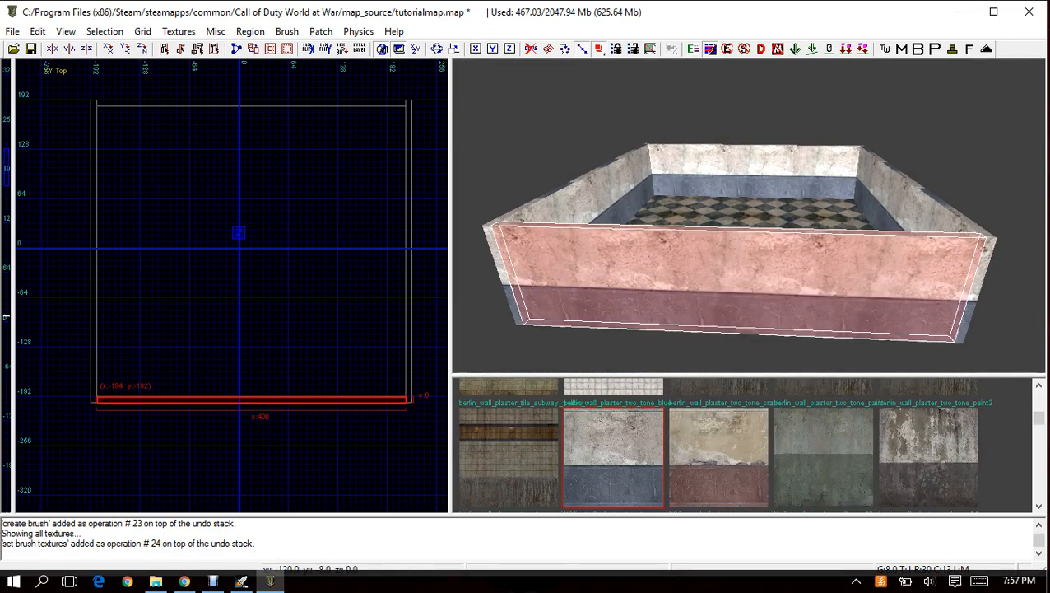
pyautogui.click(142, 31)
pyautogui.click(113, 116)
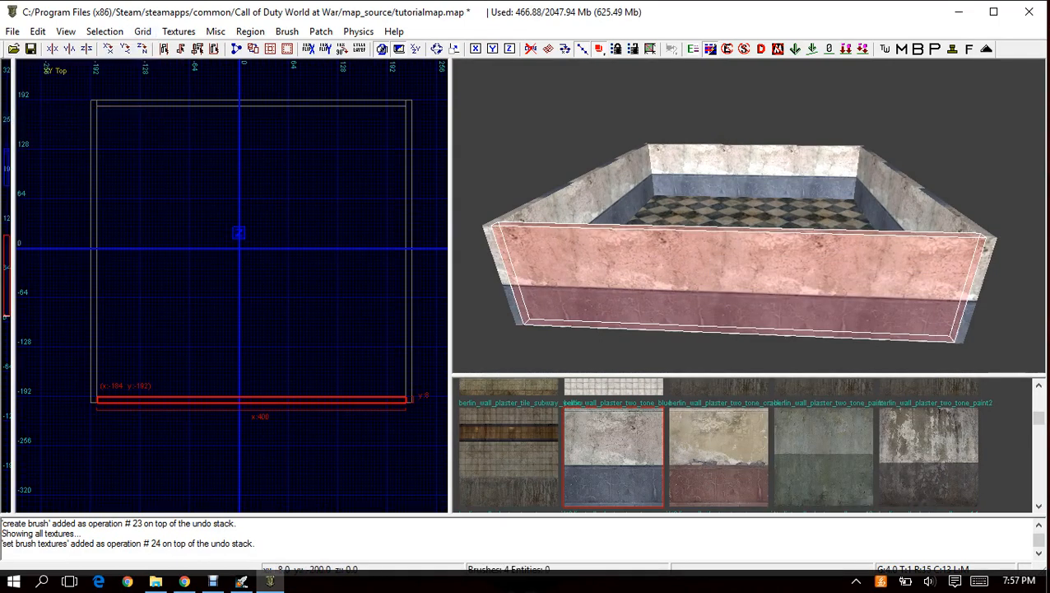
# Try thinning the selected wall to 4 units from its outer side, undo the stretch, and deselect the wall.
pyautogui.moveTo(246, 407); pyautogui.dragTo(246, 404)
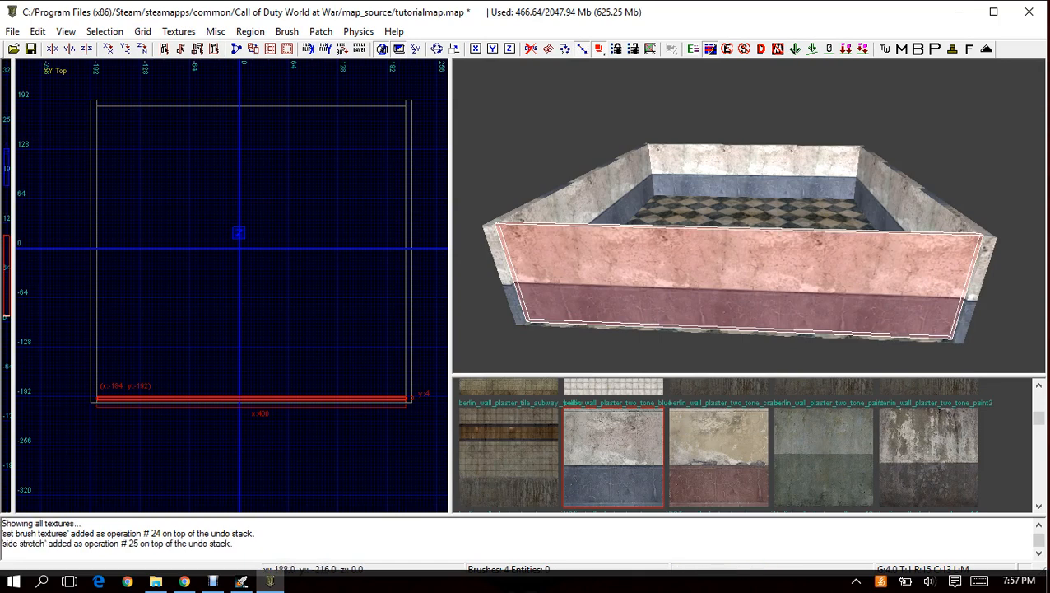
pyautogui.hotkey('ctrl', 'z')
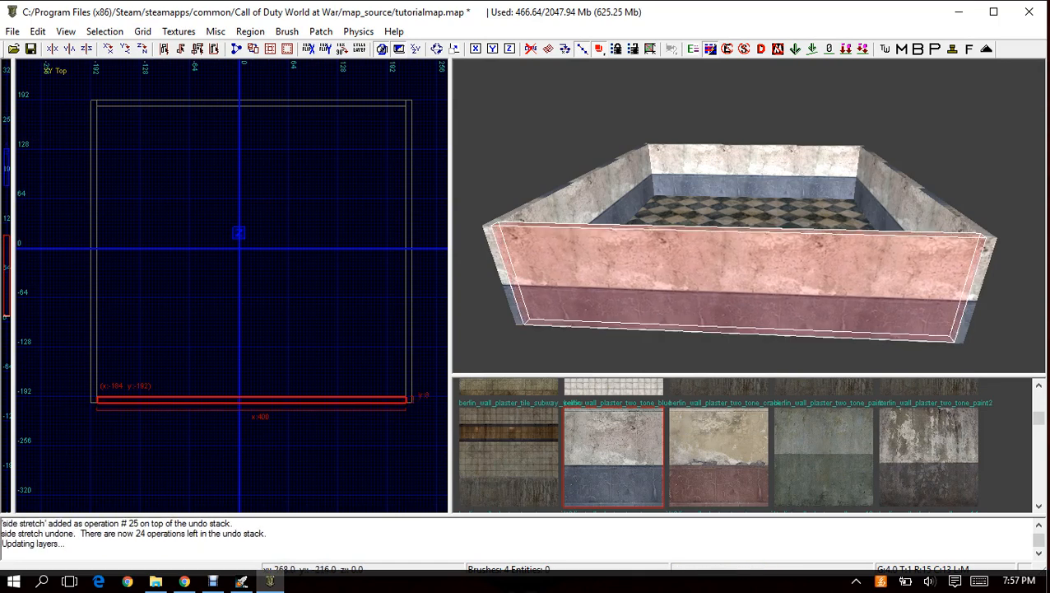
pyautogui.press('Escape')
# Select only the outer faces of the room's four walls, working around the outside of the room.
pyautogui.moveTo(747, 239)
pyautogui.mouseDown(button='right')
pyautogui.moveTo(757, 193)
pyautogui.moveTo(747, 276)
pyautogui.moveTo(750, 247)
pyautogui.mouseUp(button='right')
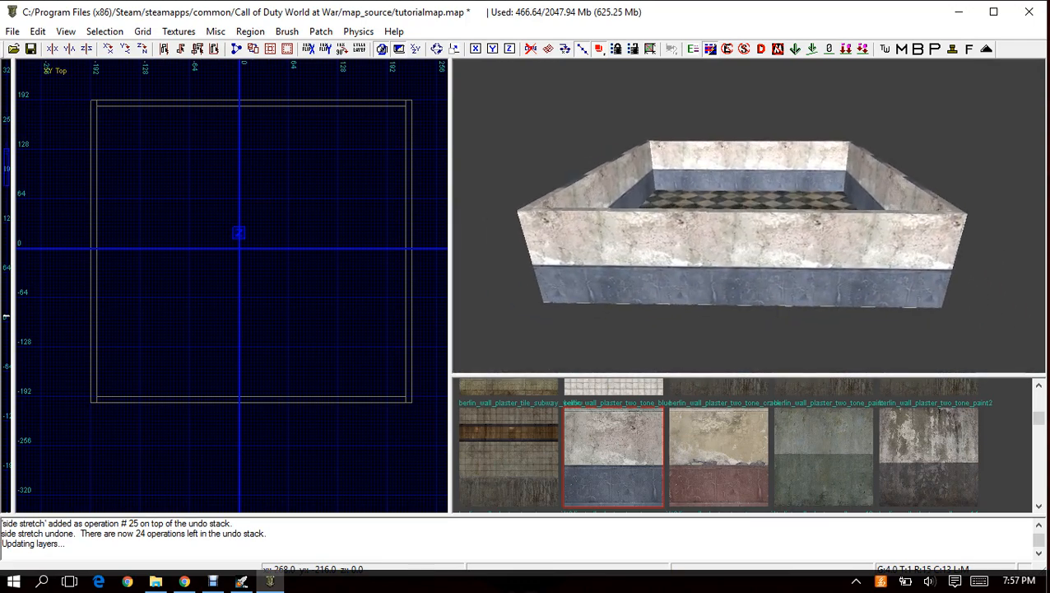
pyautogui.keyDown('ctrl'); pyautogui.keyDown('shift'); pyautogui.click(747, 257); pyautogui.keyUp('shift'); pyautogui.keyUp('ctrl')
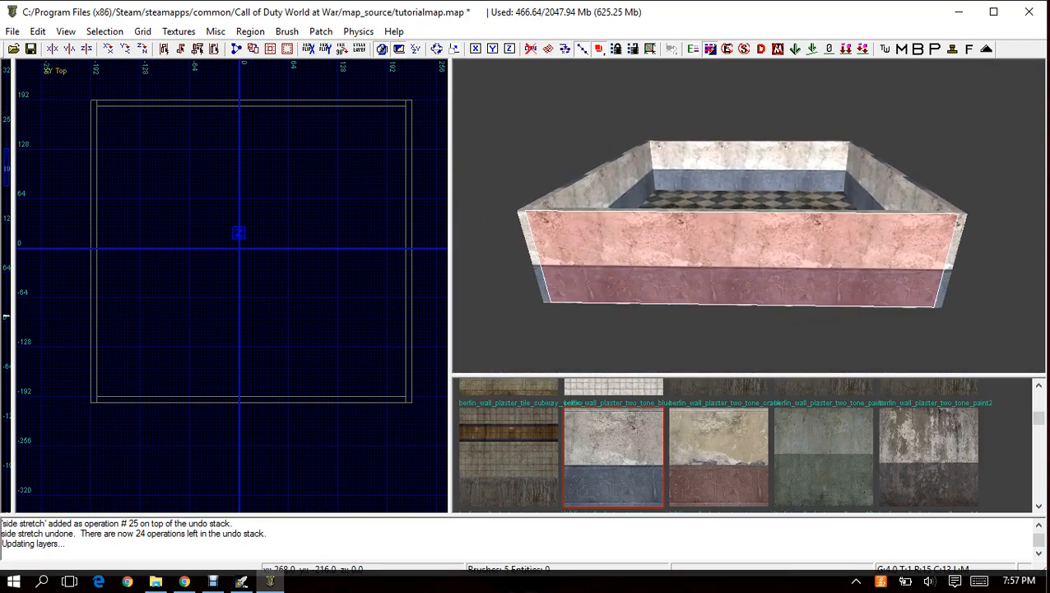
pyautogui.moveTo(748, 256)
pyautogui.mouseDown(button='right')
pyautogui.moveTo(691, 247)
pyautogui.moveTo(733, 194)
pyautogui.moveTo(798, 185)
pyautogui.moveTo(803, 164)
pyautogui.moveTo(741, 222)
pyautogui.moveTo(700, 193)
pyautogui.moveTo(740, 181)
pyautogui.moveTo(749, 231)
pyautogui.moveTo(724, 214)
pyautogui.moveTo(757, 198)
pyautogui.moveTo(749, 239)
pyautogui.mouseUp(button='right')
pyautogui.keyDown('ctrl'); pyautogui.keyDown('shift'); pyautogui.click(708, 257); pyautogui.keyUp('shift'); pyautogui.keyUp('ctrl')
pyautogui.keyDown('ctrl'); pyautogui.keyDown('alt'); pyautogui.keyDown('shift'); pyautogui.click(700, 267); pyautogui.keyUp('shift'); pyautogui.keyUp('alt'); pyautogui.keyUp('ctrl')
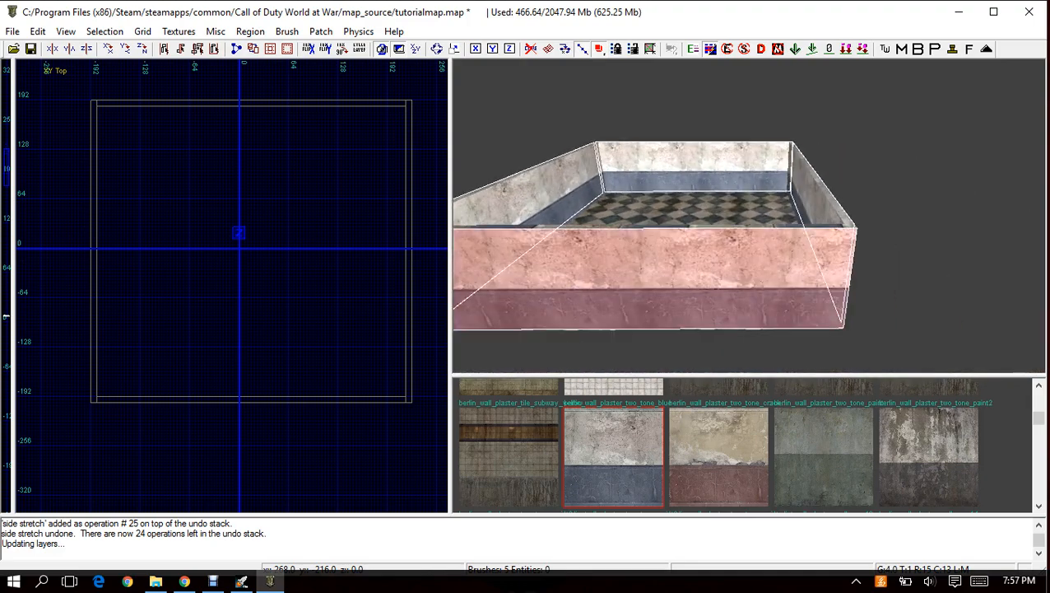
# Show the exterior wall textures, apply berlin_wall_brick_brown_grungy_dark to the selected outer wall faces, and deselect them.
pyautogui.click(179, 32)
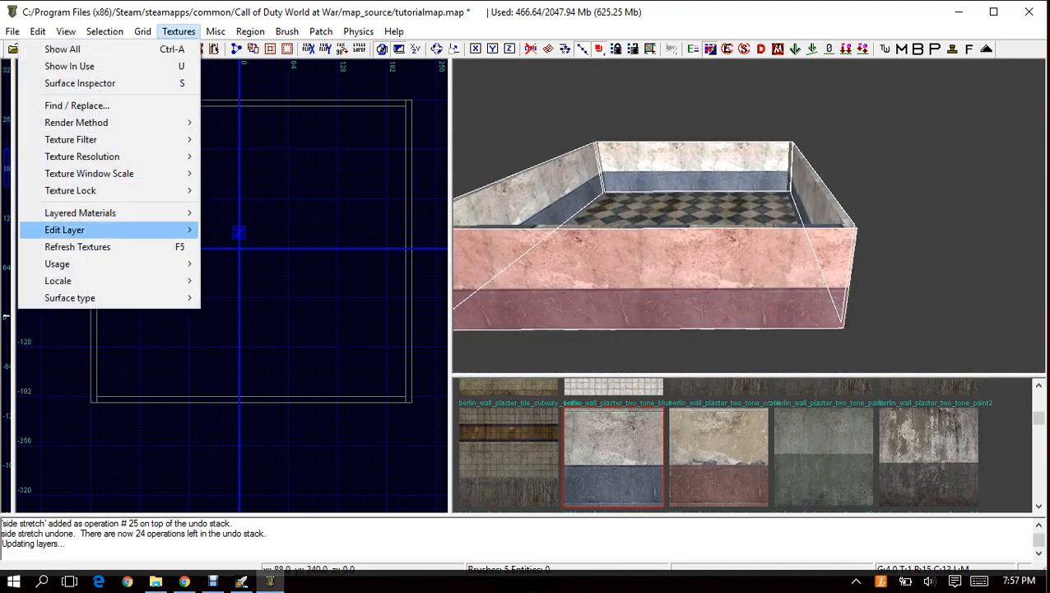
pyautogui.moveTo(98, 263)
pyautogui.click(247, 130)
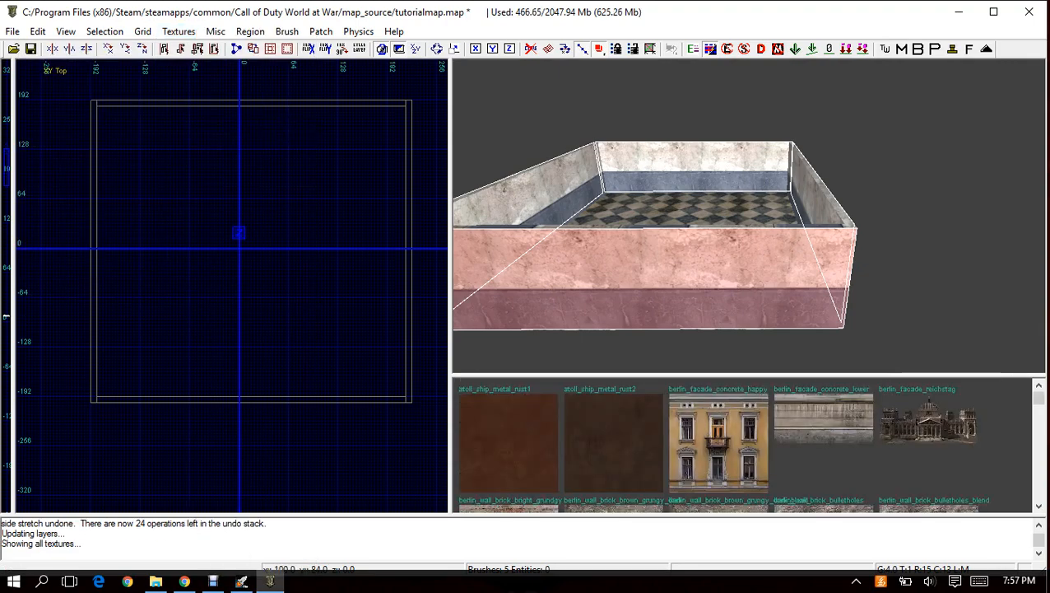
pyautogui.scroll(-2, 741, 444)
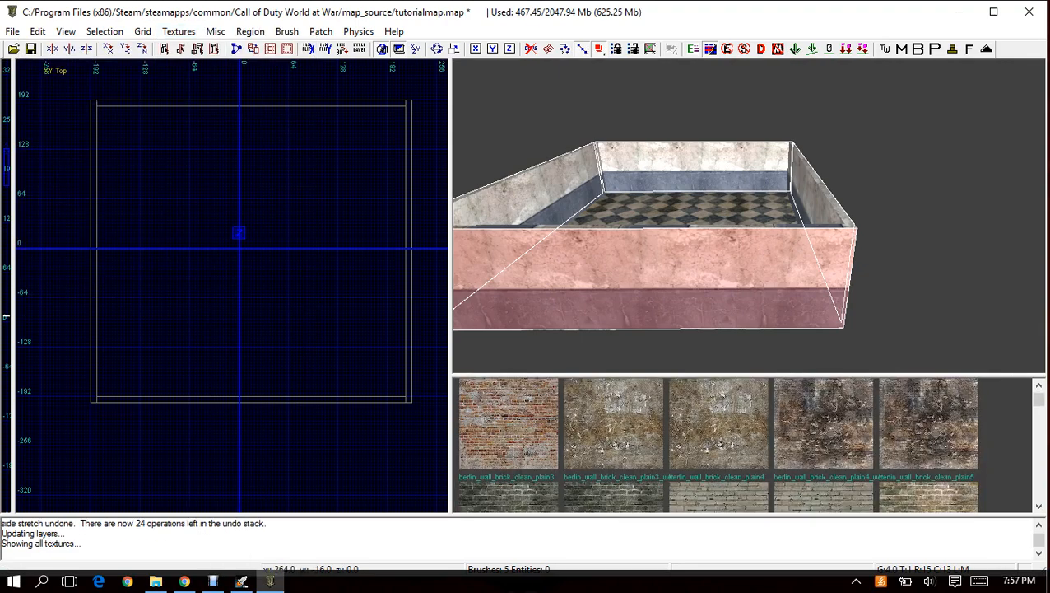
pyautogui.click(823, 424)
pyautogui.moveTo(748, 215); pyautogui.dragTo(720, 169, button='right')
pyautogui.click(613, 436)
pyautogui.press('Escape')
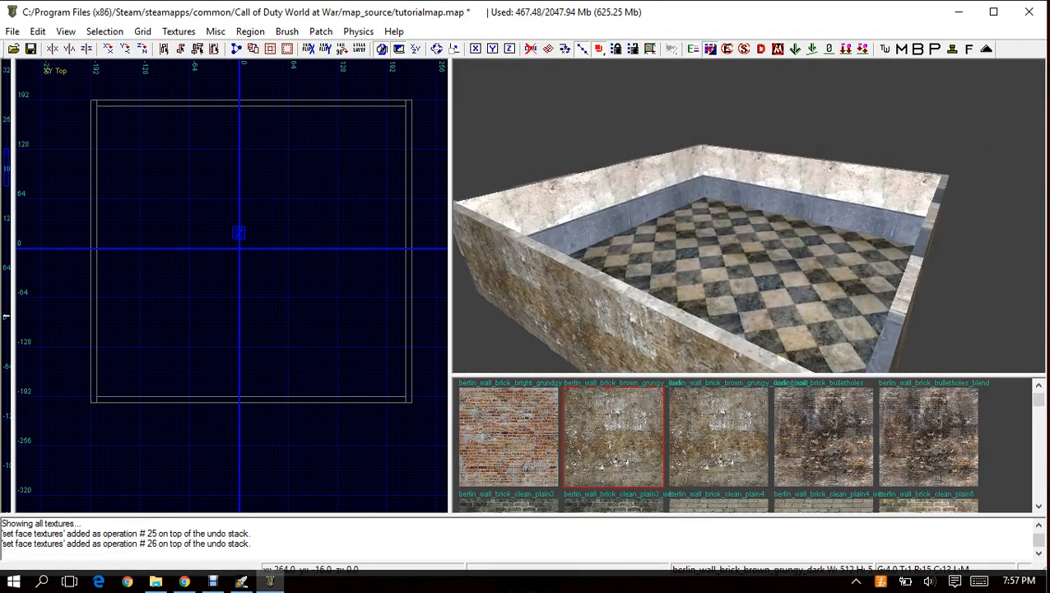
# Set the grid size to 32 and create a brush about 416 by 320 units against the room's y -192 side.
pyautogui.scroll(-4, 232, 285)
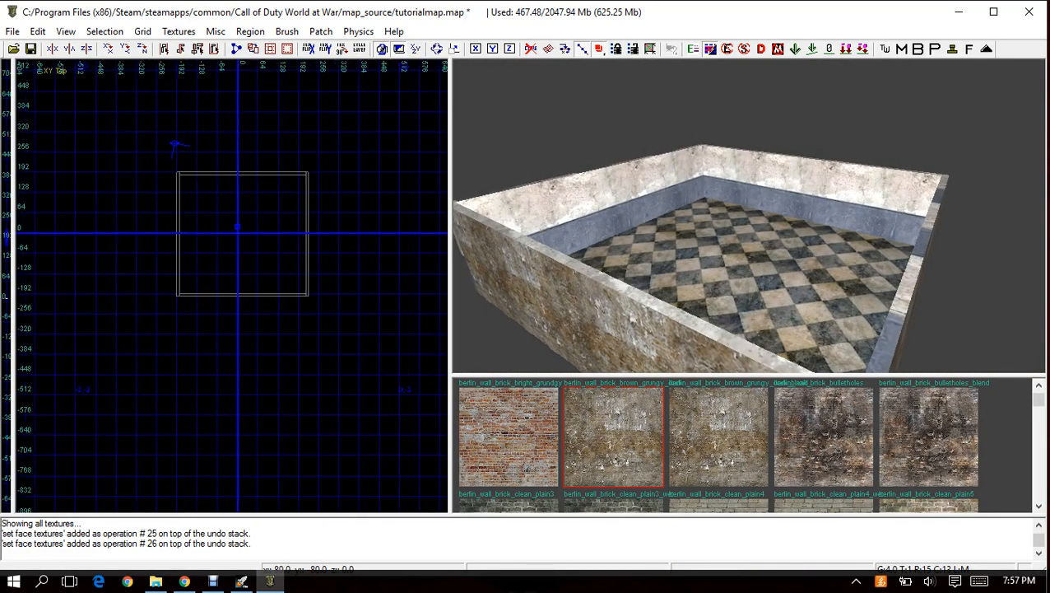
pyautogui.click(142, 31)
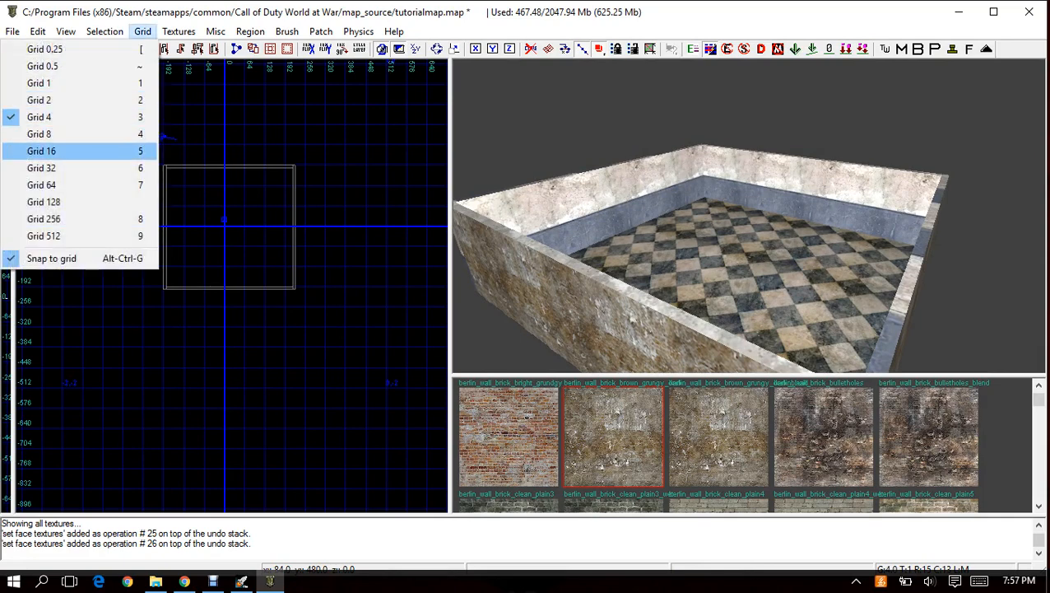
pyautogui.click(74, 168)
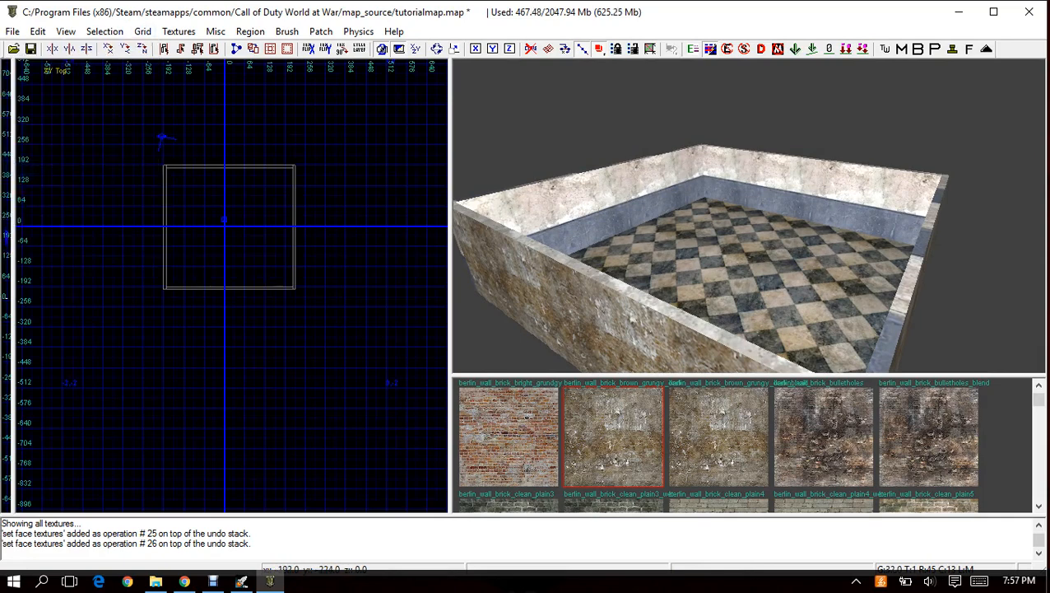
pyautogui.moveTo(195, 316)
pyautogui.mouseDown()
pyautogui.moveTo(245, 387)
pyautogui.moveTo(295, 387)
pyautogui.mouseUp()
pyautogui.moveTo(229, 296); pyautogui.dragTo(228, 286)
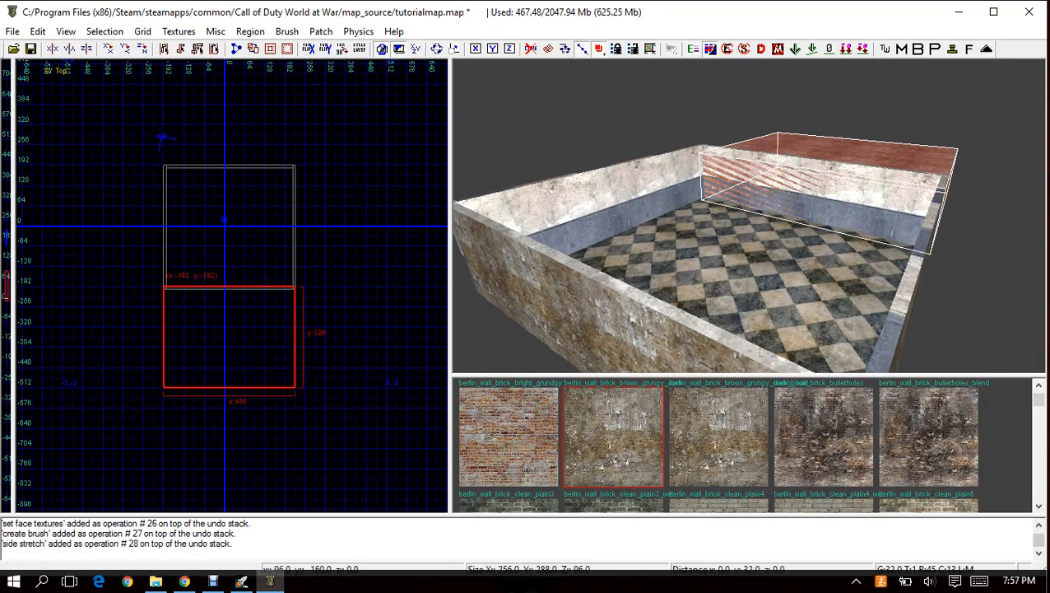
# Lower the new brush to a height of 32 units in the XZ front view.
pyautogui.scroll(6, 244, 280)
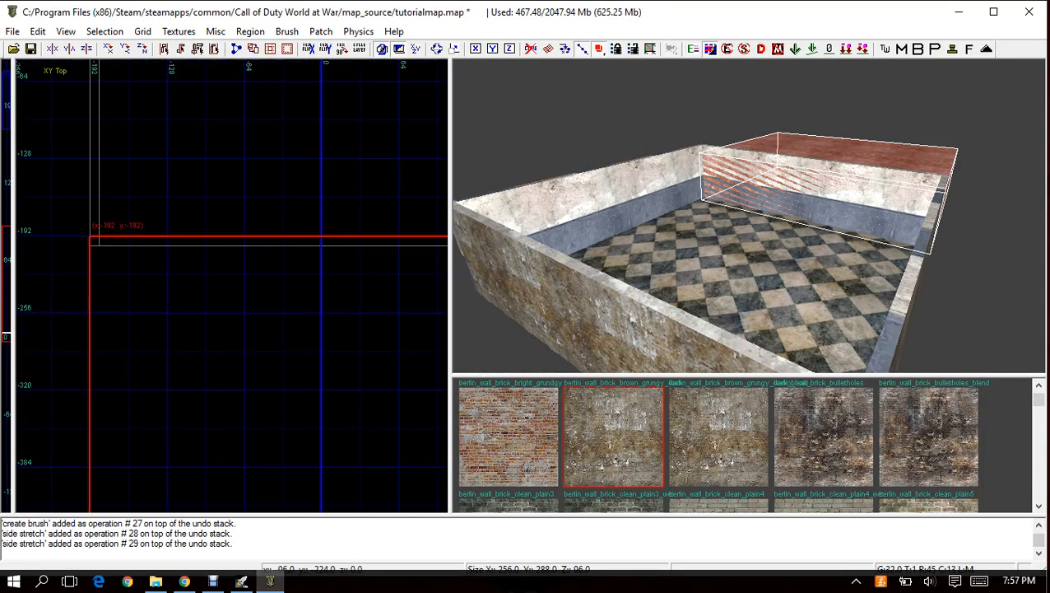
pyautogui.moveTo(811, 165)
pyautogui.mouseDown(button='right')
pyautogui.moveTo(745, 136)
pyautogui.moveTo(766, 144)
pyautogui.mouseUp(button='right')
pyautogui.moveTo(749, 215)
pyautogui.mouseDown(button='right')
pyautogui.moveTo(708, 226)
pyautogui.moveTo(703, 267)
pyautogui.moveTo(728, 263)
pyautogui.mouseUp(button='right')
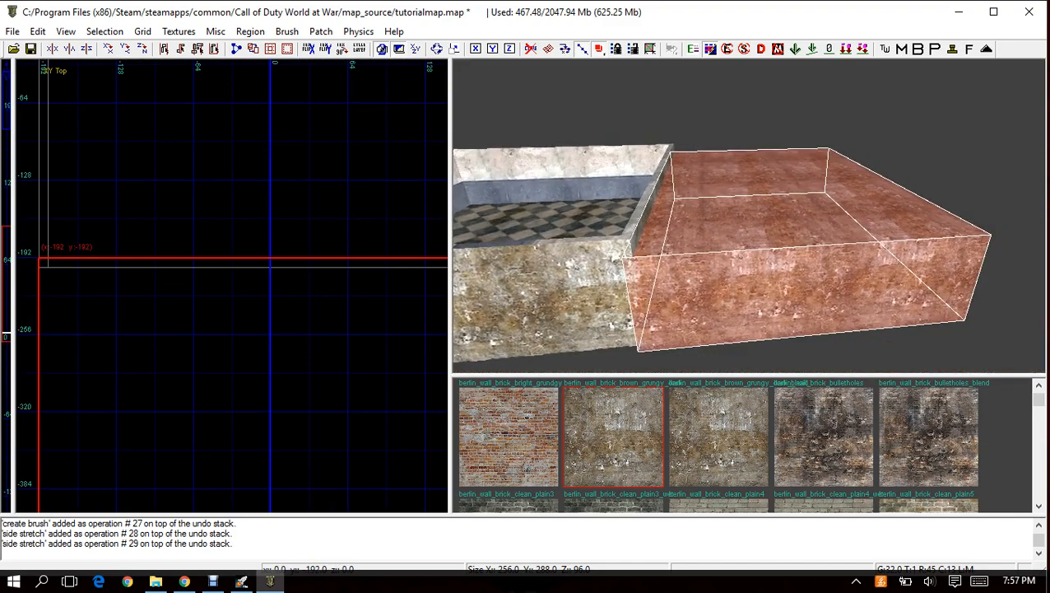
pyautogui.scroll(-2, 240, 273)
pyautogui.hotkey('ctrl', 'Tab')
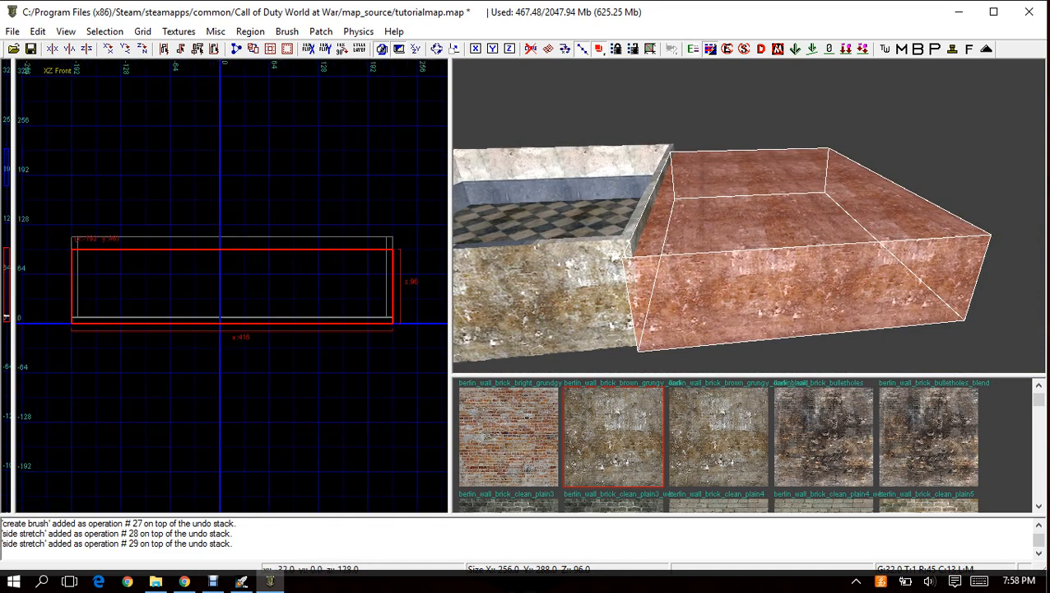
pyautogui.moveTo(199, 218); pyautogui.dragTo(199, 292)
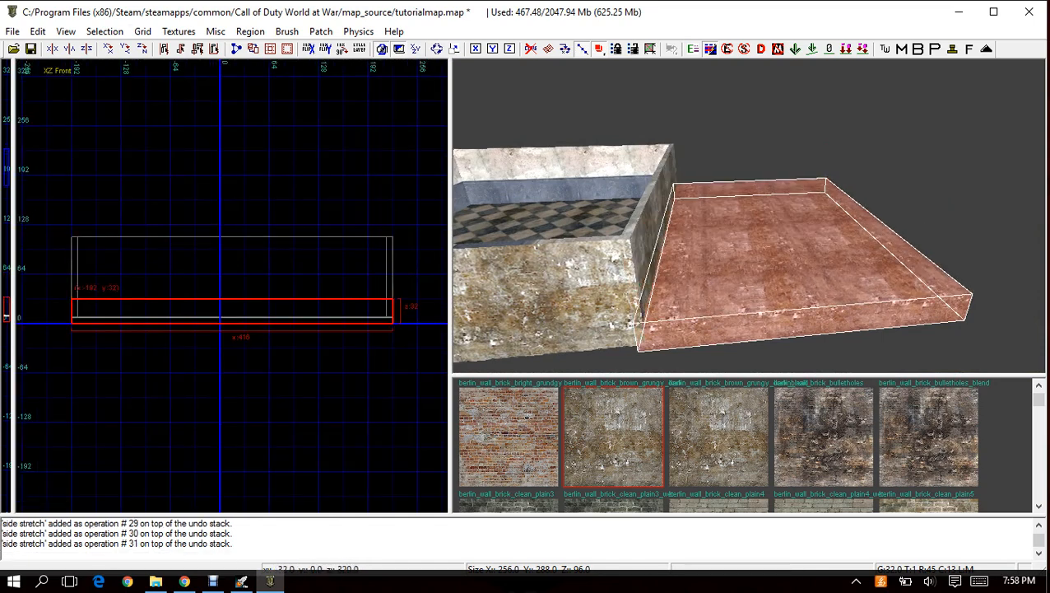
# Set the grid size to 4 and lower the ground brush's height to 8 units.
pyautogui.click(142, 31)
pyautogui.click(50, 119)
pyautogui.scroll(4, 74, 321)
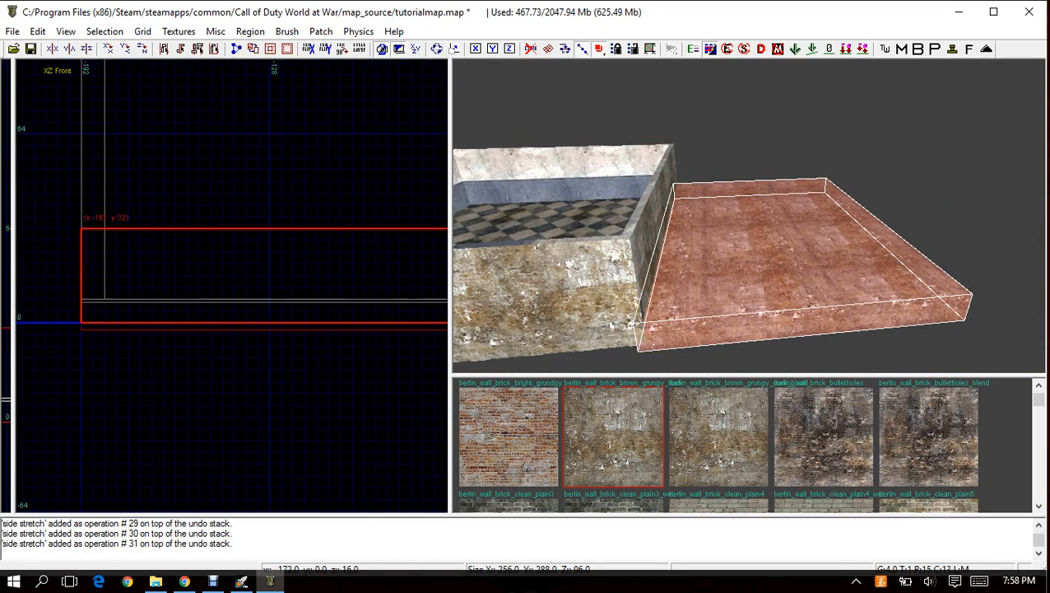
pyautogui.moveTo(141, 274); pyautogui.dragTo(149, 273, button='right')
pyautogui.moveTo(149, 214)
pyautogui.mouseDown()
pyautogui.moveTo(139, 296)
pyautogui.moveTo(137, 285)
pyautogui.mouseUp()
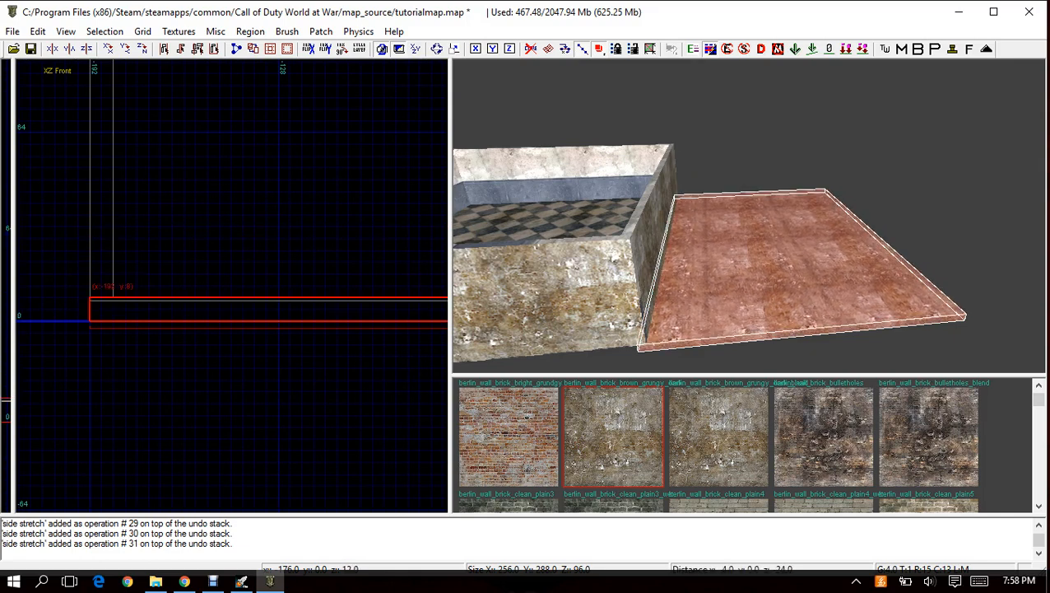
# In the XY top view, pull the ground brush's near edge back to y -200, flush with the wall's outer face.
pyautogui.hotkey('ctrl', 'Tab')
pyautogui.hotkey('ctrl', 'Tab')
pyautogui.scroll(-7, 152, 292)
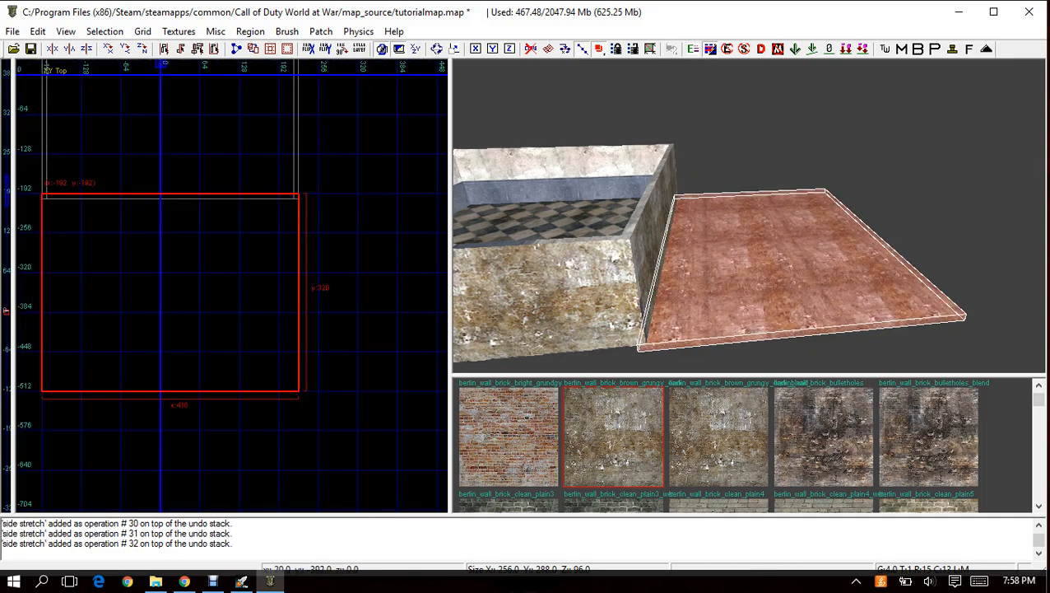
pyautogui.moveTo(115, 214); pyautogui.dragTo(141, 262, button='right')
pyautogui.scroll(7, 107, 236)
pyautogui.moveTo(97, 234); pyautogui.dragTo(262, 197, button='right')
pyautogui.moveTo(120, 220); pyautogui.dragTo(120, 244)
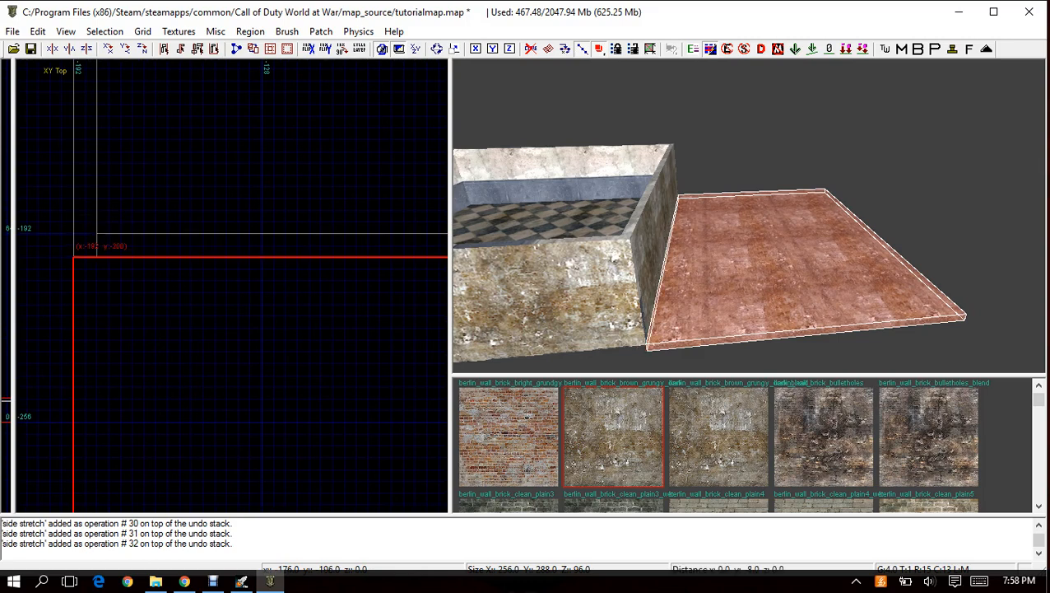
# Stretch the ground brush's far edge away from the room to a length of 844 units.
pyautogui.scroll(-6, 120, 216)
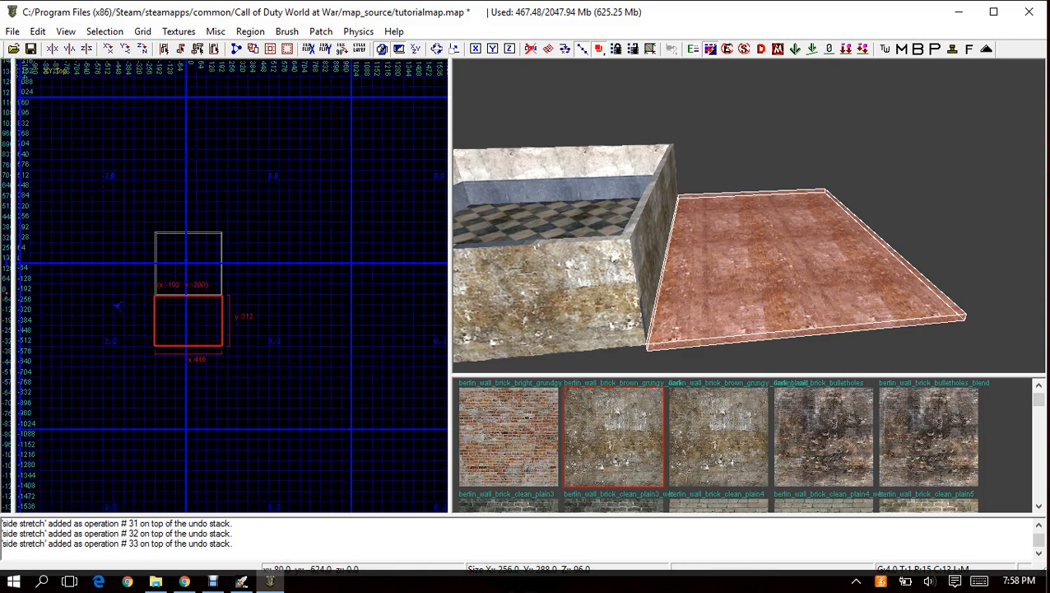
pyautogui.moveTo(188, 275); pyautogui.dragTo(192, 356)
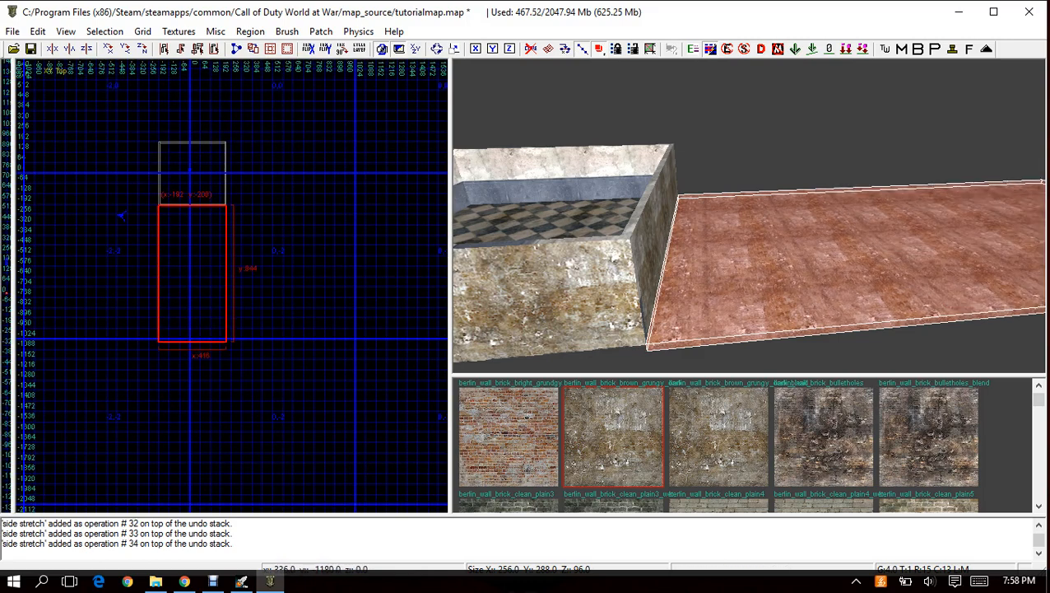
pyautogui.moveTo(749, 216); pyautogui.dragTo(726, 216, button='right')
pyautogui.hotkey('ctrl', 'Tab')
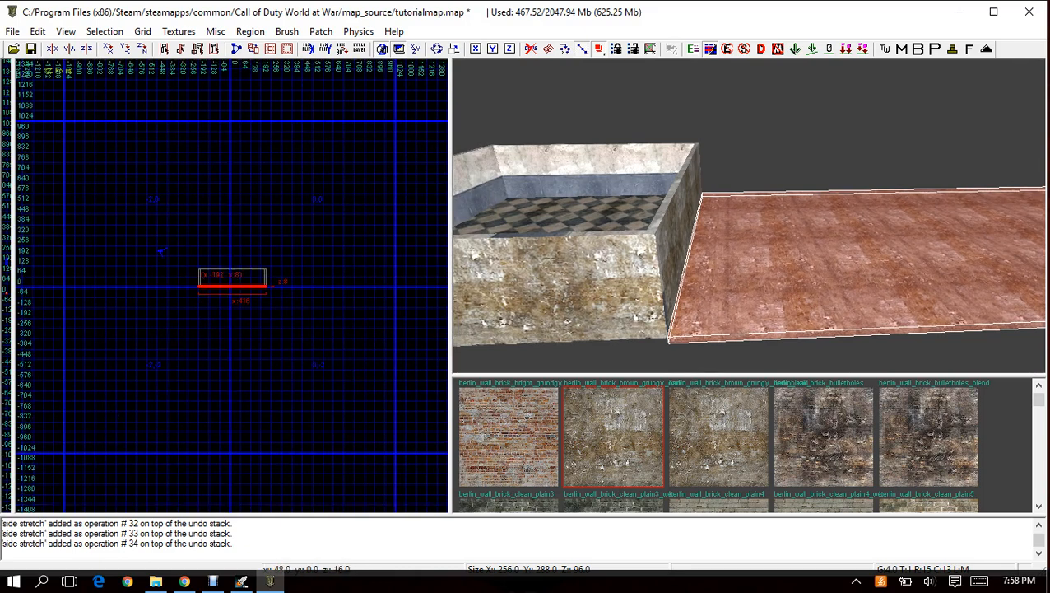
pyautogui.scroll(5, 190, 276)
pyautogui.moveTo(206, 280); pyautogui.dragTo(232, 284, button='right')
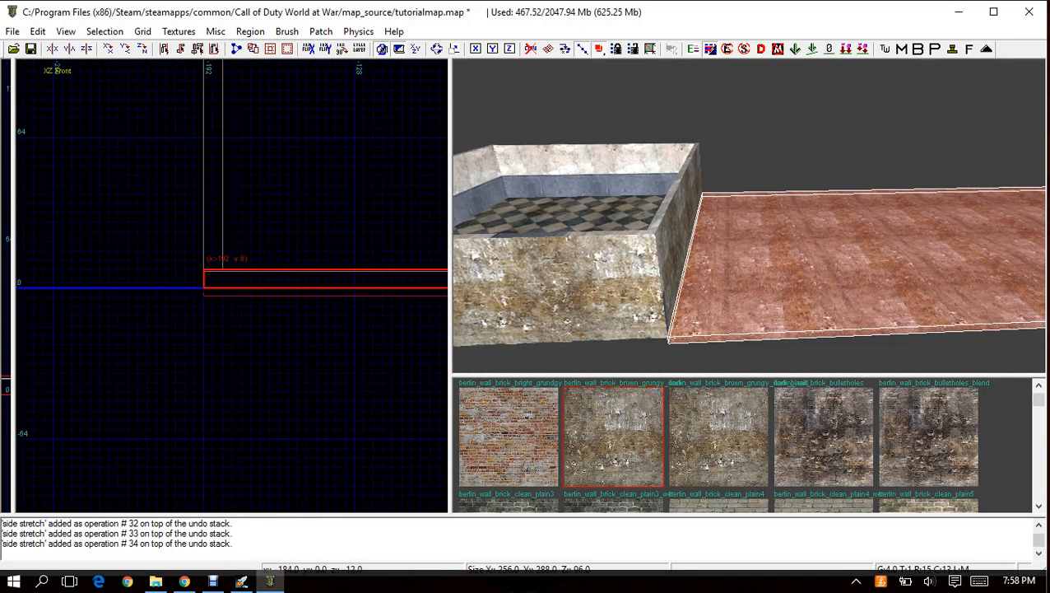
pyautogui.moveTo(232, 284)
pyautogui.mouseDown()
pyautogui.moveTo(232, 322)
pyautogui.moveTo(223, 279)
pyautogui.mouseUp()
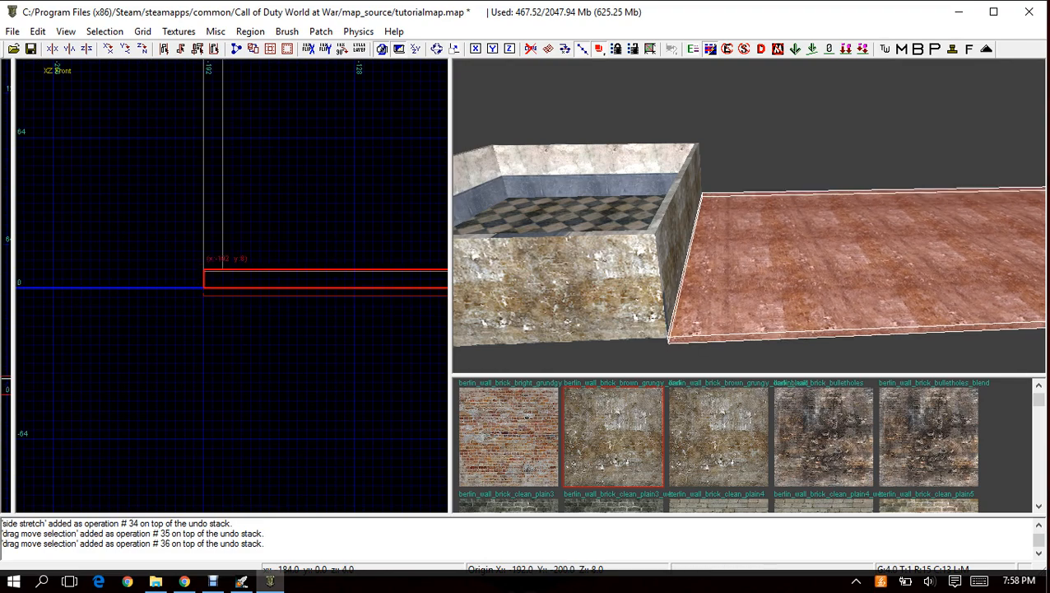
pyautogui.moveTo(750, 215)
pyautogui.mouseDown(button='right')
pyautogui.moveTo(699, 176)
pyautogui.moveTo(761, 160)
pyautogui.moveTo(712, 163)
pyautogui.moveTo(712, 239)
pyautogui.moveTo(712, 181)
pyautogui.moveTo(769, 183)
pyautogui.moveTo(723, 181)
pyautogui.moveTo(731, 247)
pyautogui.moveTo(731, 156)
pyautogui.moveTo(736, 210)
pyautogui.mouseUp(button='right')
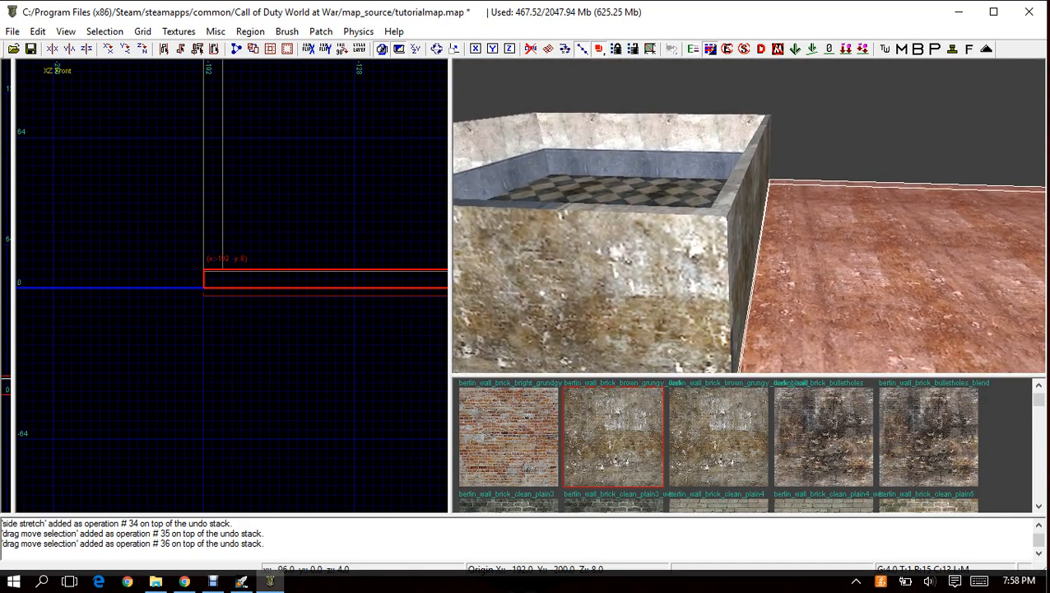
pyautogui.keyDown('ctrl'); pyautogui.moveTo(736, 211); pyautogui.dragTo(745, 283, button='right'); pyautogui.keyUp('ctrl')
# Reselect the ground brush, copy it, and paste a duplicate in the XY top view.
pyautogui.press('Escape')
pyautogui.rightClick(774, 200)
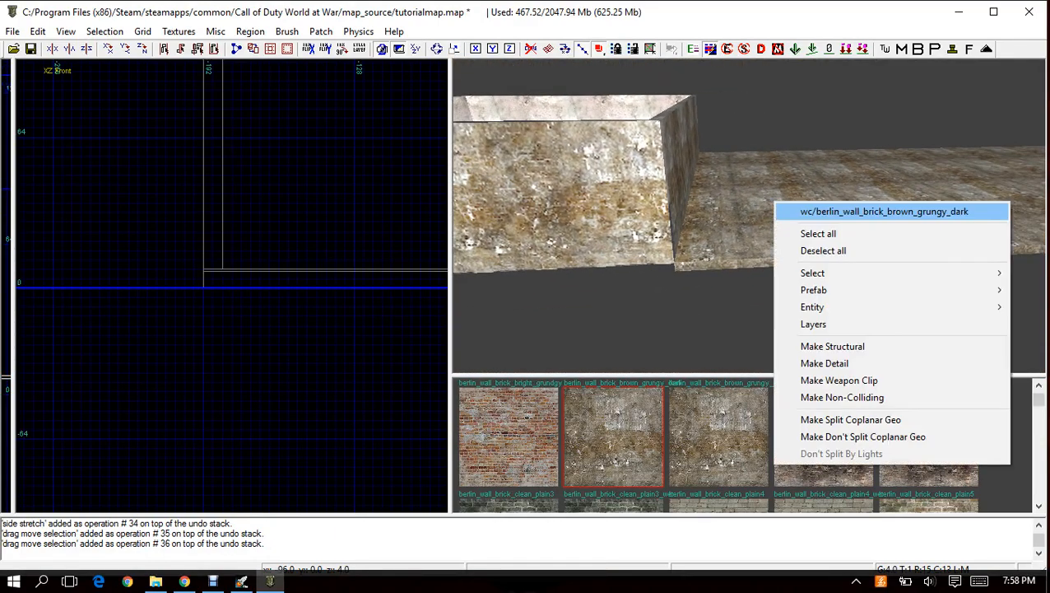
pyautogui.click(792, 211)
pyautogui.scroll(-5, 369, 238)
pyautogui.moveTo(366, 242); pyautogui.dragTo(200, 206, button='right')
pyautogui.scroll(-2, 323, 265)
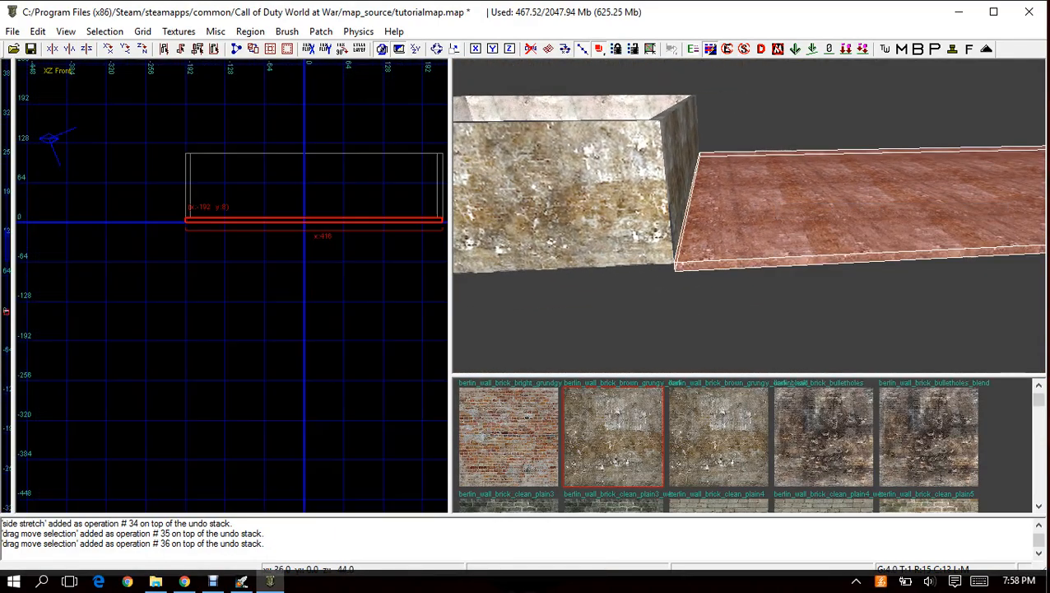
pyautogui.hotkey('ctrl', 'Tab')
pyautogui.scroll(-7, 294, 272)
pyautogui.hotkey('ctrl', 'Tab')
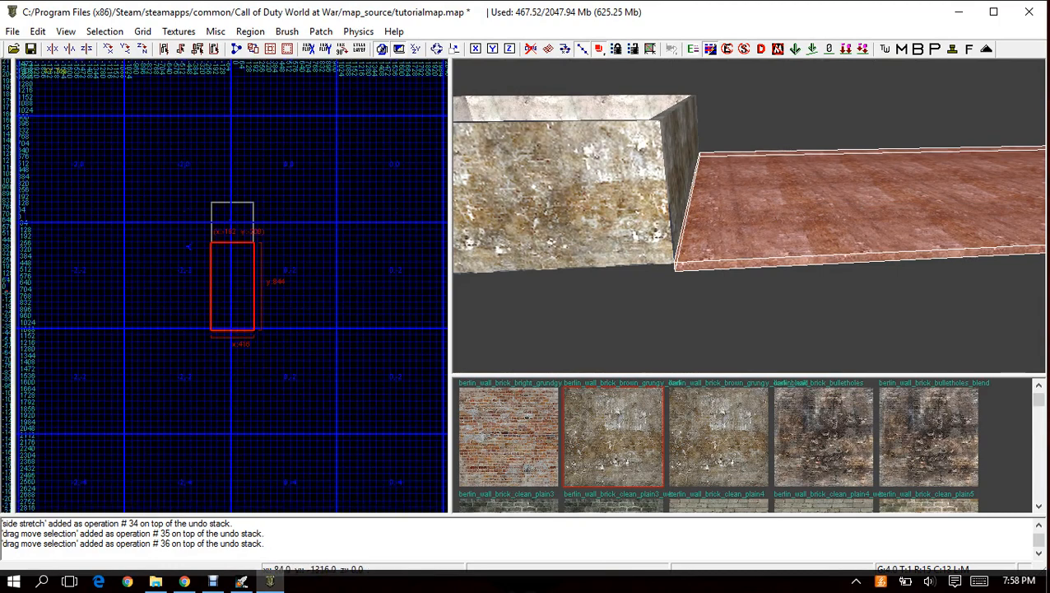
pyautogui.press('Escape')
pyautogui.hotkey('ctrl', 'v')
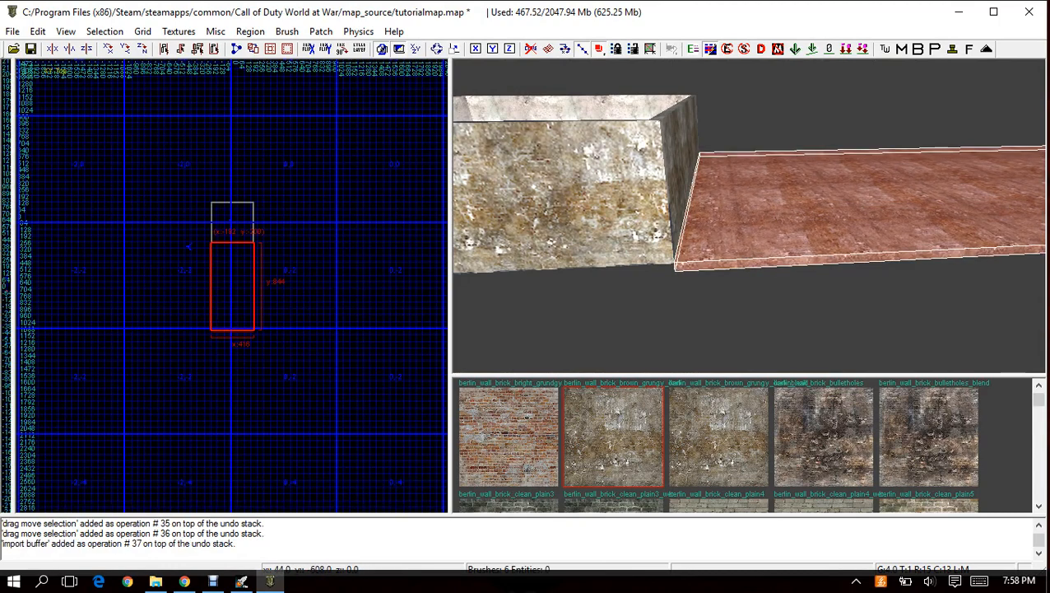
# Set the grid size to 32 and move the pasted ground brush to the room's opposite side, near y 192.
pyautogui.click(143, 31)
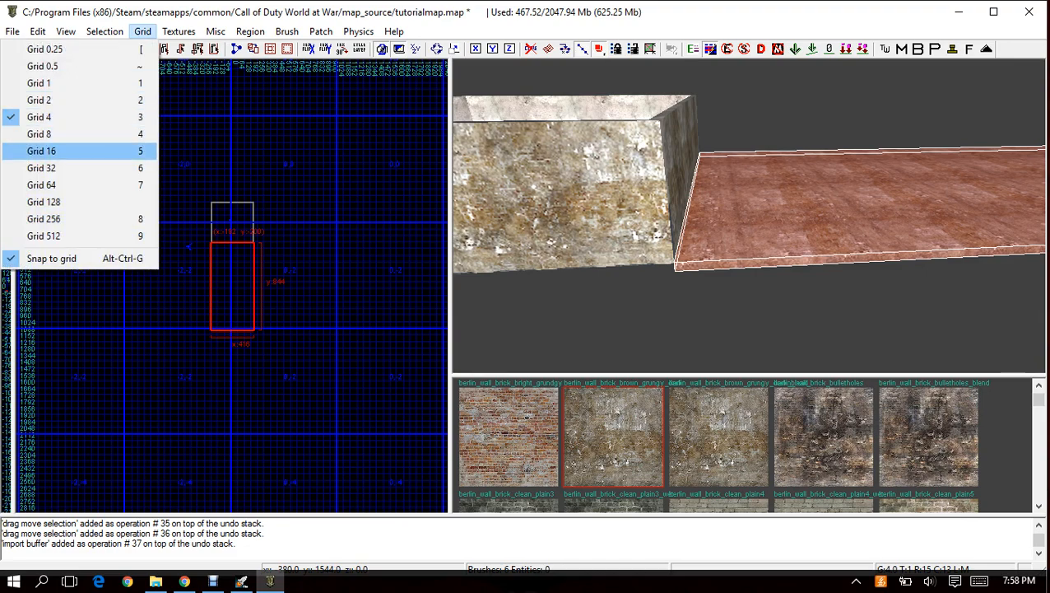
pyautogui.click(107, 168)
pyautogui.moveTo(187, 245); pyautogui.dragTo(186, 116)
pyautogui.scroll(3, 47, 383)
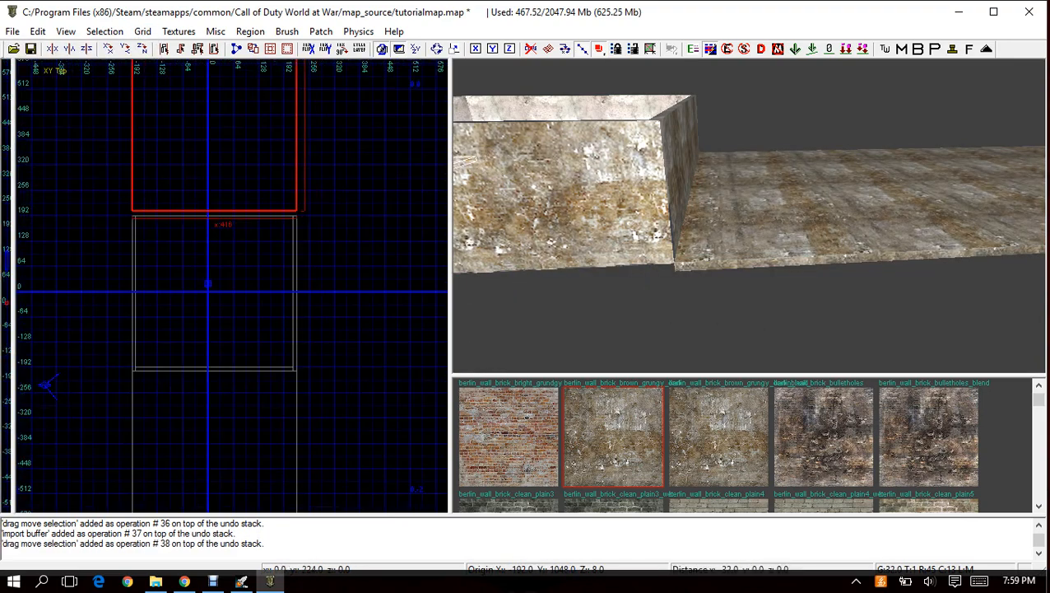
# Set the grid size to 4, move the copied ground brush flush against the y 192 outer wall, and deselect it.
pyautogui.click(142, 32)
pyautogui.click(49, 120)
pyautogui.scroll(4, 138, 205)
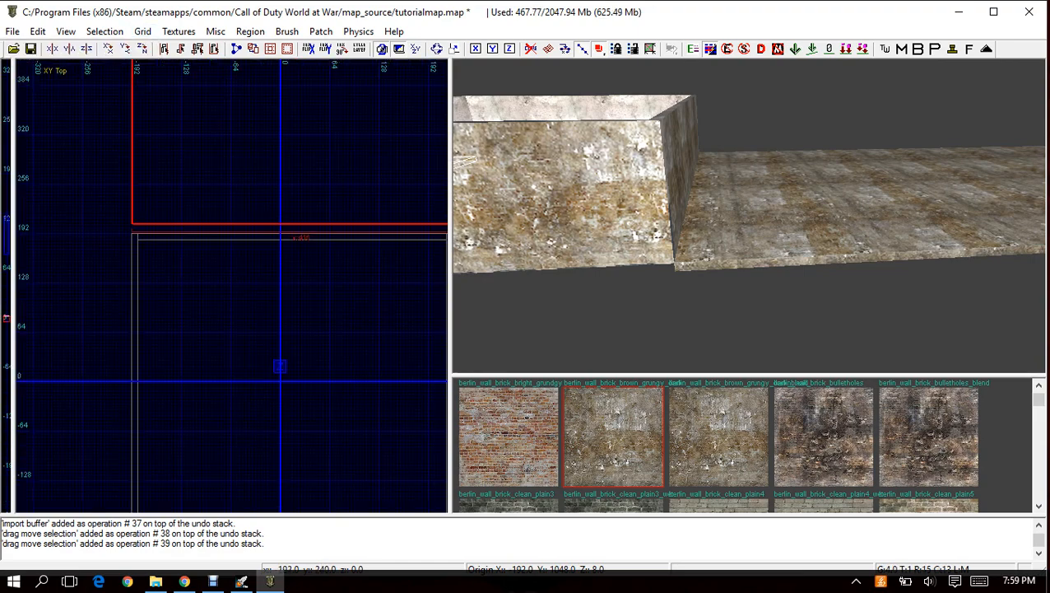
pyautogui.moveTo(201, 232); pyautogui.dragTo(201, 276)
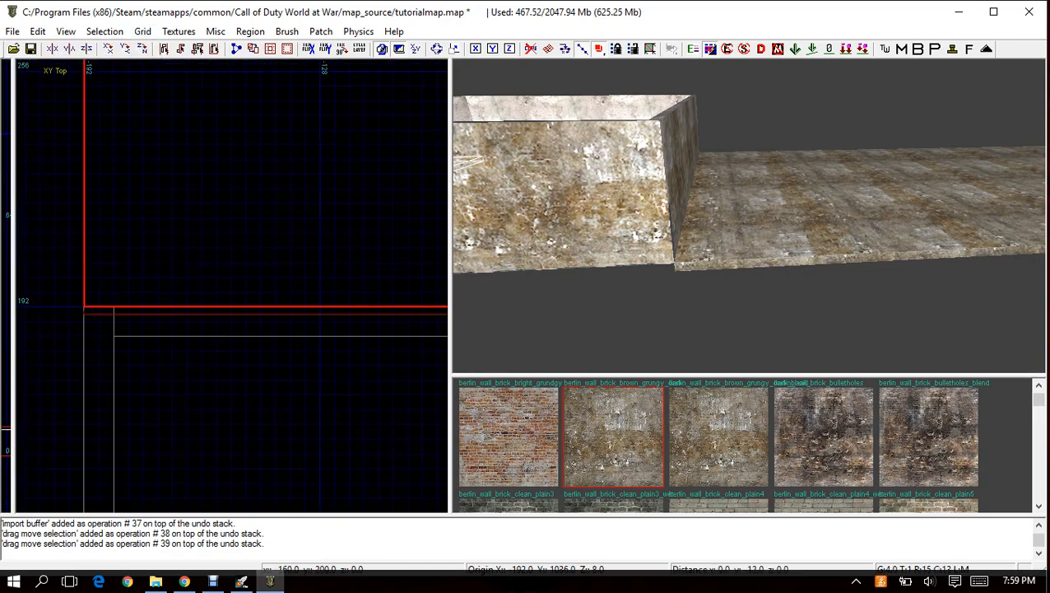
pyautogui.scroll(-8, 205, 332)
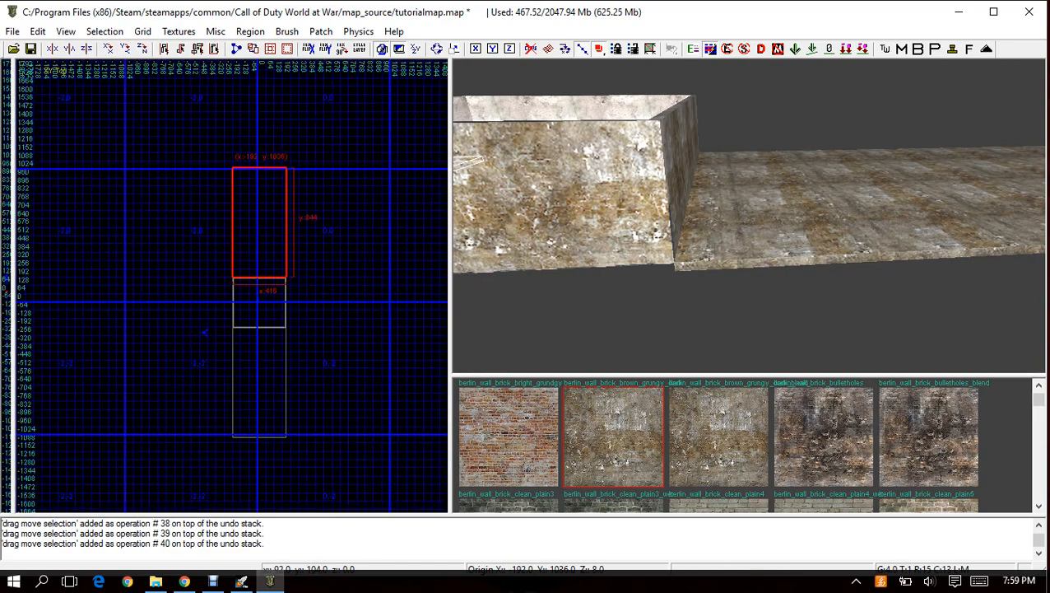
pyautogui.moveTo(748, 215)
pyautogui.mouseDown(button='right')
pyautogui.moveTo(638, 195)
pyautogui.moveTo(725, 206)
pyautogui.mouseUp(button='right')
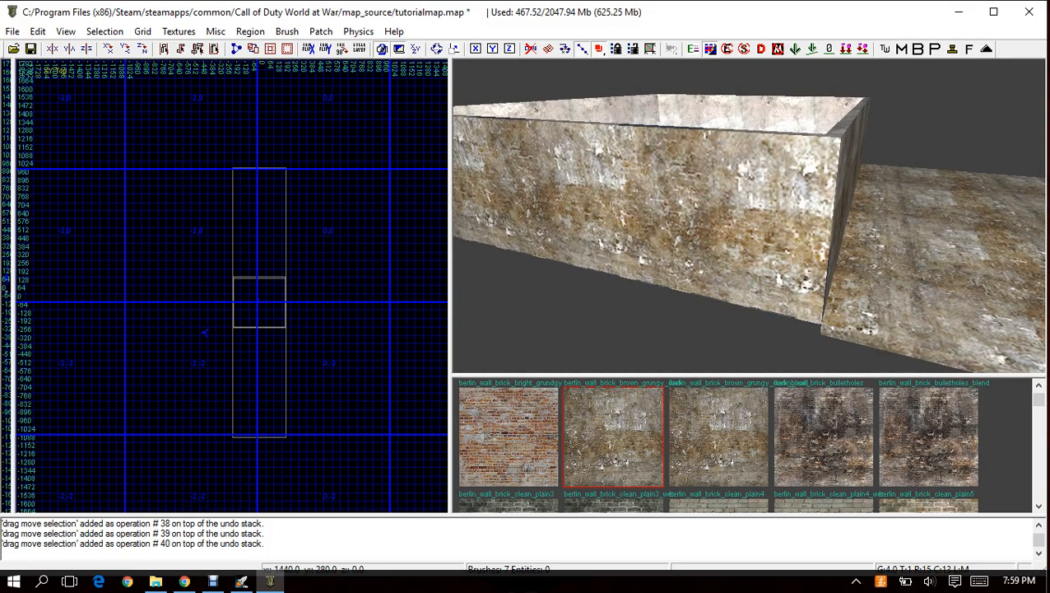
# Paste another ground brush, move it beside the room's x -192 wall, and shorten its y length to 396 units.
pyautogui.hotkey('ctrl', 'v')
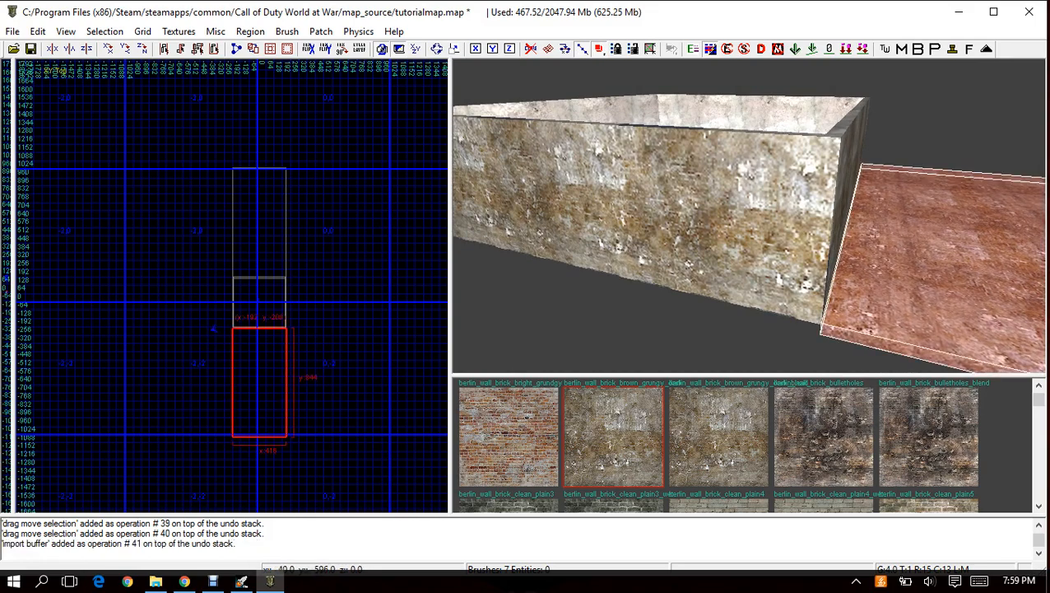
pyautogui.moveTo(252, 374)
pyautogui.mouseDown()
pyautogui.moveTo(182, 300)
pyautogui.moveTo(204, 304)
pyautogui.mouseUp()
pyautogui.moveTo(205, 348); pyautogui.dragTo(208, 304)
pyautogui.scroll(7, 209, 304)
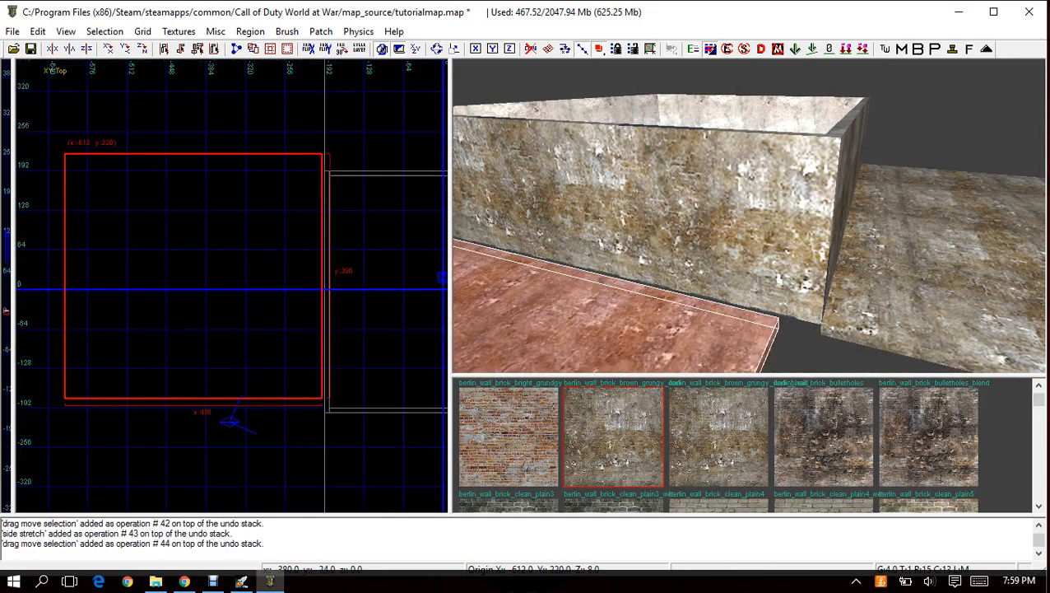
# Move the side ground brush so its corner meets the room's outer corner at x -192, y 192.
pyautogui.moveTo(209, 304); pyautogui.dragTo(178, 323, button='right')
pyautogui.moveTo(178, 322); pyautogui.dragTo(177, 335)
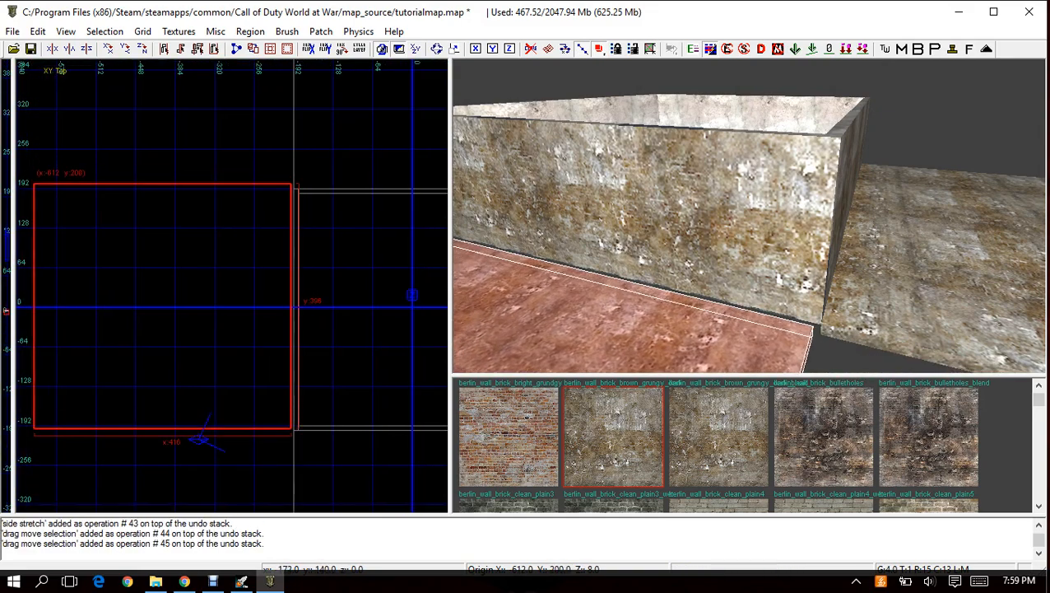
pyautogui.scroll(12, 306, 179)
pyautogui.moveTo(171, 235)
pyautogui.mouseDown()
pyautogui.moveTo(171, 307)
pyautogui.moveTo(207, 307)
pyautogui.mouseUp()
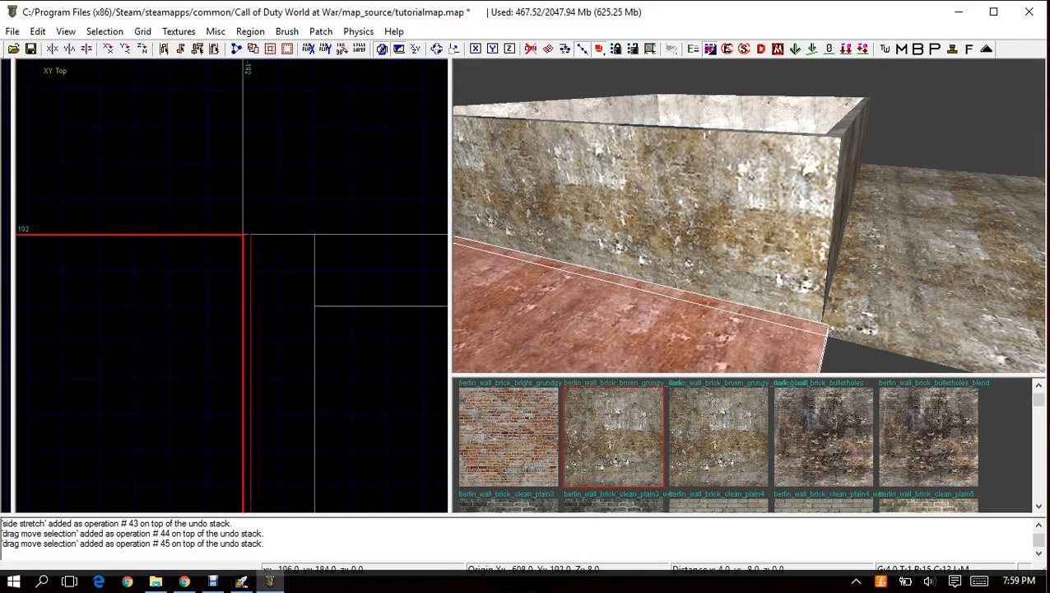
# Shorten the side ground brush's y length to 392 units and extend it outward to an x width of 916 units.
pyautogui.scroll(-15, 209, 308)
pyautogui.scroll(10, 245, 390)
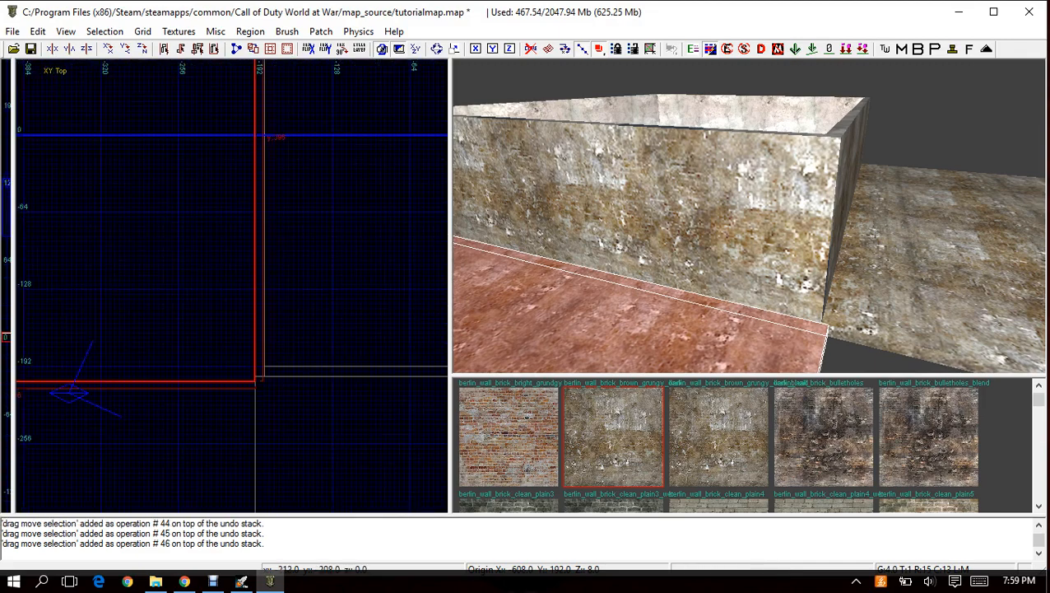
pyautogui.moveTo(229, 389); pyautogui.dragTo(230, 384)
pyautogui.scroll(-12, 244, 365)
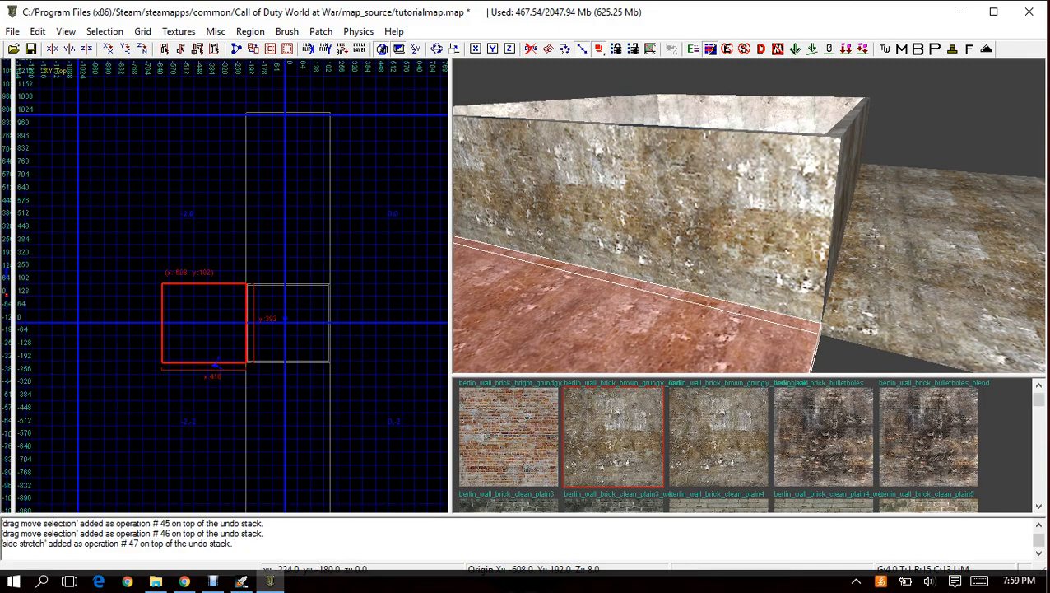
pyautogui.moveTo(233, 310); pyautogui.dragTo(378, 279, button='right')
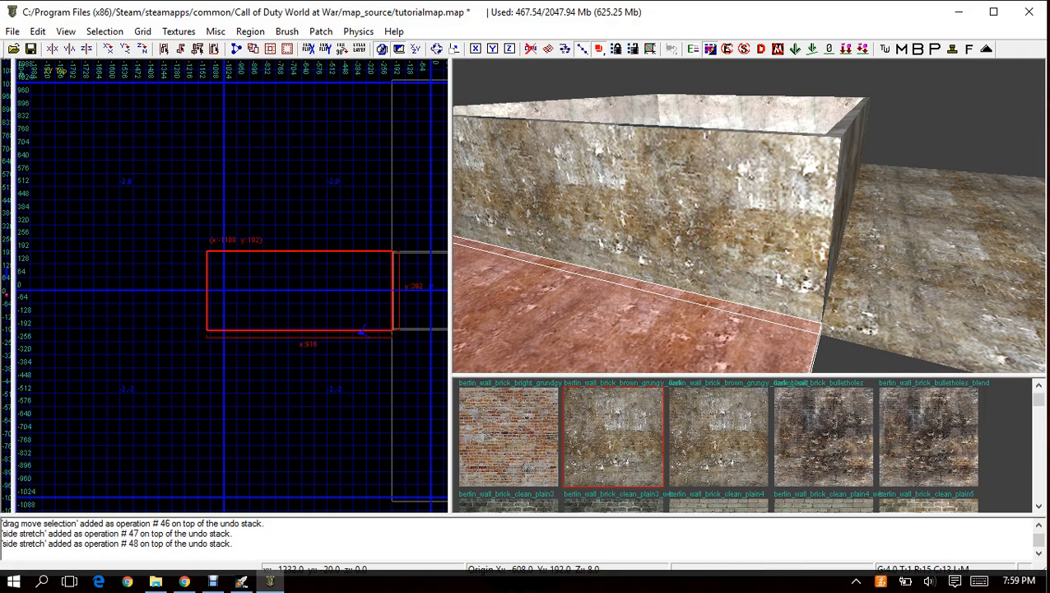
# Deselect the side ground brush beyond the room's x -192 wall, copy it, and paste a duplicate.
pyautogui.moveTo(361, 331); pyautogui.dragTo(178, 344, button='right')
pyautogui.press('Escape')
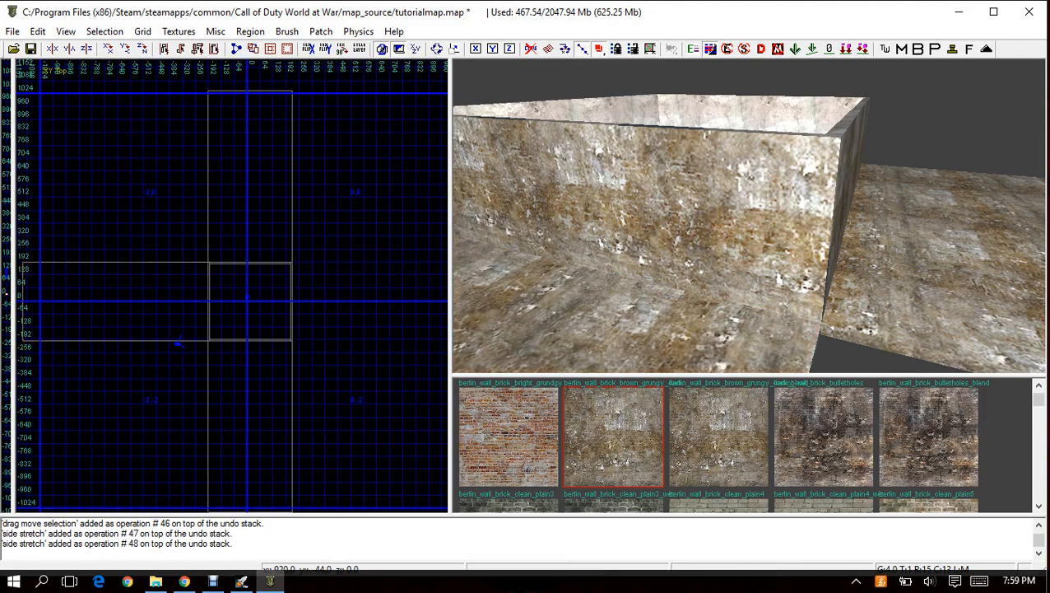
pyautogui.rightClick(634, 305)
pyautogui.click(655, 315)
pyautogui.hotkey('ctrl', 'c')
pyautogui.press('Escape')
pyautogui.hotkey('ctrl', 'v')
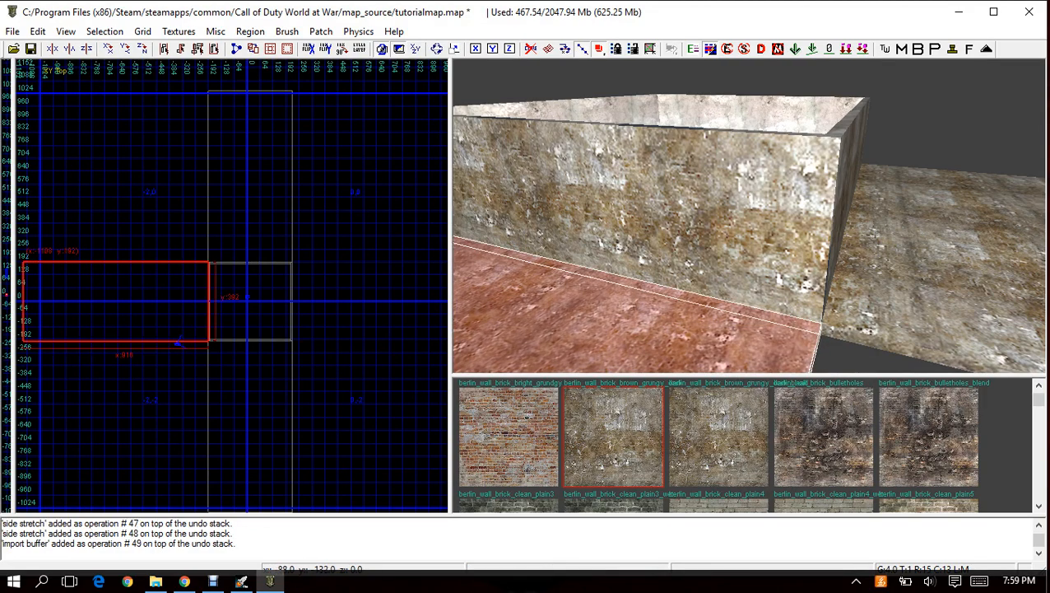
# Move the duplicated ground brush flush against the opposite x side of the room and deselect it.
pyautogui.moveTo(139, 307); pyautogui.dragTo(342, 309)
pyautogui.moveTo(312, 302); pyautogui.dragTo(284, 267)
pyautogui.scroll(6, 300, 294)
pyautogui.scroll(-8, 284, 267)
pyautogui.press('Escape')
# Select the two ground brushes that extend from the room's y 192 and y -200 walls.
pyautogui.moveTo(699, 219)
pyautogui.mouseDown(button='right')
pyautogui.moveTo(759, 219)
pyautogui.moveTo(659, 234)
pyautogui.mouseUp(button='right')
pyautogui.rightClick(758, 219)
pyautogui.click(790, 230)
pyautogui.moveTo(774, 173); pyautogui.dragTo(823, 185, button='right')
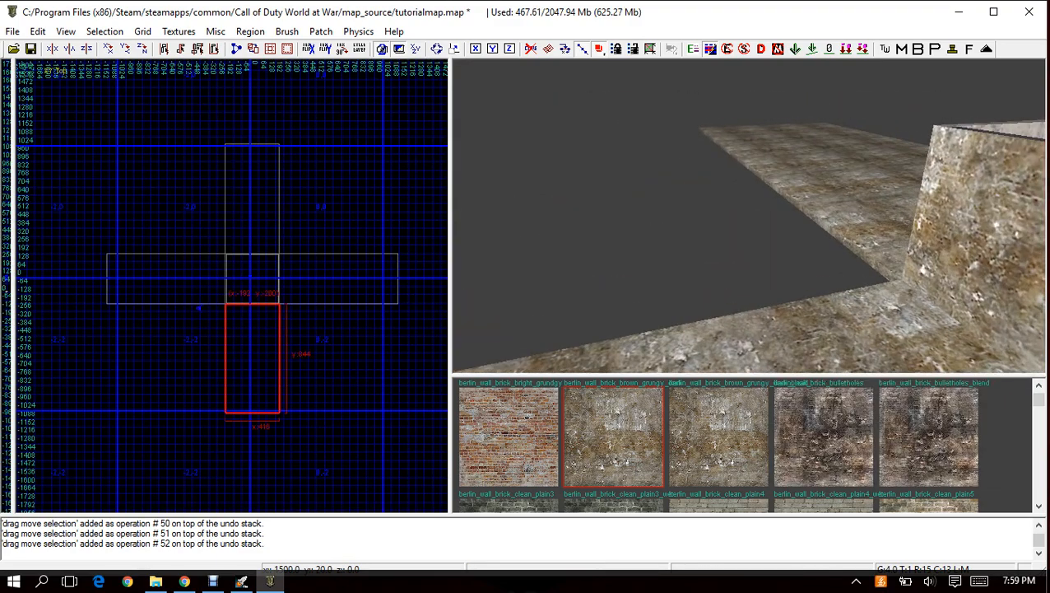
pyautogui.keyDown('shift'); pyautogui.click(827, 187); pyautogui.keyUp('shift')
pyautogui.moveTo(748, 215)
pyautogui.mouseDown(button='right')
pyautogui.moveTo(832, 215)
pyautogui.moveTo(757, 216)
pyautogui.mouseUp(button='right')
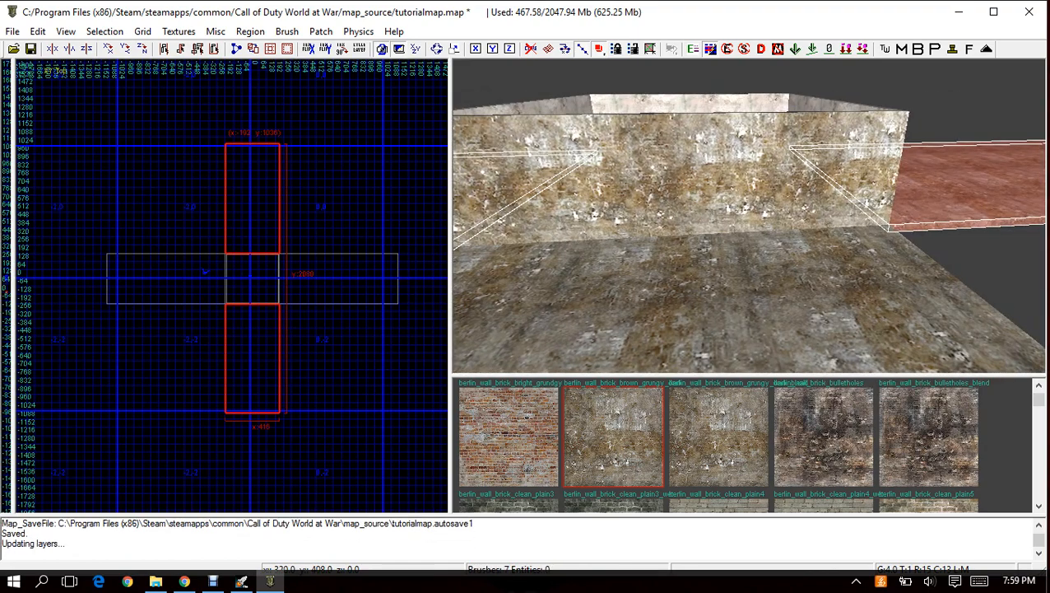
pyautogui.moveTo(291, 225)
pyautogui.mouseDown()
pyautogui.moveTo(388, 226)
pyautogui.moveTo(390, 260)
pyautogui.moveTo(397, 253)
pyautogui.moveTo(362, 175)
pyautogui.moveTo(282, 270)
pyautogui.moveTo(310, 264)
pyautogui.moveTo(308, 152)
pyautogui.moveTo(307, 294)
pyautogui.moveTo(331, 363)
pyautogui.moveTo(363, 281)
pyautogui.moveTo(334, 268)
pyautogui.mouseUp()
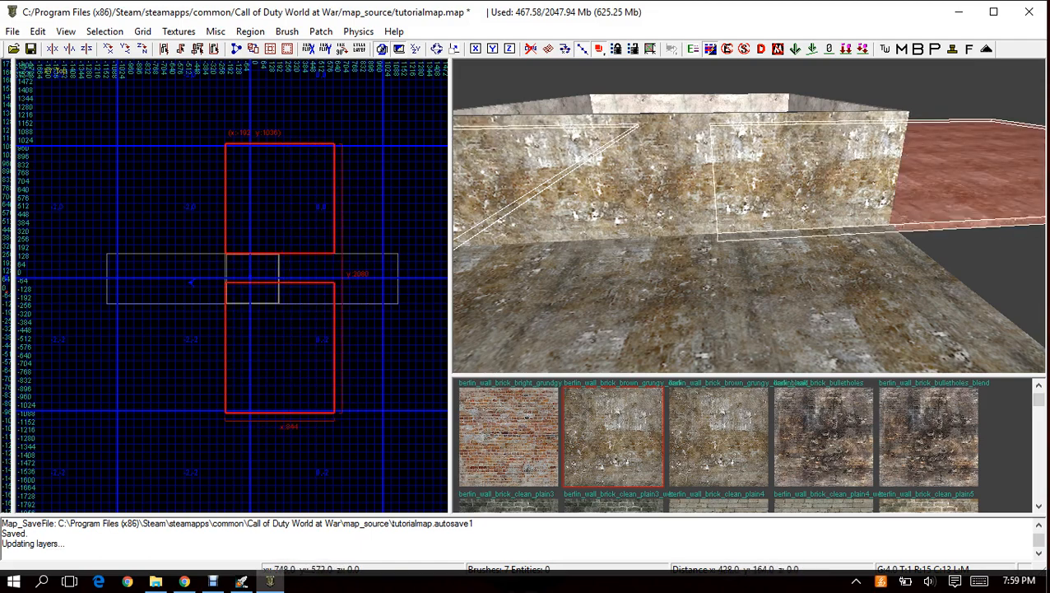
pyautogui.moveTo(347, 204)
pyautogui.mouseDown()
pyautogui.moveTo(325, 198)
pyautogui.moveTo(318, 231)
pyautogui.moveTo(347, 207)
pyautogui.moveTo(401, 243)
pyautogui.moveTo(270, 272)
pyautogui.moveTo(288, 272)
pyautogui.mouseUp()
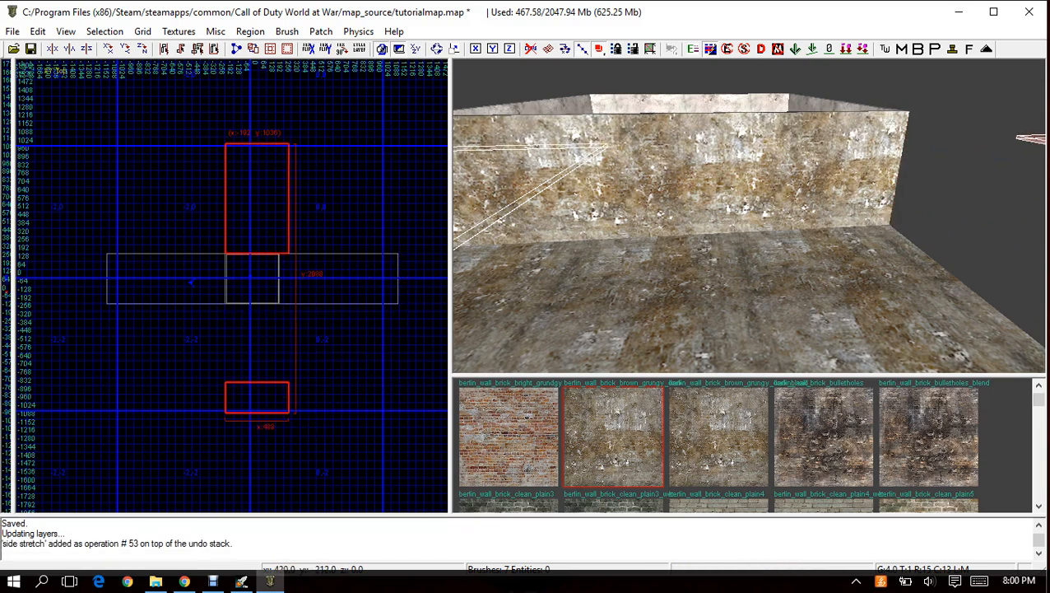
pyautogui.hotkey('ctrl', 'z')
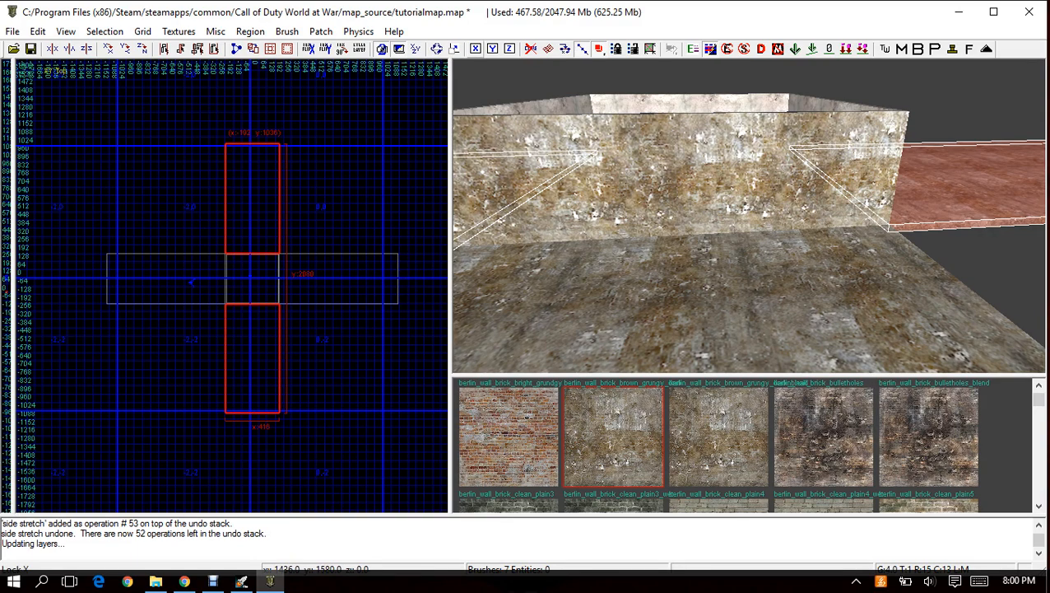
# Stretch both selected ground brushes along x only to the positive-x side brush's outer end, giving an x width of 1332 units.
pyautogui.moveTo(289, 224)
pyautogui.mouseDown()
pyautogui.moveTo(362, 370)
pyautogui.moveTo(290, 438)
pyautogui.moveTo(370, 395)
pyautogui.moveTo(399, 329)
pyautogui.moveTo(403, 280)
pyautogui.mouseUp()
pyautogui.scroll(7, 399, 256)
pyautogui.scroll(9, 395, 251)
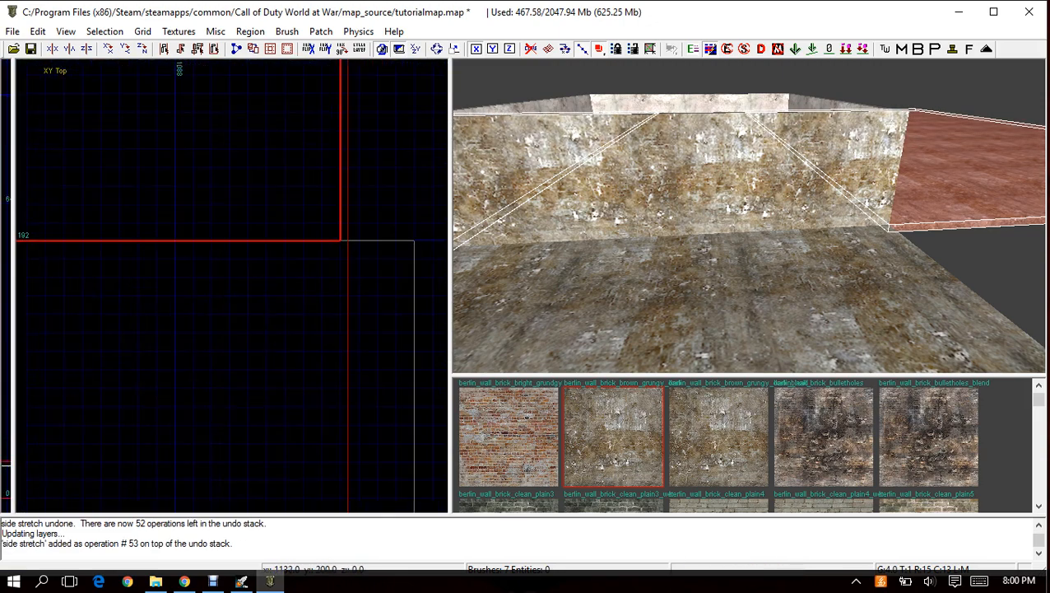
pyautogui.moveTo(410, 202)
pyautogui.mouseDown()
pyautogui.moveTo(449, 203)
pyautogui.moveTo(85, 216)
pyautogui.mouseUp()
pyautogui.scroll(-6, 86, 217)
pyautogui.moveTo(86, 226); pyautogui.dragTo(281, 253, button='right')
pyautogui.moveTo(271, 253); pyautogui.dragTo(242, 245)
pyautogui.scroll(-4, 238, 242)
pyautogui.scroll(-5, 231, 272)
pyautogui.moveTo(232, 271); pyautogui.dragTo(415, 221, button='right')
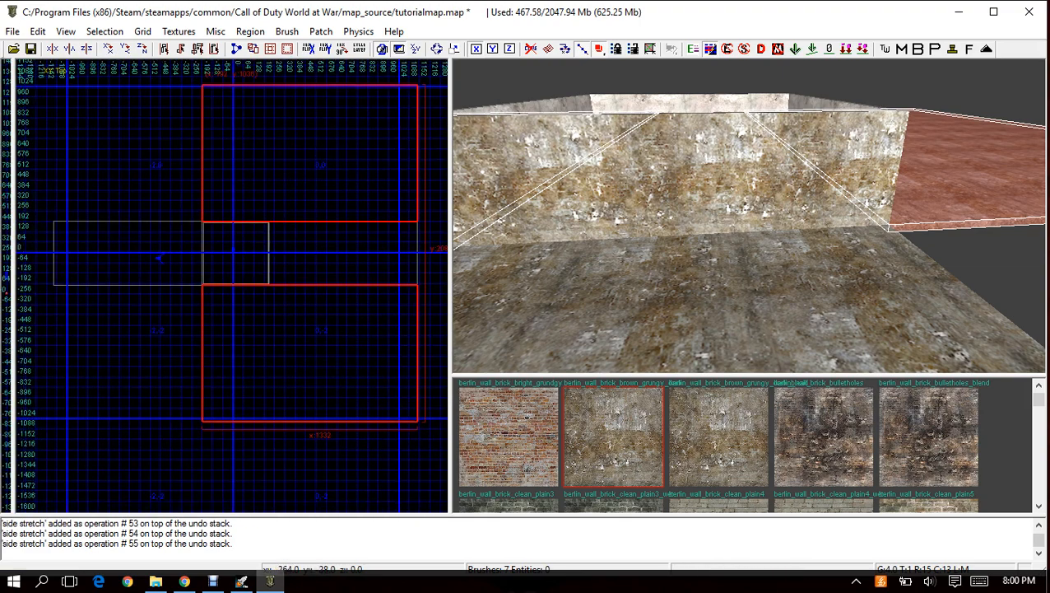
# Extend the two ground brushes in the negative x direction to x -1108, flush with the side brush's outer end, and deselect them.
pyautogui.moveTo(189, 194); pyautogui.dragTo(321, 224, button='right')
pyautogui.moveTo(321, 219); pyautogui.dragTo(180, 218)
pyautogui.scroll(5, 179, 218)
pyautogui.moveTo(188, 315); pyautogui.dragTo(181, 316)
pyautogui.scroll(-12, 182, 317)
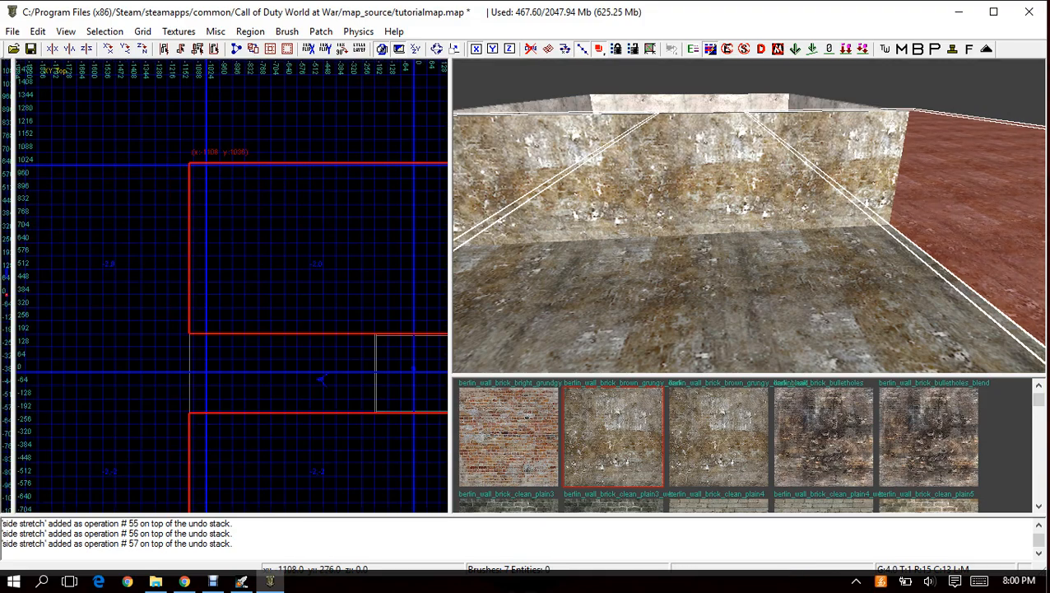
pyautogui.moveTo(278, 319); pyautogui.dragTo(230, 318, button='right')
pyautogui.press('Escape')
pyautogui.moveTo(708, 230); pyautogui.dragTo(754, 298, button='right')
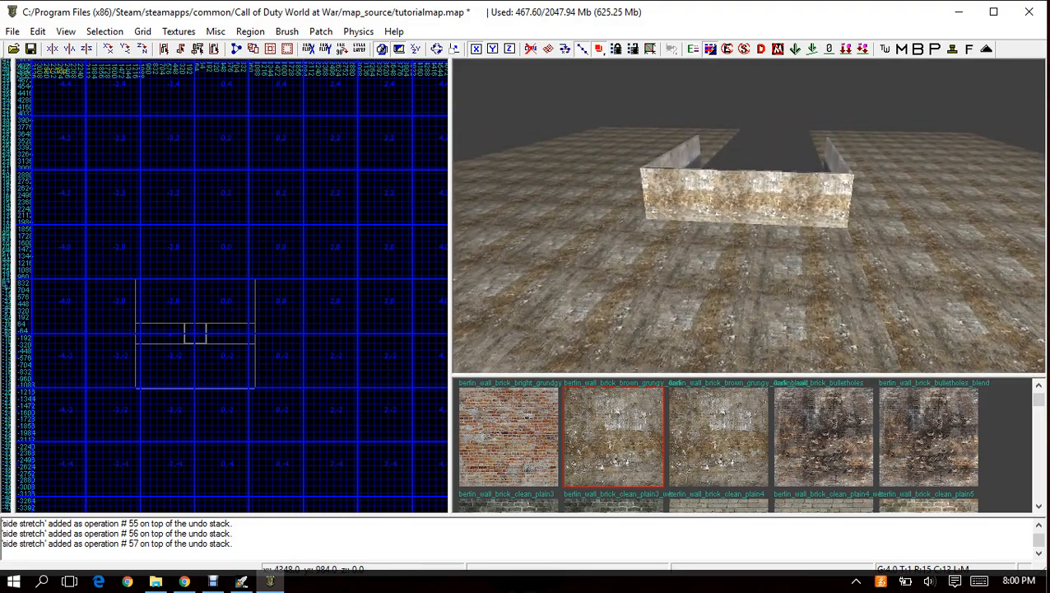
# Select all four ground brushes surrounding the room, leaving the walls unselected.
pyautogui.keyDown('shift'); pyautogui.click(691, 272); pyautogui.keyUp('shift')
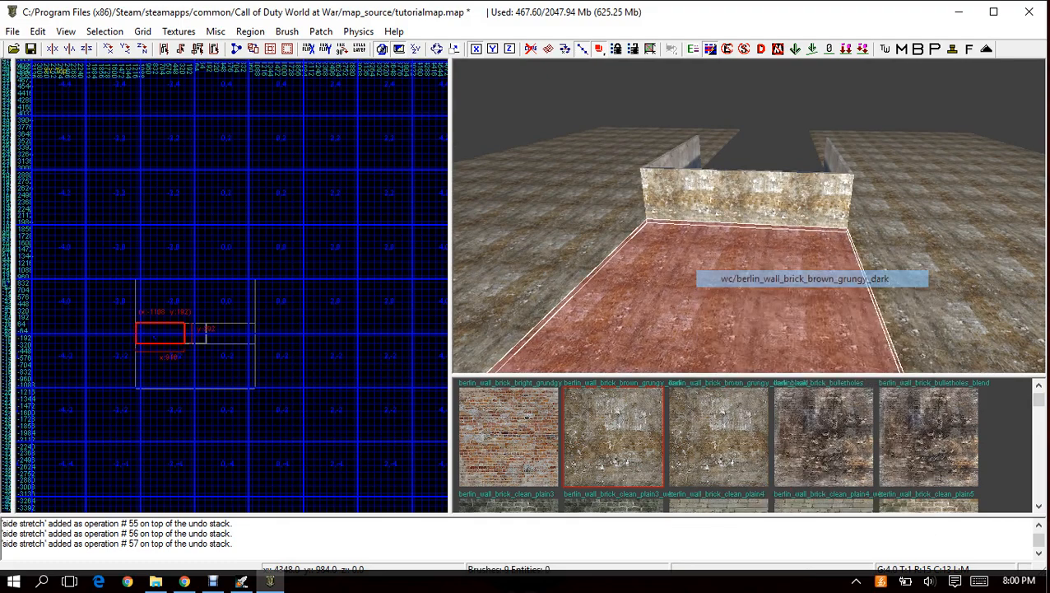
pyautogui.keyDown('shift'); pyautogui.click(757, 155); pyautogui.keyUp('shift')
pyautogui.keyDown('shift'); pyautogui.click(757, 154); pyautogui.keyUp('shift')
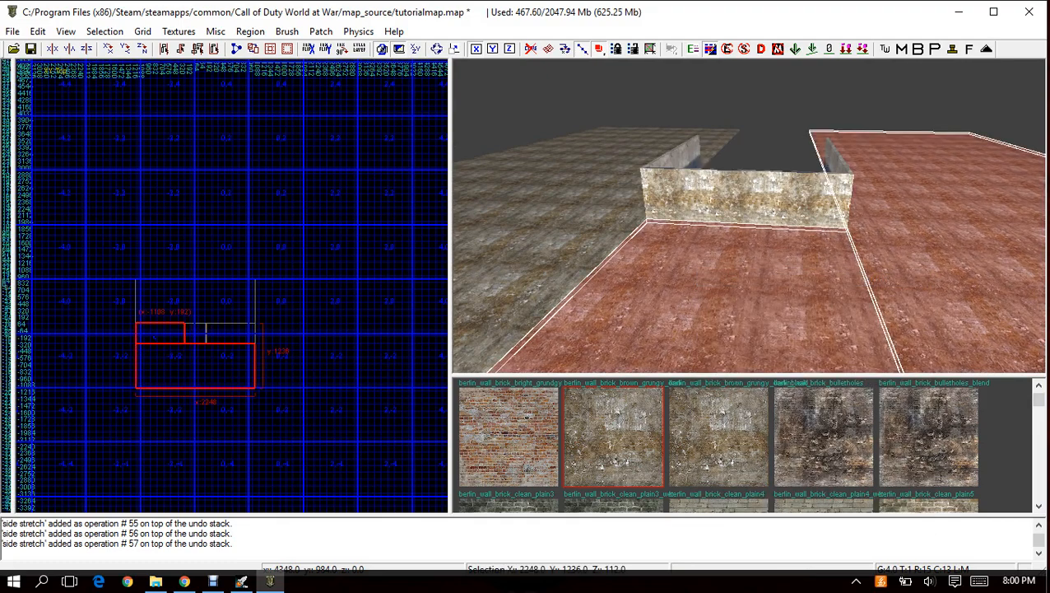
pyautogui.keyDown('shift'); pyautogui.click(584, 202); pyautogui.keyUp('shift')
pyautogui.moveTo(745, 202); pyautogui.dragTo(740, 169, button='right')
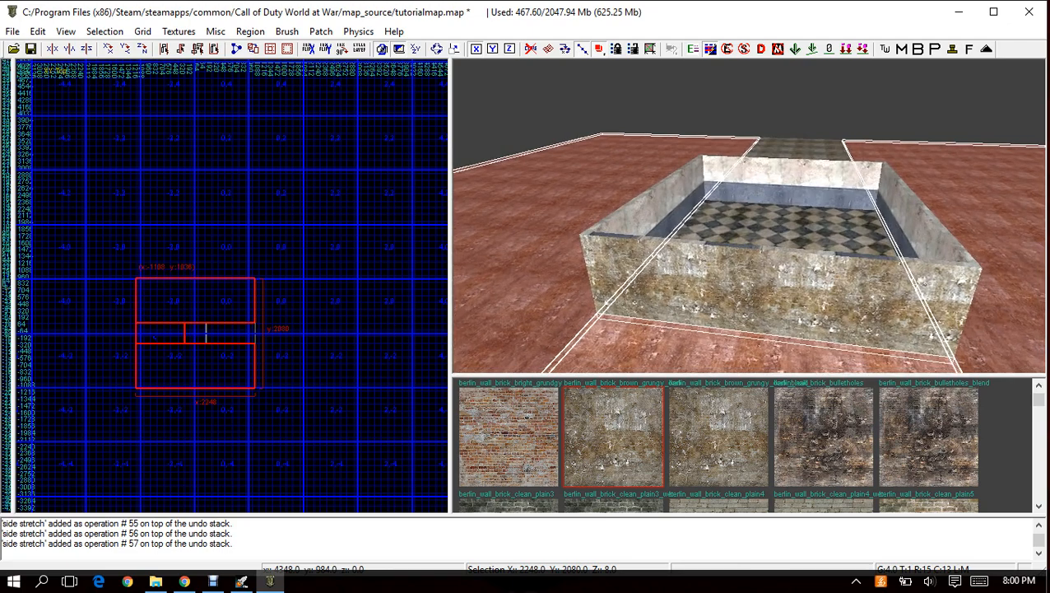
pyautogui.keyDown('shift'); pyautogui.click(765, 283); pyautogui.keyUp('shift')
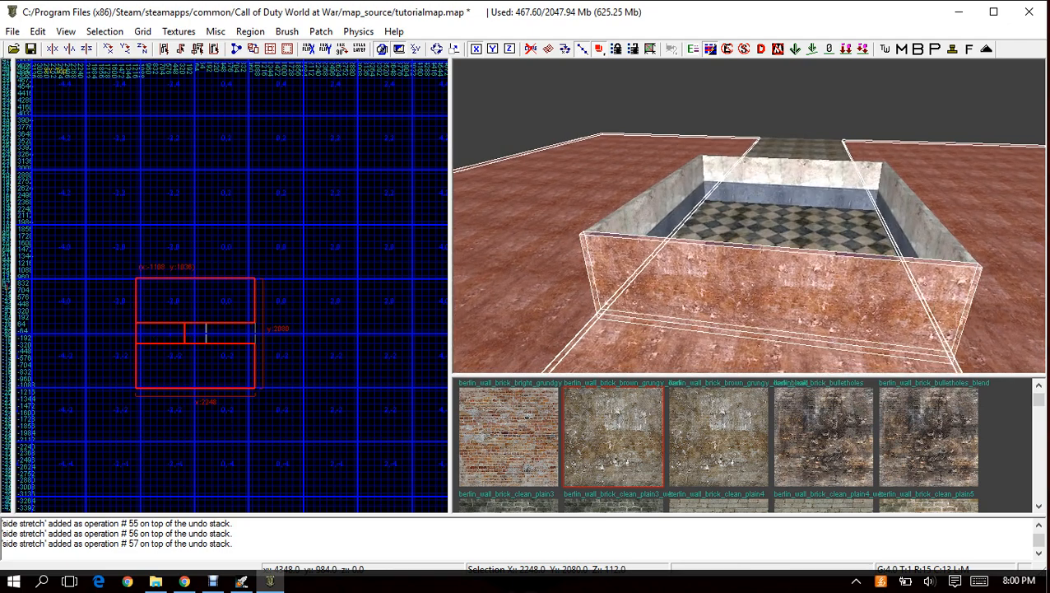
pyautogui.keyDown('shift'); pyautogui.click(765, 284); pyautogui.keyUp('shift')
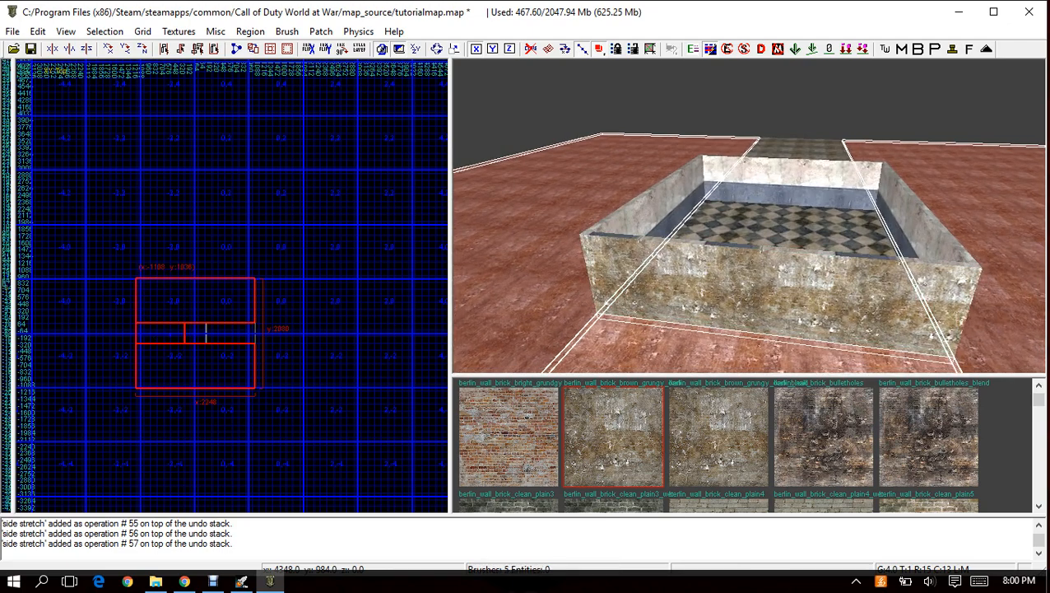
pyautogui.moveTo(765, 284); pyautogui.dragTo(758, 237, button='right')
pyautogui.keyDown('shift'); pyautogui.click(757, 237); pyautogui.keyUp('shift')
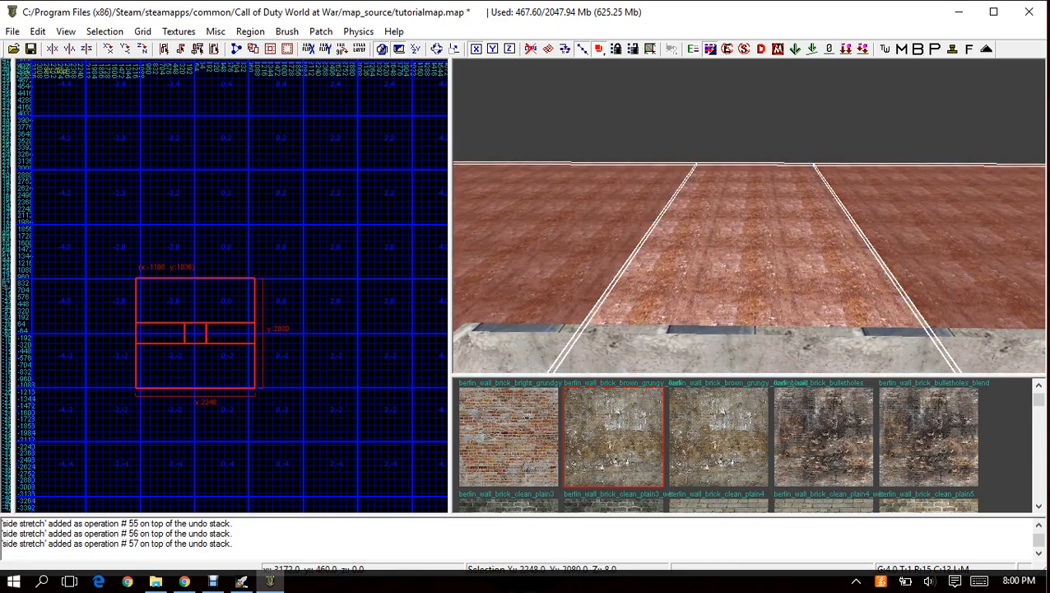
# Filter the available textures by the ground usage.
pyautogui.scroll(6, 137, 382)
pyautogui.moveTo(136, 382); pyautogui.dragTo(14, 502, button='right')
pyautogui.scroll(5, 261, 325)
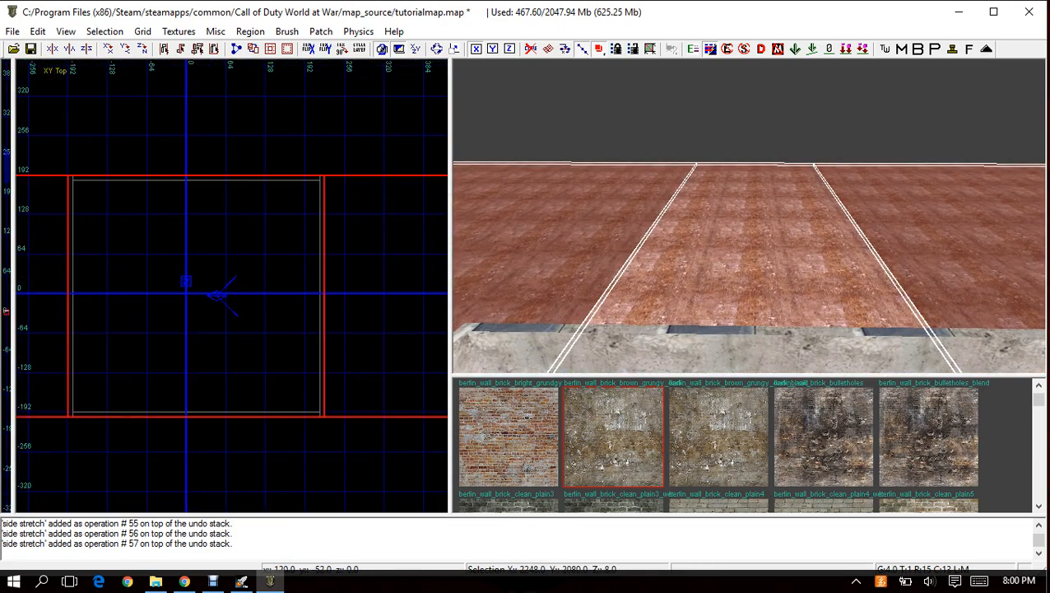
pyautogui.moveTo(261, 325); pyautogui.dragTo(300, 338, button='right')
pyautogui.click(216, 31)
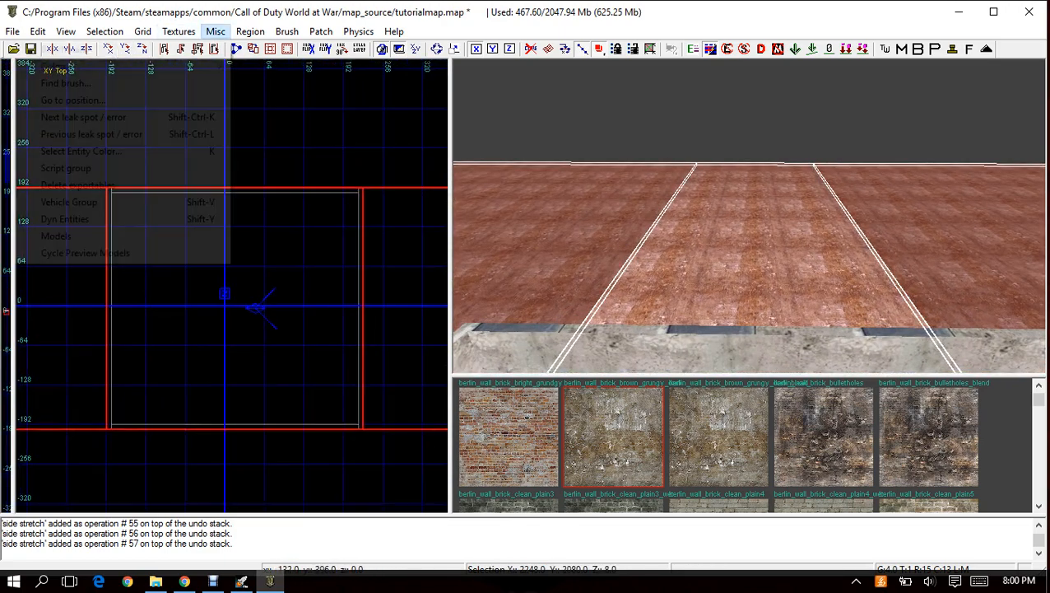
pyautogui.moveTo(178, 31)
pyautogui.moveTo(82, 263)
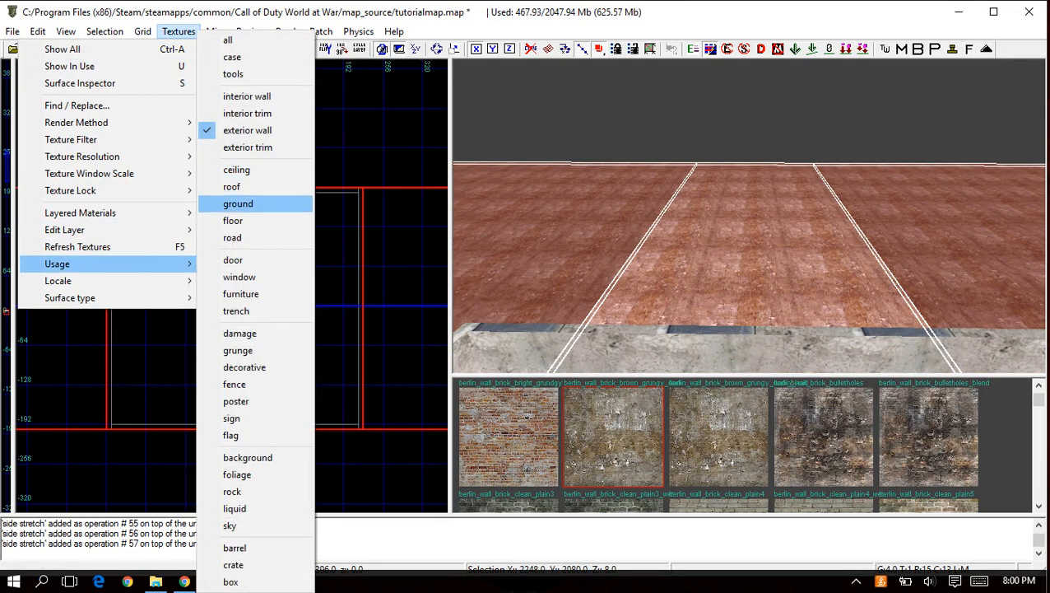
pyautogui.click(247, 203)
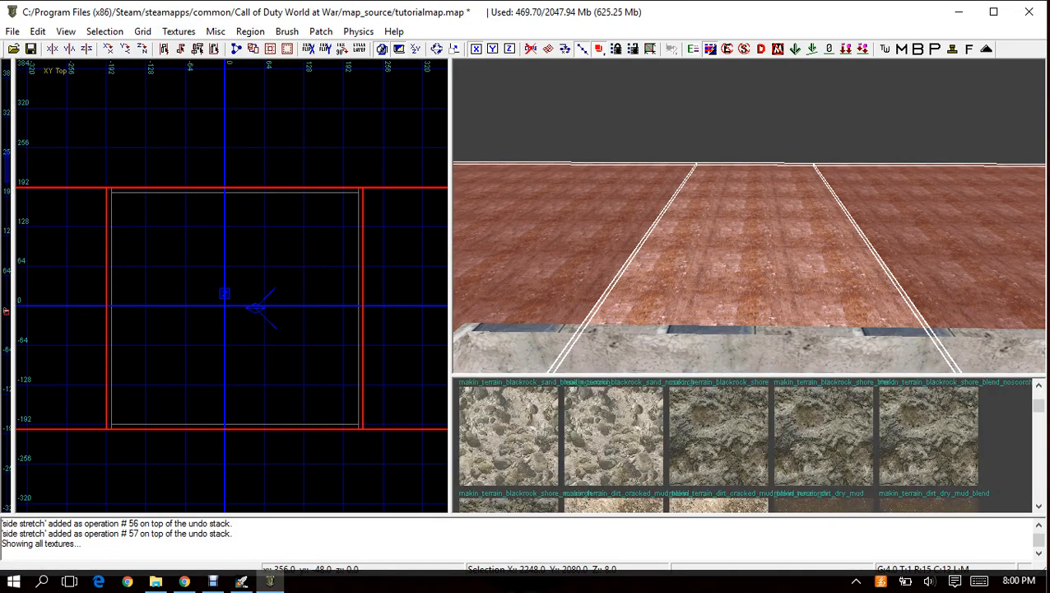
# Try makin_terrain_blackrock_shore on the ground brushes, replace it with a makin_terrain_grass_dark_patchy texture, and deselect them.
pyautogui.click(719, 436)
pyautogui.moveTo(732, 264); pyautogui.dragTo(708, 330, button='right')
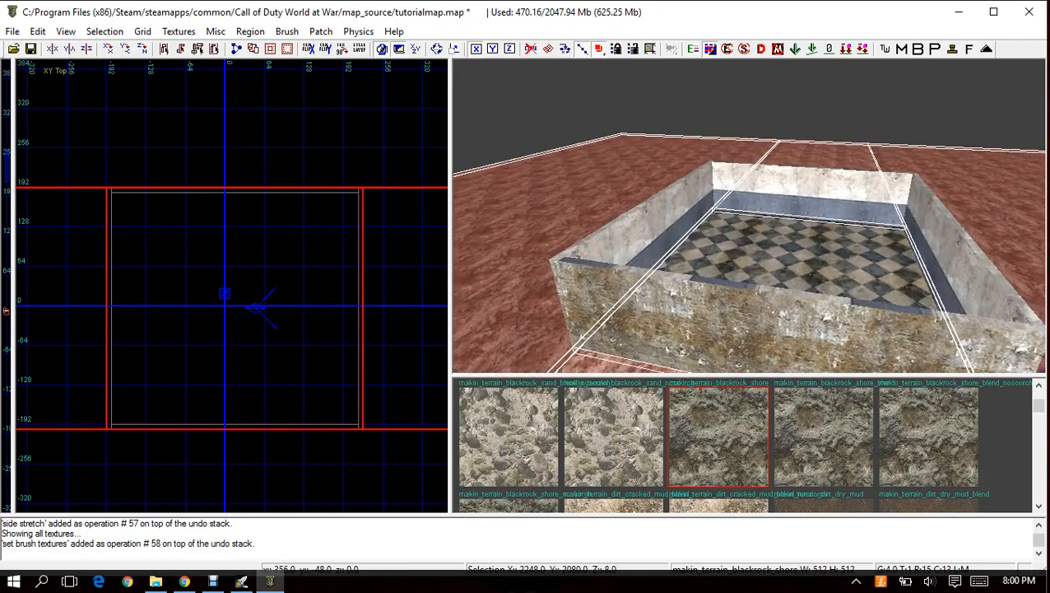
pyautogui.scroll(-3, 721, 445)
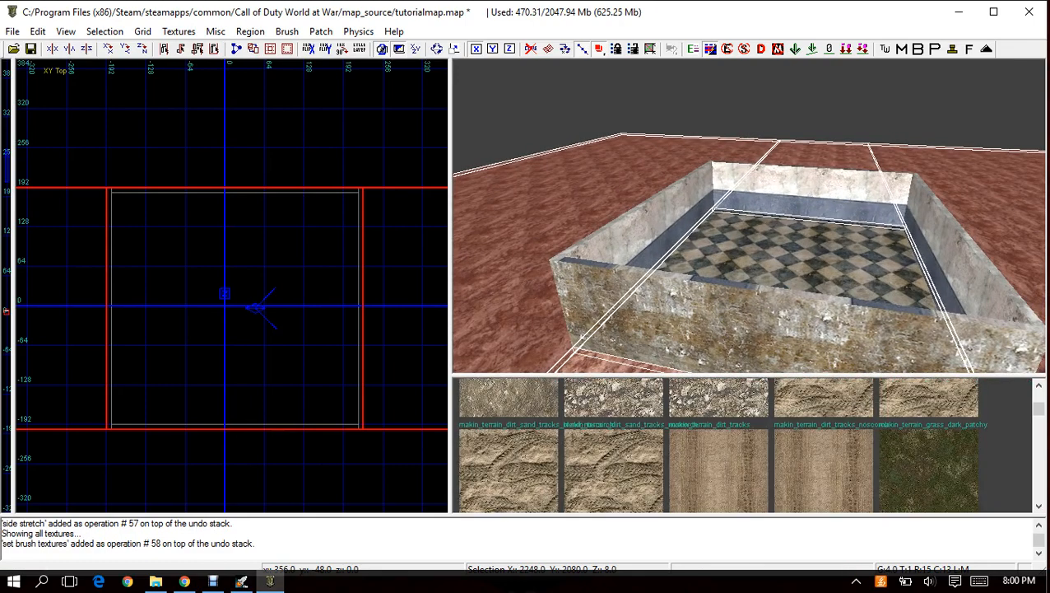
pyautogui.scroll(-5, 722, 445)
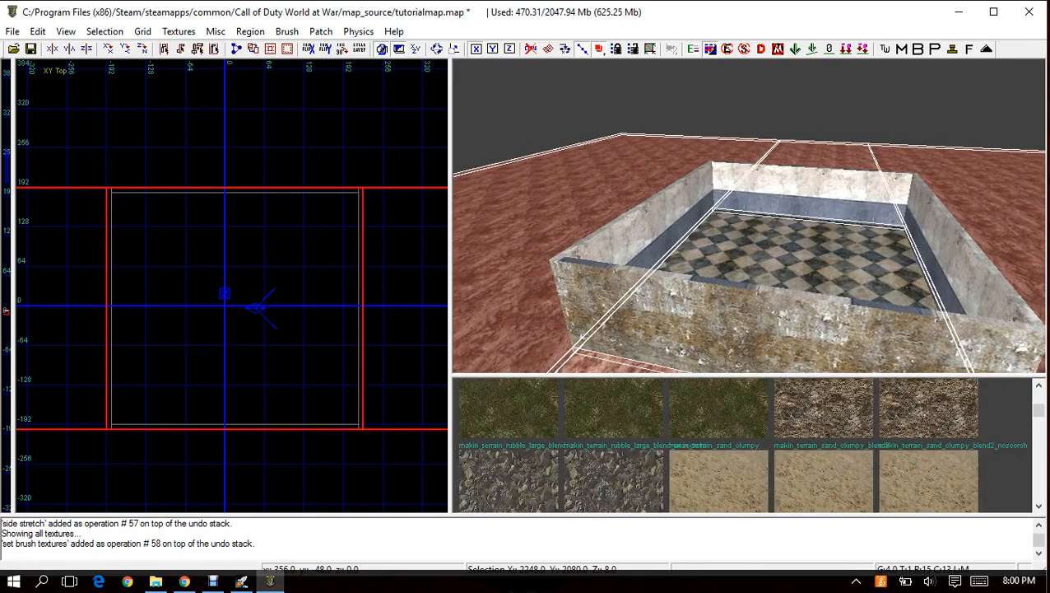
pyautogui.click(719, 410)
pyautogui.press('Escape')
pyautogui.moveTo(732, 264); pyautogui.dragTo(691, 144, button='right')
# Set the grid size to 8.
pyautogui.click(142, 31)
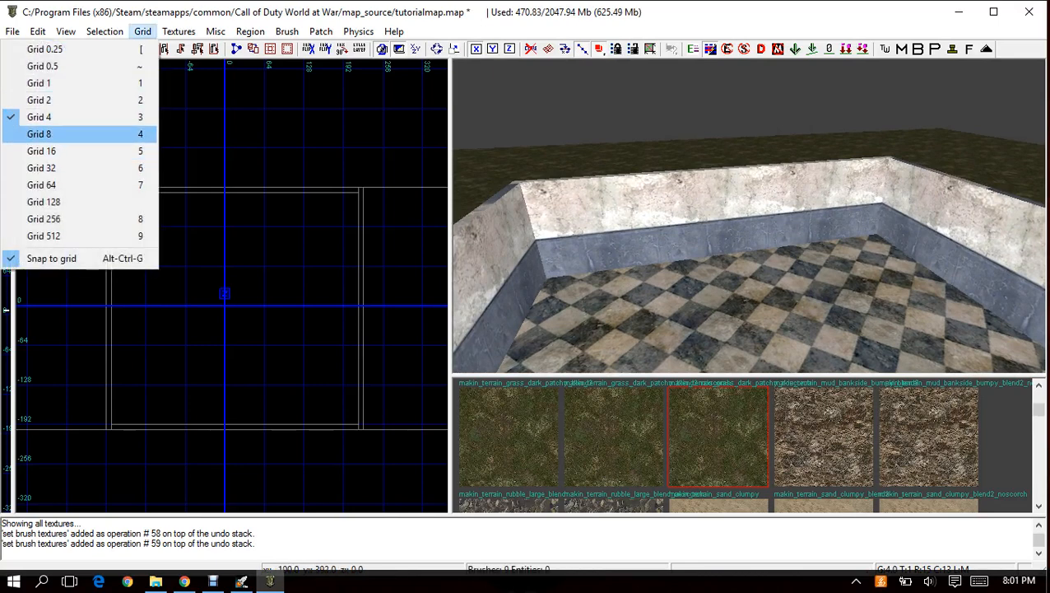
pyautogui.click(39, 133)
pyautogui.scroll(2, 231, 284)
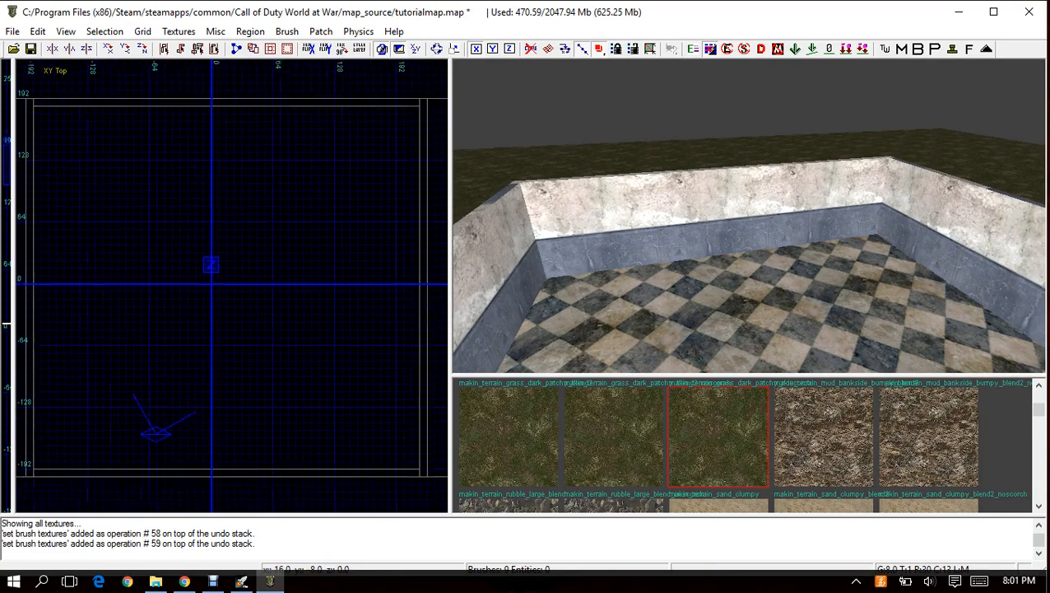
pyautogui.scroll(-2, 235, 285)
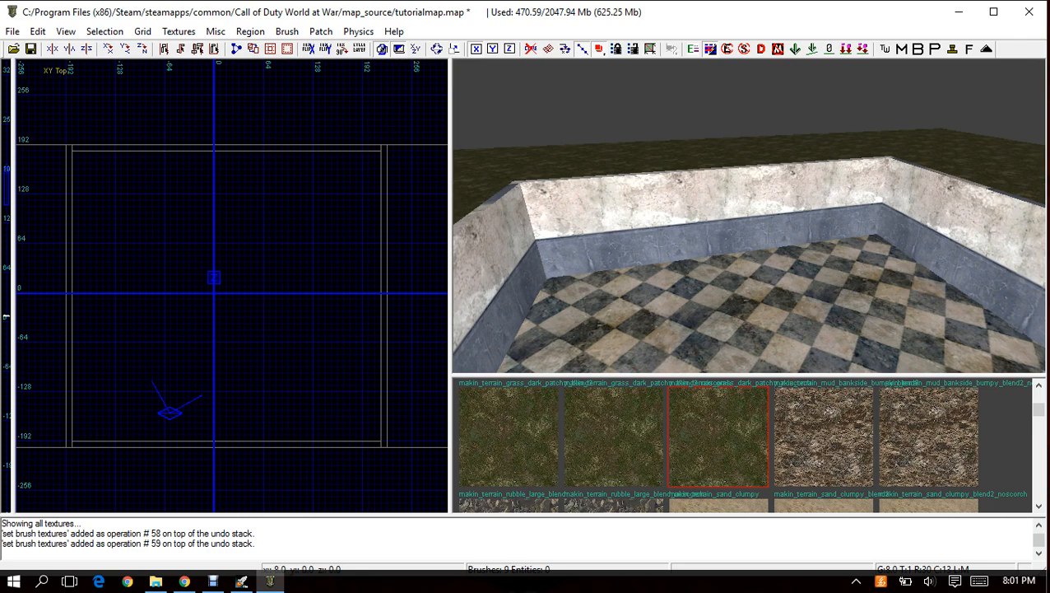
pyautogui.rightClick(219, 288)
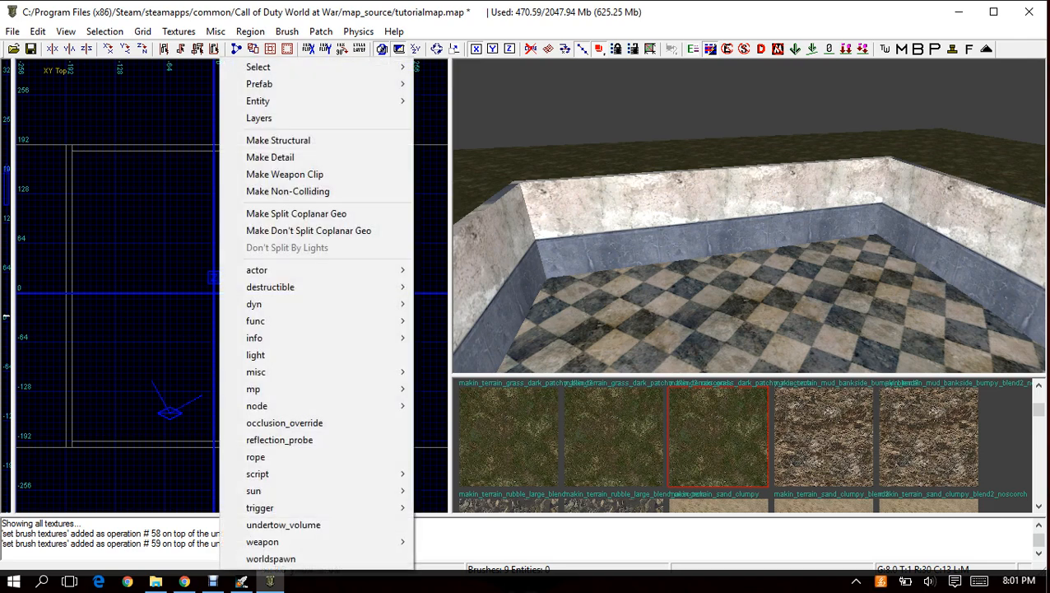
pyautogui.moveTo(272, 371)
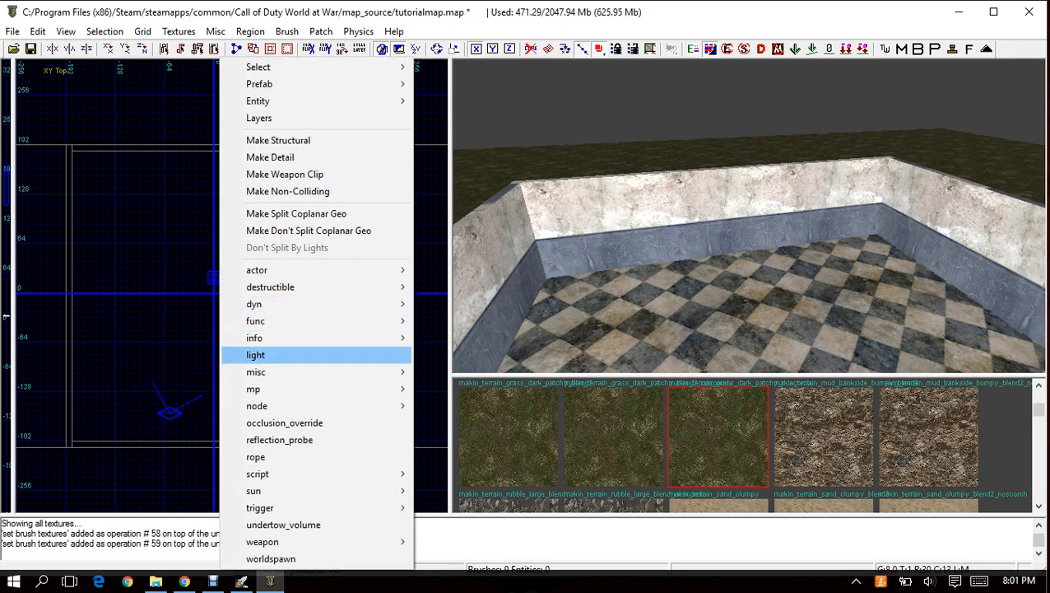
pyautogui.moveTo(272, 337)
pyautogui.moveTo(139, 405)
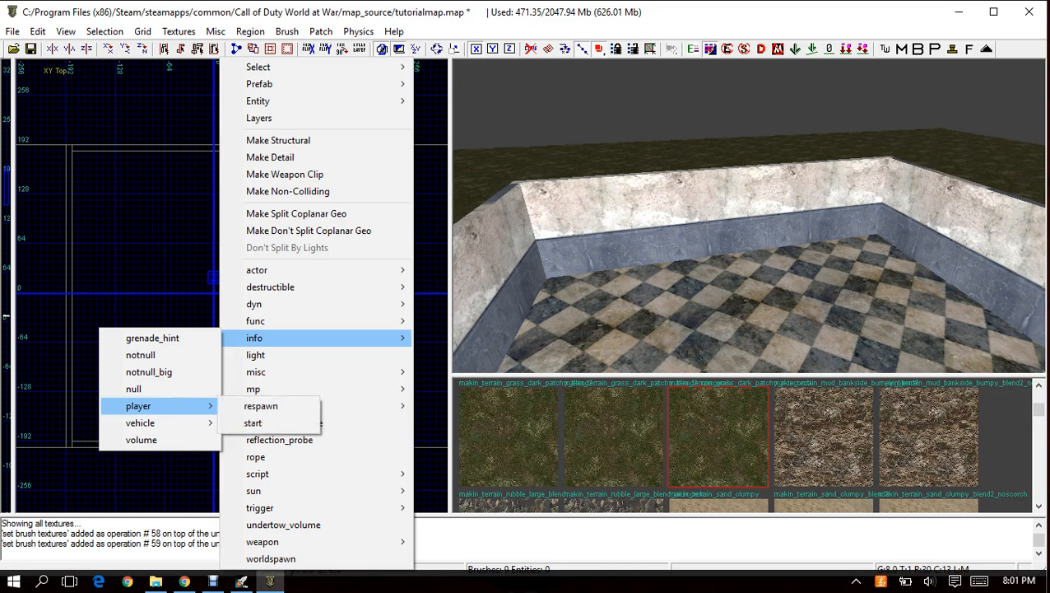
pyautogui.click(252, 422)
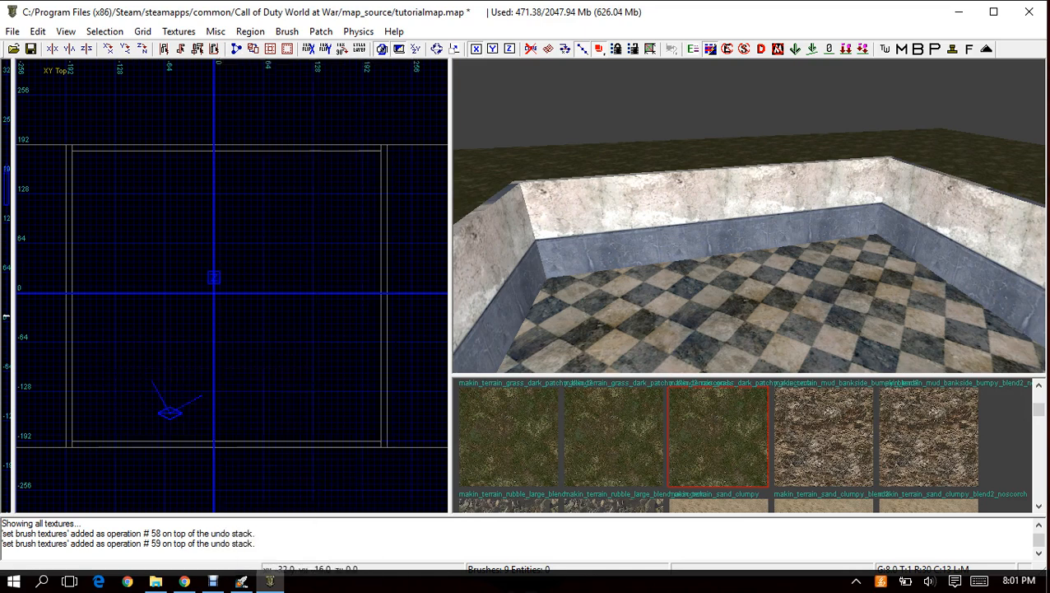
# Add an info_player_start entity inside the room and move it close to the origin.
pyautogui.rightClick(238, 336)
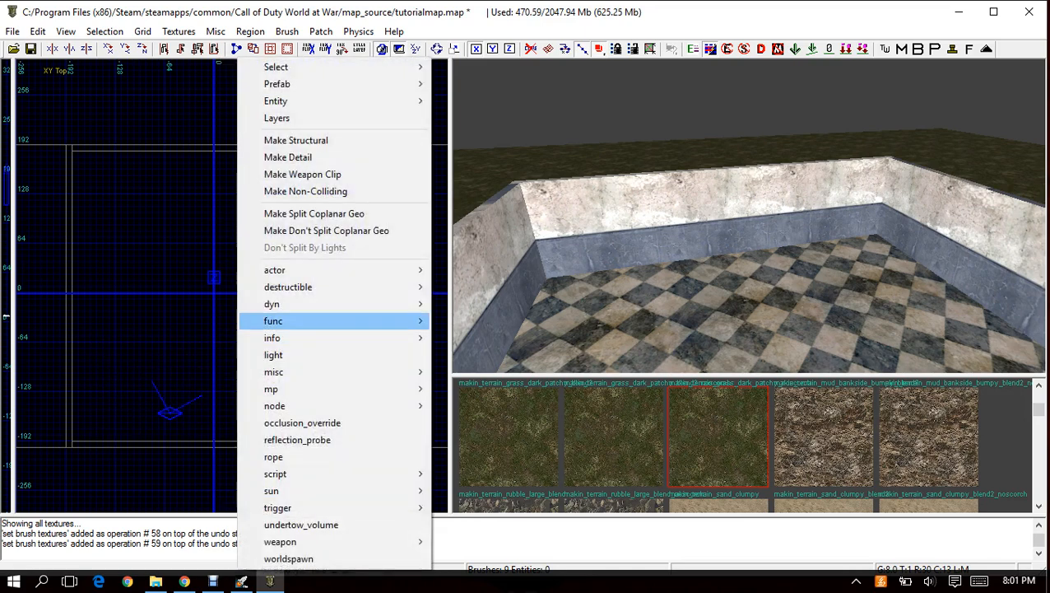
pyautogui.moveTo(265, 338)
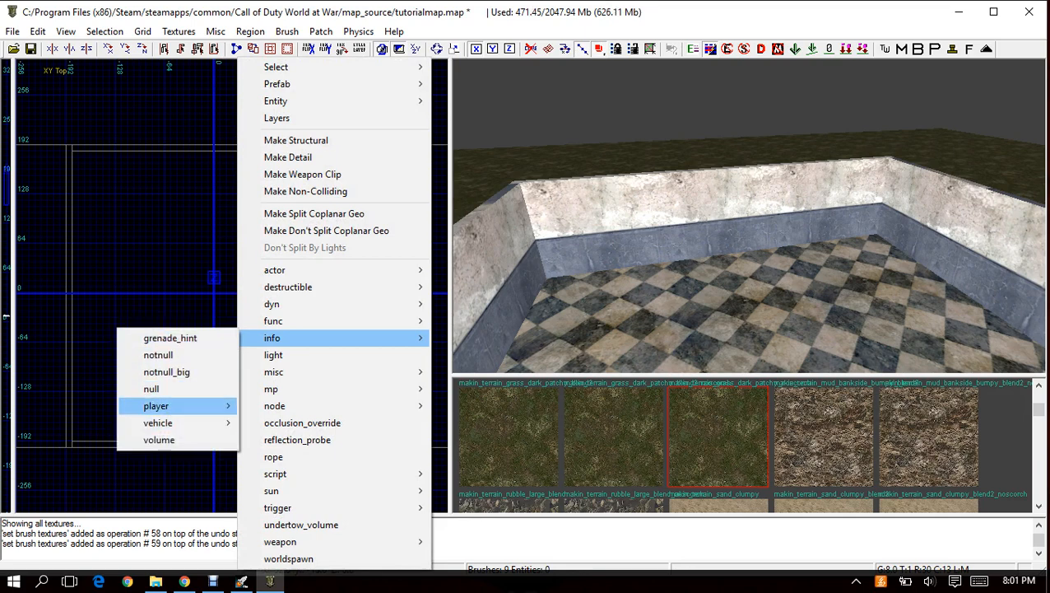
pyautogui.moveTo(156, 405)
pyautogui.click(51, 422)
pyautogui.moveTo(260, 298); pyautogui.dragTo(238, 295)
pyautogui.scroll(-6, 215, 294)
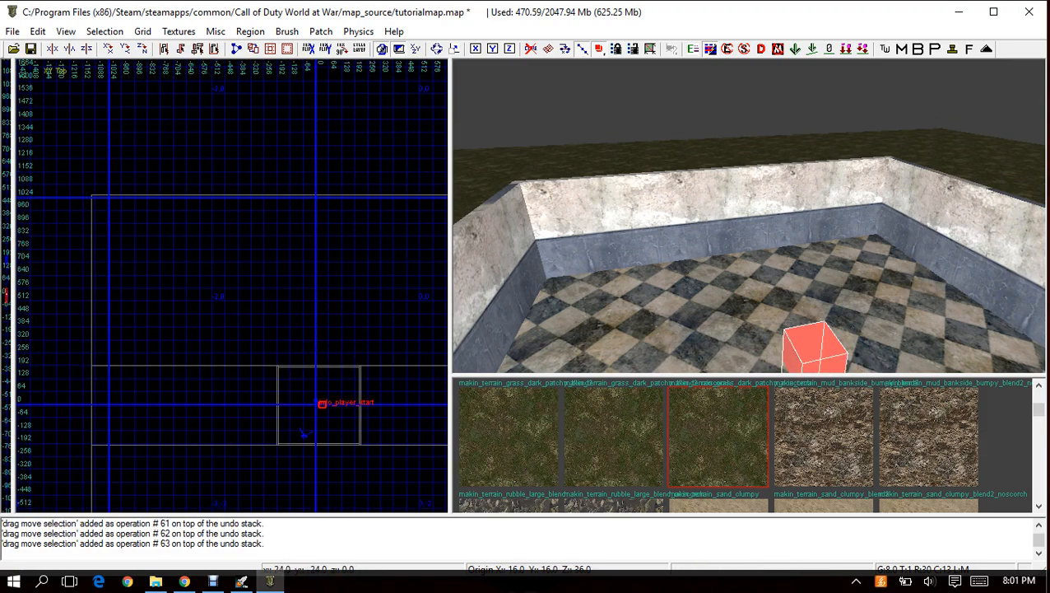
pyautogui.scroll(6, 333, 424)
pyautogui.moveTo(276, 330); pyautogui.dragTo(258, 314, button='right')
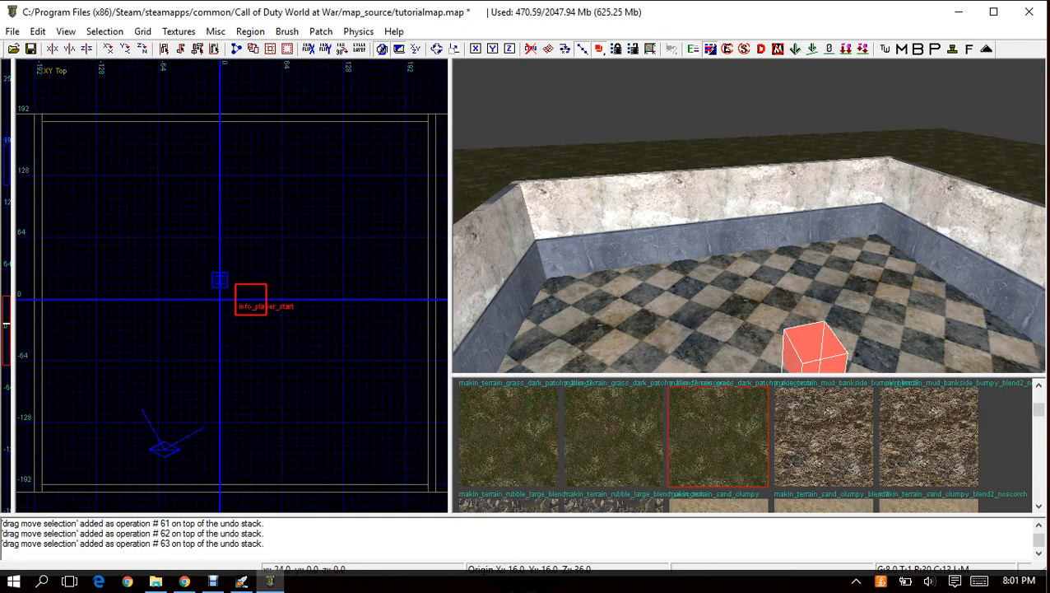
# Raise the info_player_start entity in the side view so it stands just above the room's floor, and deselect it.
pyautogui.moveTo(243, 298); pyautogui.dragTo(231, 254)
pyautogui.hotkey('ctrl', 'Tab')
pyautogui.hotkey('ctrl', 'Tab')
pyautogui.hotkey('ctrl', 'Tab')
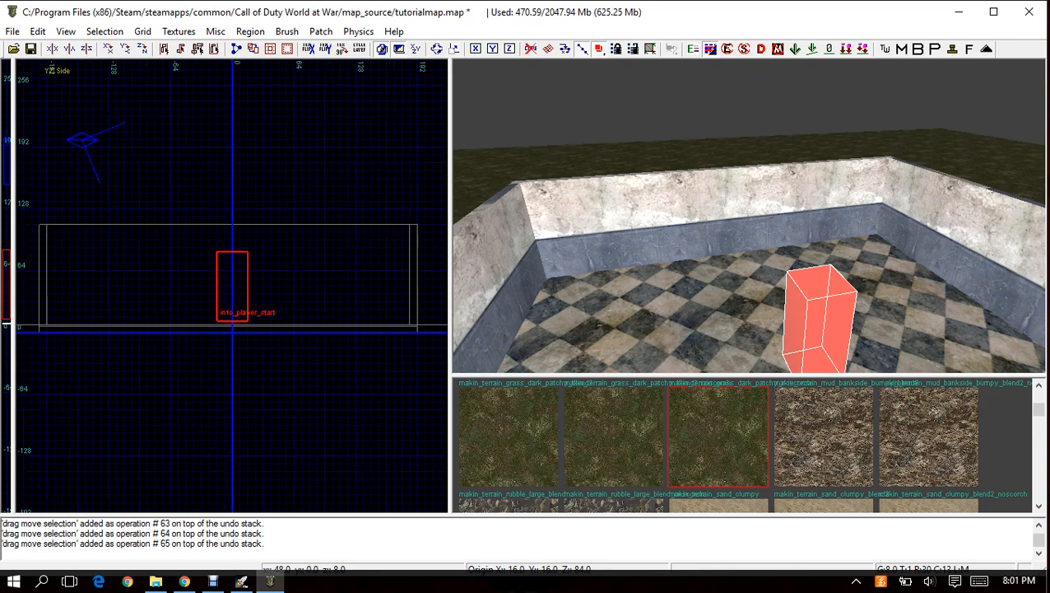
pyautogui.scroll(-1, 228, 300)
pyautogui.moveTo(228, 300); pyautogui.dragTo(237, 308, button='right')
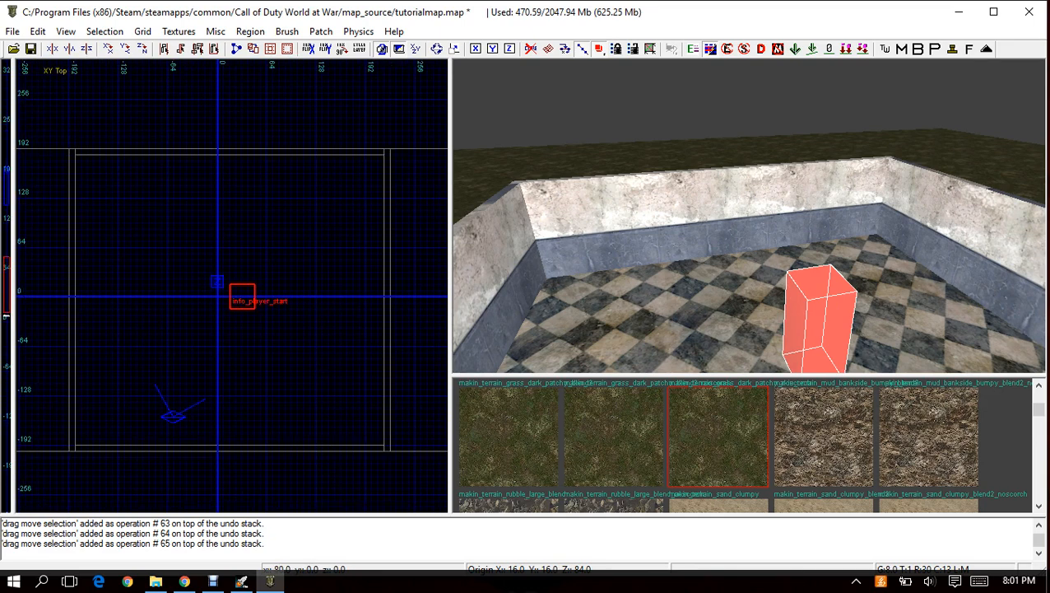
pyautogui.press('Escape')
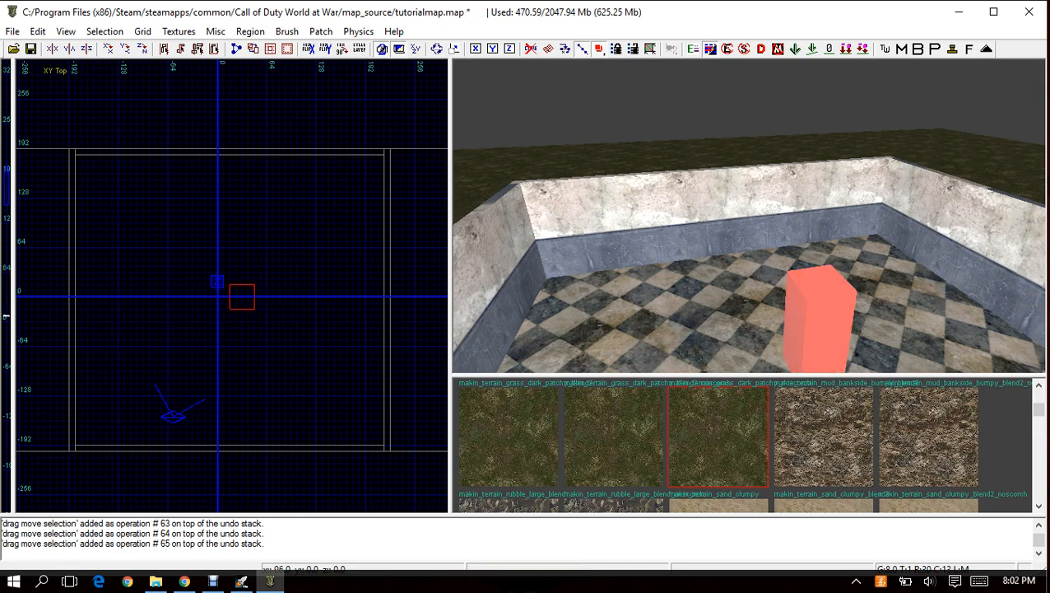
pyautogui.moveTo(700, 280); pyautogui.dragTo(761, 314, button='right')
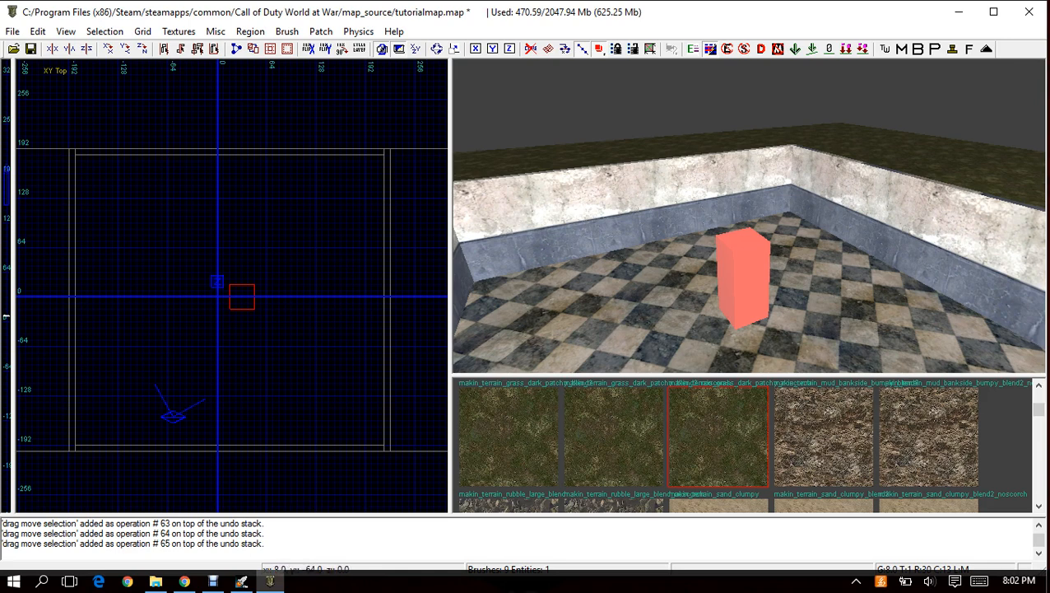
# Add a script_struct entity inside the room and place it just west of the info_player_start, centred on the horizontal axis.
pyautogui.rightClick(240, 260)
pyautogui.click(219, 272)
pyautogui.rightClick(206, 292)
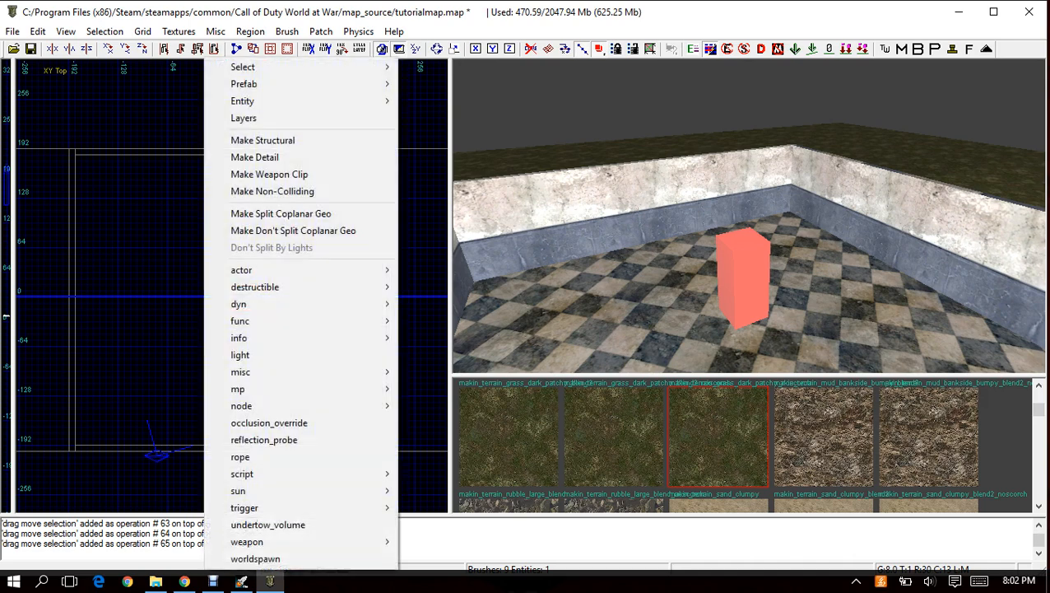
pyautogui.moveTo(247, 371)
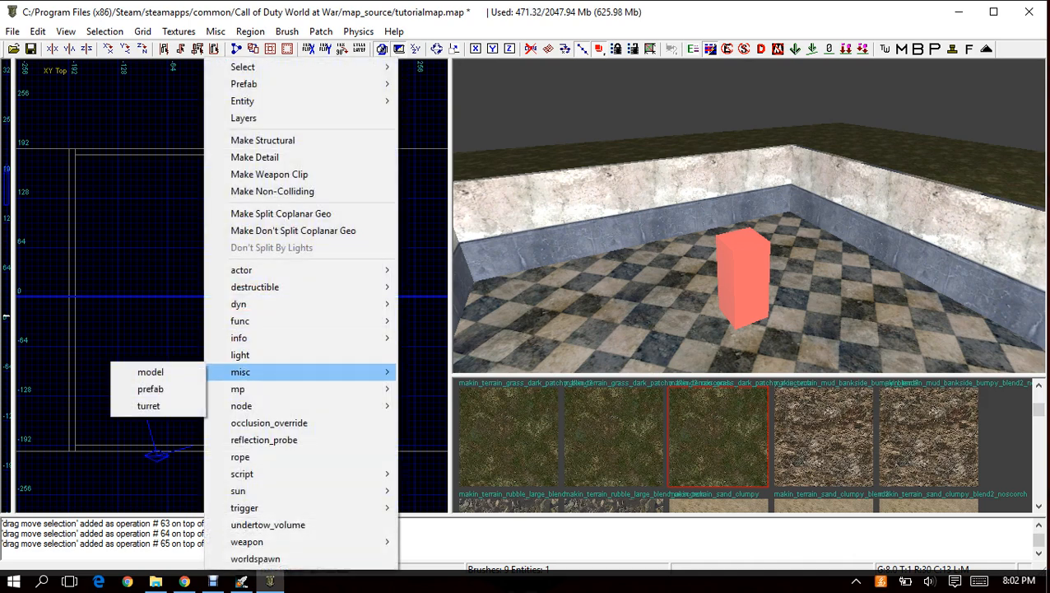
pyautogui.moveTo(243, 473)
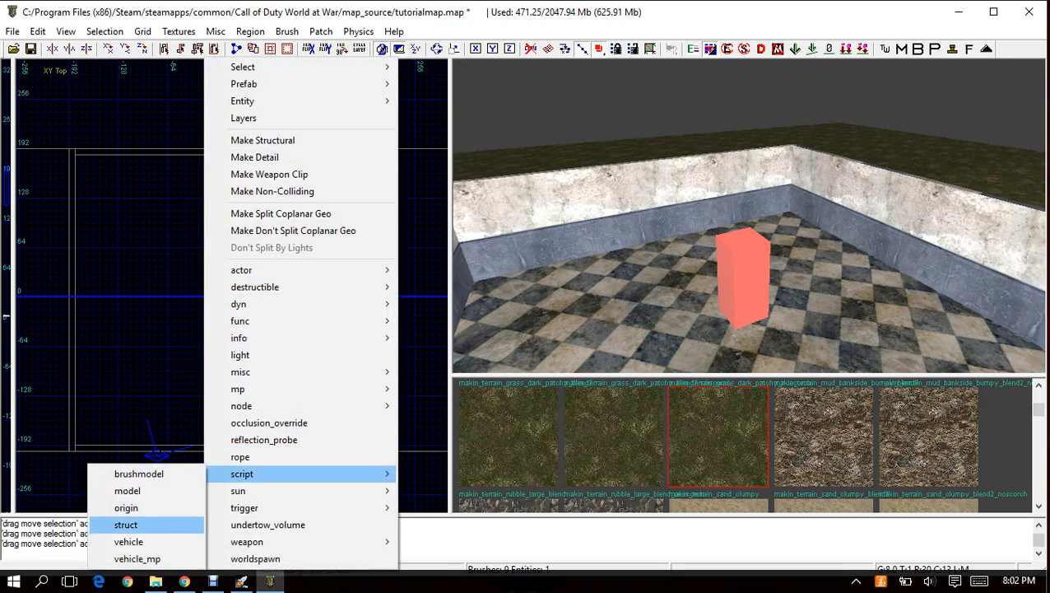
pyautogui.click(119, 522)
pyautogui.moveTo(211, 290); pyautogui.dragTo(199, 297)
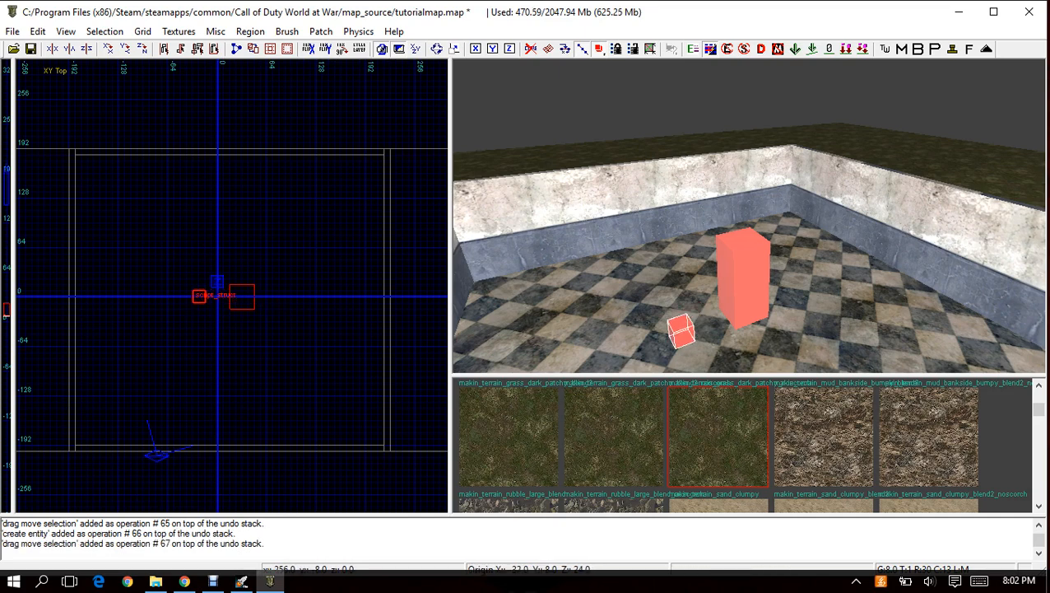
# Raise the script_struct by 8 units in the front view so it floats just above the room's floor, and return to the top view.
pyautogui.hotkey('ctrl', 'Tab')
pyautogui.scroll(5, 225, 301)
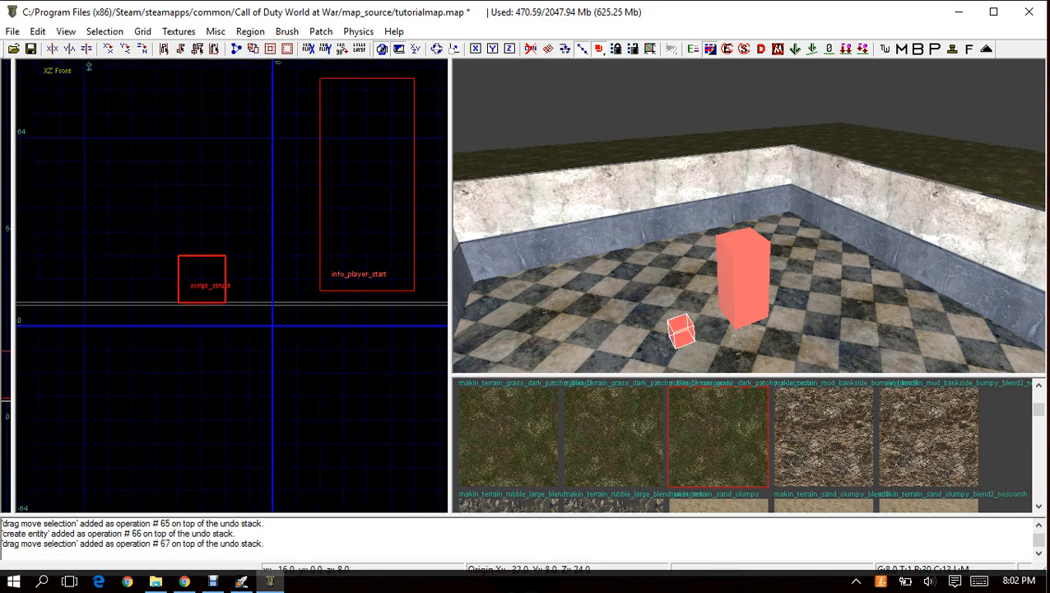
pyautogui.moveTo(201, 283); pyautogui.dragTo(202, 261)
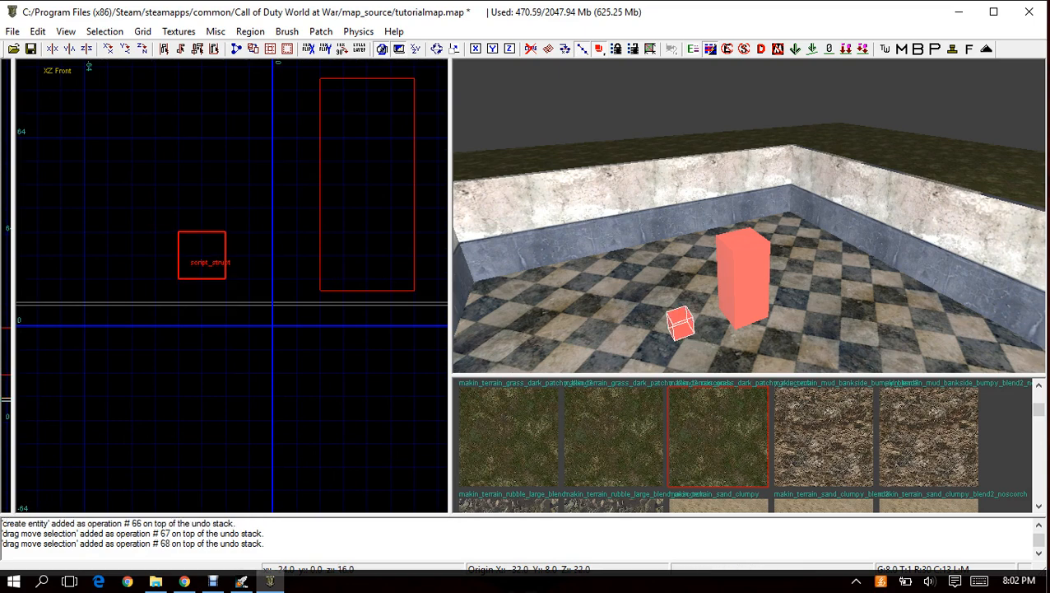
pyautogui.scroll(-6, 209, 270)
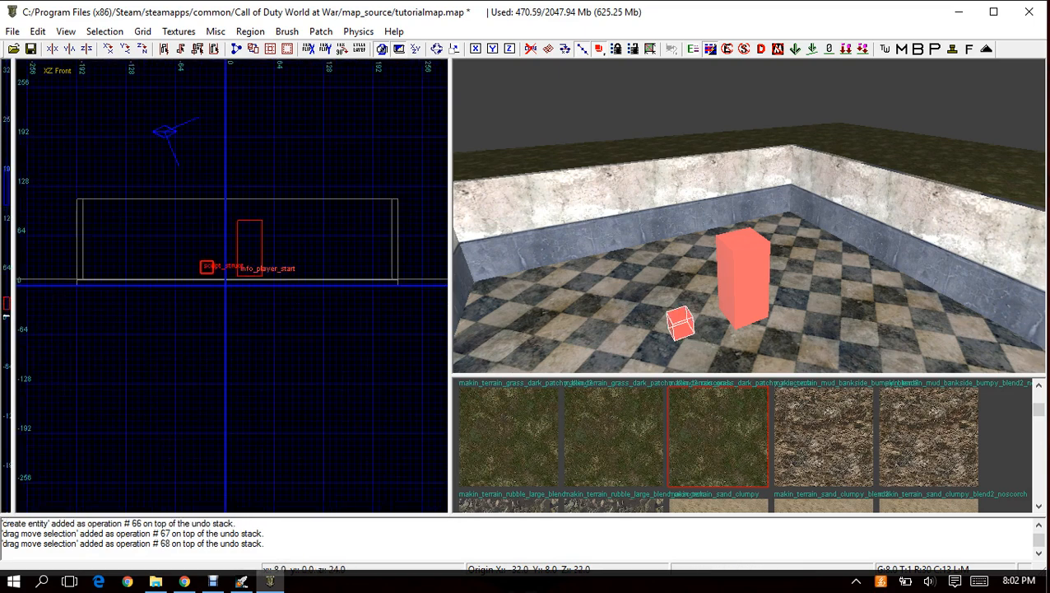
pyautogui.moveTo(232, 267); pyautogui.dragTo(219, 288, button='right')
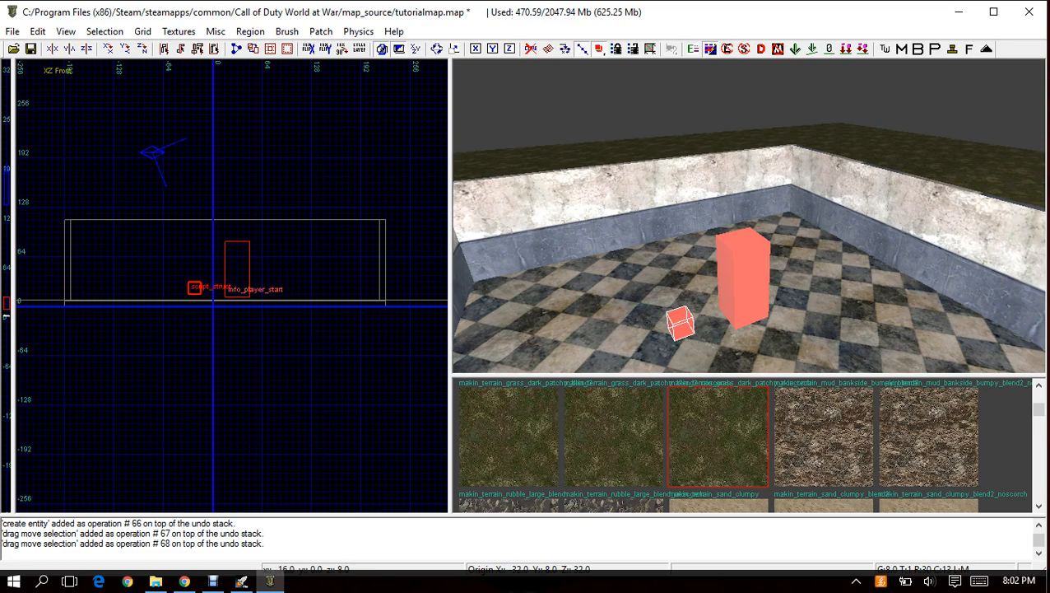
pyautogui.scroll(2, 247, 300)
pyautogui.hotkey('ctrl', 'Tab')
pyautogui.hotkey('ctrl', 'Tab')
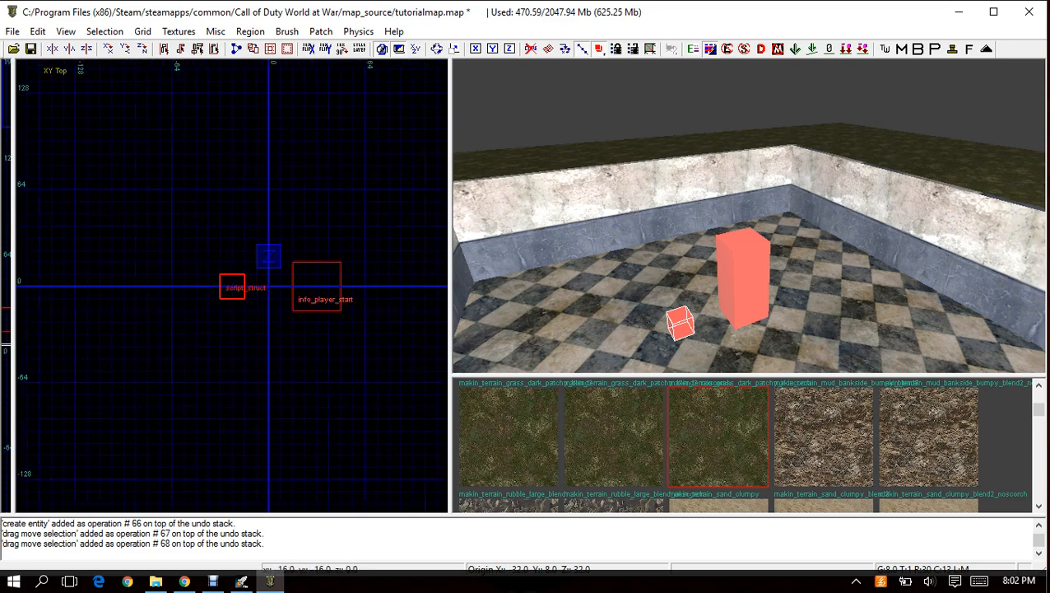
pyautogui.scroll(-2, 232, 285)
pyautogui.moveTo(277, 310); pyautogui.dragTo(248, 310, button='right')
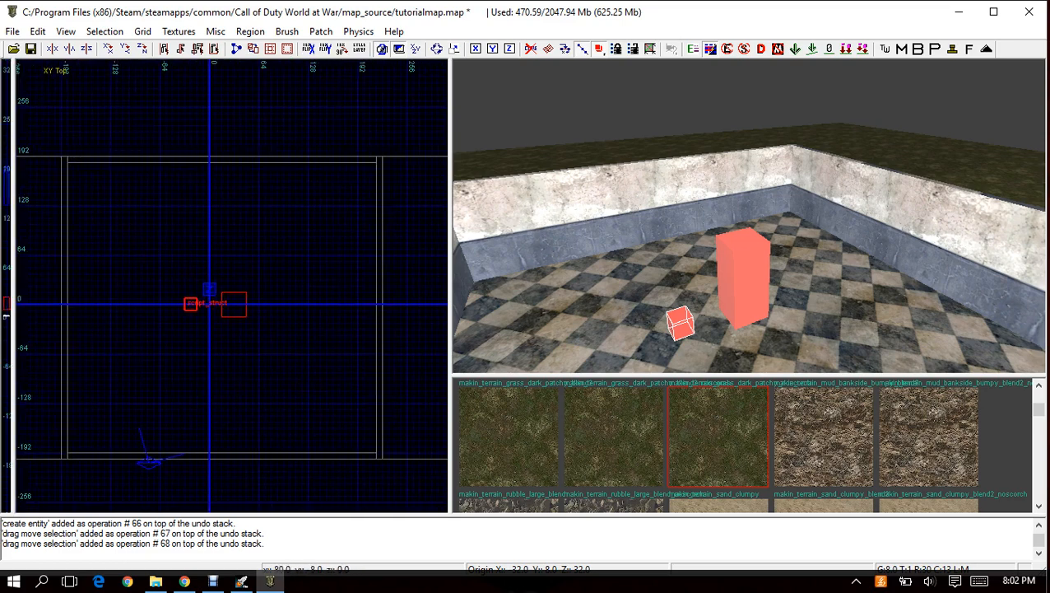
# Open the entity properties of the script_struct and move the window clear of the 2D view.
pyautogui.press('n')
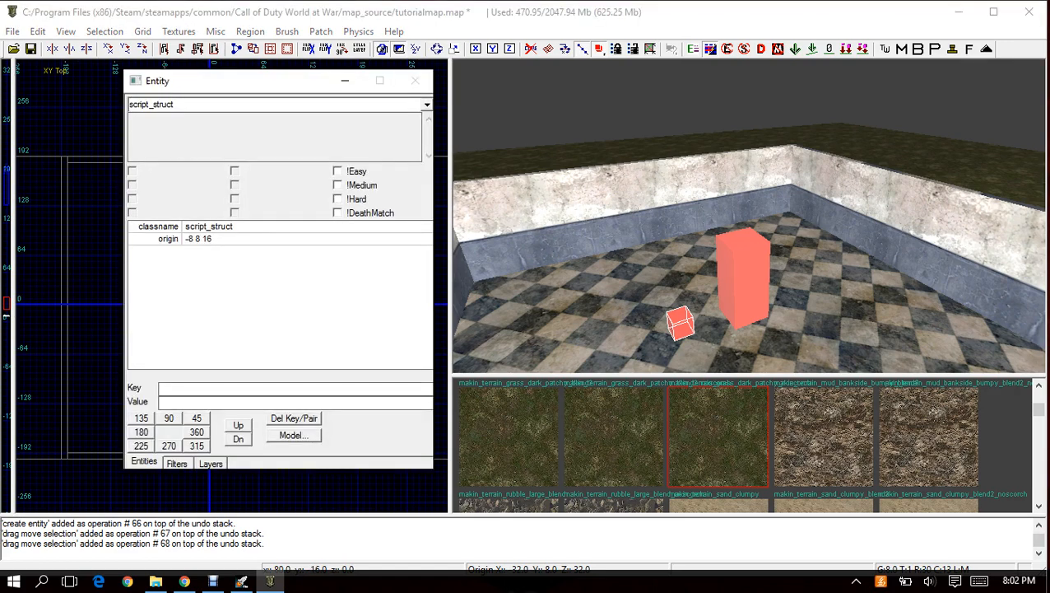
pyautogui.moveTo(232, 81); pyautogui.dragTo(521, 68)
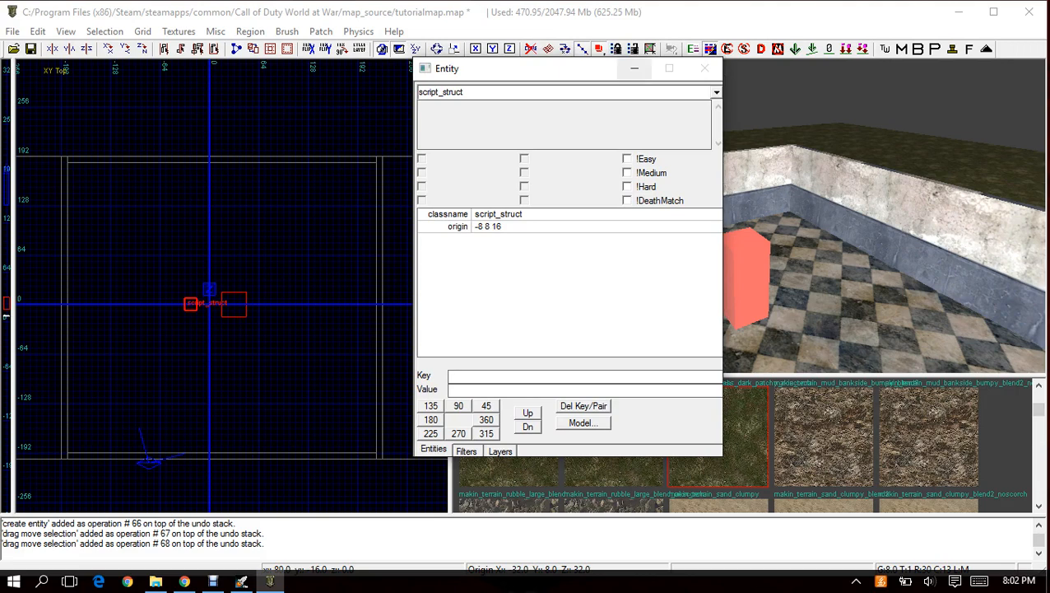
pyautogui.click(634, 68)
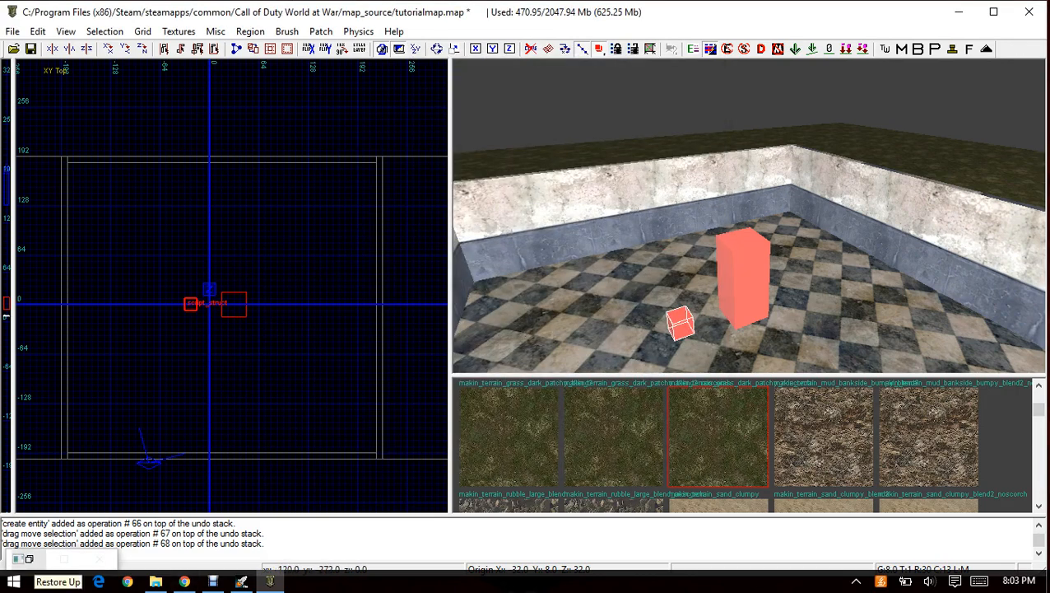
pyautogui.click(31, 559)
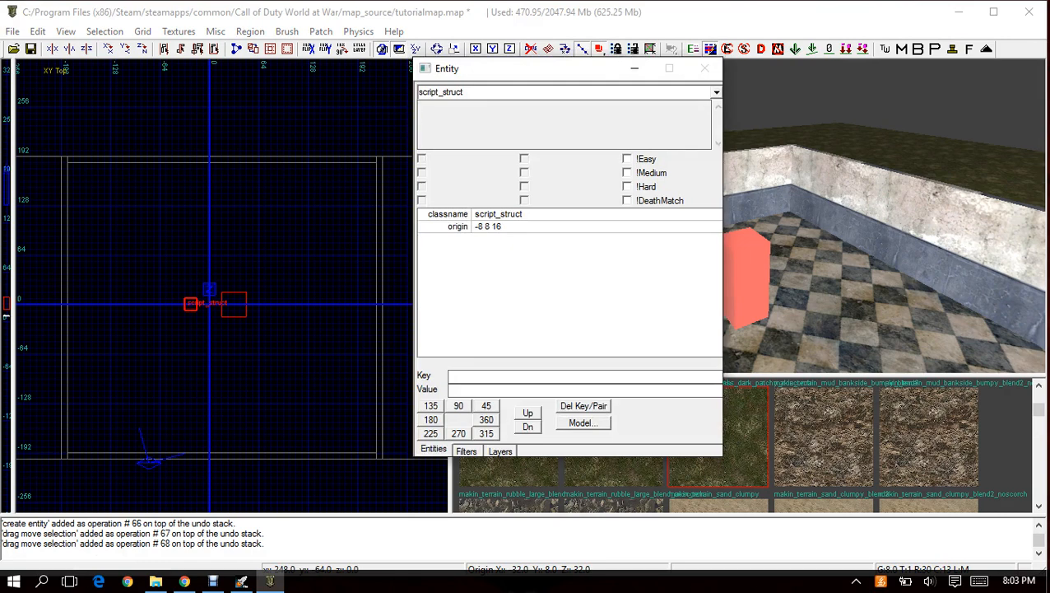
pyautogui.press('n')
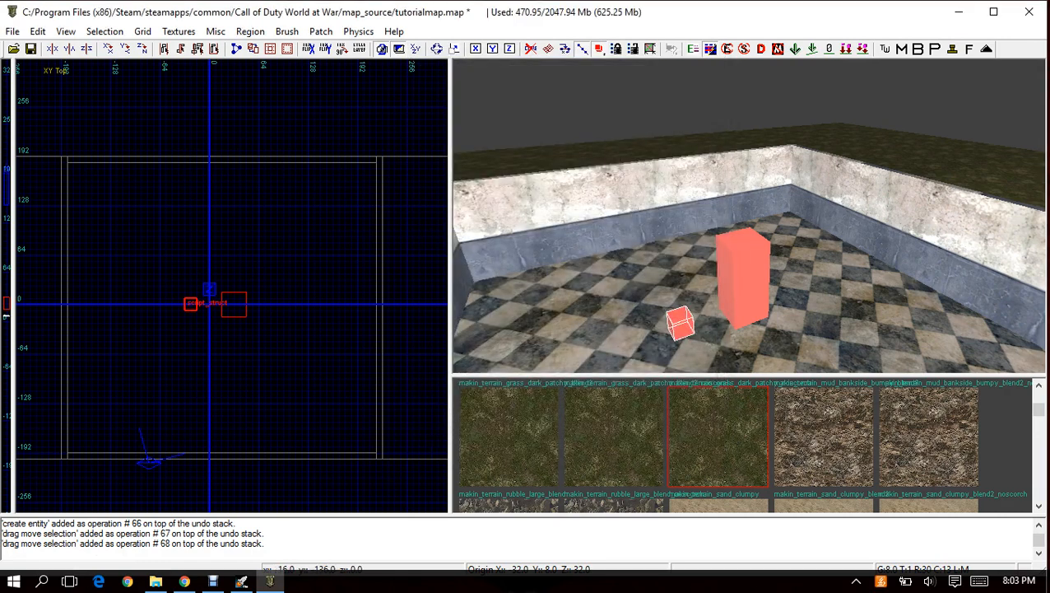
pyautogui.write('n')
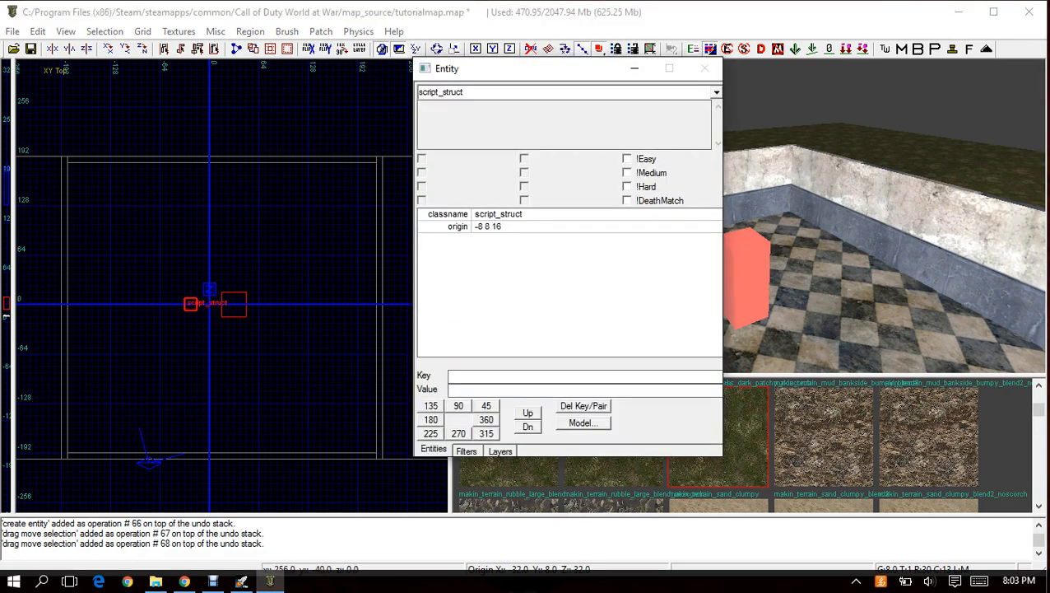
pyautogui.write('targetname')
# Give the script_struct the key targetname with the value initial_spawn_points, and deselect it.
pyautogui.press('Tab')
pyautogui.write('initial_spawn')
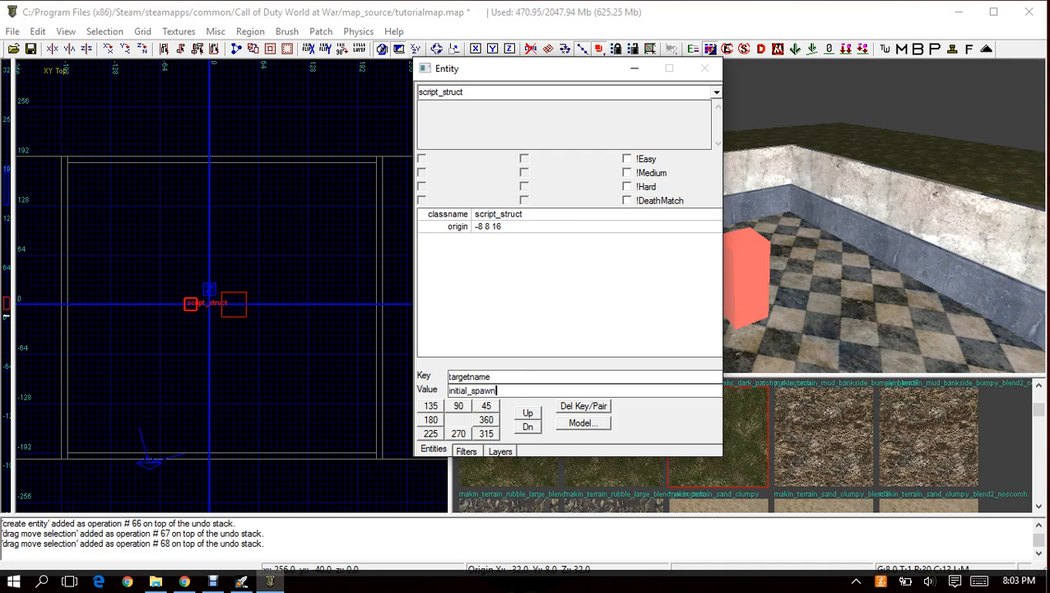
pyautogui.write('_points')
pyautogui.moveTo(492, 377); pyautogui.dragTo(449, 377)
pyautogui.click(492, 376)
pyautogui.moveTo(524, 391); pyautogui.dragTo(519, 391)
pyautogui.click(523, 391)
pyautogui.press('Return')
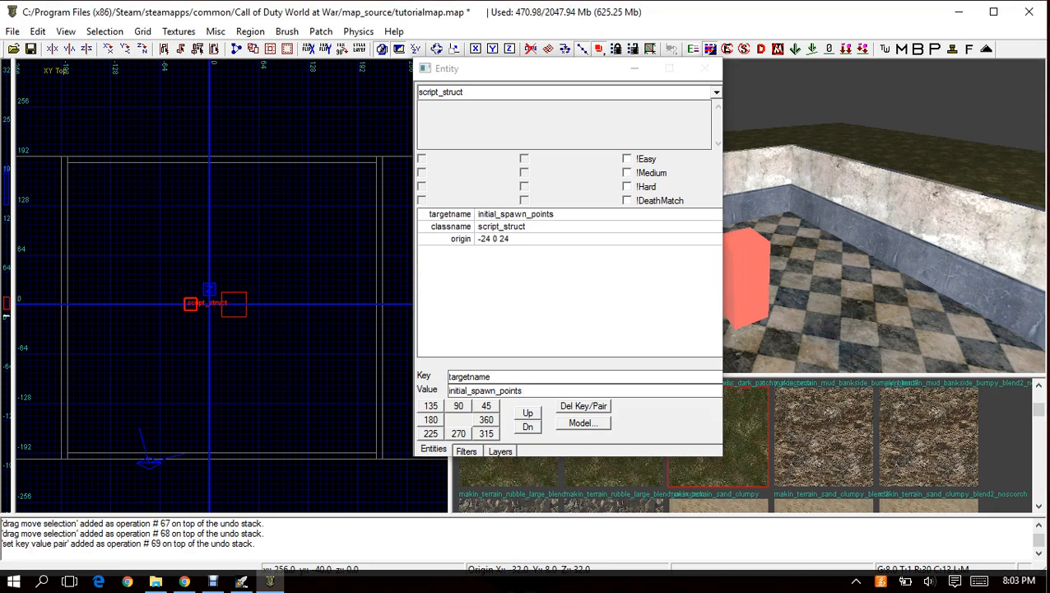
pyautogui.press('Escape')
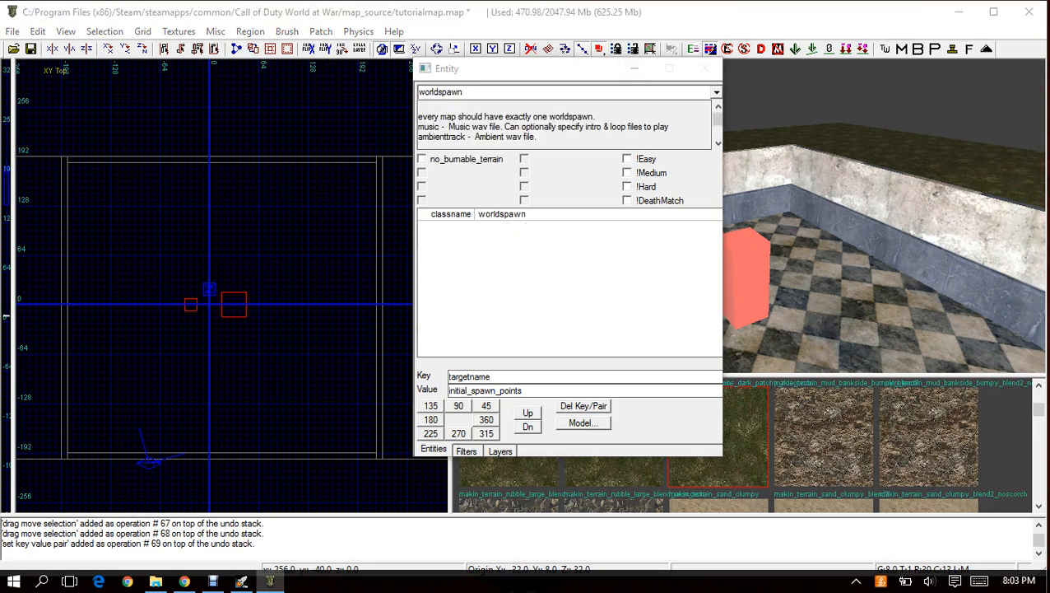
pyautogui.press('m')
pyautogui.click(634, 68)
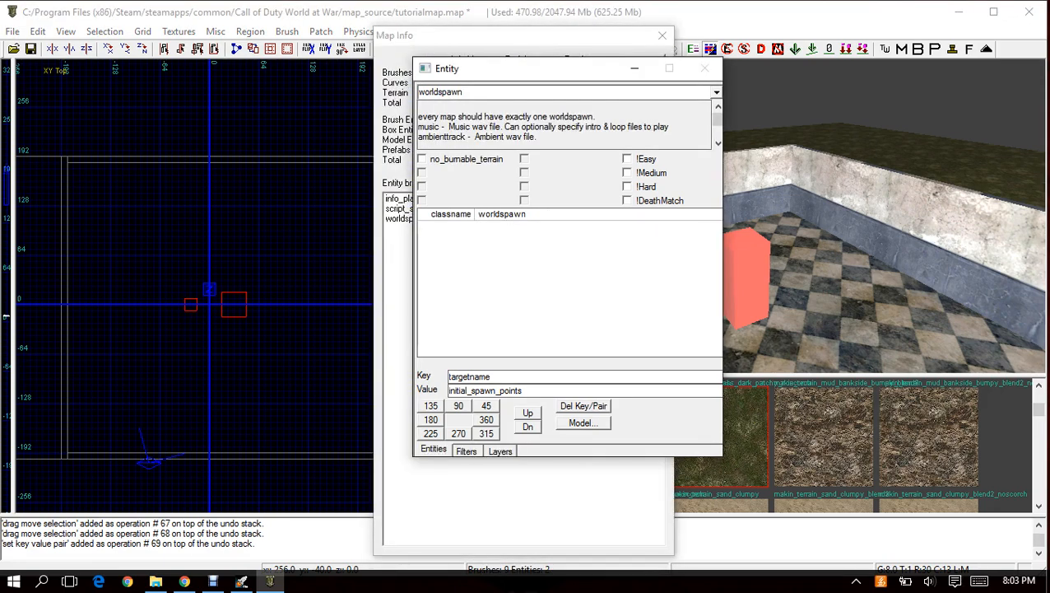
pyautogui.click(663, 35)
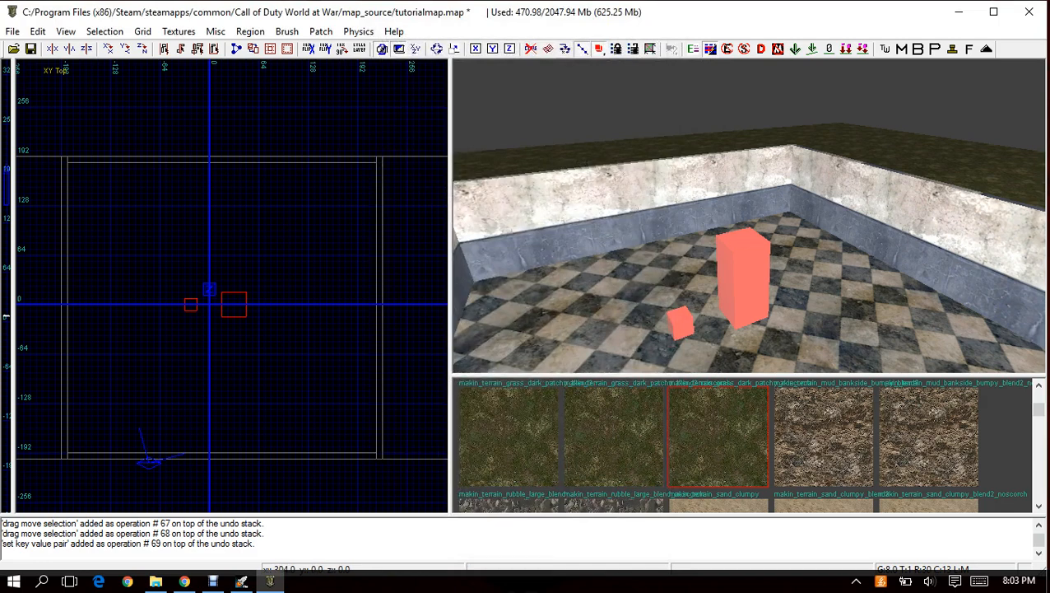
# Reselect the script_struct, check its key values in the entity properties, and deselect it.
pyautogui.rightClick(676, 58)
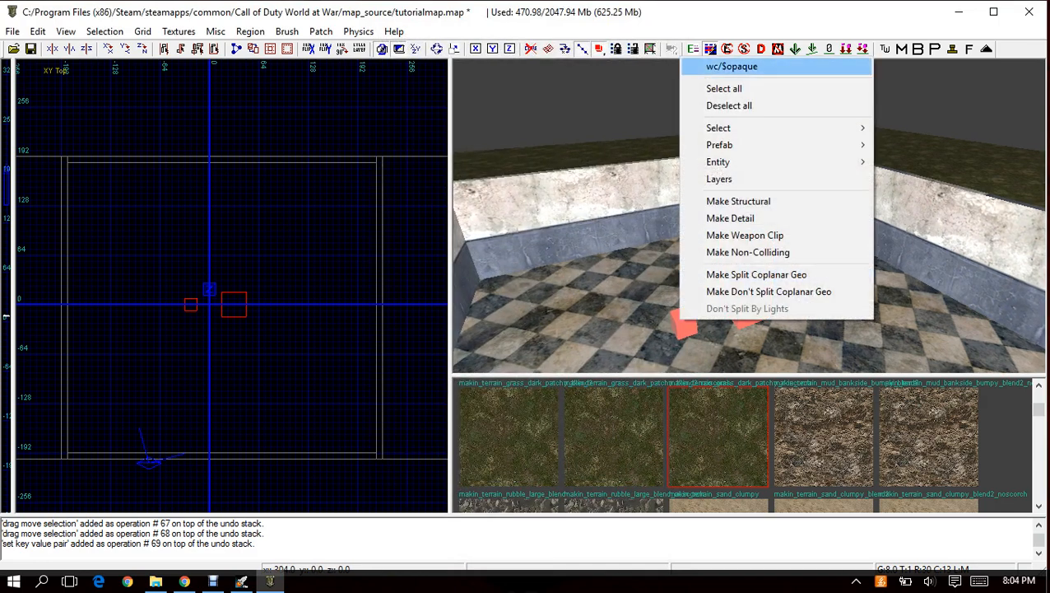
pyautogui.click(707, 66)
pyautogui.press('n')
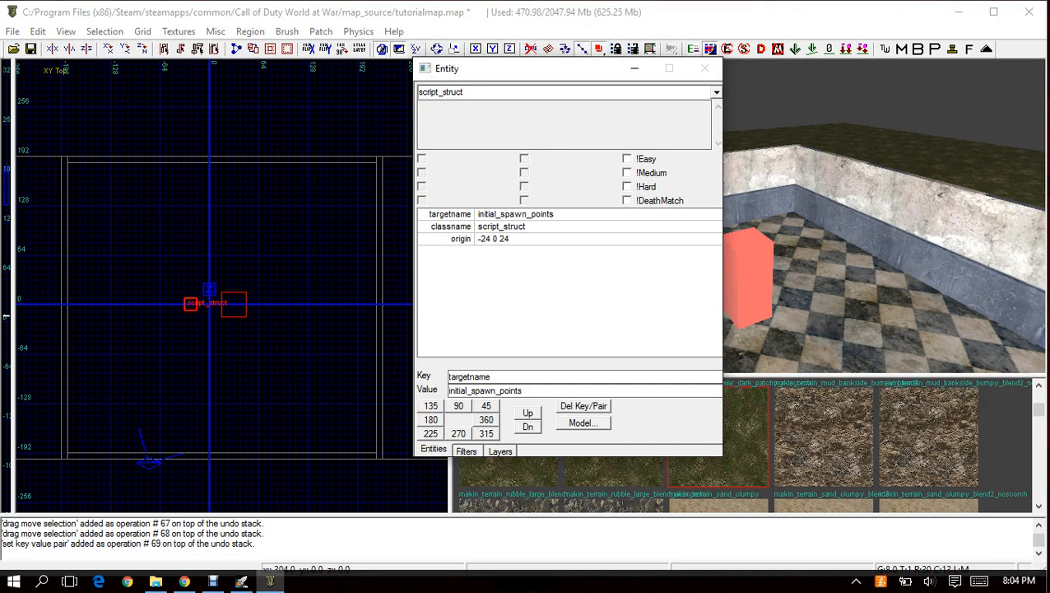
pyautogui.click(635, 69)
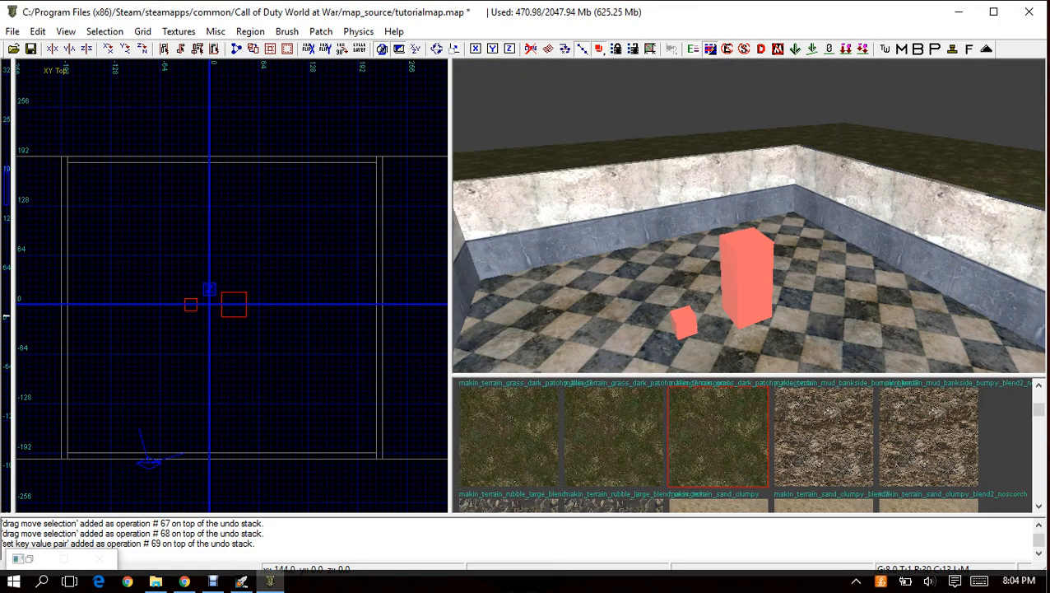
pyautogui.press('Escape')
# Copy the script_struct and place the duplicate just north of the info_player_start, leaving it deselected.
pyautogui.moveTo(222, 323); pyautogui.dragTo(223, 313, button='right')
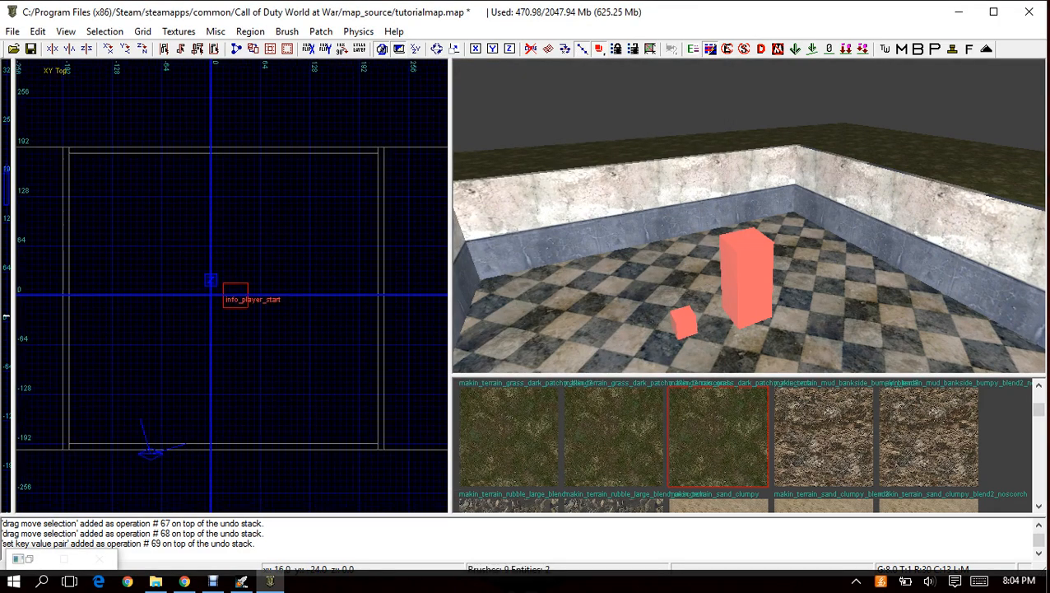
pyautogui.rightClick(682, 53)
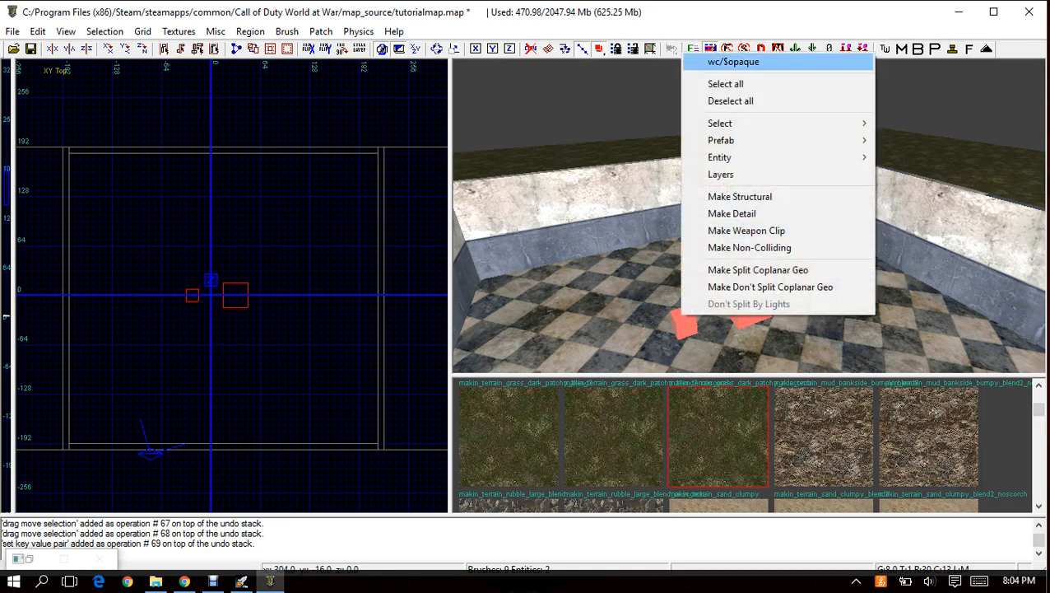
pyautogui.click(729, 62)
pyautogui.press('Escape')
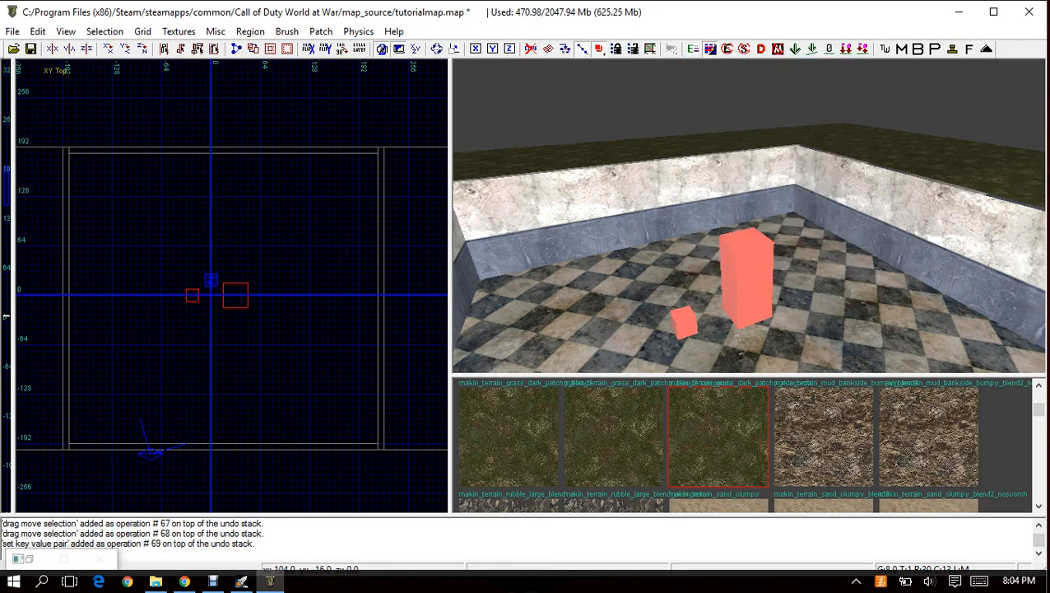
pyautogui.hotkey('ctrl', 'v')
pyautogui.moveTo(241, 258); pyautogui.dragTo(236, 263)
pyautogui.press('Escape')
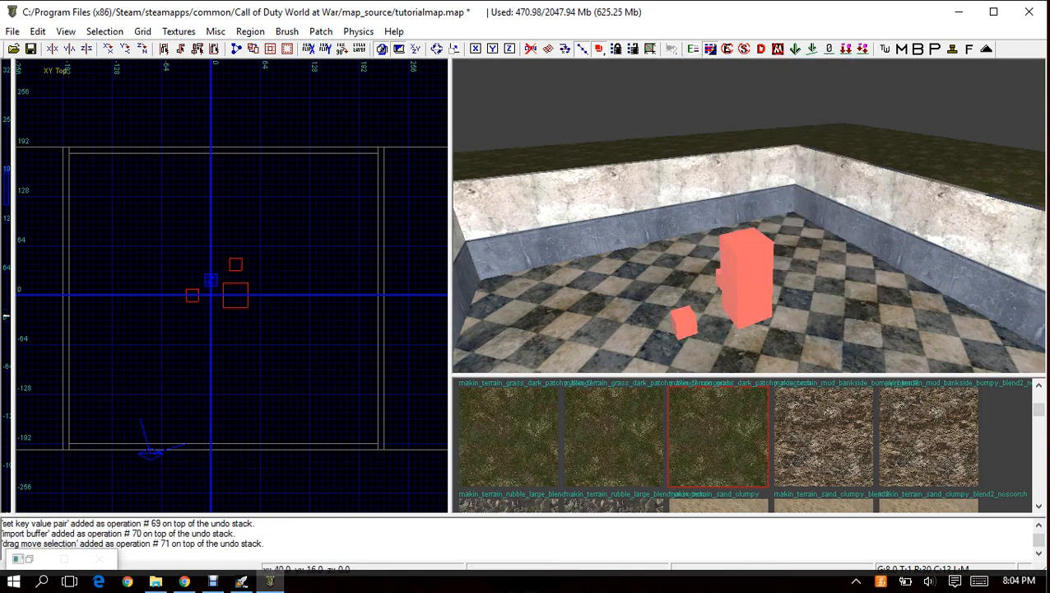
# Paste two more script_struct copies, placing one east and one south of the info_player_start, and deselect them.
pyautogui.hotkey('ctrl', 'v')
pyautogui.moveTo(199, 300); pyautogui.dragTo(286, 297)
pyautogui.press('Escape')
pyautogui.hotkey('ctrl', 'v')
pyautogui.moveTo(193, 302); pyautogui.dragTo(235, 325)
pyautogui.press('Escape')
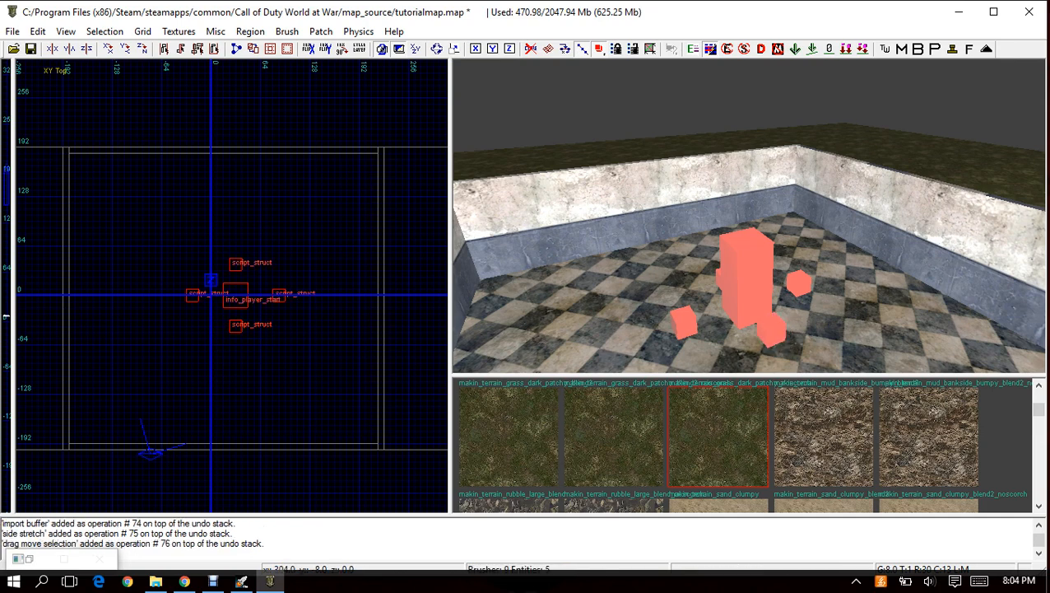
# Shift the west and east script_structs one grid step closer to the info_player_start so the spacing around it is even.
pyautogui.rightClick(683, 58)
pyautogui.click(736, 67)
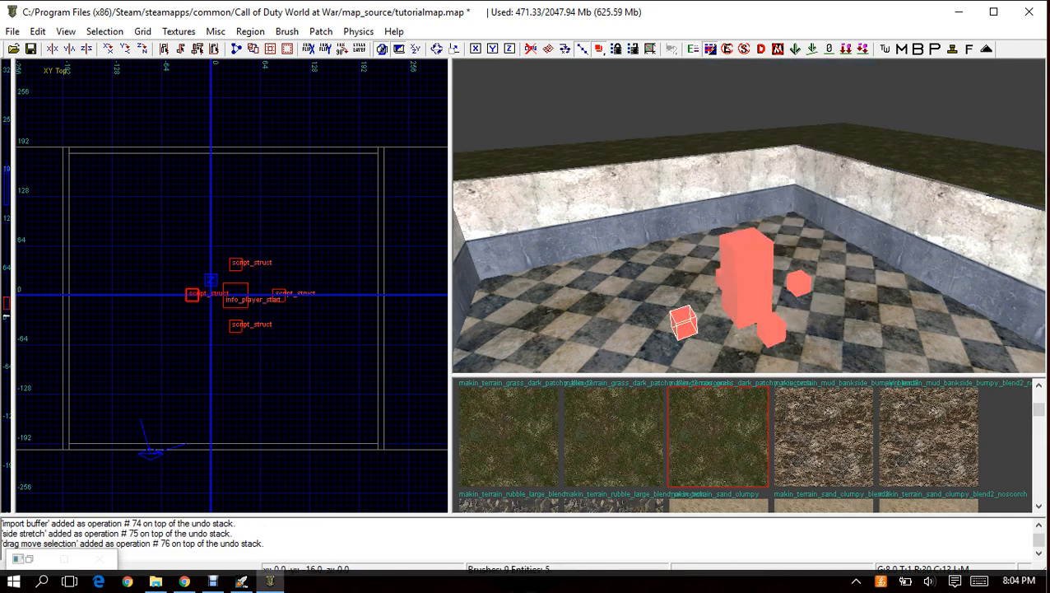
pyautogui.moveTo(195, 298); pyautogui.dragTo(201, 299)
pyautogui.press('Escape')
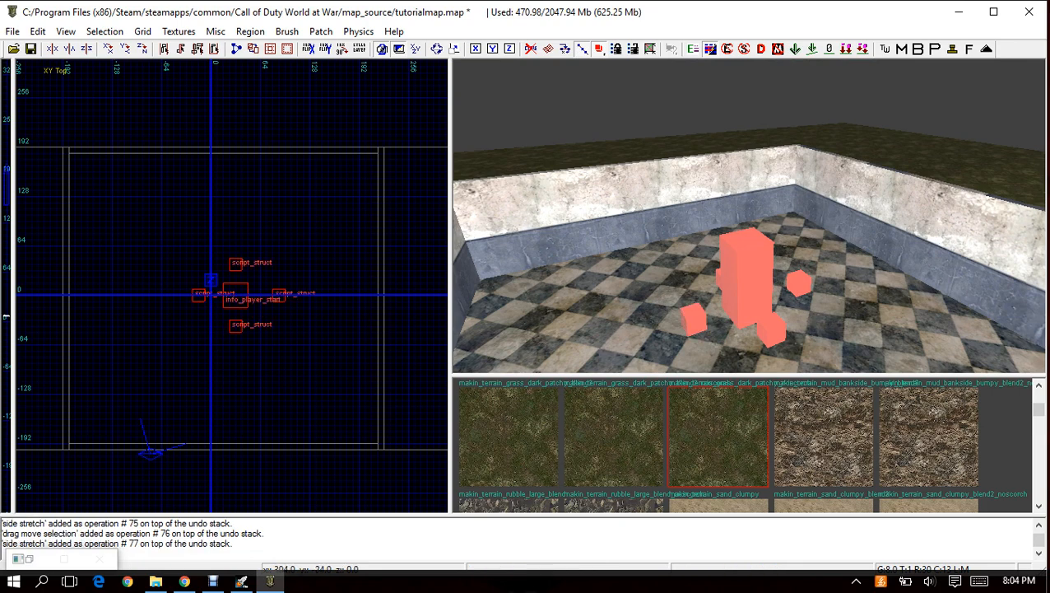
pyautogui.rightClick(800, 277)
pyautogui.click(848, 285)
pyautogui.moveTo(322, 325); pyautogui.dragTo(316, 325)
pyautogui.press('Escape')
pyautogui.moveTo(749, 216)
pyautogui.mouseDown(button='right')
pyautogui.moveTo(745, 255)
pyautogui.moveTo(753, 210)
pyautogui.moveTo(810, 202)
pyautogui.moveTo(741, 209)
pyautogui.moveTo(782, 247)
pyautogui.moveTo(770, 246)
pyautogui.moveTo(769, 364)
pyautogui.moveTo(762, 230)
pyautogui.moveTo(736, 210)
pyautogui.moveTo(778, 255)
pyautogui.moveTo(745, 218)
pyautogui.mouseUp(button='right')
pyautogui.moveTo(232, 227)
pyautogui.mouseDown(button='right')
pyautogui.moveTo(254, 237)
pyautogui.moveTo(236, 234)
pyautogui.mouseUp(button='right')
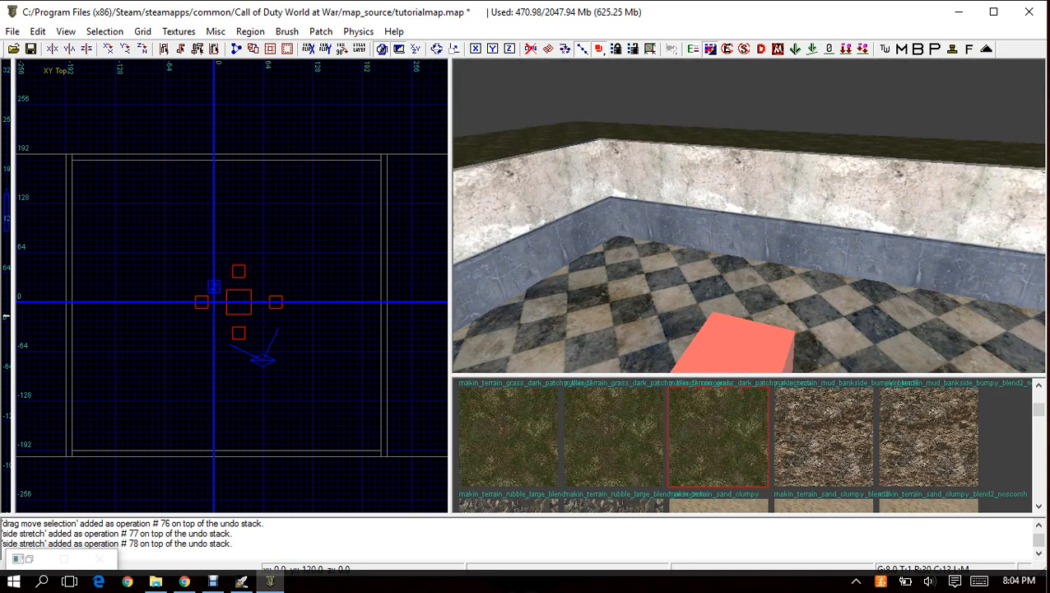
pyautogui.rightClick(225, 169)
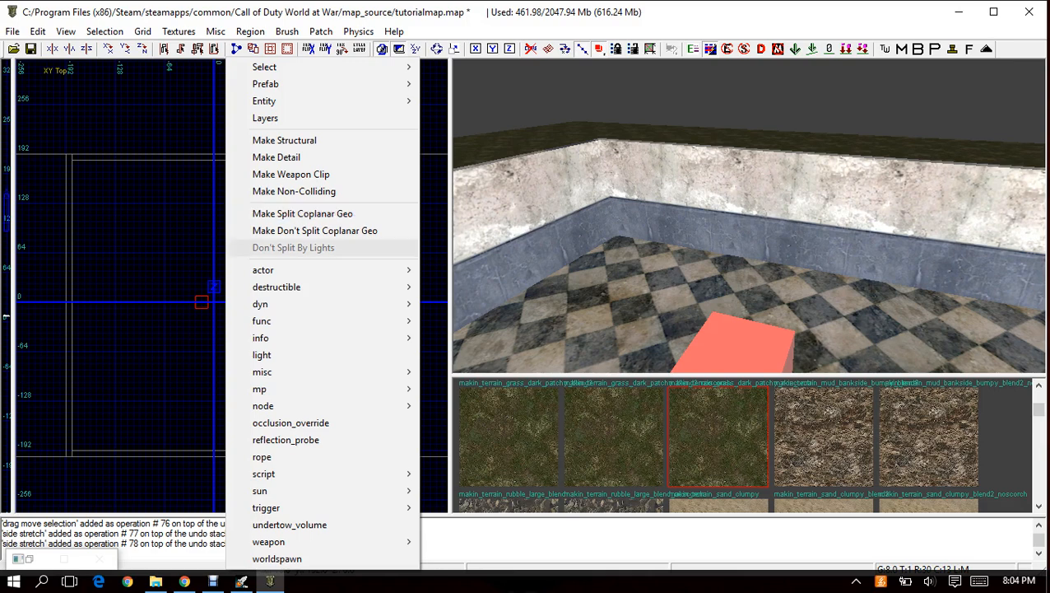
pyautogui.click(208, 185)
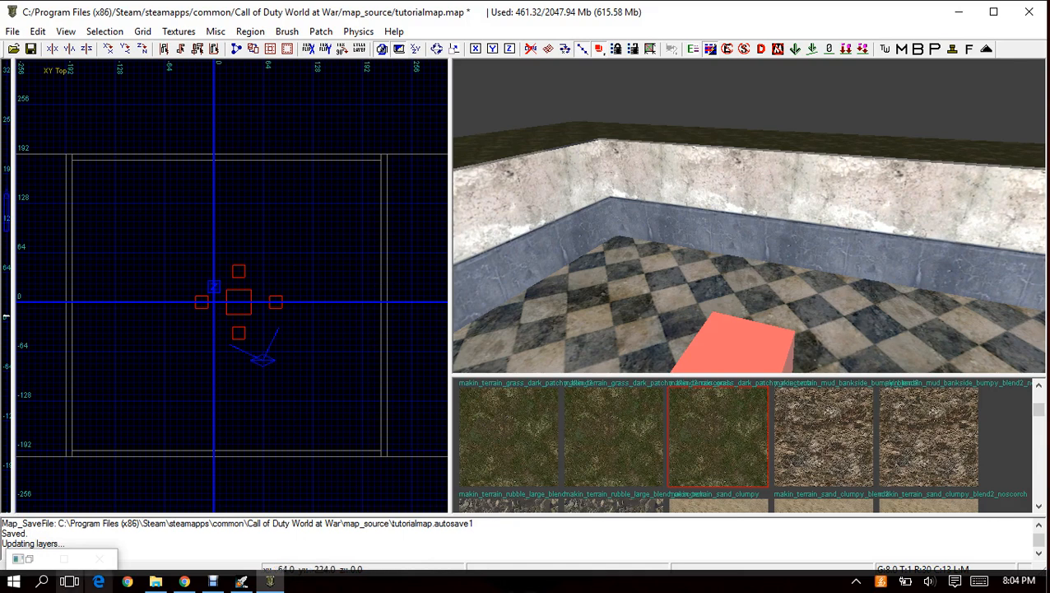
pyautogui.press('n')
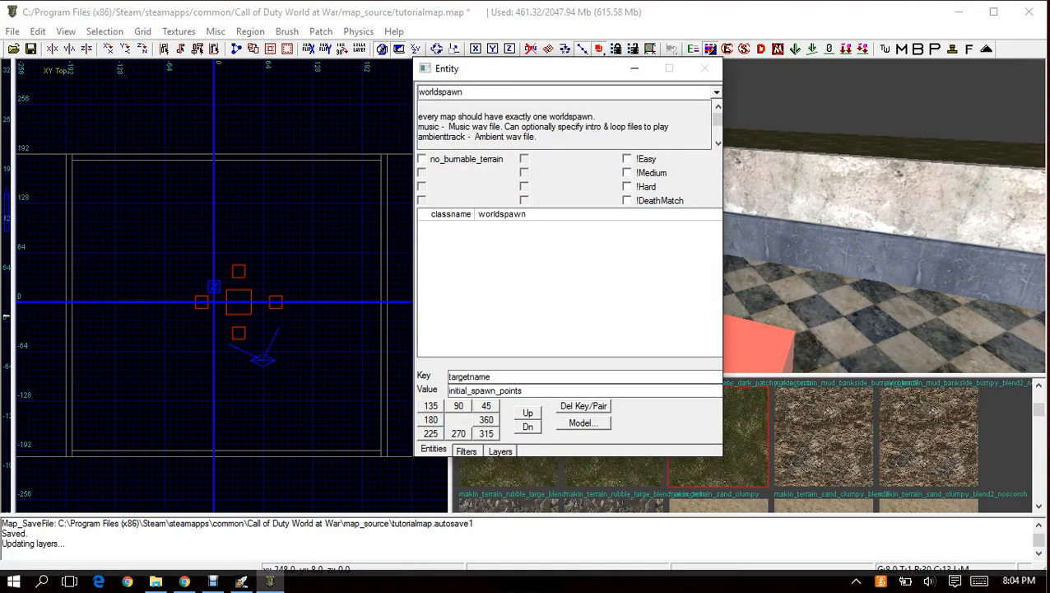
pyautogui.click(634, 68)
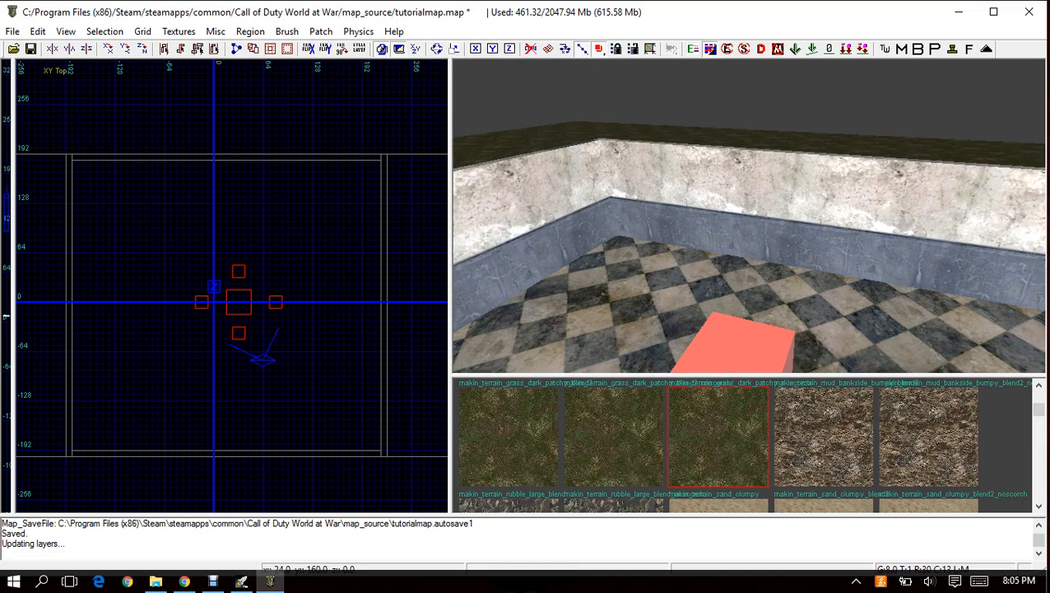
# Create a misc_prefab inside the room near the north wall and browse to the UGX Modtools Patch Prefabs folder for its model.
pyautogui.rightClick(234, 172)
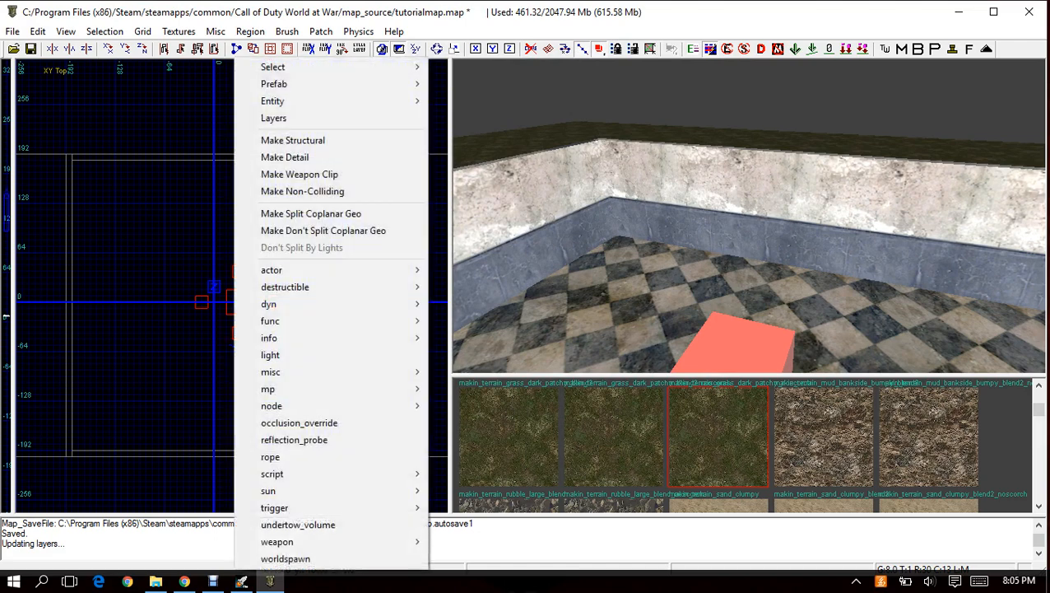
pyautogui.moveTo(272, 371)
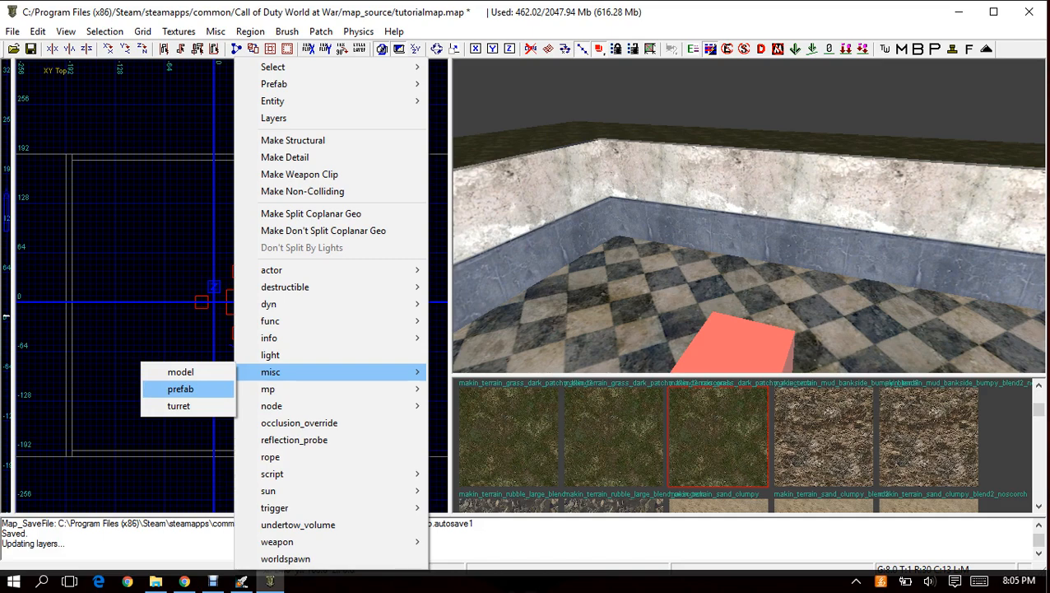
pyautogui.click(180, 389)
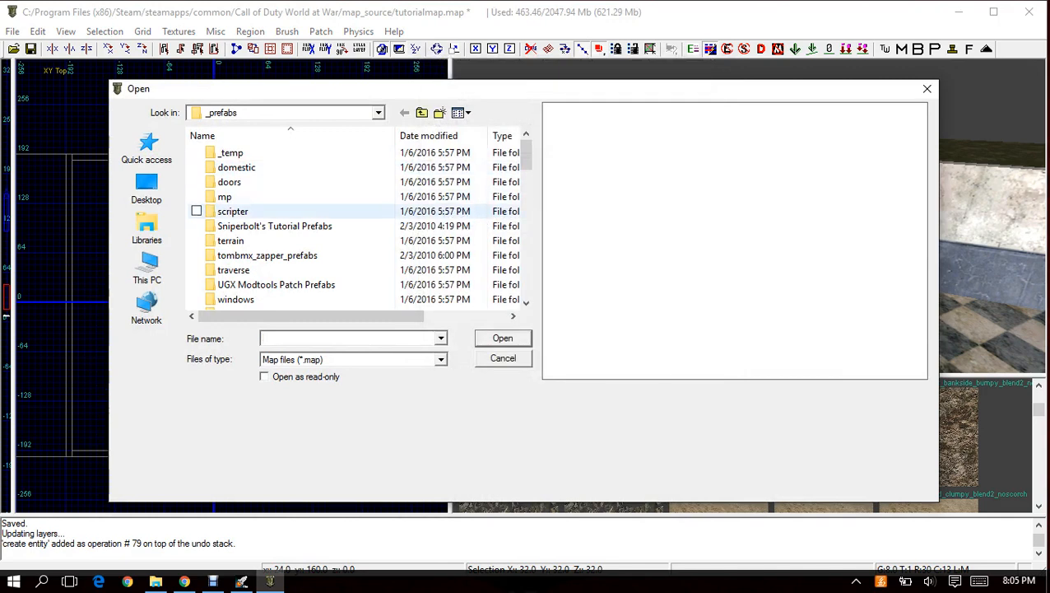
pyautogui.click(321, 226)
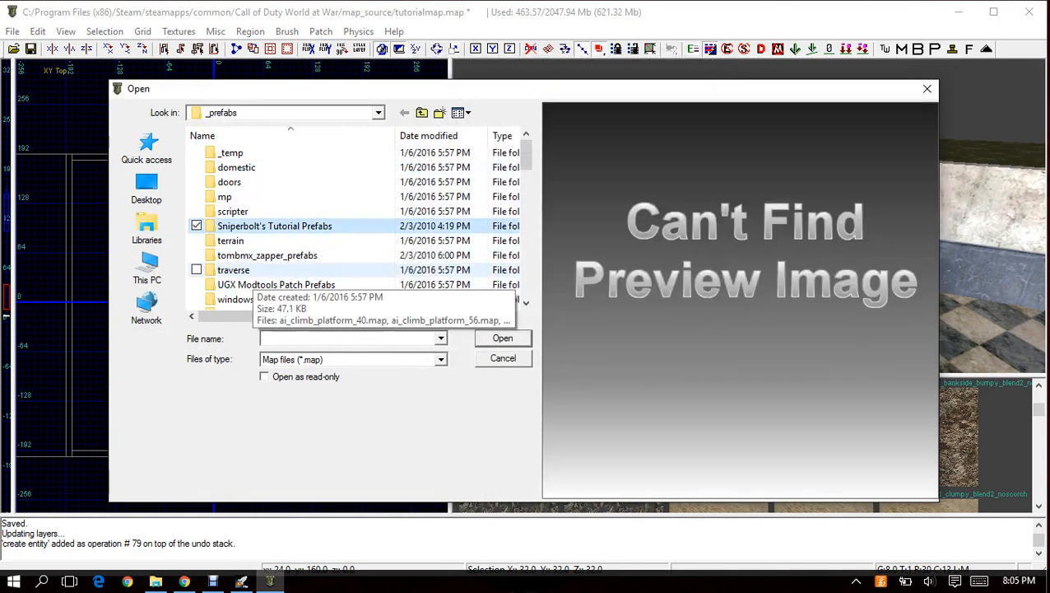
pyautogui.click(262, 256)
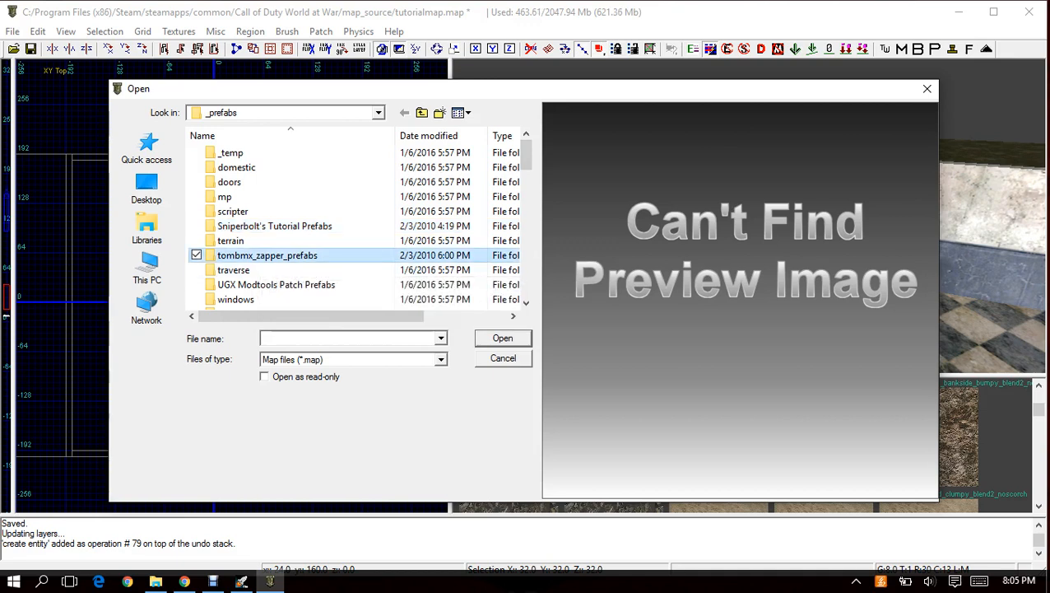
pyautogui.click(276, 285)
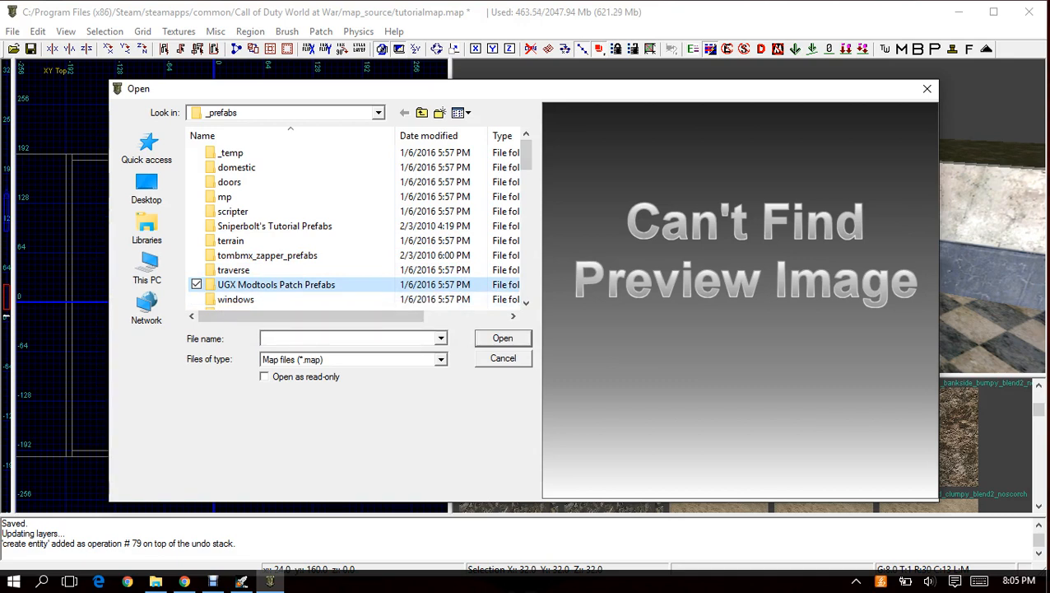
pyautogui.doubleClick(275, 284)
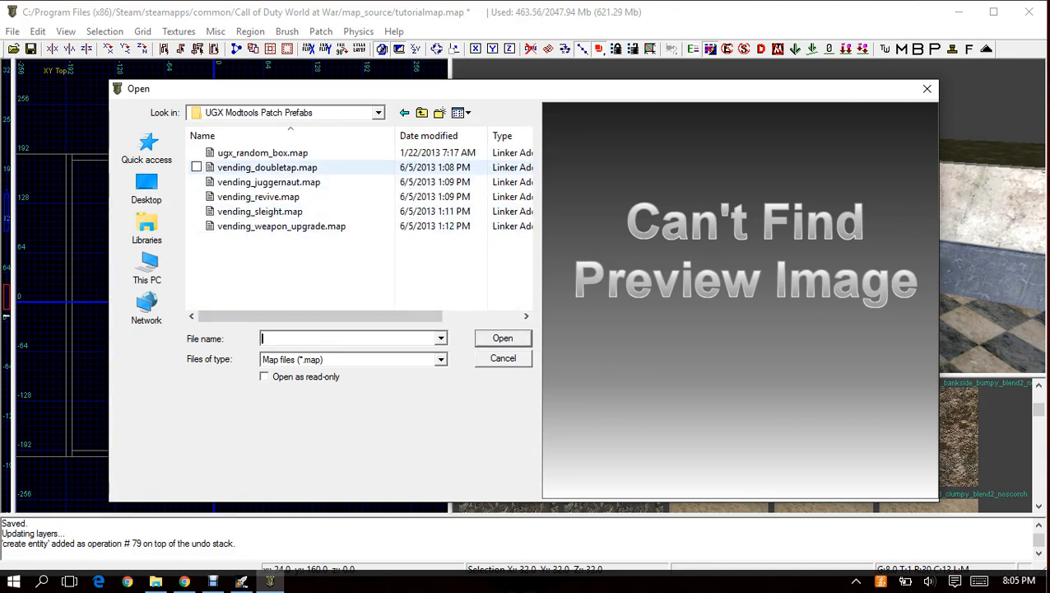
# Go through the perk machine prefab files and insert vending_revive.map.
pyautogui.click(268, 153)
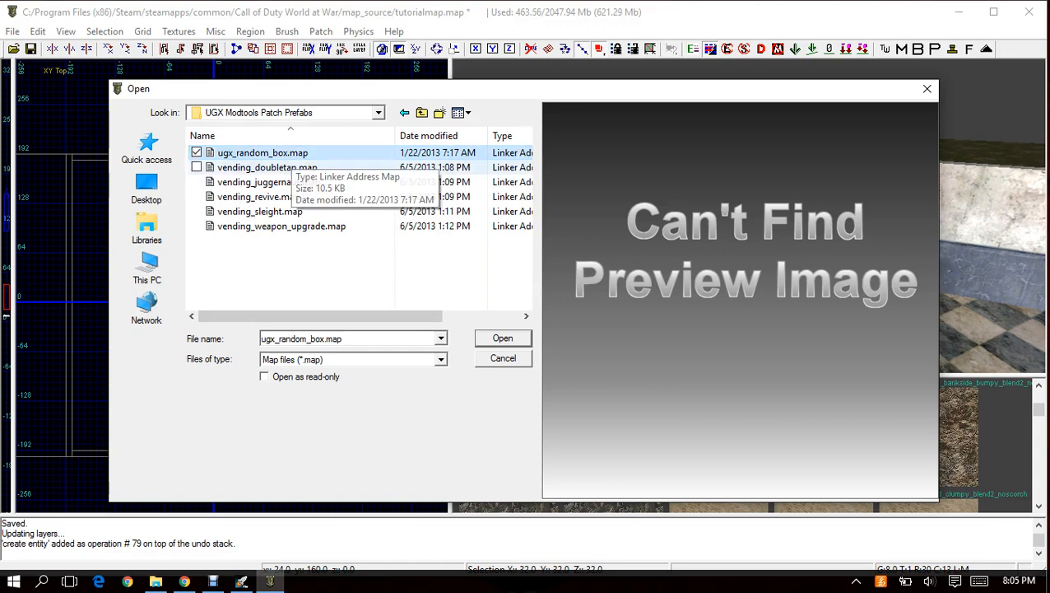
pyautogui.click(286, 167)
pyautogui.click(287, 182)
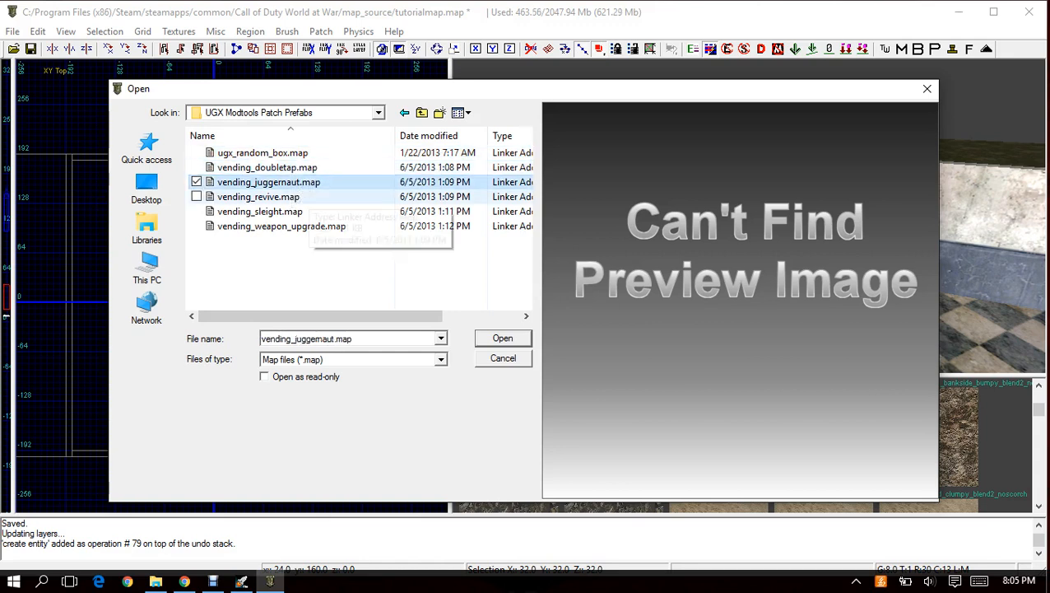
pyautogui.click(305, 197)
pyautogui.click(305, 211)
pyautogui.click(304, 226)
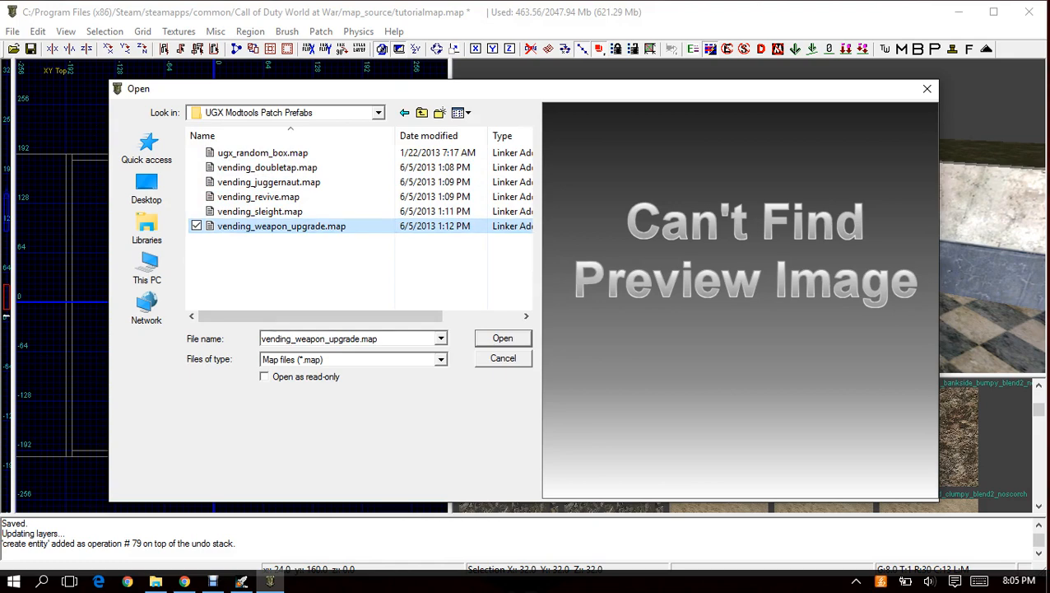
pyautogui.click(296, 182)
pyautogui.click(296, 197)
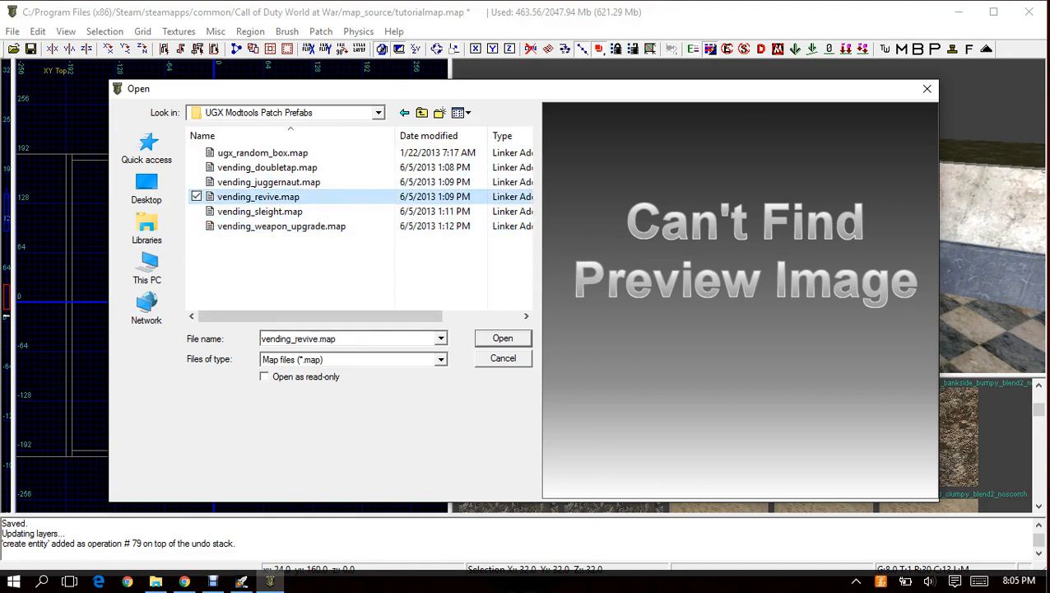
pyautogui.doubleClick(296, 197)
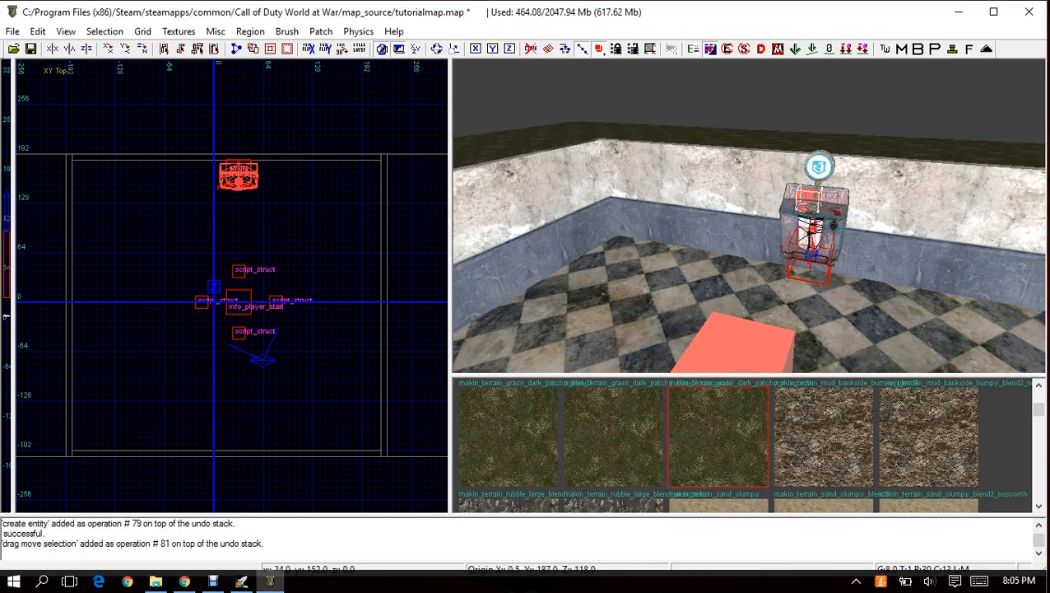
# Lower the vending_revive prefab onto the room's floor and check its position against the north wall in the side and top views.
pyautogui.scroll(6, 233, 184)
pyautogui.moveTo(233, 183); pyautogui.dragTo(213, 270, button='right')
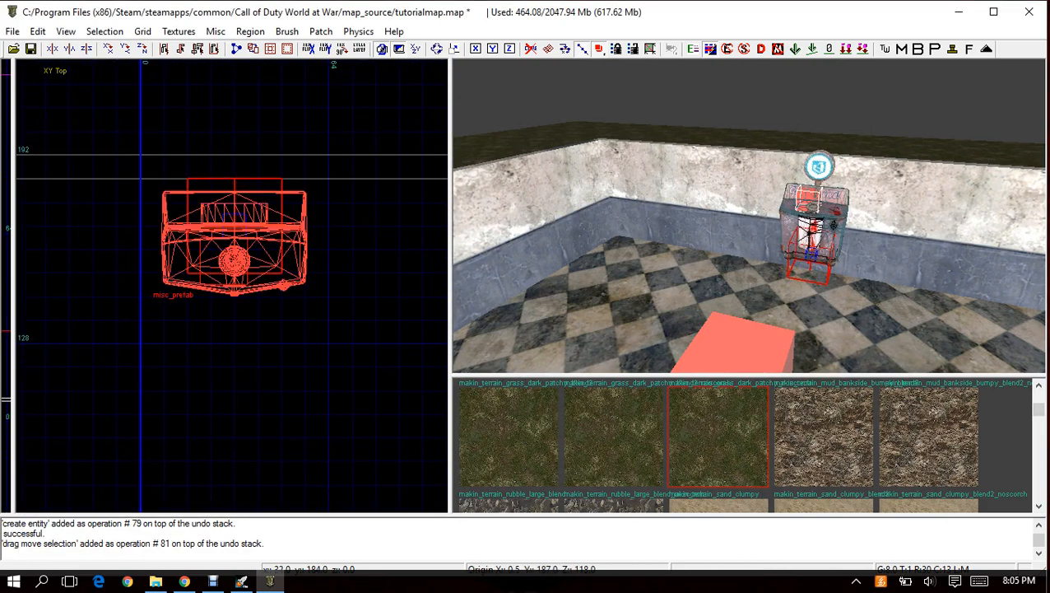
pyautogui.hotkey('ctrl', 'Tab')
pyautogui.moveTo(233, 329); pyautogui.dragTo(229, 238, button='right')
pyautogui.moveTo(231, 322); pyautogui.dragTo(208, 393)
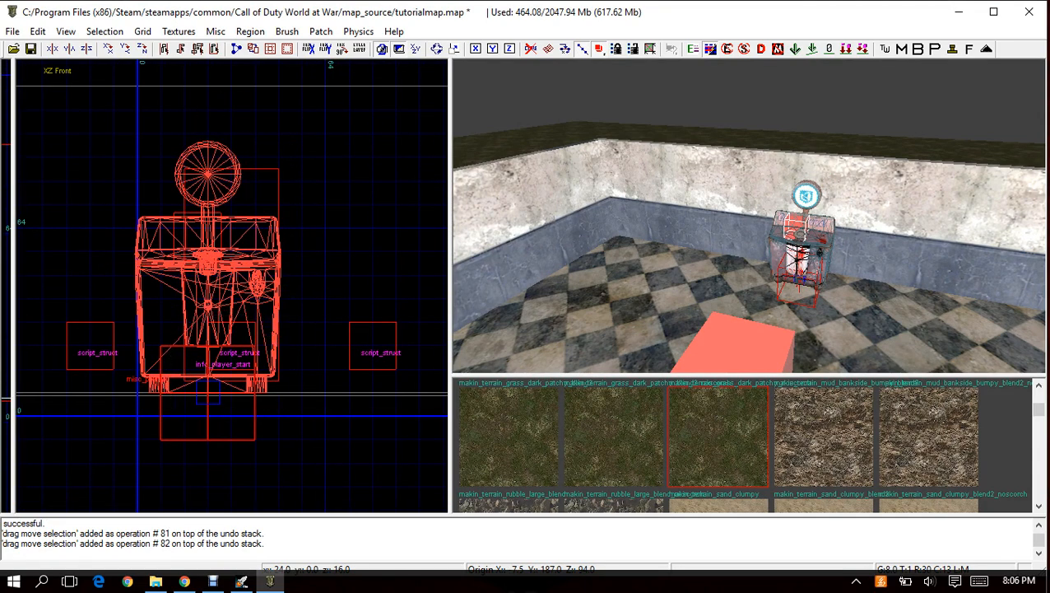
pyautogui.hotkey('ctrl', 'Tab')
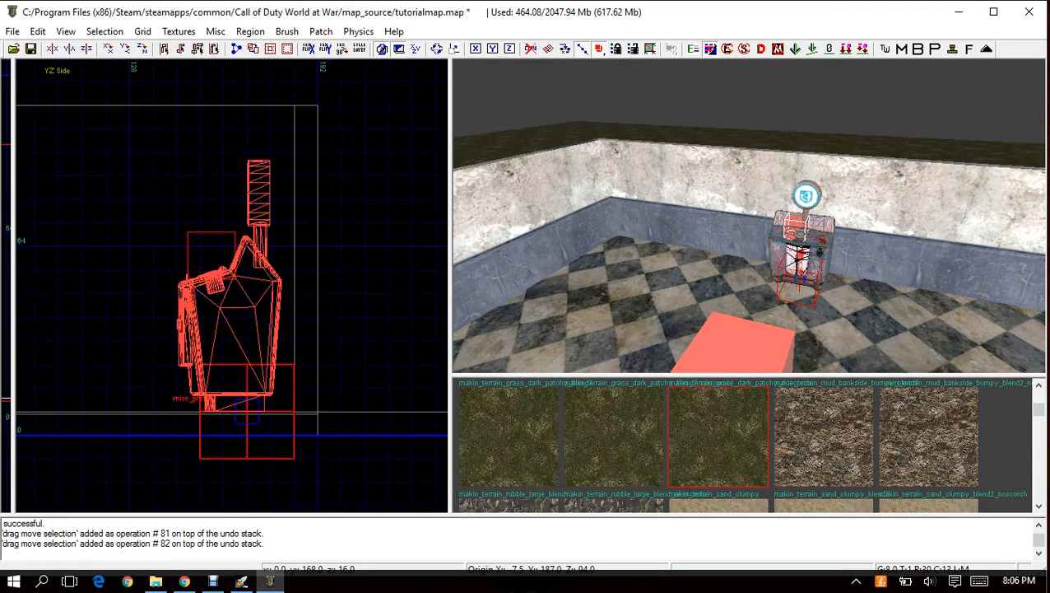
pyautogui.moveTo(242, 387)
pyautogui.mouseDown()
pyautogui.moveTo(265, 387)
pyautogui.moveTo(242, 388)
pyautogui.mouseUp()
pyautogui.hotkey('ctrl', 'Tab')
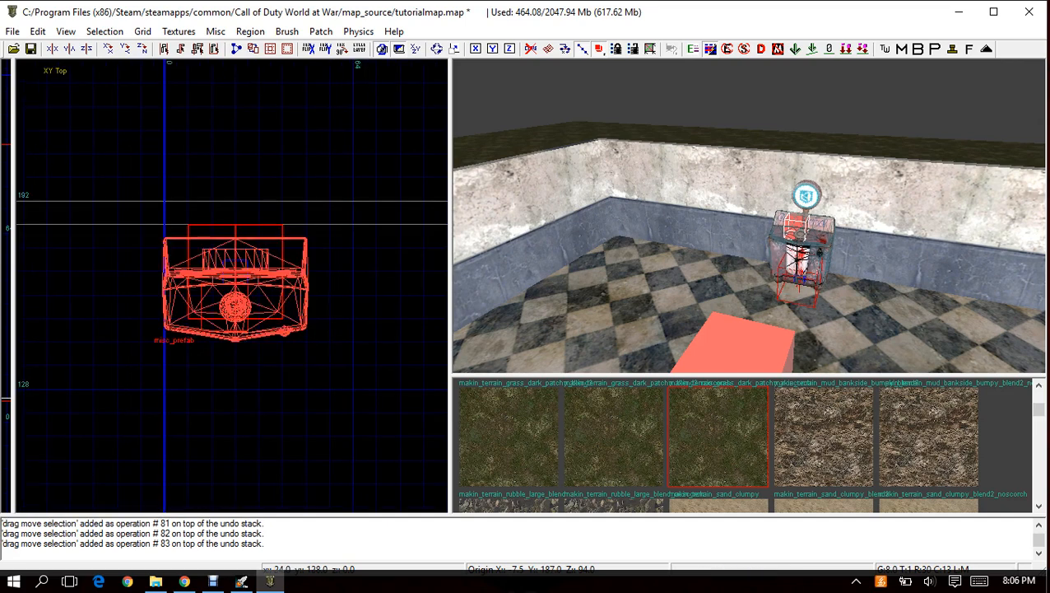
# Move the vending_revive prefab west along the north wall and deselect it.
pyautogui.scroll(-1, 240, 387)
pyautogui.scroll(-1, 231, 359)
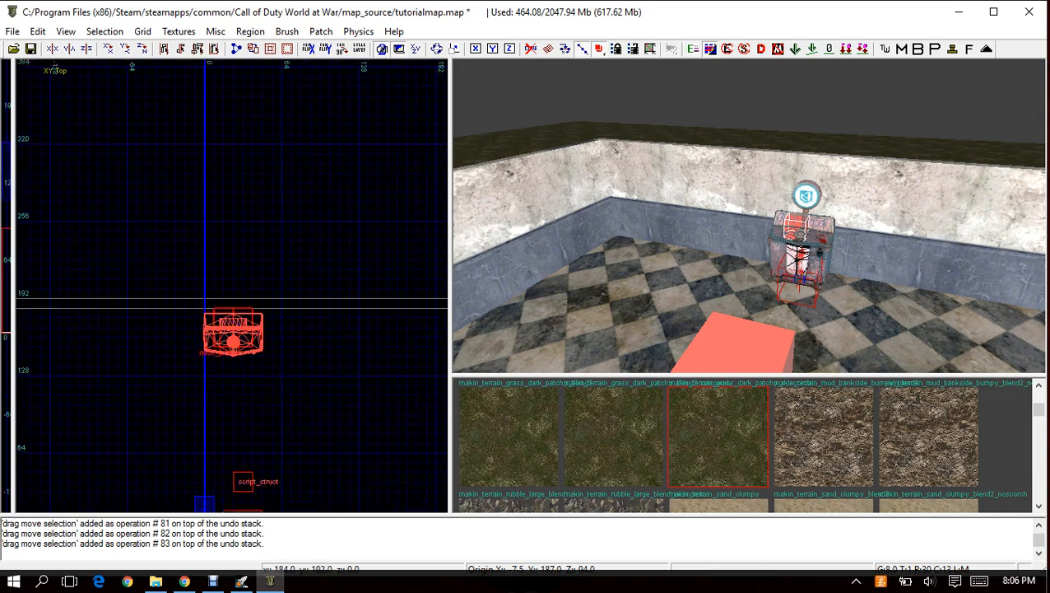
pyautogui.scroll(-2, 233, 333)
pyautogui.moveTo(249, 316); pyautogui.dragTo(211, 316)
pyautogui.press('Escape')
# Insert the vending_juggernaut.map prefab from the UGX Modtools Patch Prefabs folder, east of the revive machine.
pyautogui.rightClick(252, 319)
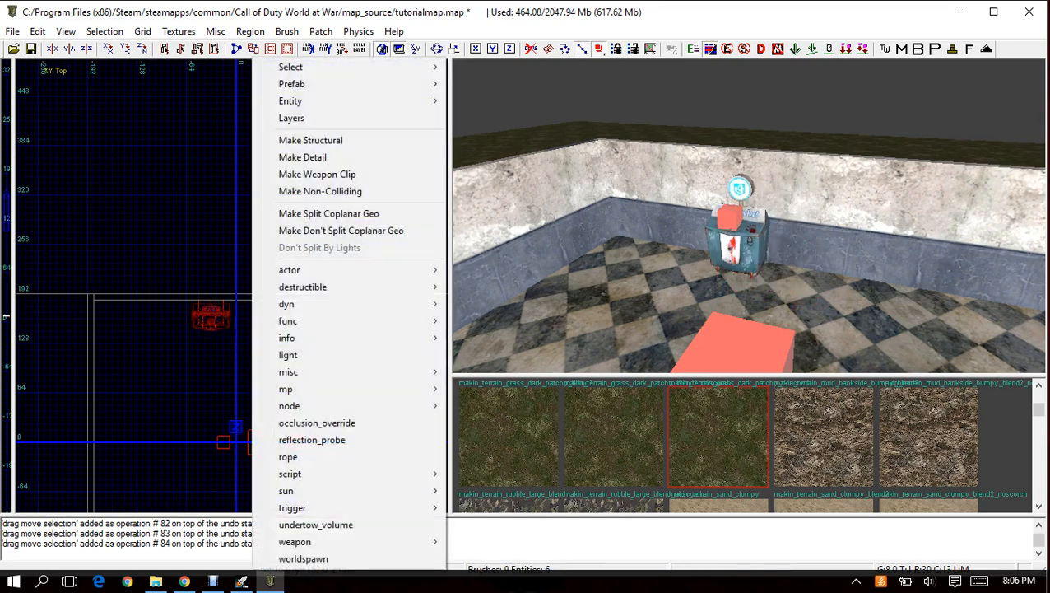
pyautogui.moveTo(288, 371)
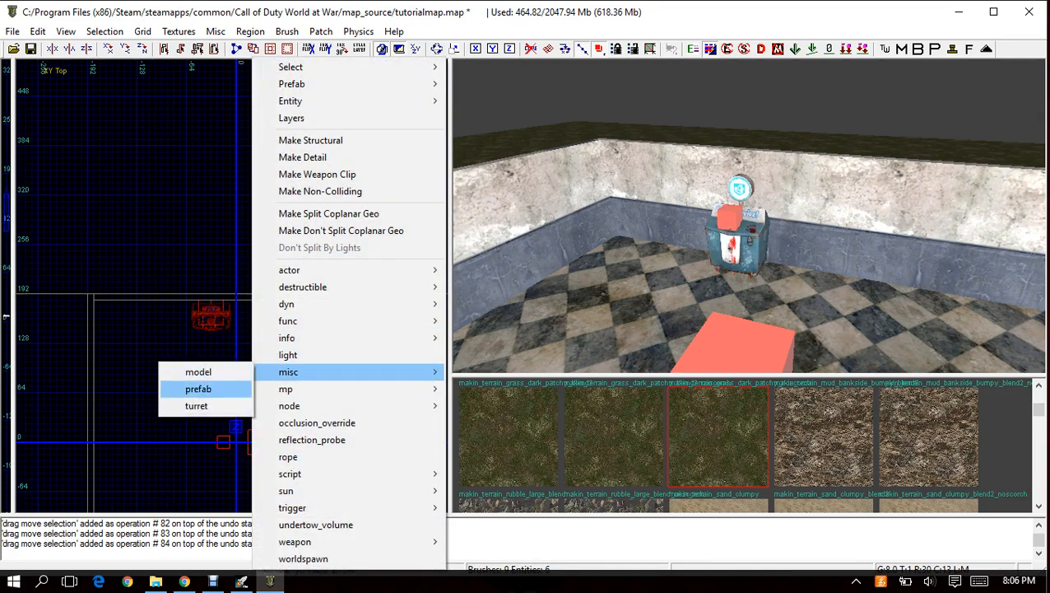
pyautogui.click(201, 388)
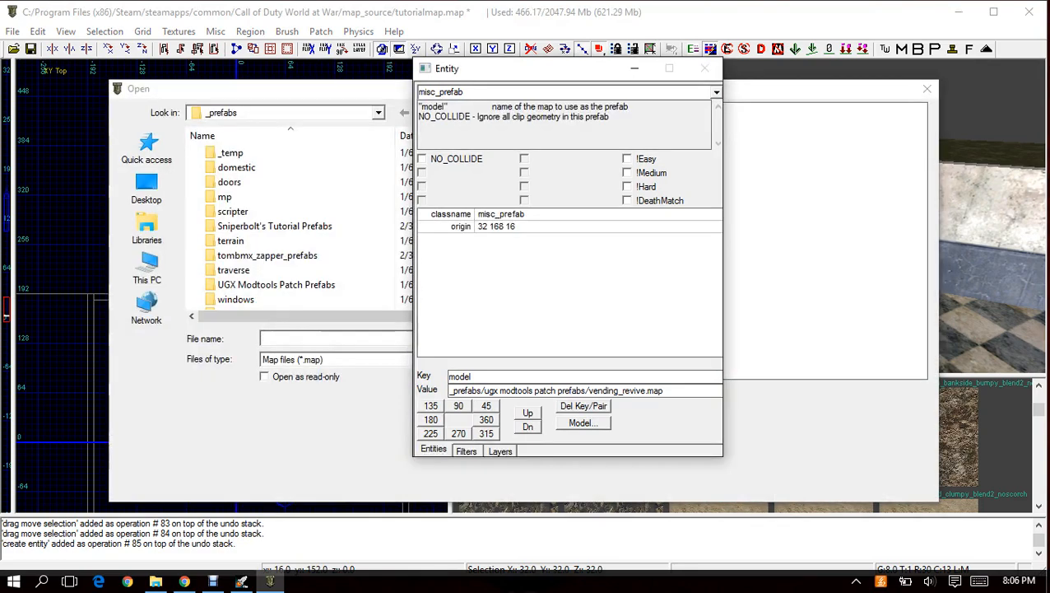
pyautogui.doubleClick(276, 284)
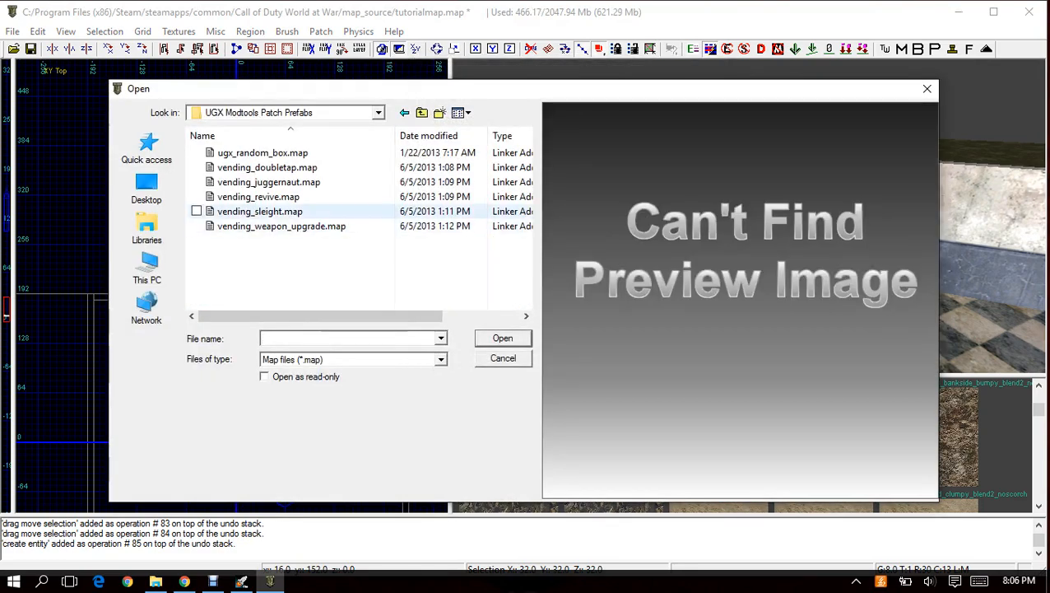
pyautogui.doubleClick(257, 174)
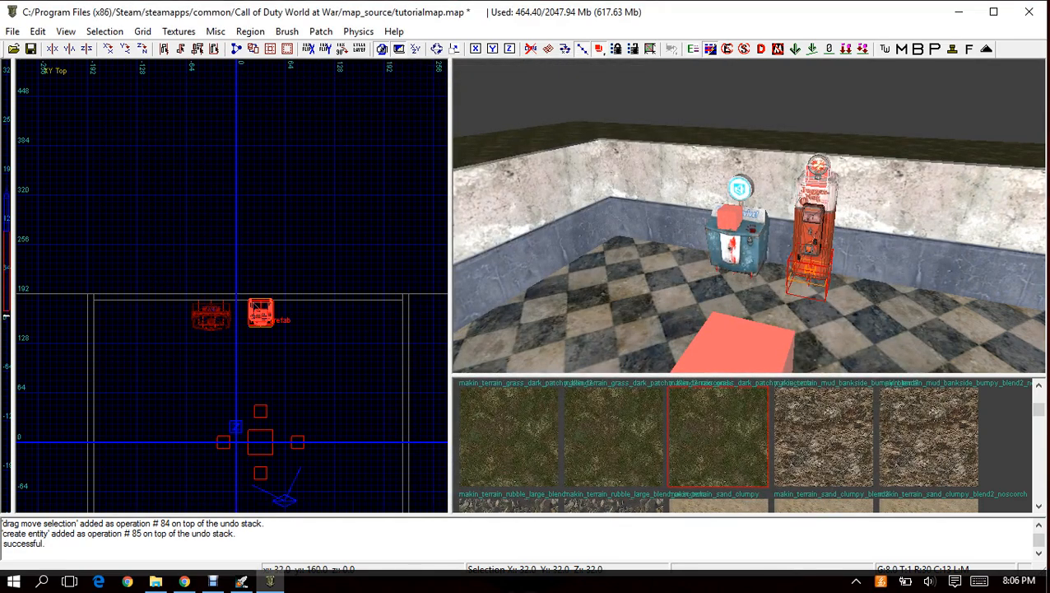
# Set the grid size to 2 and position the vending_juggernaut prefab close to the north wall without touching it.
pyautogui.scroll(6, 261, 316)
pyautogui.moveTo(261, 316); pyautogui.dragTo(260, 337)
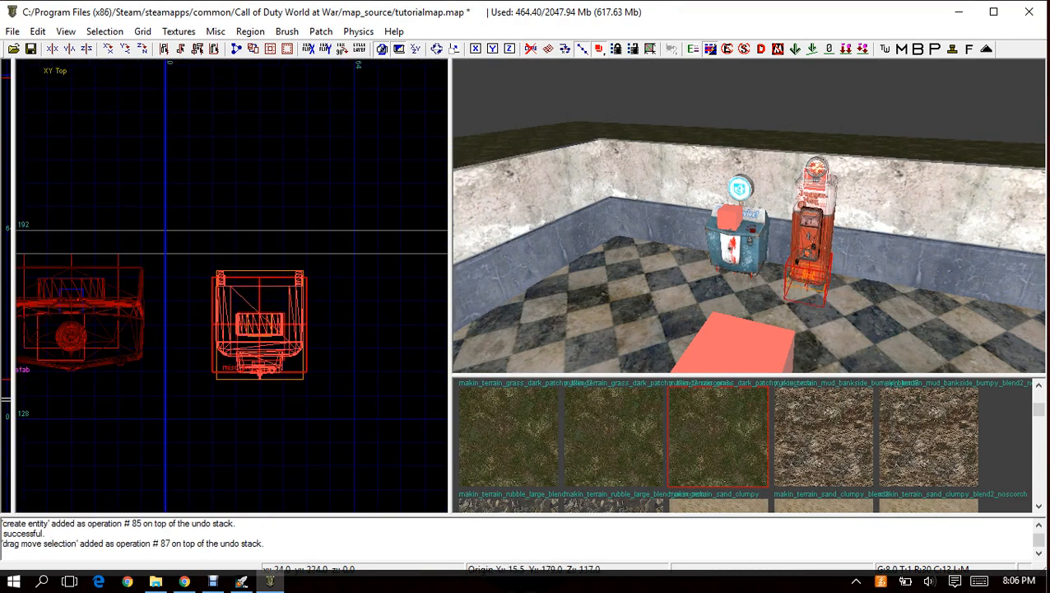
pyautogui.click(143, 31)
pyautogui.click(49, 100)
pyautogui.moveTo(261, 312); pyautogui.dragTo(262, 301)
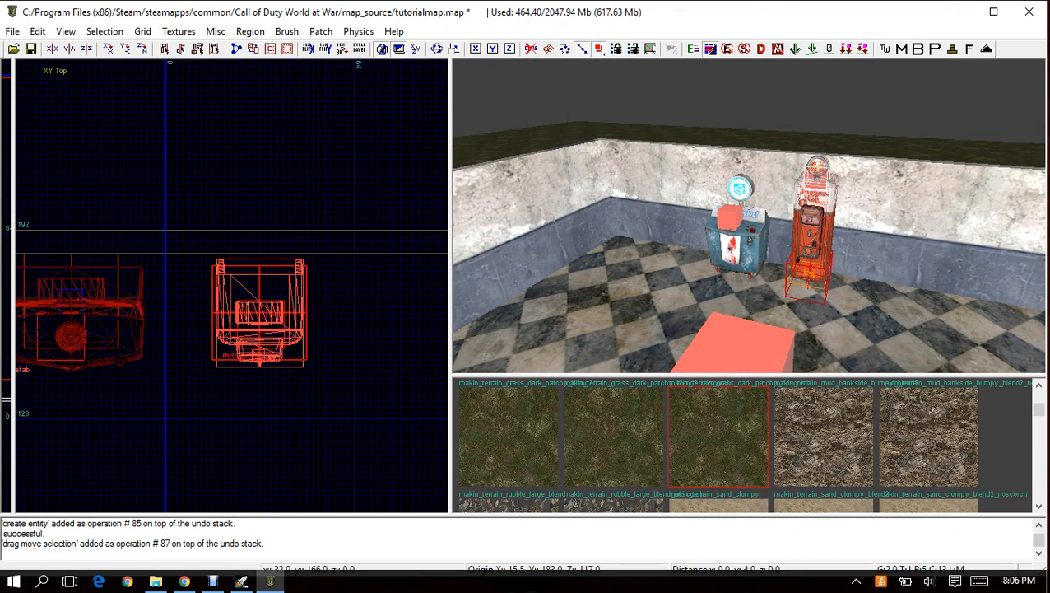
# Lower the vending_juggernaut prefab onto the floor in the front view and deselect it.
pyautogui.hotkey('ctrl', 'Tab')
pyautogui.moveTo(235, 361); pyautogui.dragTo(229, 384)
pyautogui.hotkey('ctrl', 'Tab')
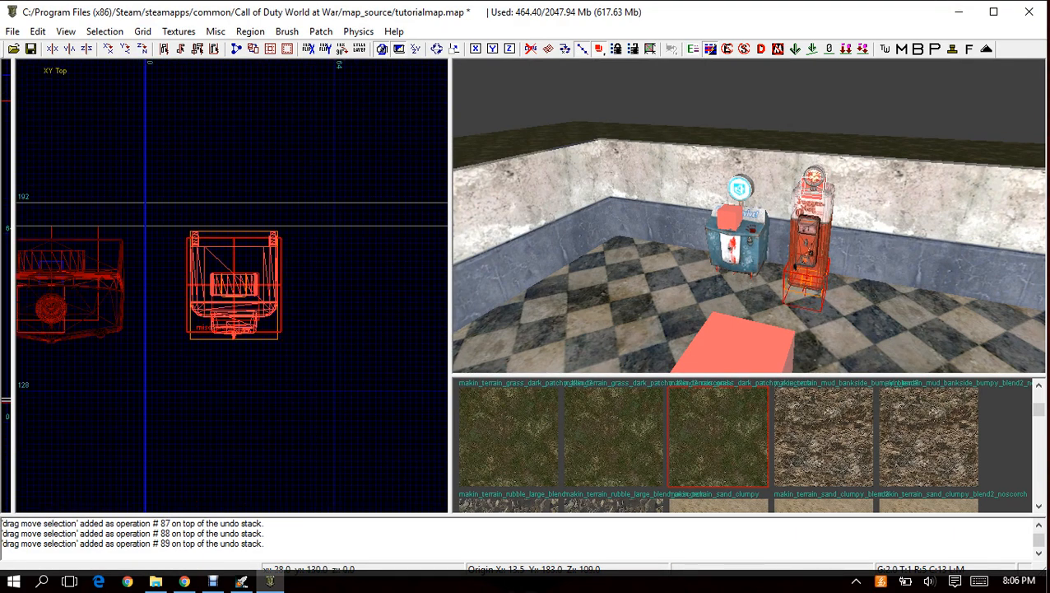
pyautogui.press('Escape')
# Insert the vending_doubletap.map prefab from the UGX Modtools Patch Prefabs folder, east of the juggernaut machine.
pyautogui.moveTo(339, 349); pyautogui.dragTo(164, 358, button='right')
pyautogui.scroll(-2, 230, 288)
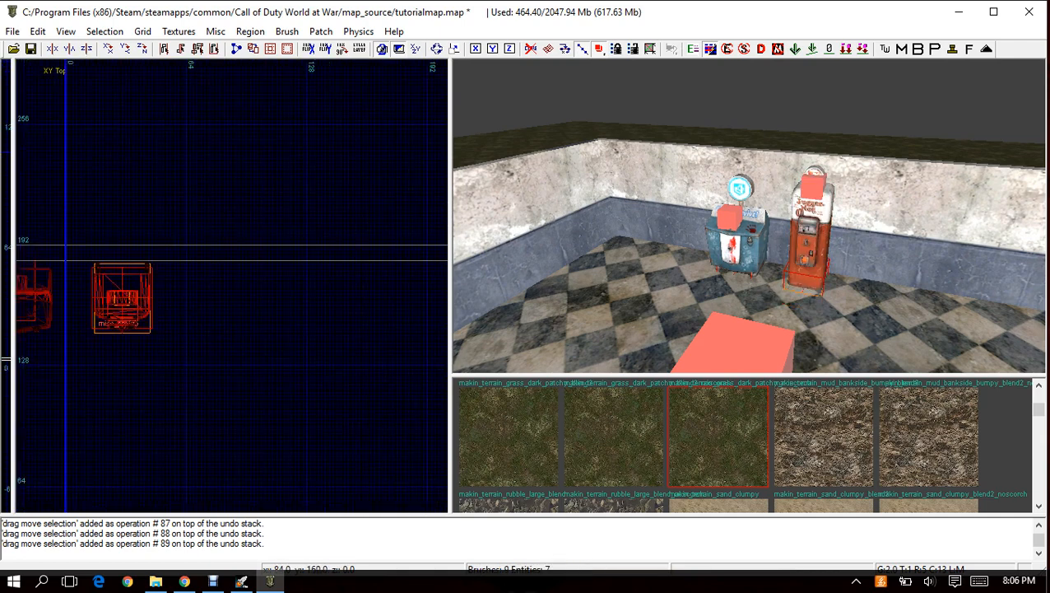
pyautogui.rightClick(223, 288)
pyautogui.moveTo(263, 372)
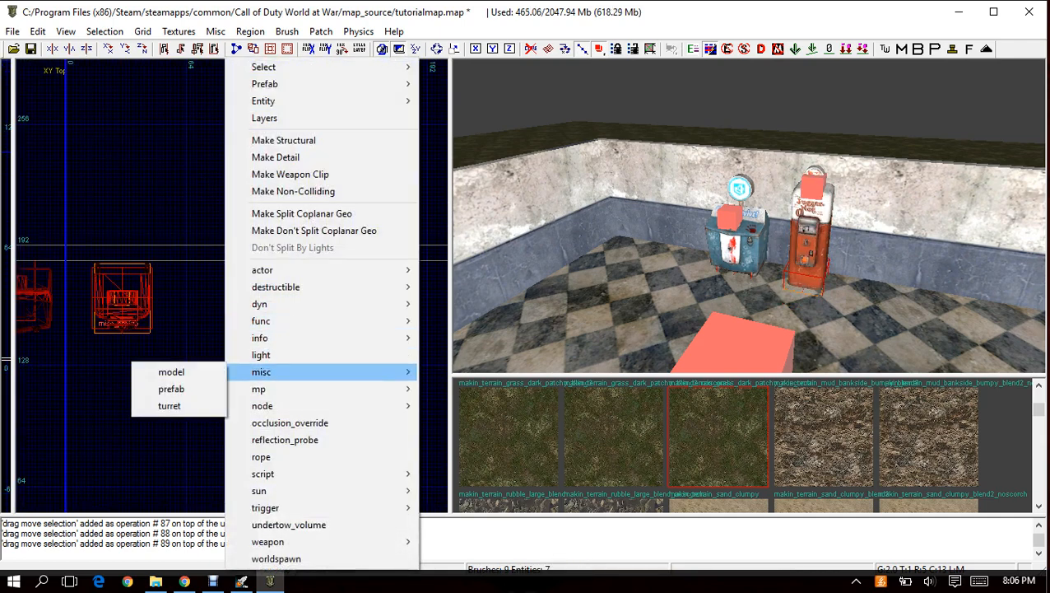
pyautogui.click(171, 388)
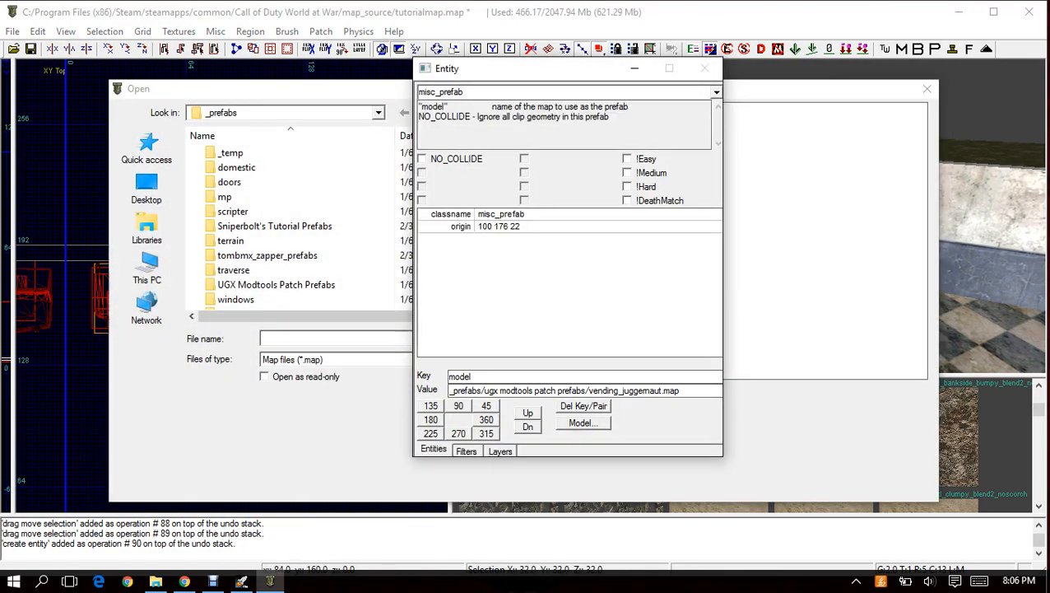
pyautogui.doubleClick(263, 284)
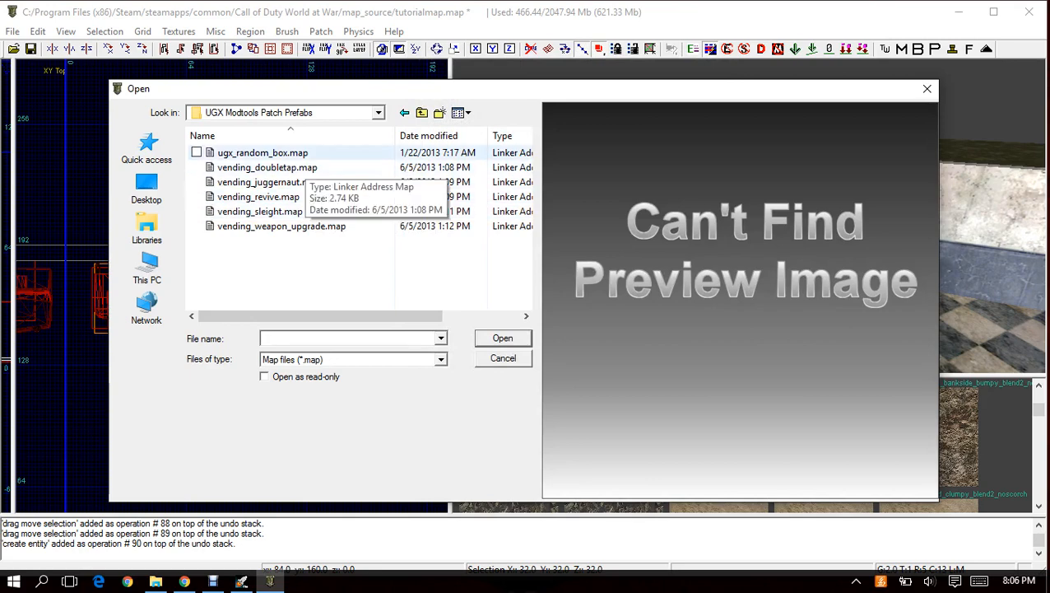
pyautogui.doubleClick(267, 167)
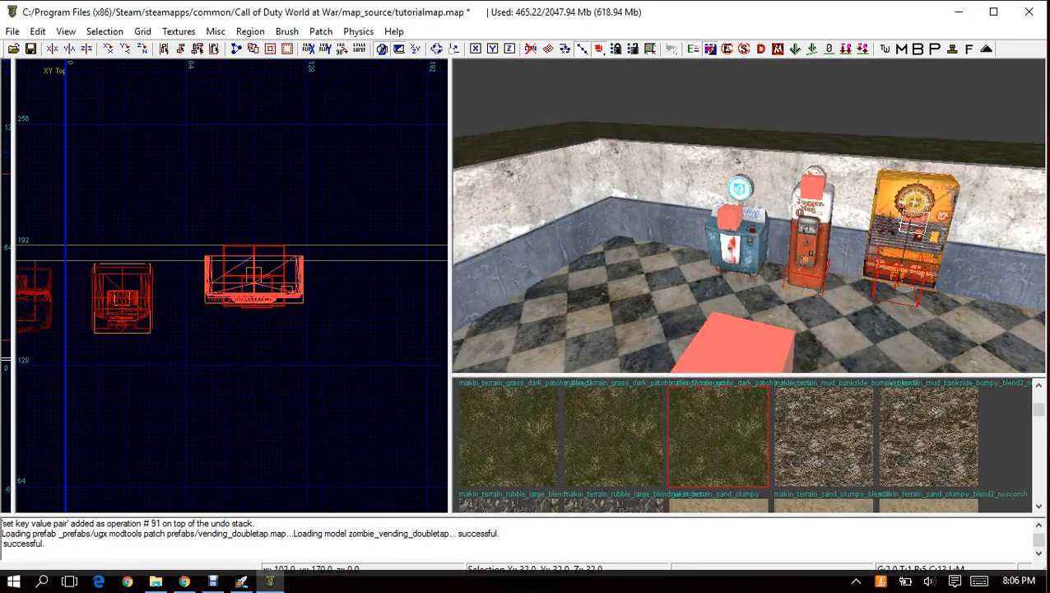
# Move the vending_doubletap prefab south, clear of the north wall, and lower it onto the floor.
pyautogui.moveTo(258, 287); pyautogui.dragTo(247, 335)
pyautogui.hotkey('ctrl', 'Tab')
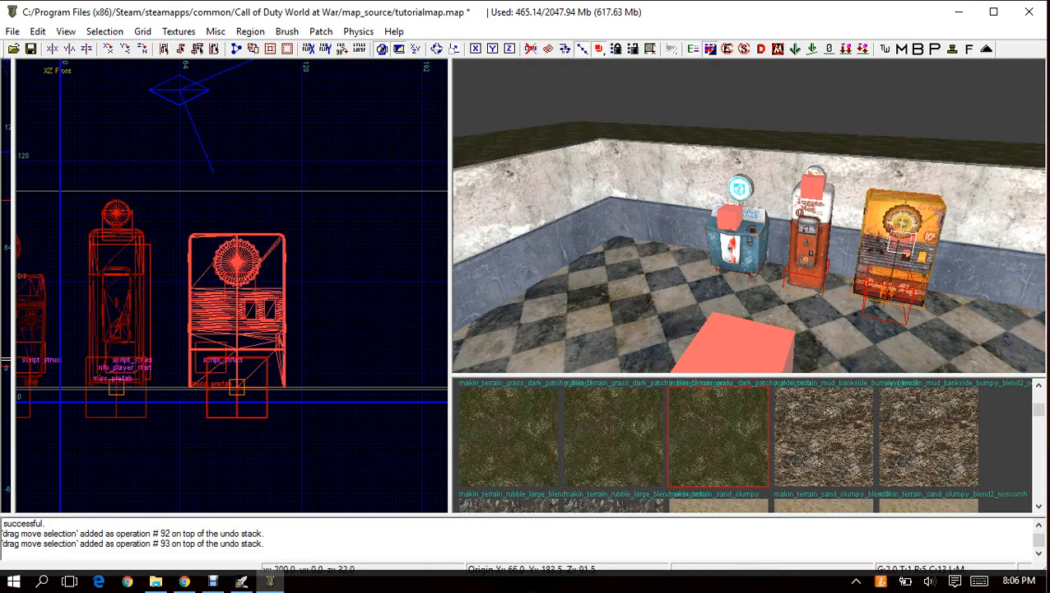
# Show the Triggers and Clip geometry through the Filters and inspect the brushes around the perk machines.
pyautogui.press('Escape')
pyautogui.moveTo(811, 181); pyautogui.dragTo(725, 239, button='right')
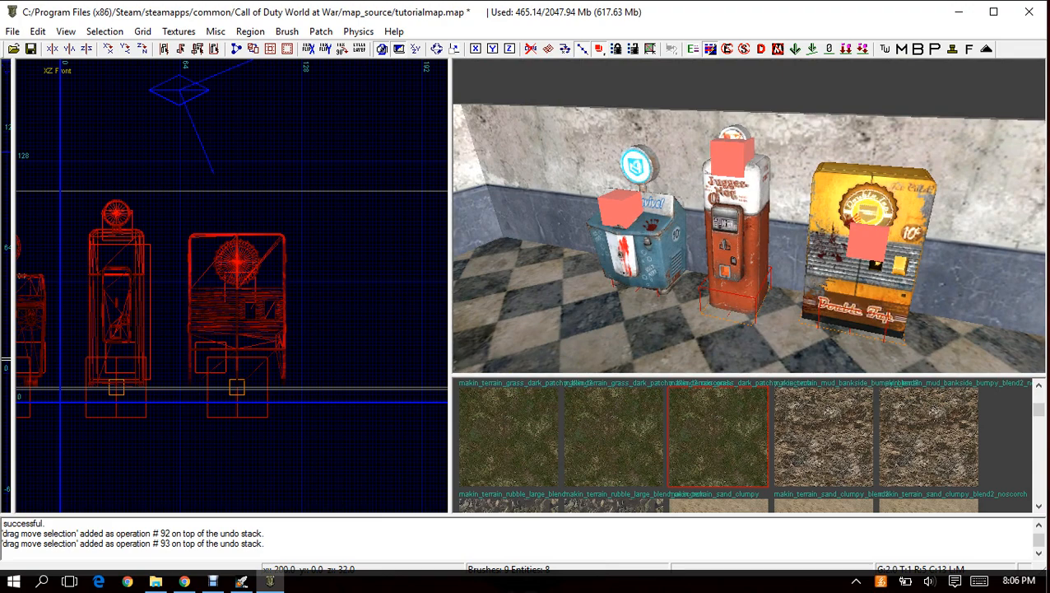
pyautogui.press('f')
pyautogui.click(427, 301)
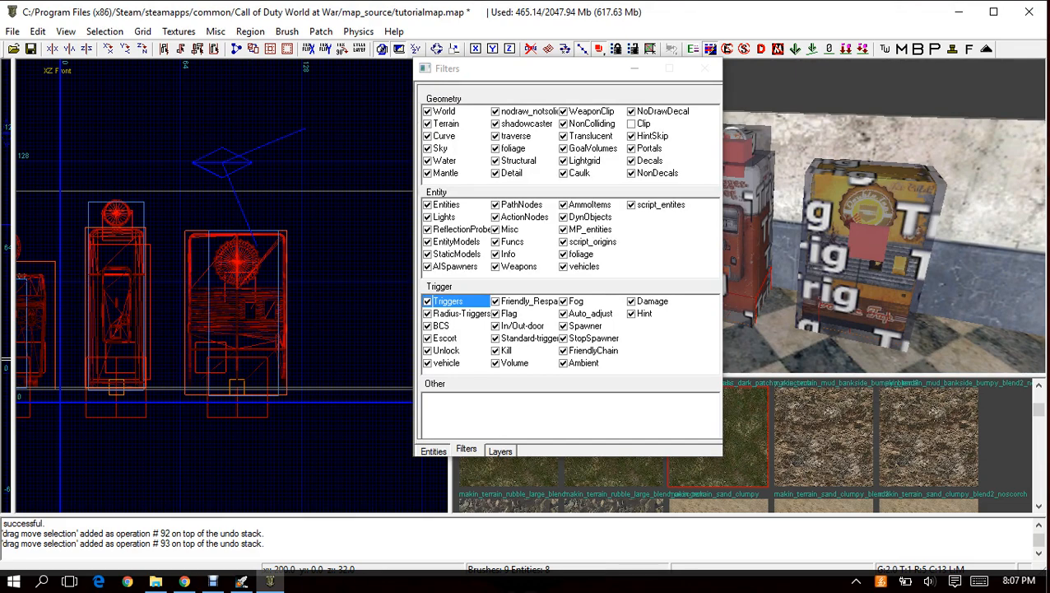
pyautogui.click(631, 124)
pyautogui.click(635, 69)
pyautogui.moveTo(707, 214); pyautogui.dragTo(716, 251, button='right')
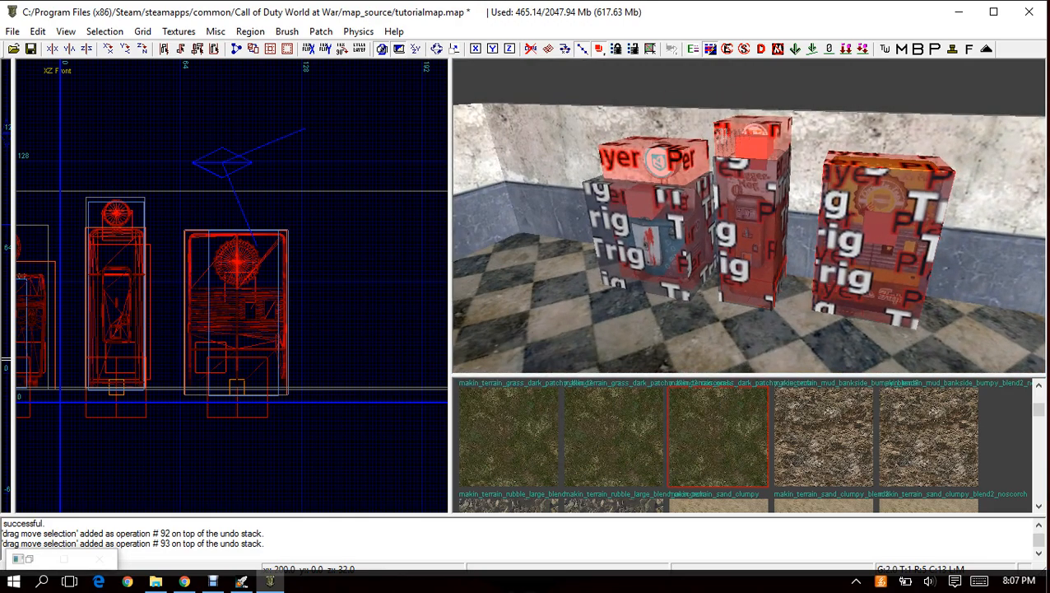
# Hide Triggers and Clip again in the Filters to view the bare perk machine models.
pyautogui.press('f')
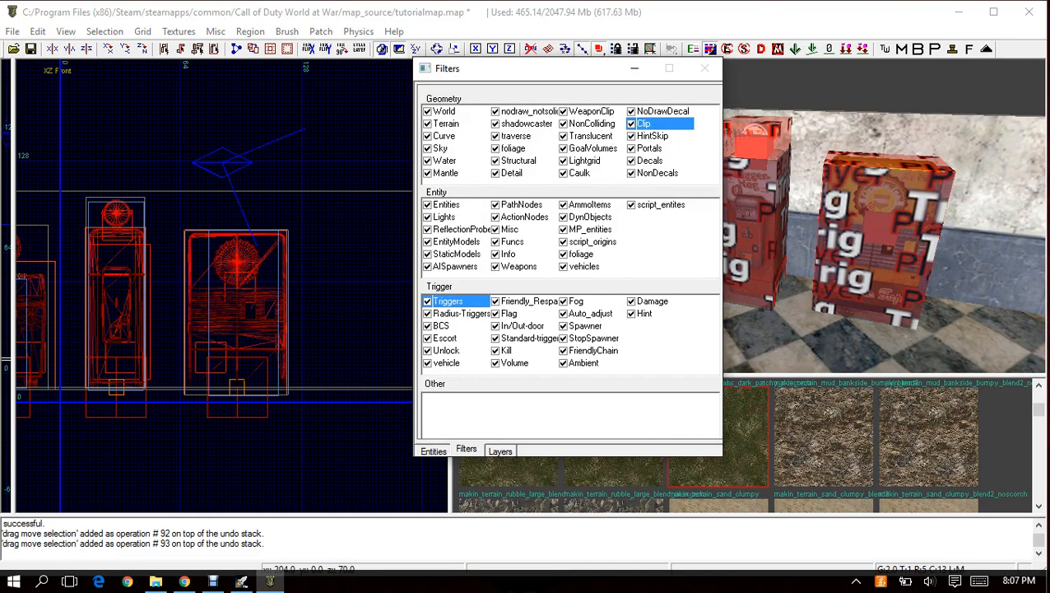
pyautogui.click(427, 301)
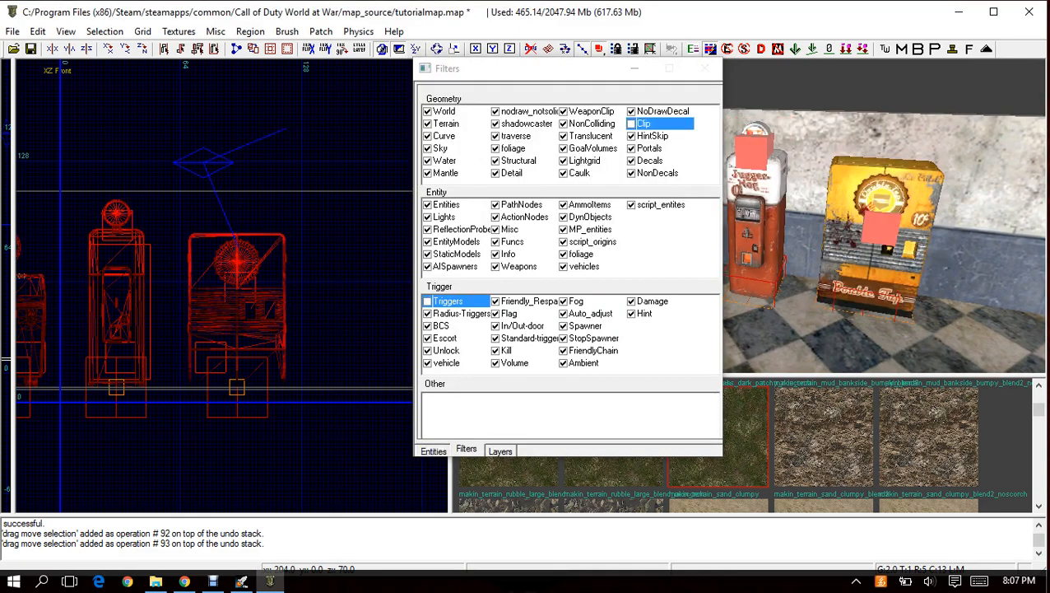
pyautogui.click(631, 124)
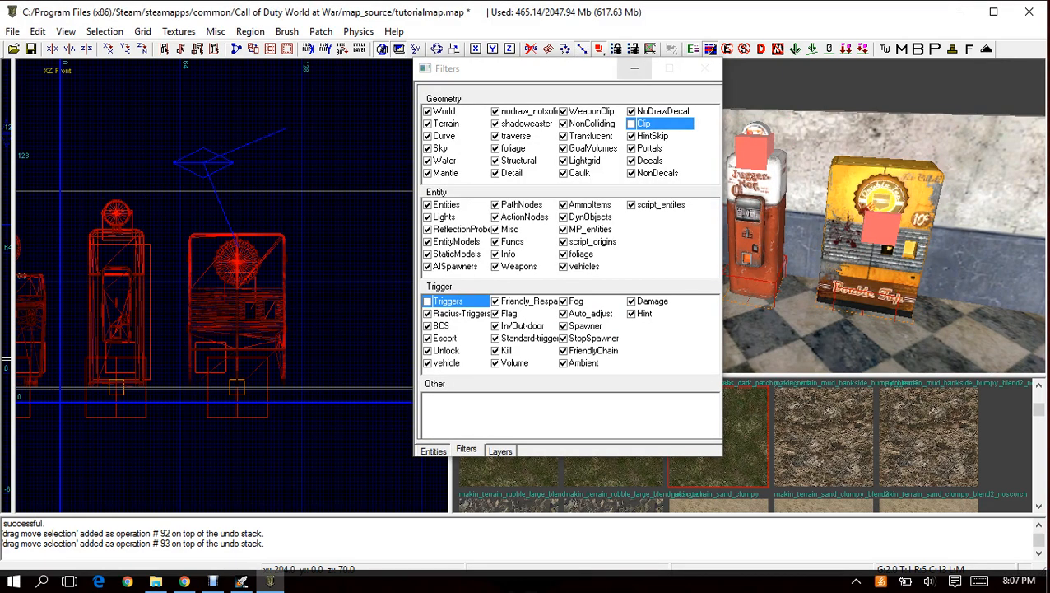
pyautogui.click(634, 68)
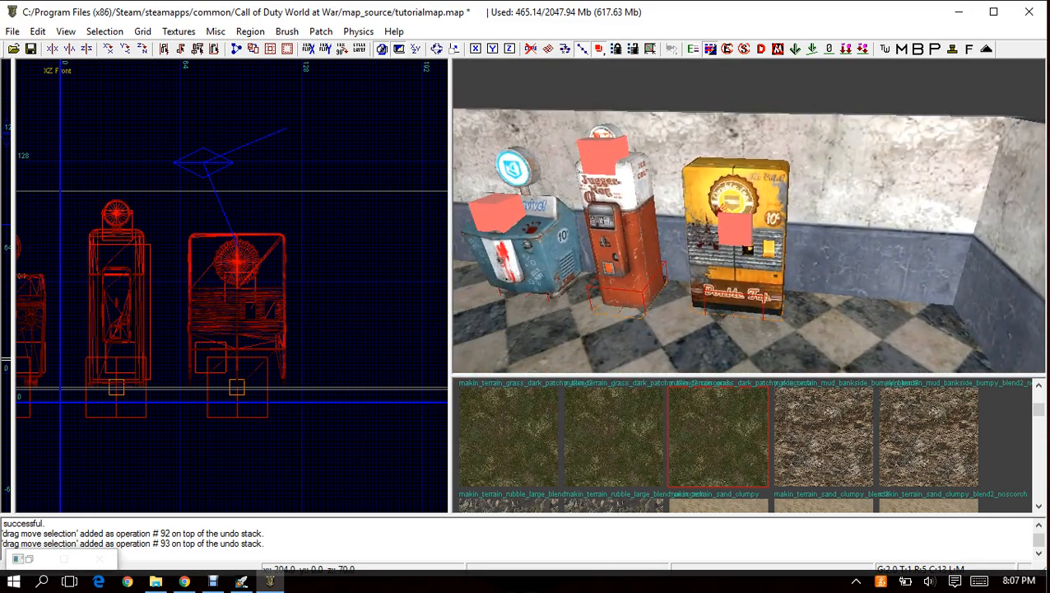
pyautogui.moveTo(749, 216)
pyautogui.mouseDown(button='right')
pyautogui.moveTo(659, 216)
pyautogui.moveTo(740, 211)
pyautogui.mouseUp(button='right')
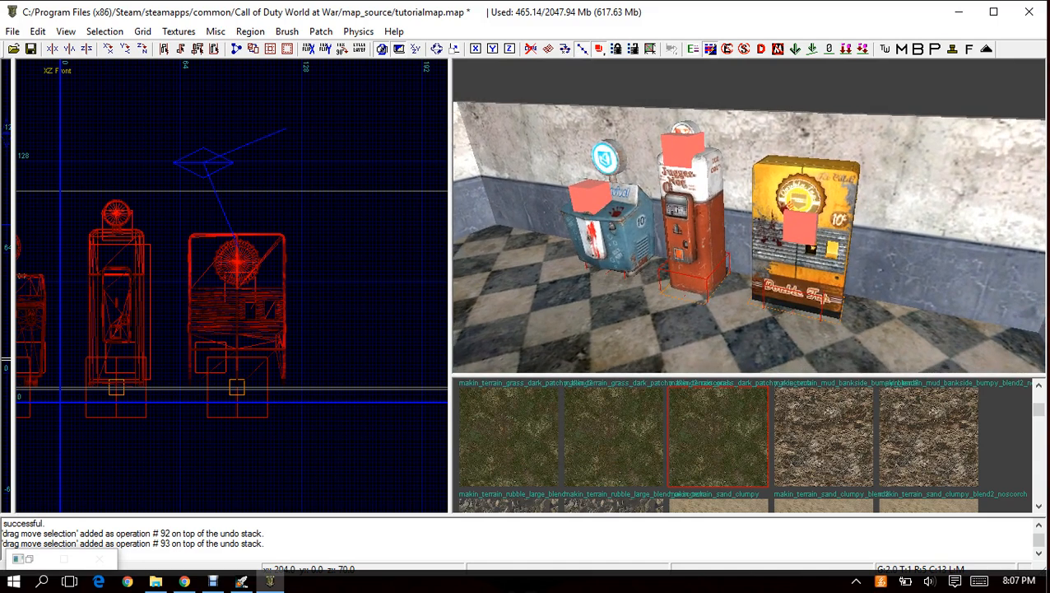
pyautogui.moveTo(740, 211)
pyautogui.mouseDown(button='right')
pyautogui.moveTo(740, 148)
pyautogui.moveTo(790, 140)
pyautogui.moveTo(658, 164)
pyautogui.moveTo(790, 185)
pyautogui.moveTo(758, 201)
pyautogui.moveTo(700, 206)
pyautogui.moveTo(650, 247)
pyautogui.moveTo(646, 222)
pyautogui.moveTo(707, 197)
pyautogui.moveTo(700, 218)
pyautogui.moveTo(749, 206)
pyautogui.mouseUp(button='right')
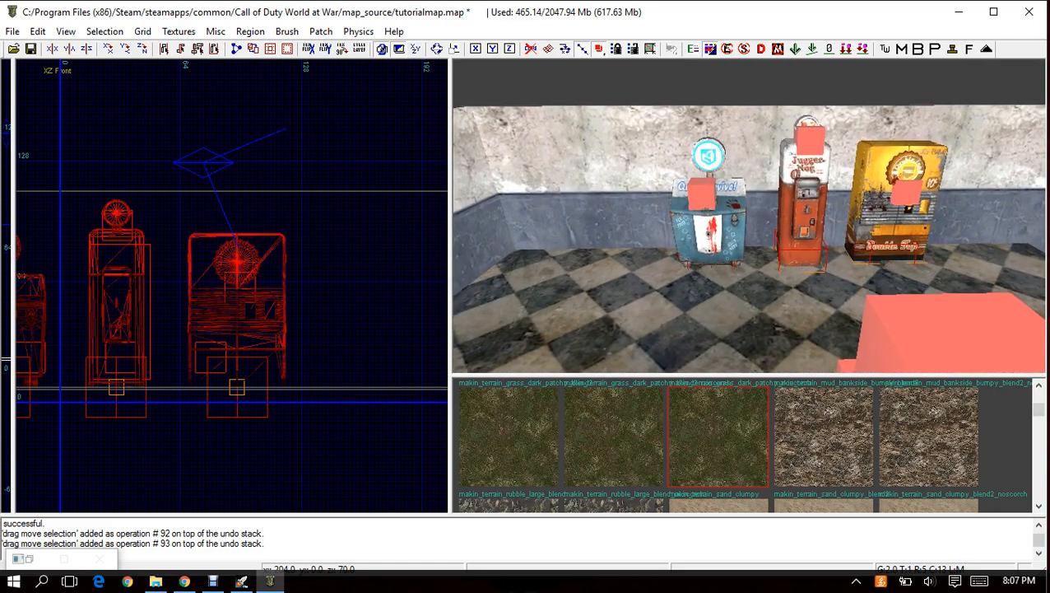
# Select the doubletap, juggernaut and revive prefabs and shift them together east along the north wall in the top view.
pyautogui.rightClick(889, 187)
pyautogui.keyDown('shift'); pyautogui.click(893, 177); pyautogui.keyUp('shift')
pyautogui.keyDown('shift'); pyautogui.click(807, 193); pyautogui.keyUp('shift')
pyautogui.keyDown('shift'); pyautogui.click(708, 222); pyautogui.keyUp('shift')
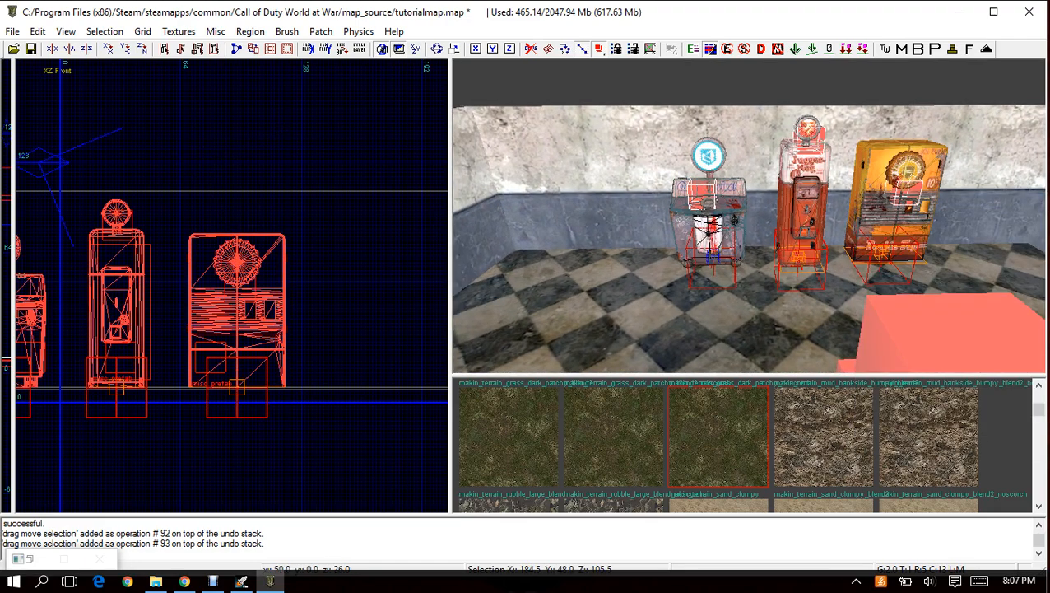
pyautogui.hotkey('ctrl', 'Tab')
pyautogui.hotkey('ctrl', 'Tab')
pyautogui.moveTo(260, 299); pyautogui.dragTo(290, 299)
pyautogui.press('Escape')
# Insert the vending_sleight.map prefab from the UGX Modtools Patch Prefabs folder and place it west of the revive machine, clear of the north wall.
pyautogui.rightClick(198, 282)
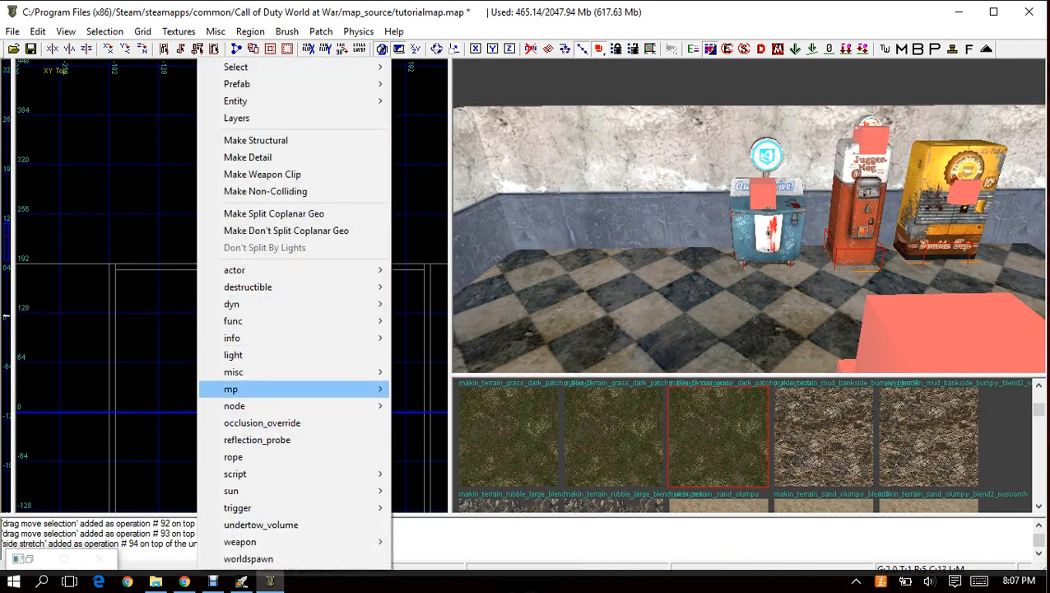
pyautogui.moveTo(234, 372)
pyautogui.click(144, 388)
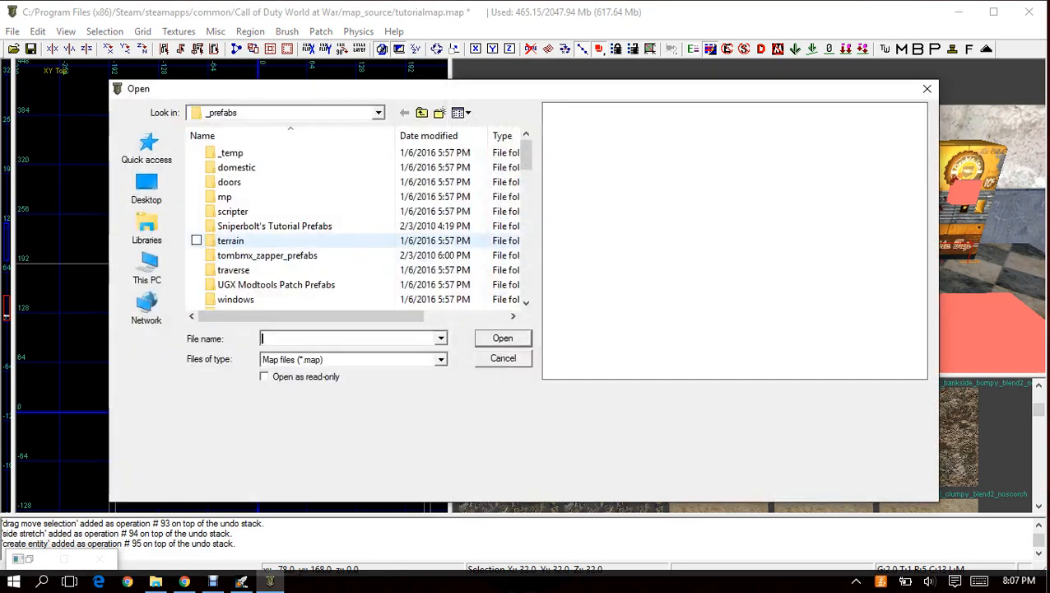
pyautogui.doubleClick(275, 284)
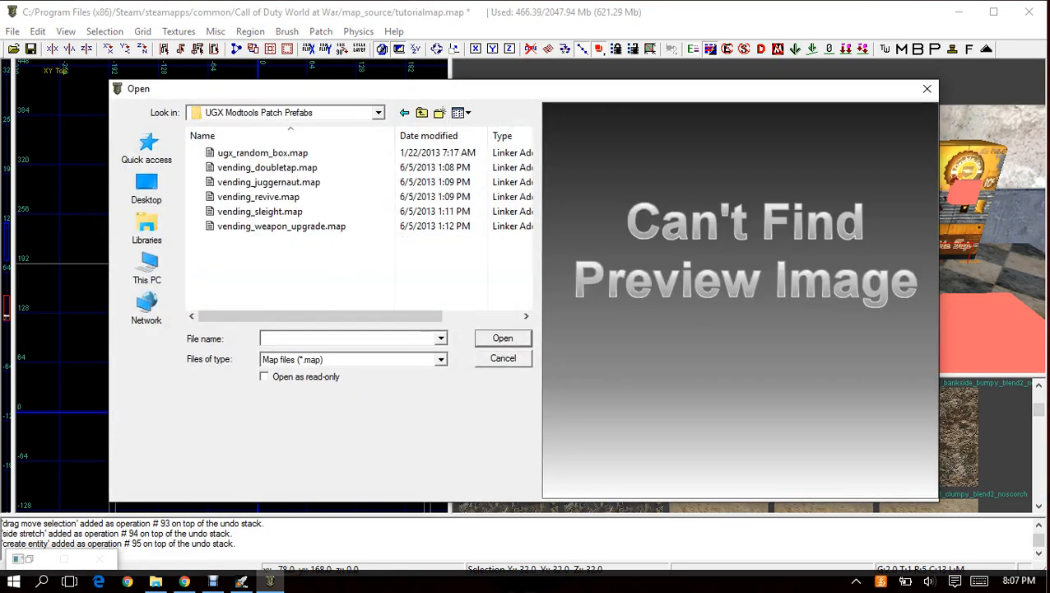
pyautogui.press('Return')
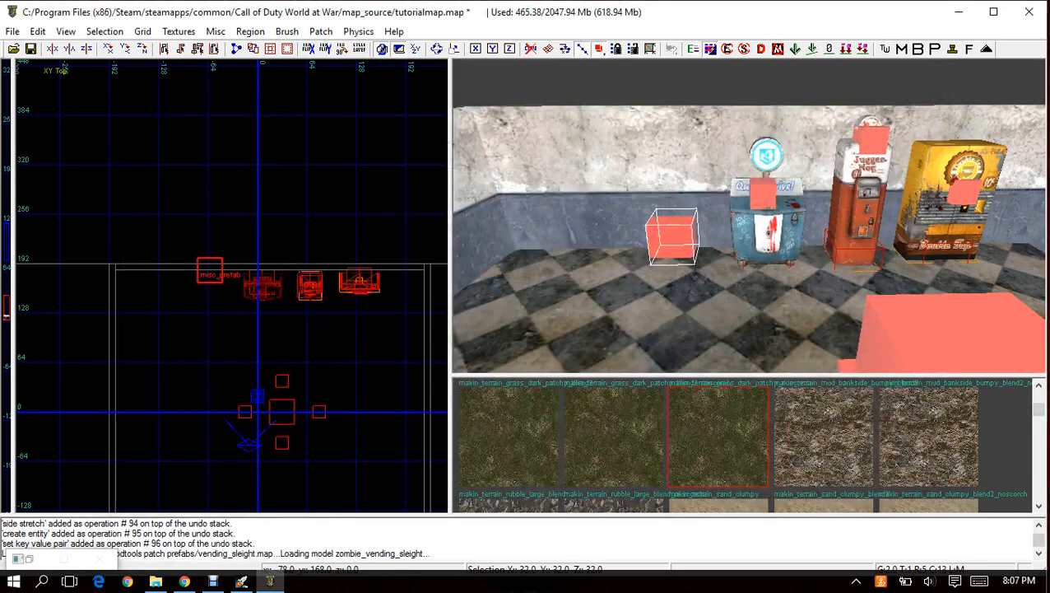
pyautogui.moveTo(204, 292); pyautogui.dragTo(203, 291)
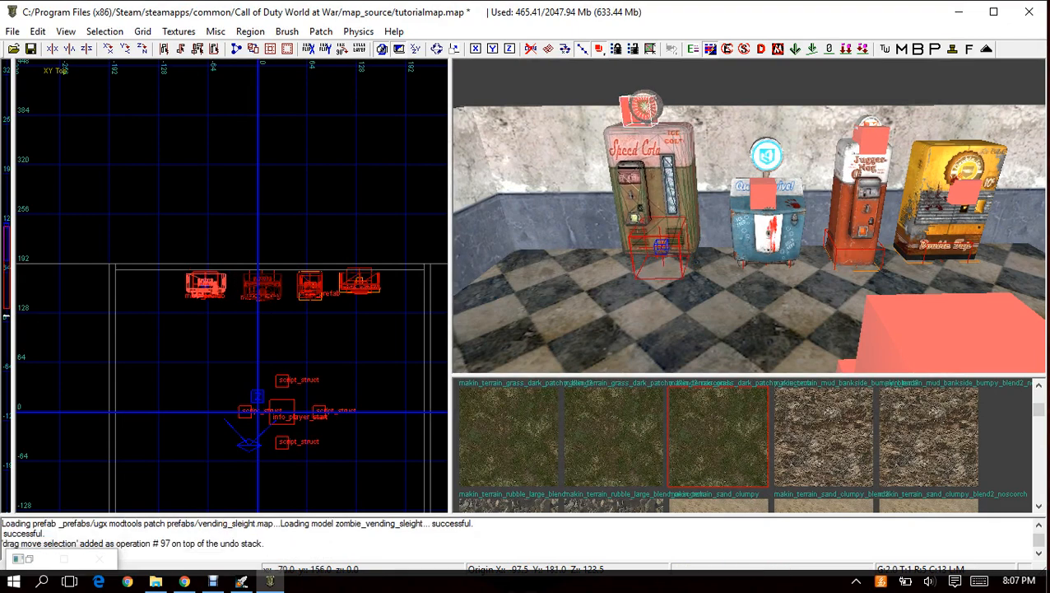
# Lower the vending_sleight prefab onto the floor in the front view and deselect it.
pyautogui.hotkey('ctrl', 'Tab')
pyautogui.scroll(5, 234, 322)
pyautogui.moveTo(234, 323); pyautogui.dragTo(235, 348)
pyautogui.hotkey('ctrl', 'Tab')
pyautogui.hotkey('ctrl', 'Tab')
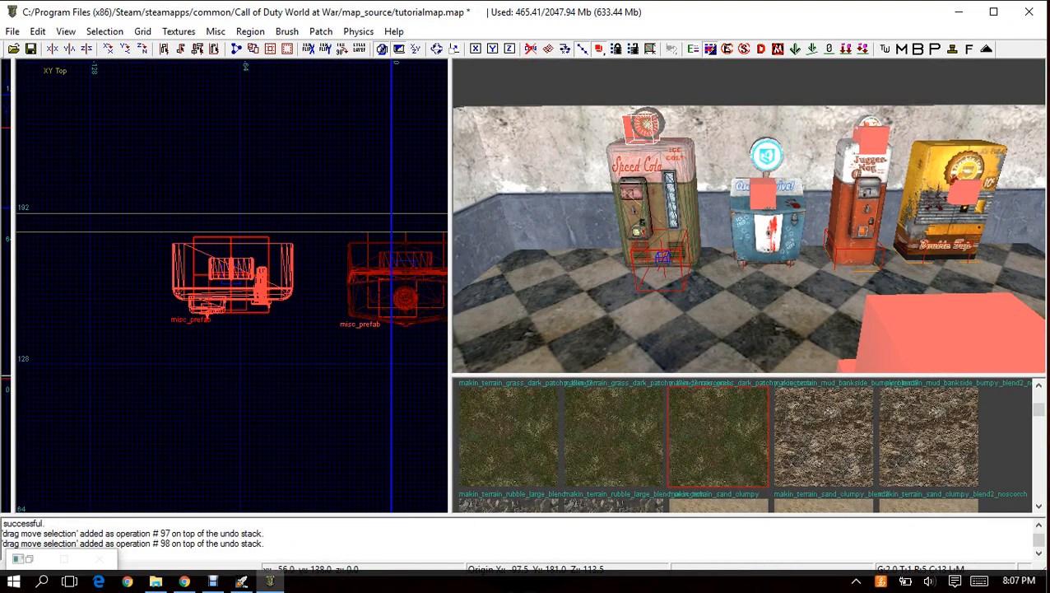
pyautogui.press('Escape')
# Select all four perk machine prefabs, shift them about 6 units west in the top view and deselect them.
pyautogui.moveTo(658, 246); pyautogui.dragTo(708, 280, button='right')
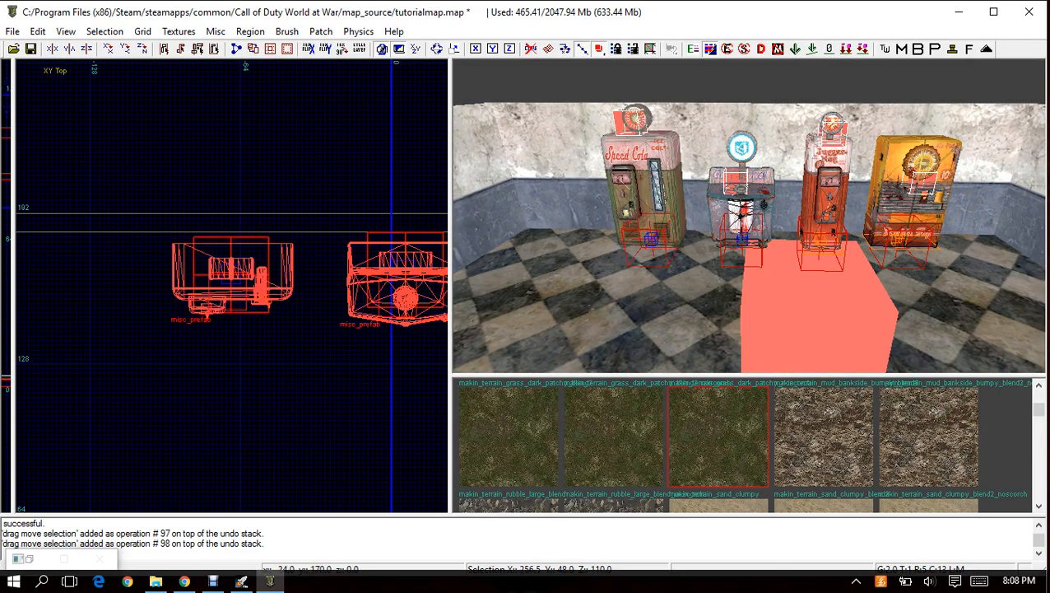
pyautogui.hotkey('ctrl', 'Tab')
pyautogui.hotkey('ctrl', 'Tab')
pyautogui.hotkey('ctrl', 'Tab')
pyautogui.scroll(-3, 329, 268)
pyautogui.moveTo(330, 280); pyautogui.dragTo(224, 277, button='right')
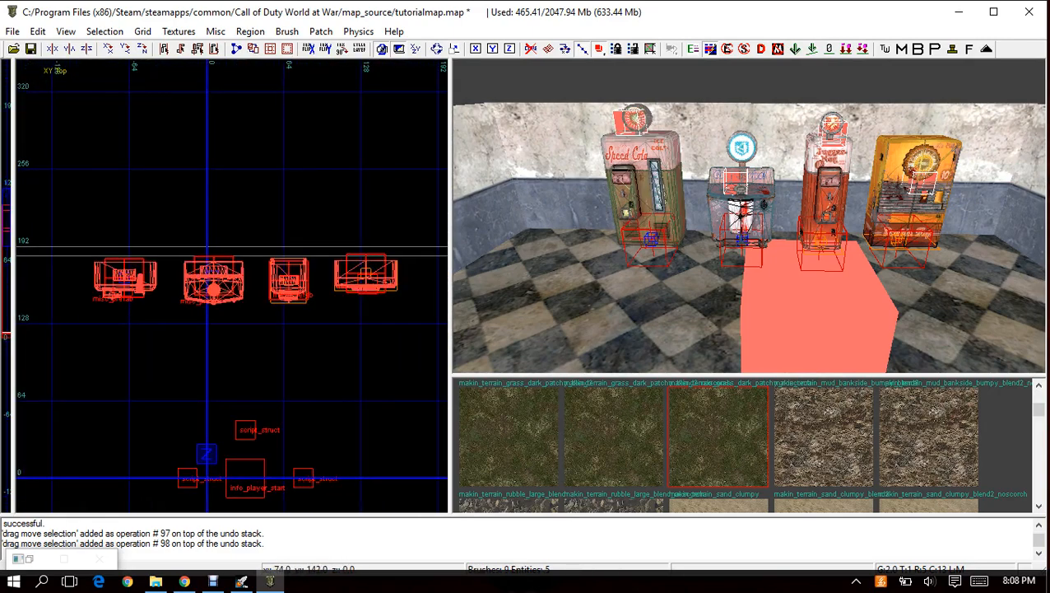
pyautogui.scroll(-2, 296, 305)
pyautogui.moveTo(282, 303); pyautogui.dragTo(280, 298)
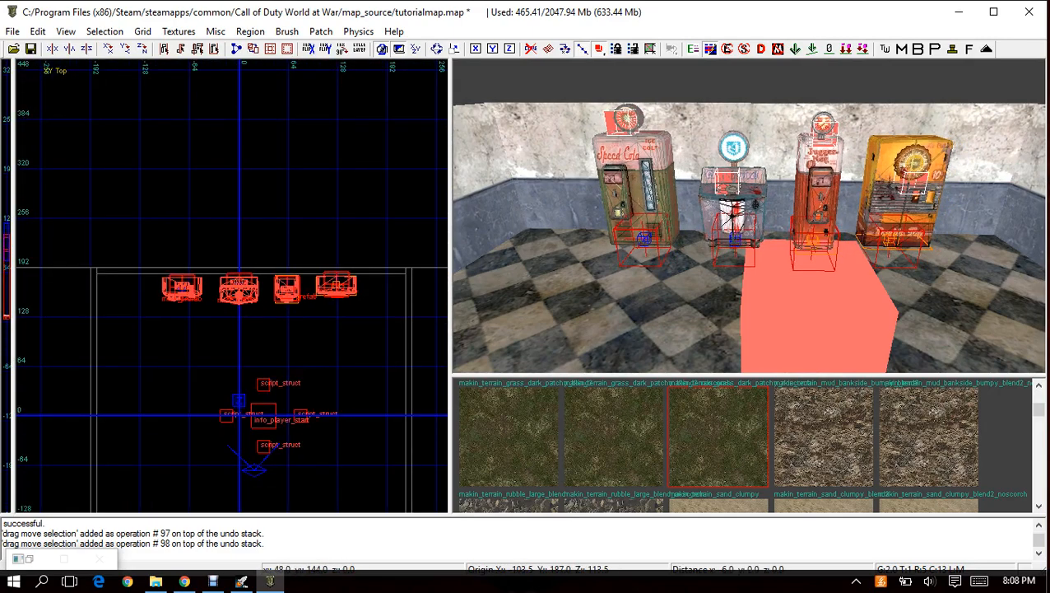
pyautogui.press('Escape')
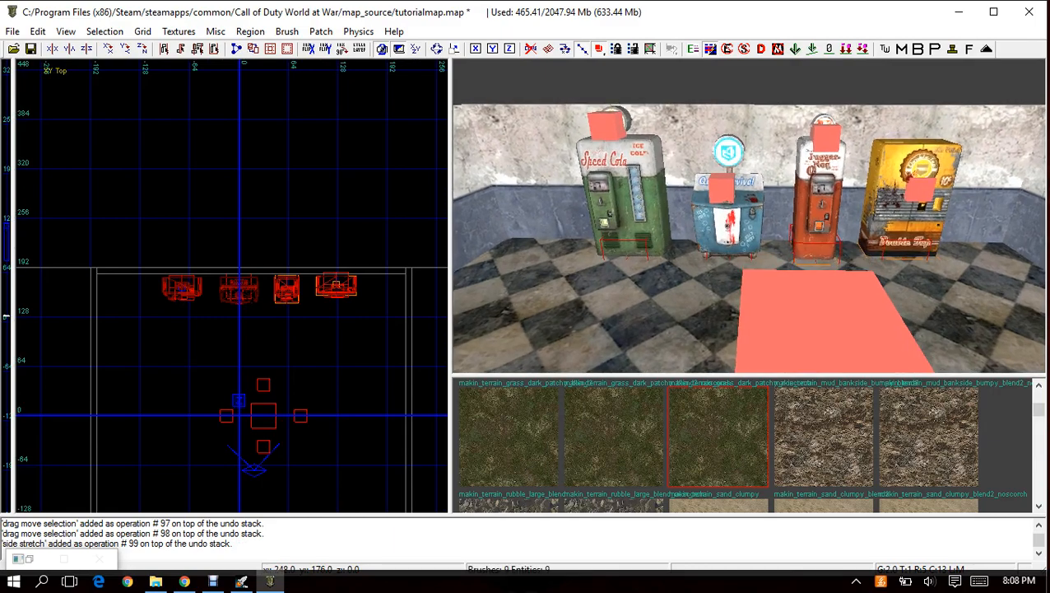
# Insert the ugx_random_box.map prefab from the UGX Modtools Patch Prefabs folder near the south wall.
pyautogui.moveTo(748, 216); pyautogui.dragTo(699, 218, button='right')
pyautogui.moveTo(331, 371); pyautogui.dragTo(306, 235, button='right')
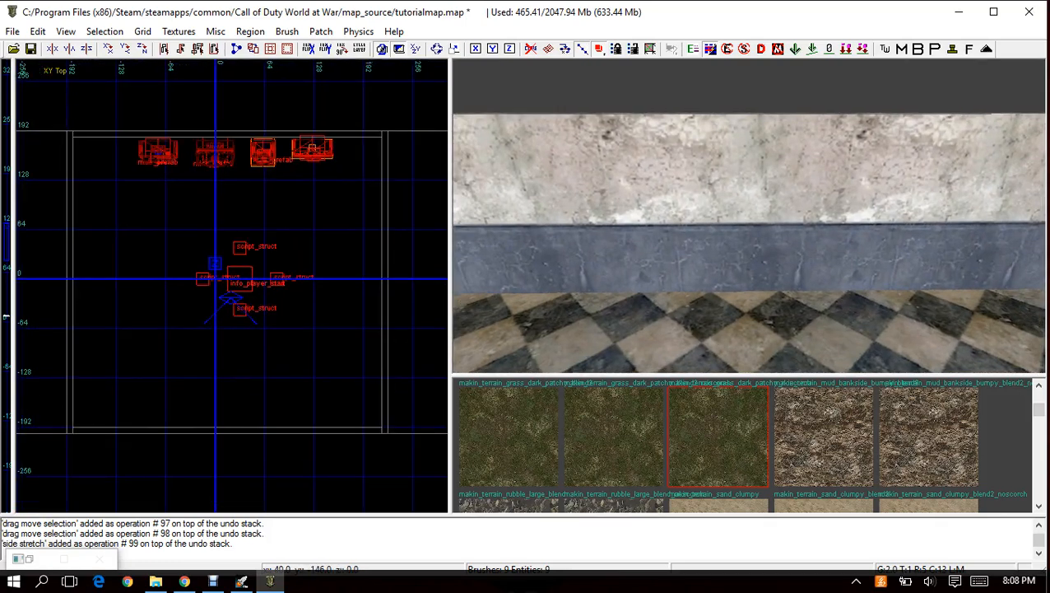
pyautogui.rightClick(215, 57)
pyautogui.moveTo(253, 372)
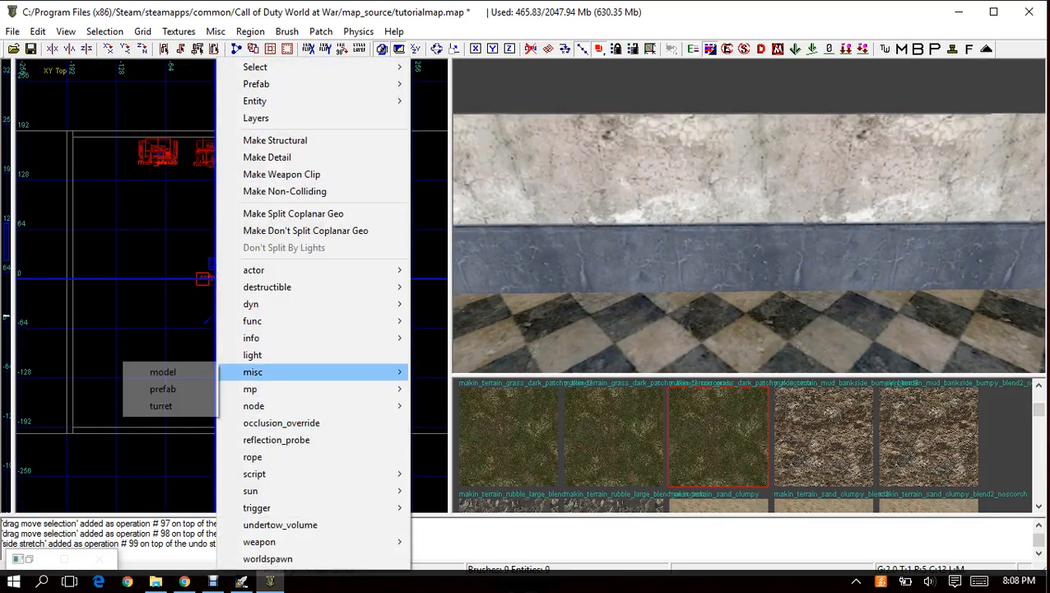
pyautogui.click(164, 389)
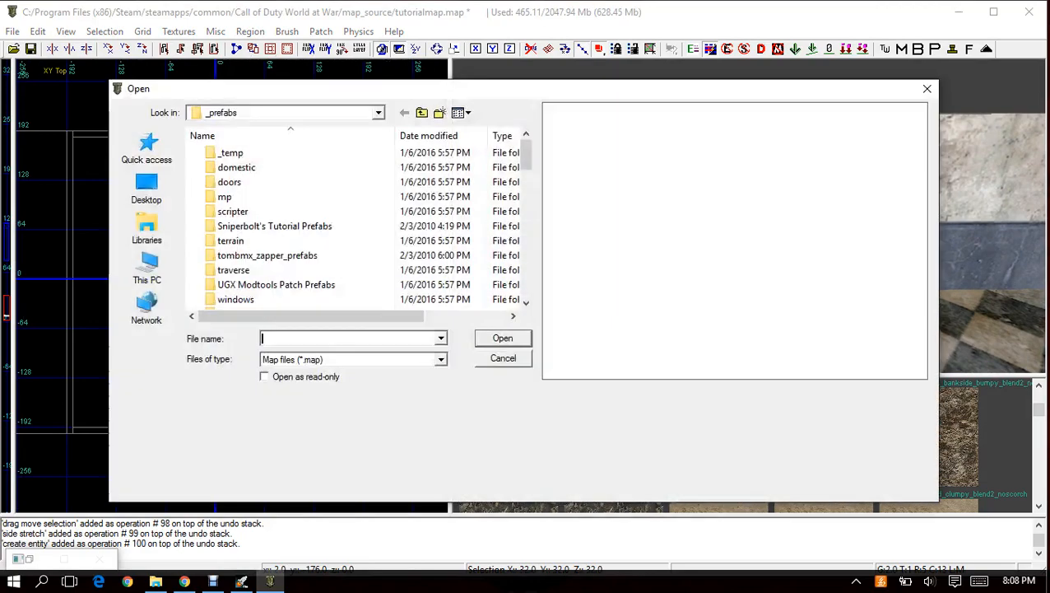
pyautogui.doubleClick(247, 286)
pyautogui.click(268, 168)
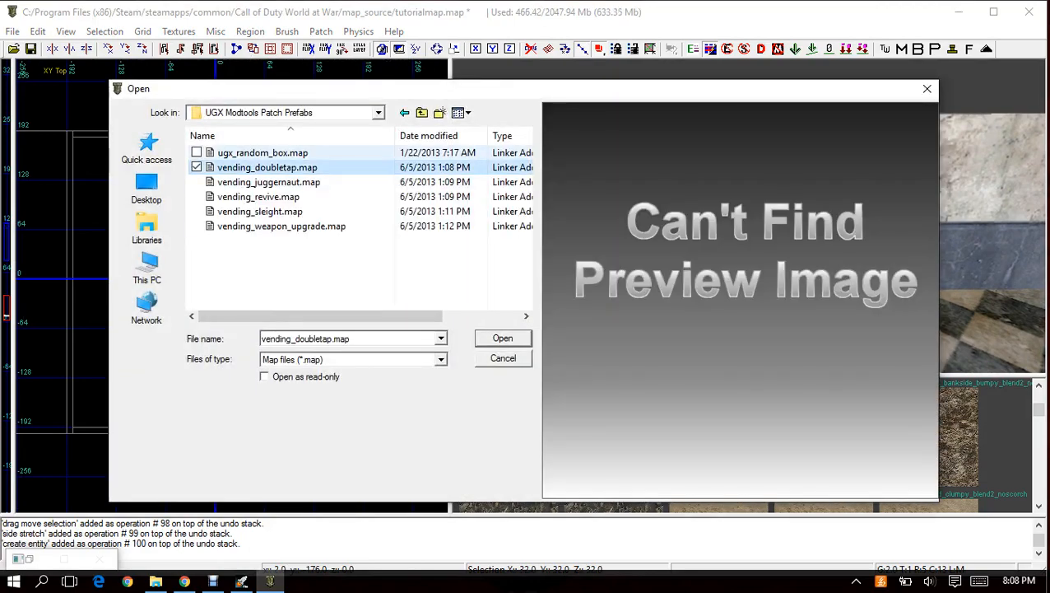
pyautogui.doubleClick(261, 153)
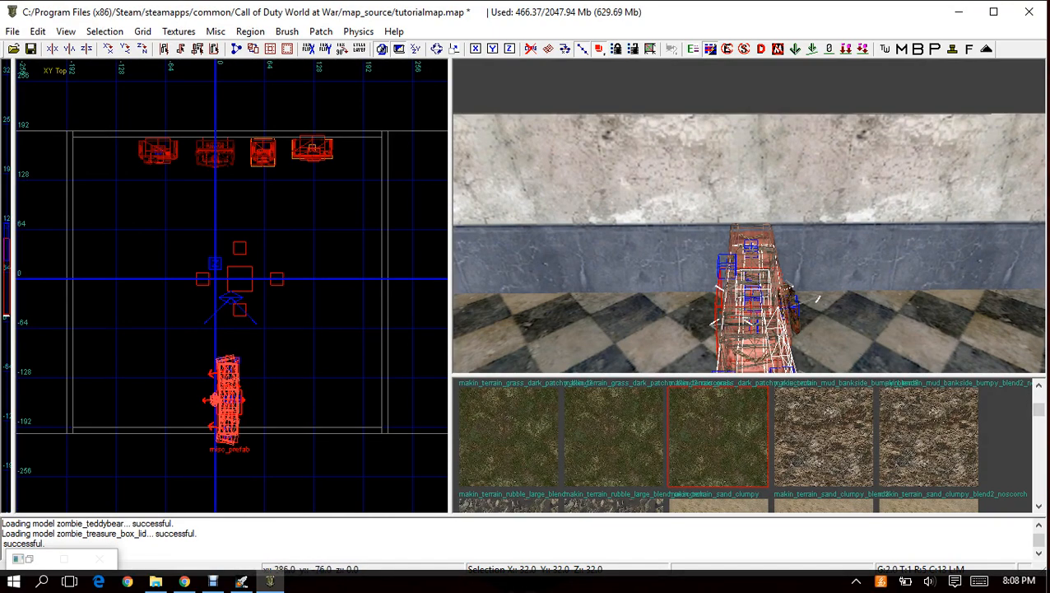
# Rotate the ugx_random_box prefab -90 degrees about Z so it lies along the south wall, facing the room.
pyautogui.moveTo(748, 239); pyautogui.dragTo(559, 237, button='right')
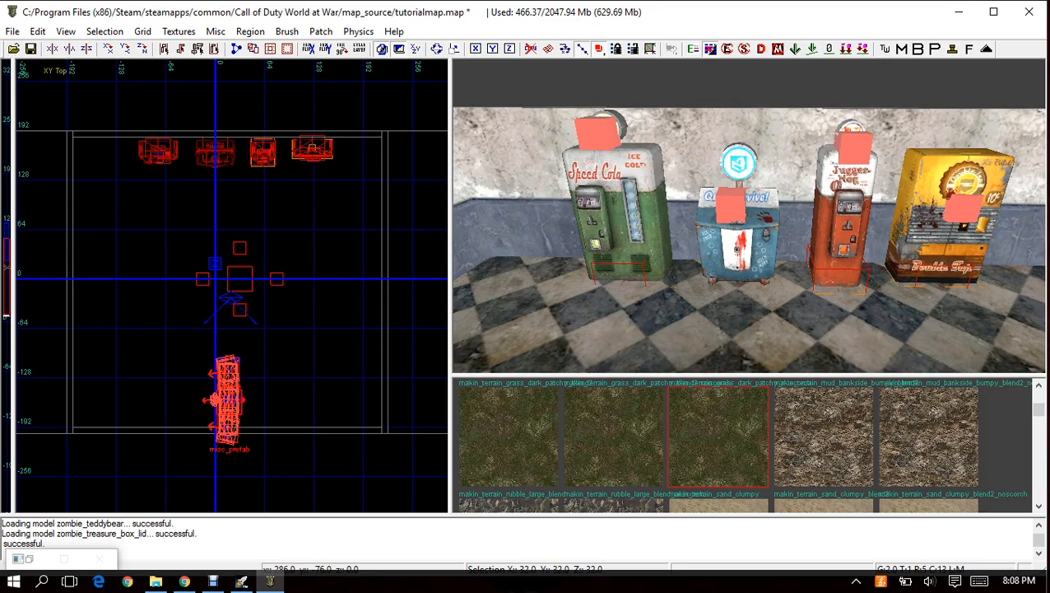
pyautogui.moveTo(592, 239); pyautogui.dragTo(750, 194, button='right')
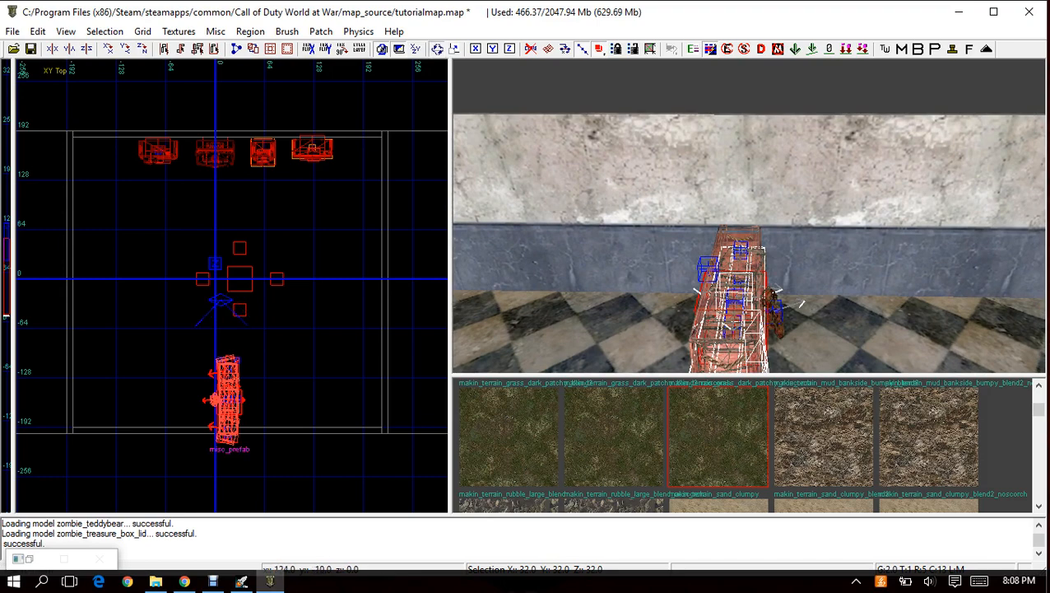
pyautogui.moveTo(310, 286); pyautogui.dragTo(318, 327)
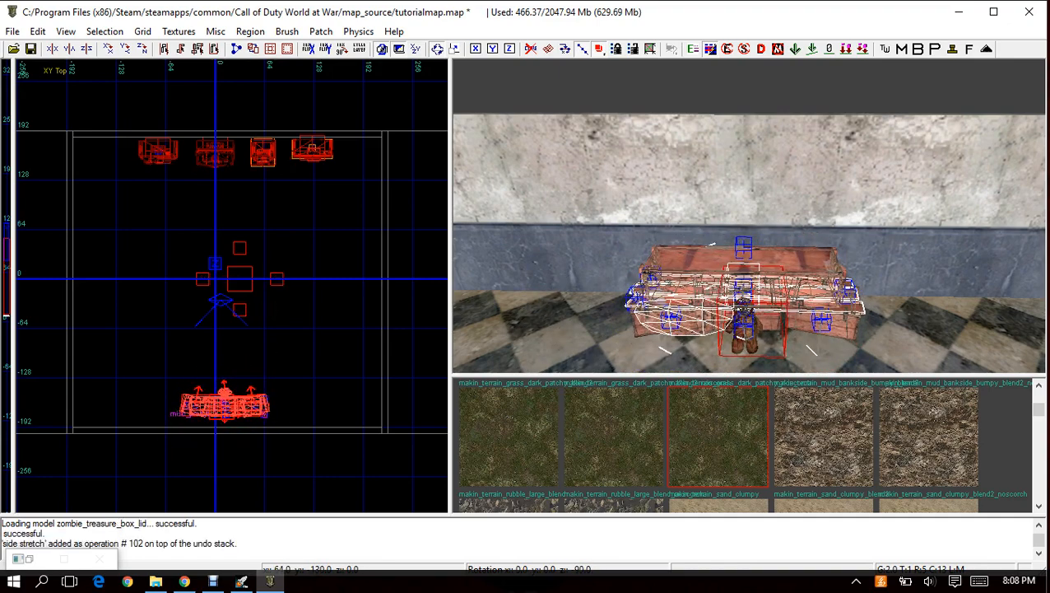
# Position the ugx_random_box prefab close against the south wall, adjust its height to the floor and deselect it.
pyautogui.scroll(5, 264, 378)
pyautogui.moveTo(264, 401); pyautogui.dragTo(341, 255, button='right')
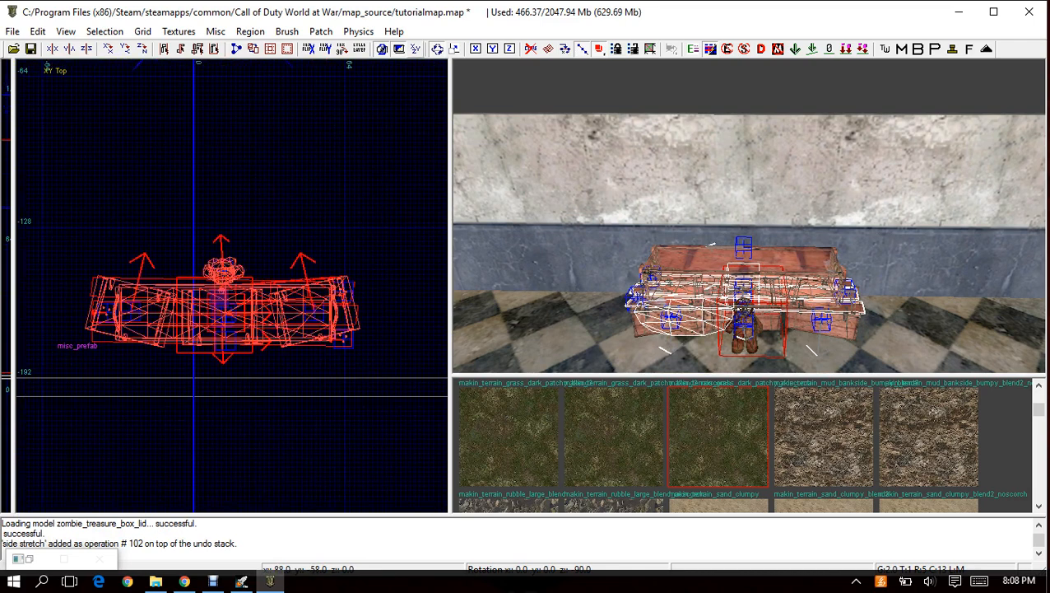
pyautogui.moveTo(208, 345); pyautogui.dragTo(225, 402)
pyautogui.hotkey('ctrl', 'Tab')
pyautogui.hotkey('ctrl', 'Tab')
pyautogui.hotkey('ctrl', 'Tab')
pyautogui.scroll(-6, 233, 371)
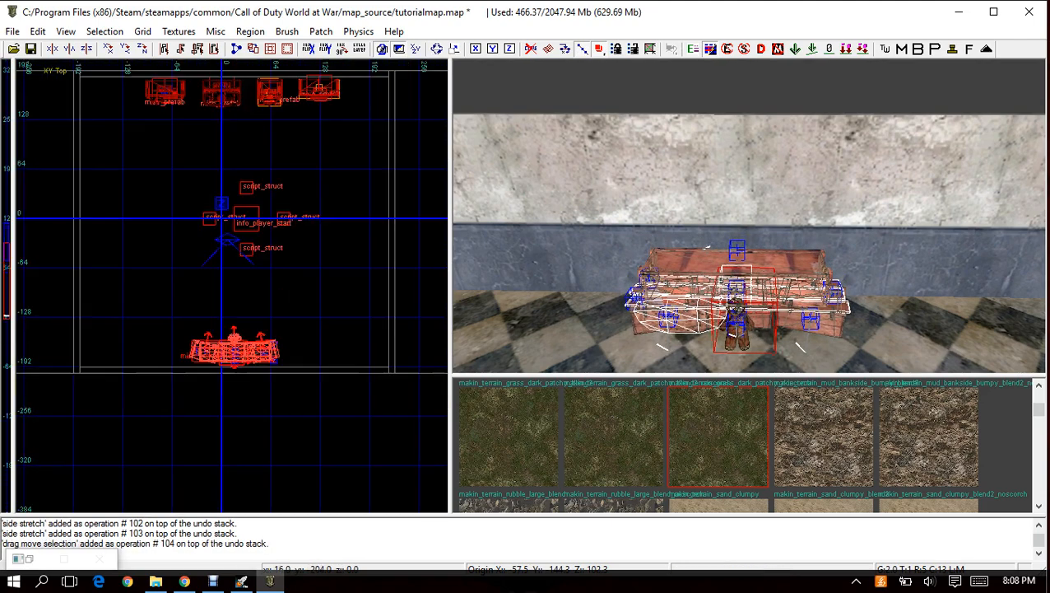
pyautogui.press('Escape')
# Insert the vending_weapon_upgrade.map prefab from the UGX Modtools Patch Prefabs folder near the east wall.
pyautogui.moveTo(741, 230); pyautogui.dragTo(790, 271, button='right')
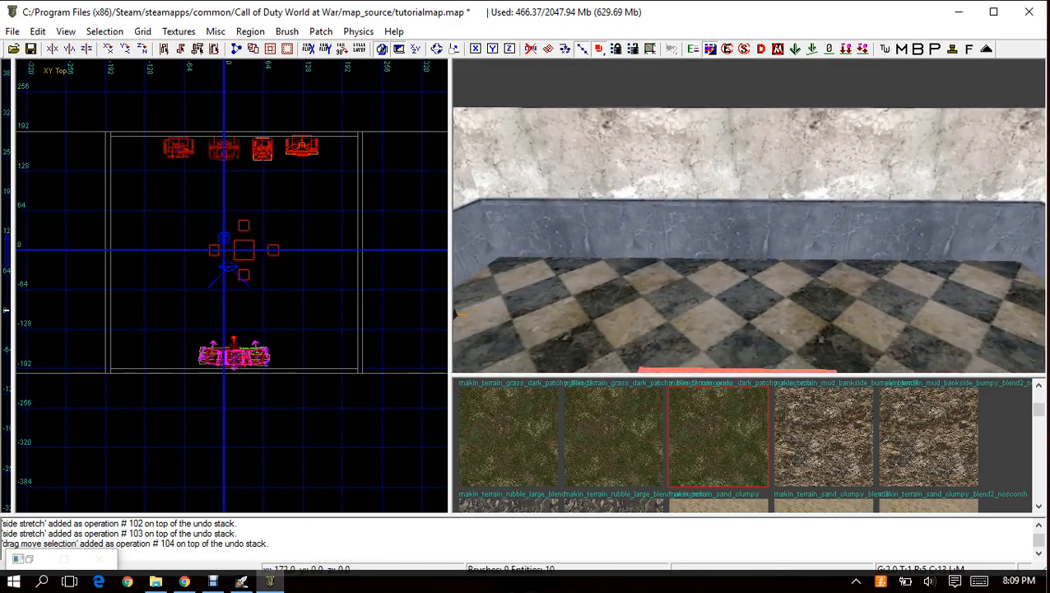
pyautogui.rightClick(331, 250)
pyautogui.moveTo(349, 372)
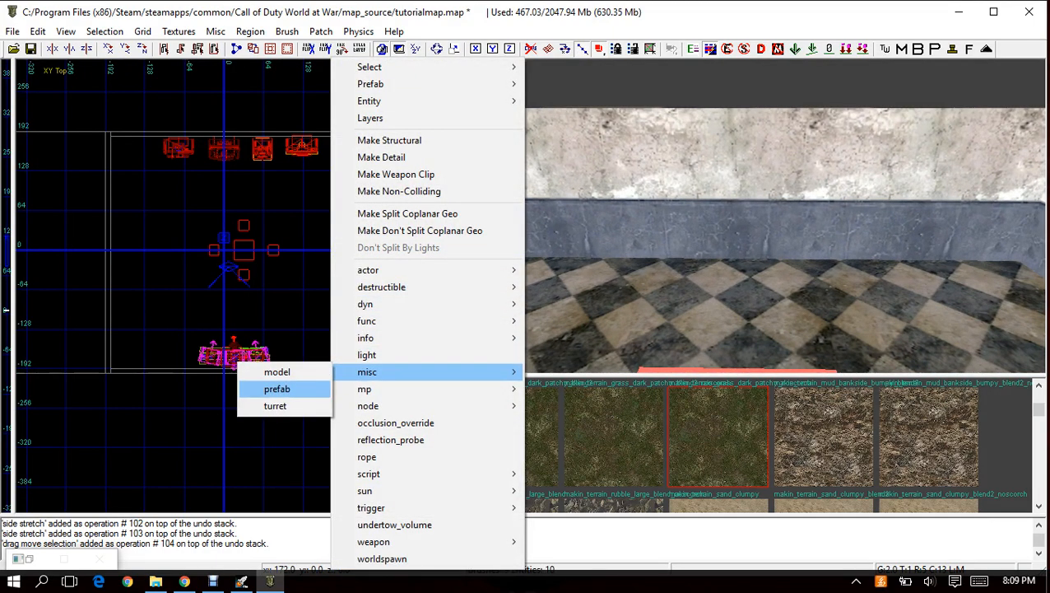
pyautogui.click(276, 388)
pyautogui.doubleClick(263, 283)
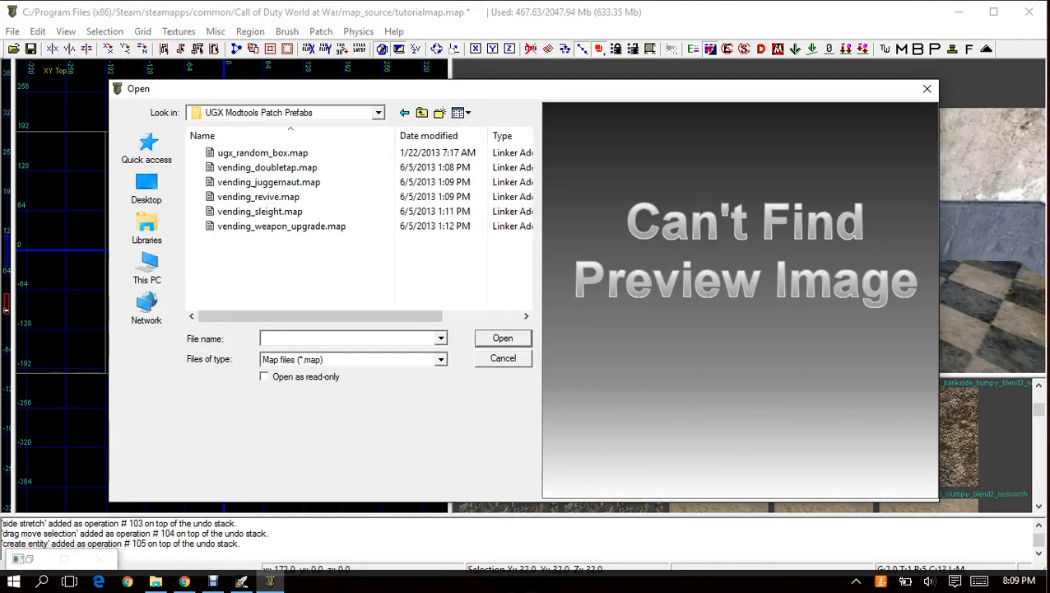
pyautogui.doubleClick(281, 226)
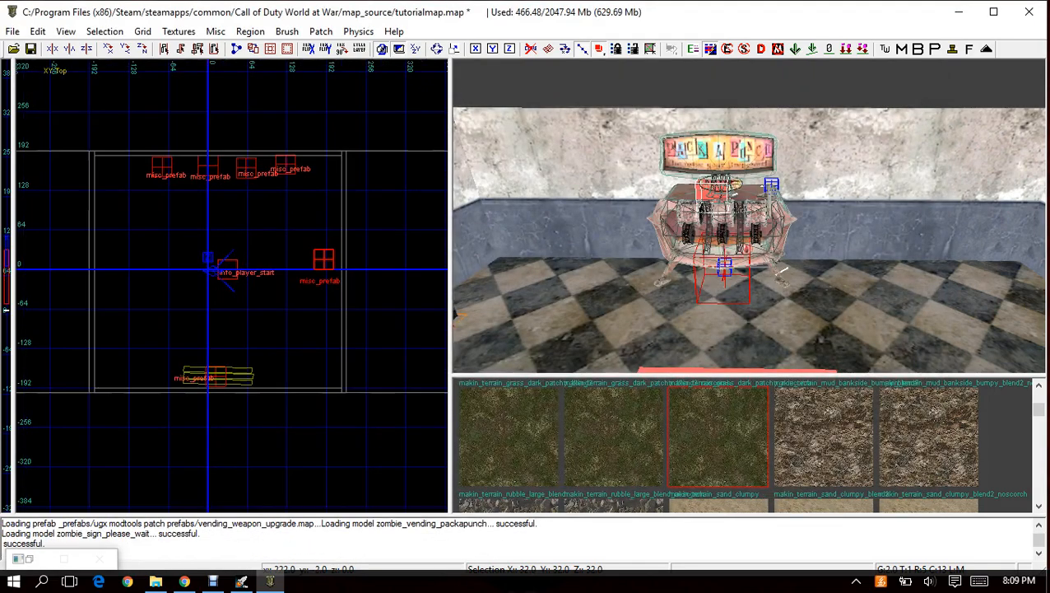
# Move the vending_weapon_upgrade prefab south along the east wall, just clear of the wall's inner face.
pyautogui.scroll(5, 327, 267)
pyautogui.moveTo(267, 265); pyautogui.dragTo(271, 299)
pyautogui.scroll(-5, 276, 293)
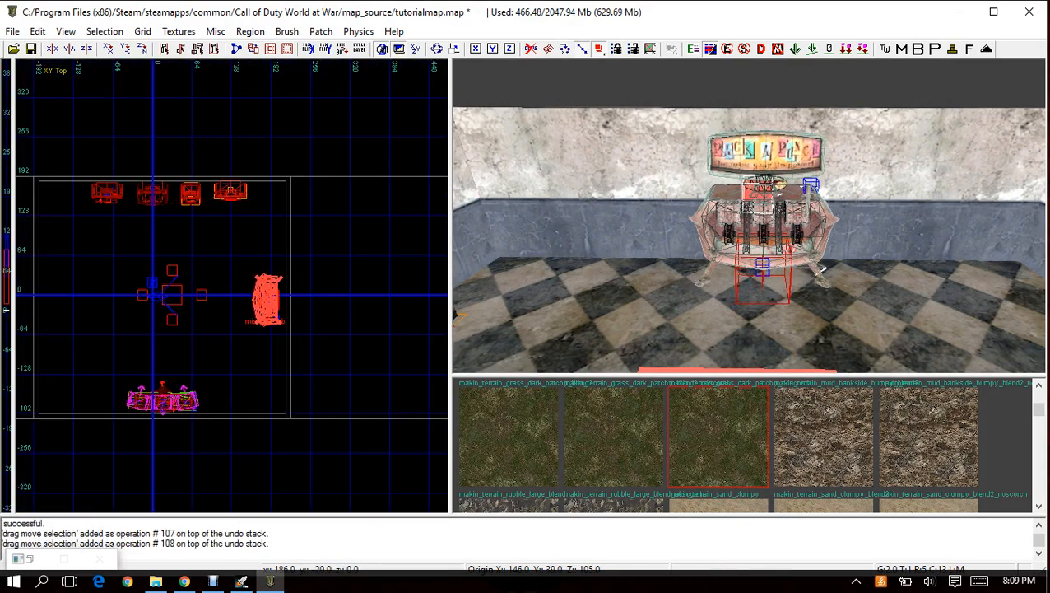
# Lower the vending_weapon_upgrade prefab until its feet rest on the floor, and deselect it.
pyautogui.press('Escape')
pyautogui.moveTo(749, 216); pyautogui.dragTo(744, 215, button='right')
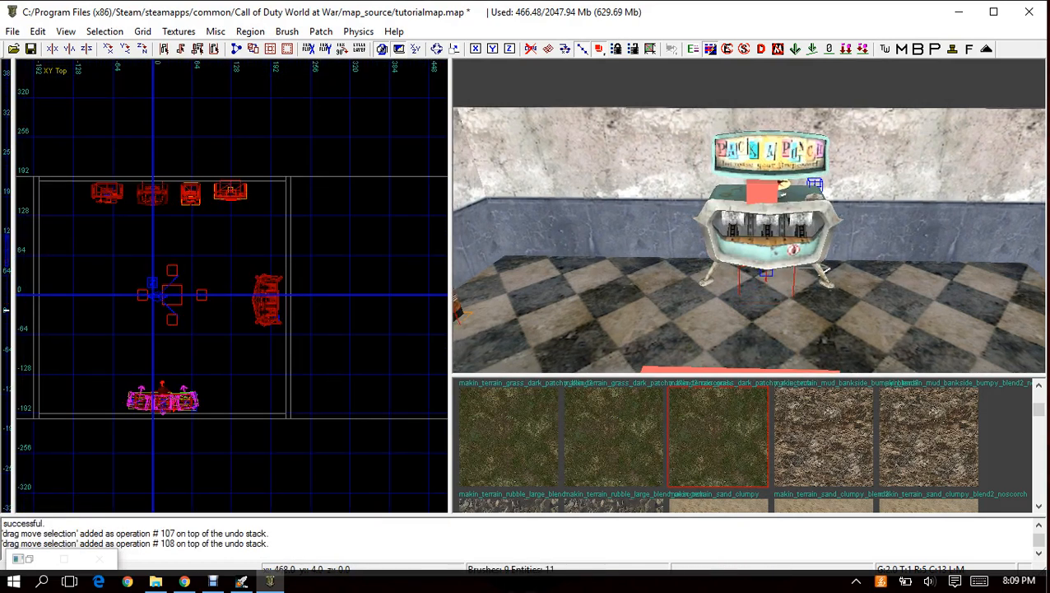
pyautogui.rightClick(745, 239)
pyautogui.click(790, 252)
pyautogui.hotkey('ctrl', 'Tab')
pyautogui.scroll(6, 244, 307)
pyautogui.moveTo(241, 309); pyautogui.dragTo(241, 333)
pyautogui.press('Escape')
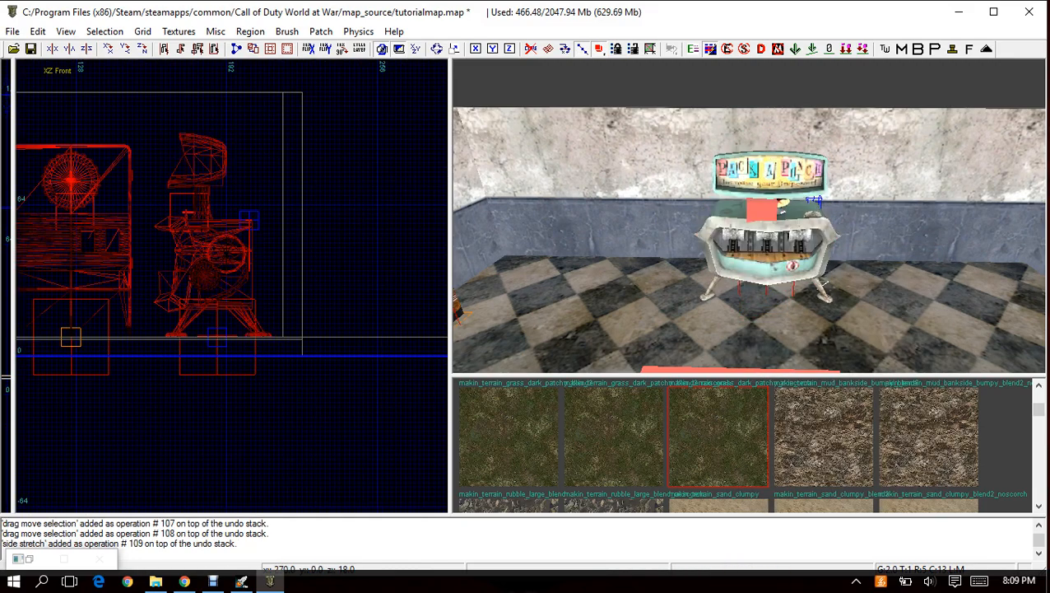
# Save the map as tutorialmap.map.
pyautogui.moveTo(724, 239); pyautogui.dragTo(897, 243, button='right')
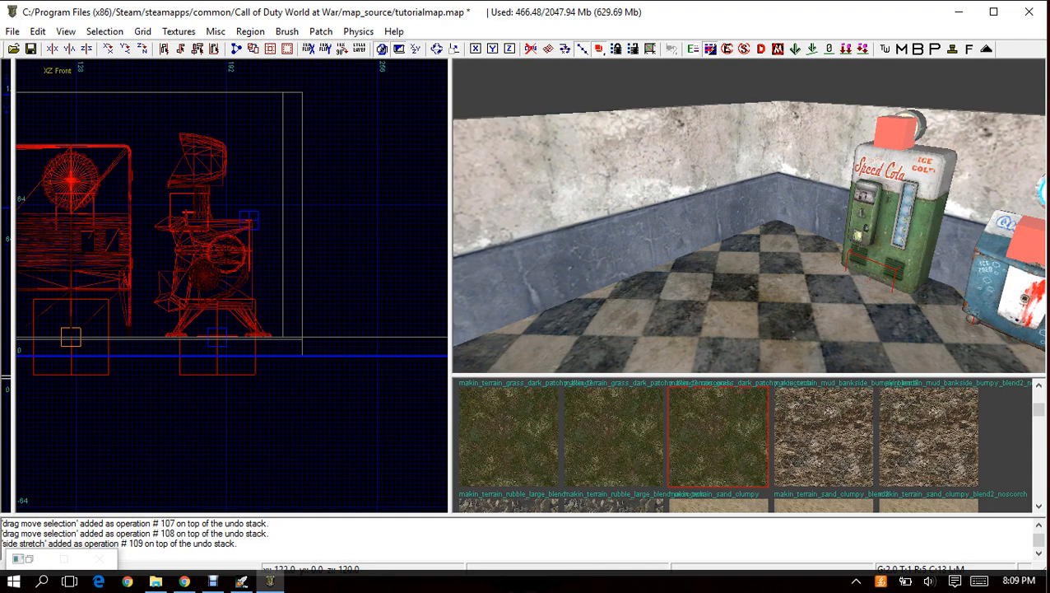
pyautogui.click(31, 49)
pyautogui.click(12, 31)
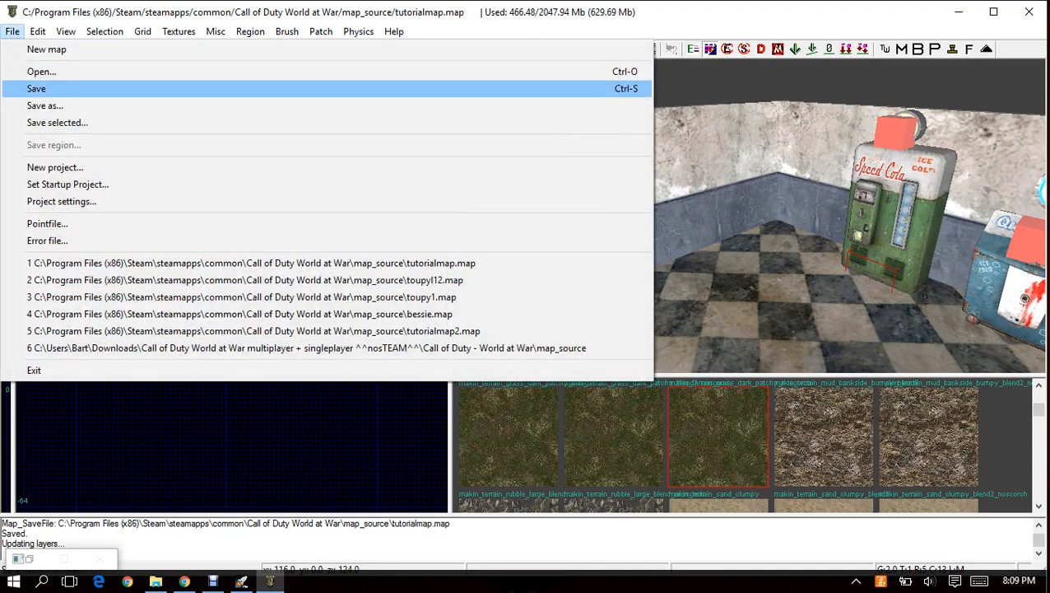
pyautogui.press('Escape')
# Select the room's west wall, show it in the XY top view and set the grid size to 8.
pyautogui.moveTo(749, 216)
pyautogui.mouseDown(button='right')
pyautogui.moveTo(971, 215)
pyautogui.moveTo(765, 216)
pyautogui.moveTo(947, 215)
pyautogui.moveTo(741, 288)
pyautogui.moveTo(748, 181)
pyautogui.moveTo(749, 222)
pyautogui.mouseUp(button='right')
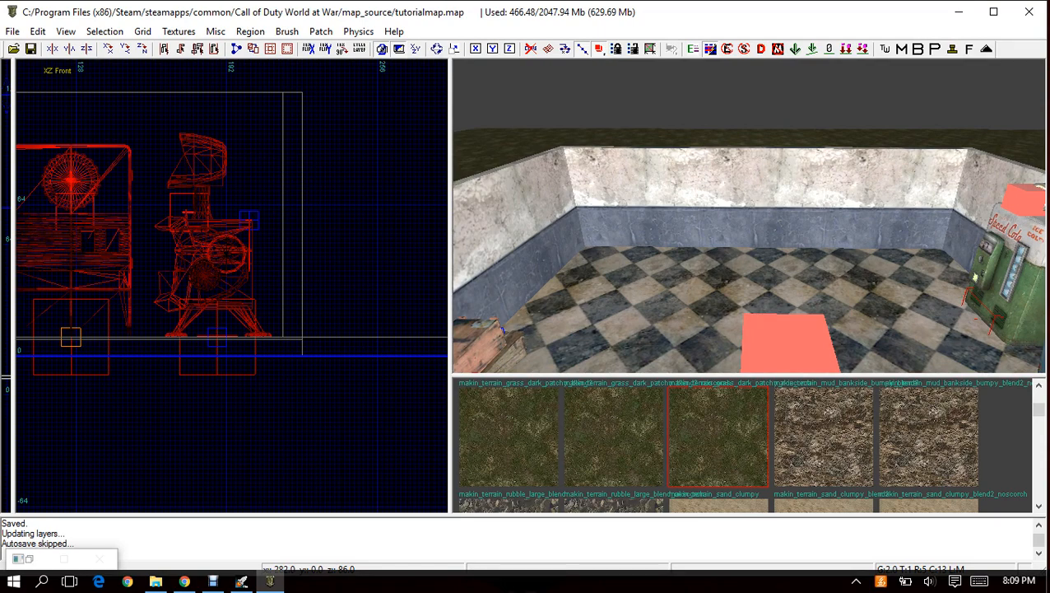
pyautogui.rightClick(760, 170)
pyautogui.click(799, 181)
pyautogui.scroll(-5, 238, 239)
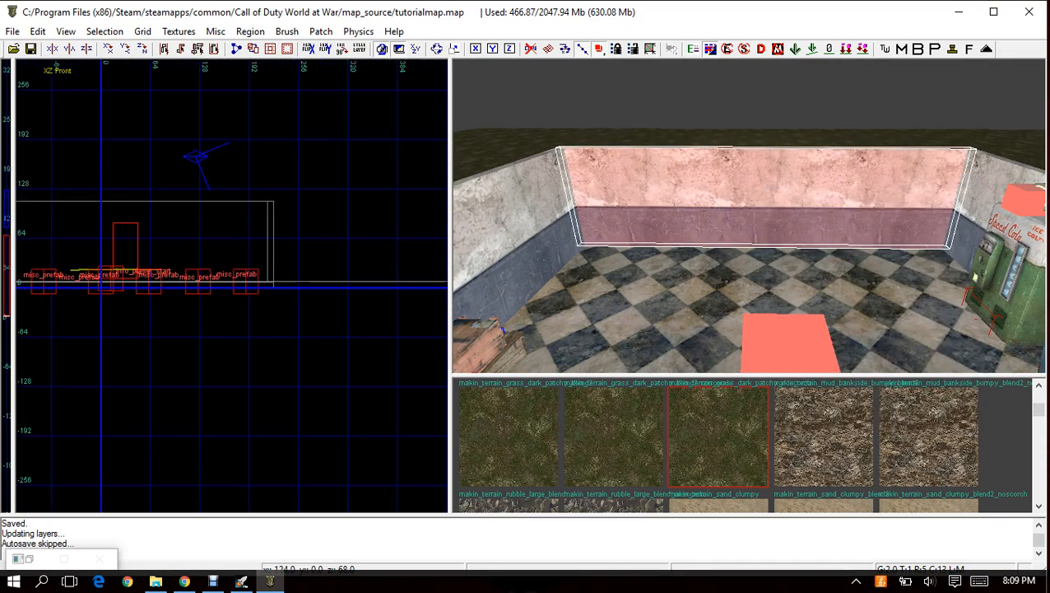
pyautogui.moveTo(213, 224); pyautogui.dragTo(314, 234, button='right')
pyautogui.hotkey('ctrl', 'Tab')
pyautogui.hotkey('ctrl', 'Tab')
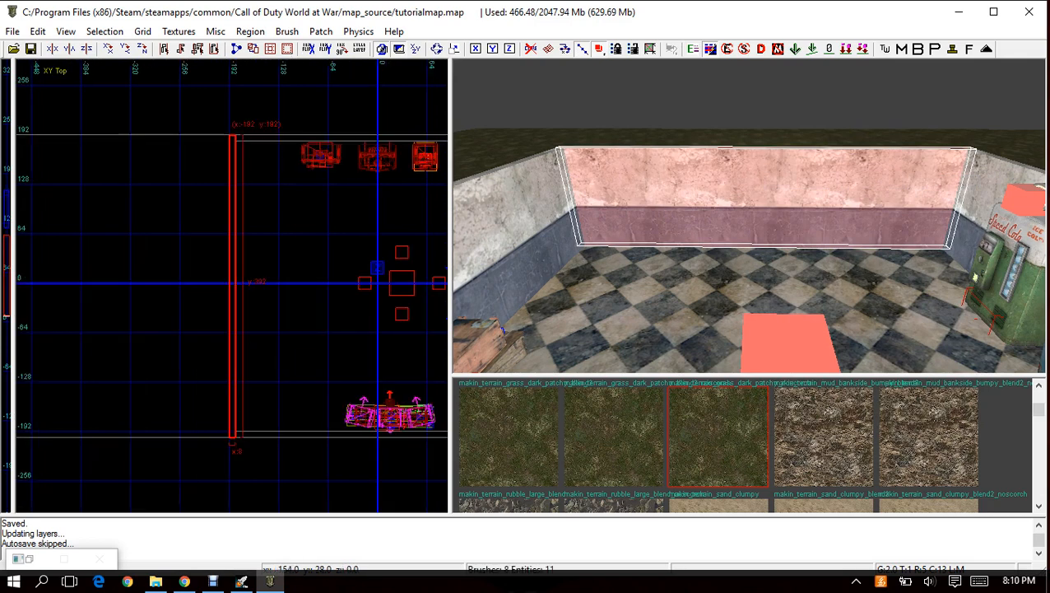
pyautogui.click(143, 32)
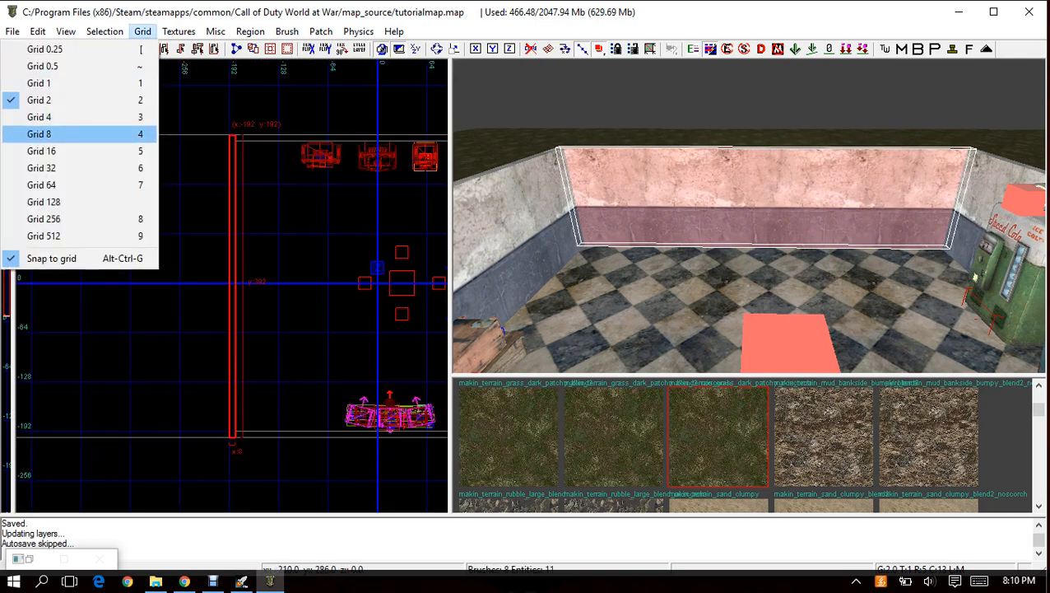
pyautogui.click(49, 134)
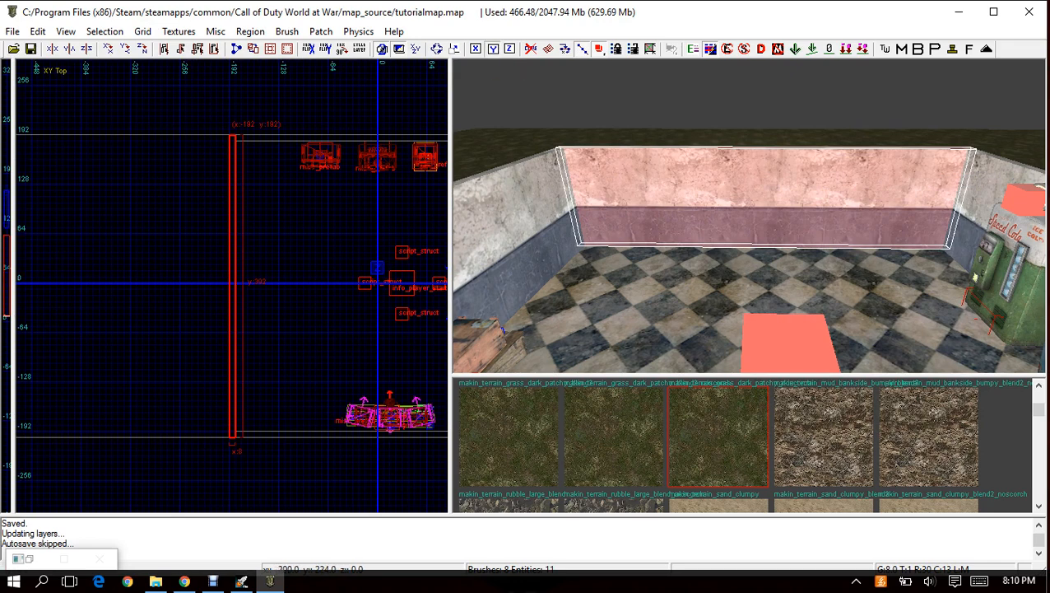
# Shorten the west wall from its north end to 264 units and deselect it.
pyautogui.moveTo(228, 104)
pyautogui.mouseDown()
pyautogui.moveTo(249, 174)
pyautogui.moveTo(271, 136)
pyautogui.mouseUp()
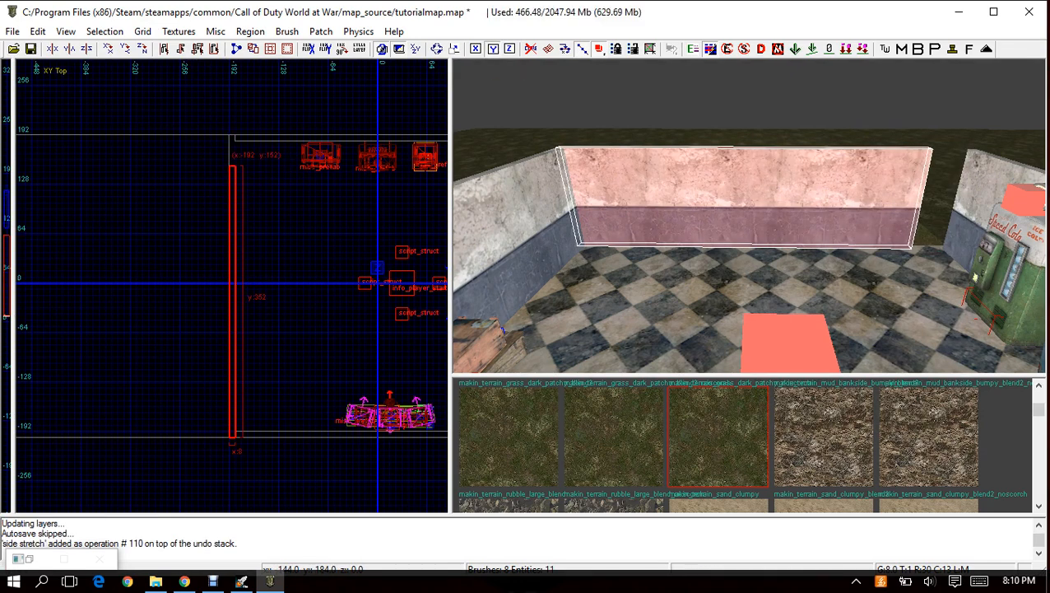
pyautogui.hotkey('ctrl', 'z')
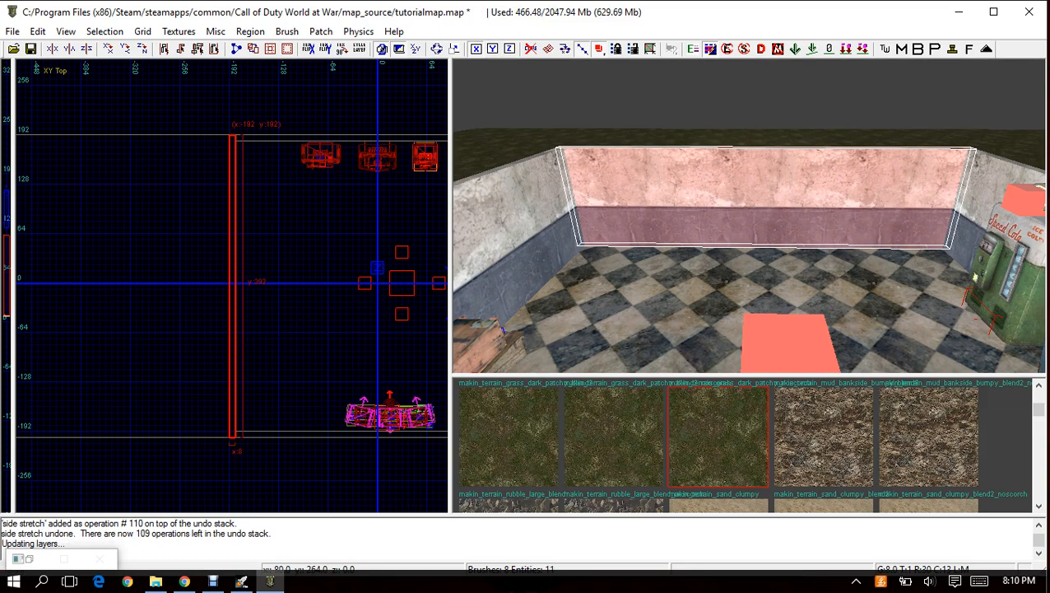
pyautogui.moveTo(223, 116)
pyautogui.mouseDown()
pyautogui.moveTo(186, 228)
pyautogui.moveTo(111, 167)
pyautogui.moveTo(341, 202)
pyautogui.moveTo(95, 201)
pyautogui.moveTo(209, 215)
pyautogui.mouseUp()
pyautogui.moveTo(237, 97)
pyautogui.mouseDown()
pyautogui.moveTo(217, 264)
pyautogui.moveTo(230, 184)
pyautogui.moveTo(223, 196)
pyautogui.mouseUp()
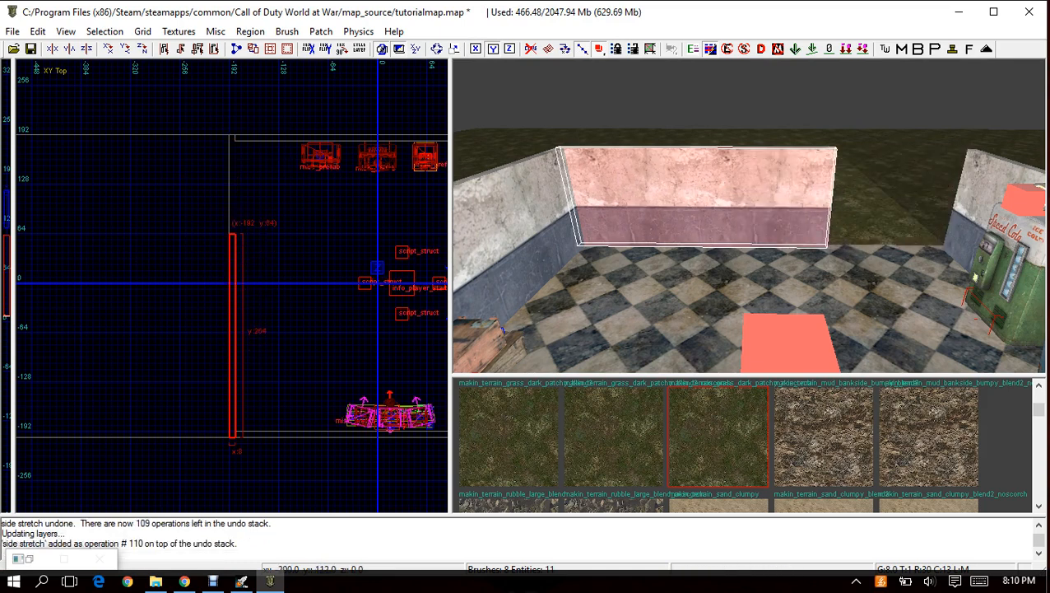
pyautogui.press('Escape')
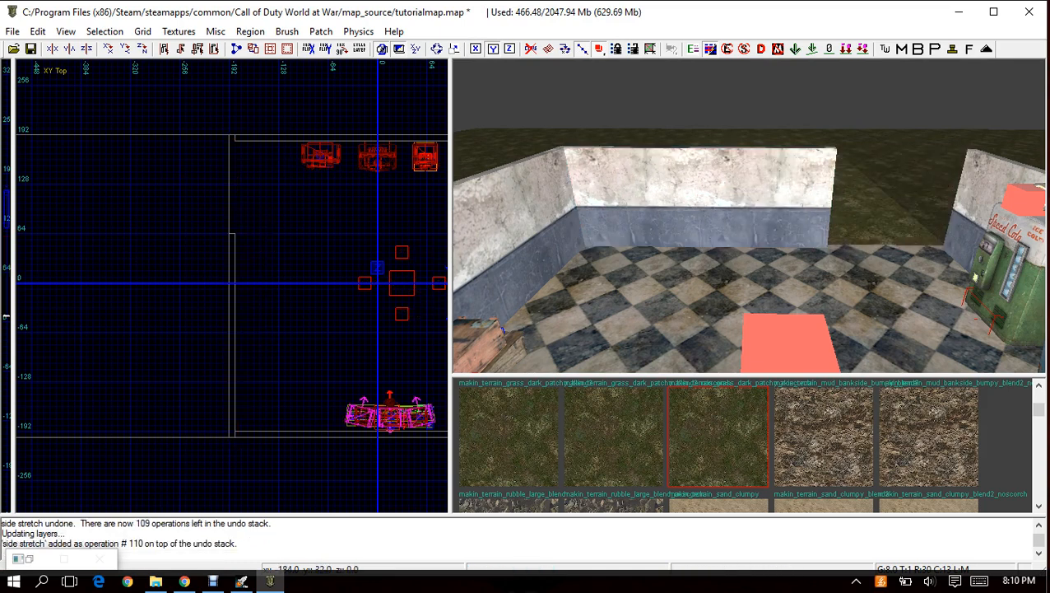
# Paste a copy of the wall as a 64-unit-long piece in the northwest corner, leaving a 64-unit gap beside the shortened wall.
pyautogui.hotkey('ctrl', 'v')
pyautogui.moveTo(239, 258); pyautogui.dragTo(237, 171)
pyautogui.moveTo(236, 356)
pyautogui.mouseDown()
pyautogui.moveTo(242, 177)
pyautogui.moveTo(244, 198)
pyautogui.mouseUp()
pyautogui.moveTo(778, 201)
pyautogui.mouseDown(button='right')
pyautogui.moveTo(822, 176)
pyautogui.moveTo(774, 157)
pyautogui.moveTo(720, 177)
pyautogui.moveTo(733, 321)
pyautogui.moveTo(732, 247)
pyautogui.mouseUp(button='right')
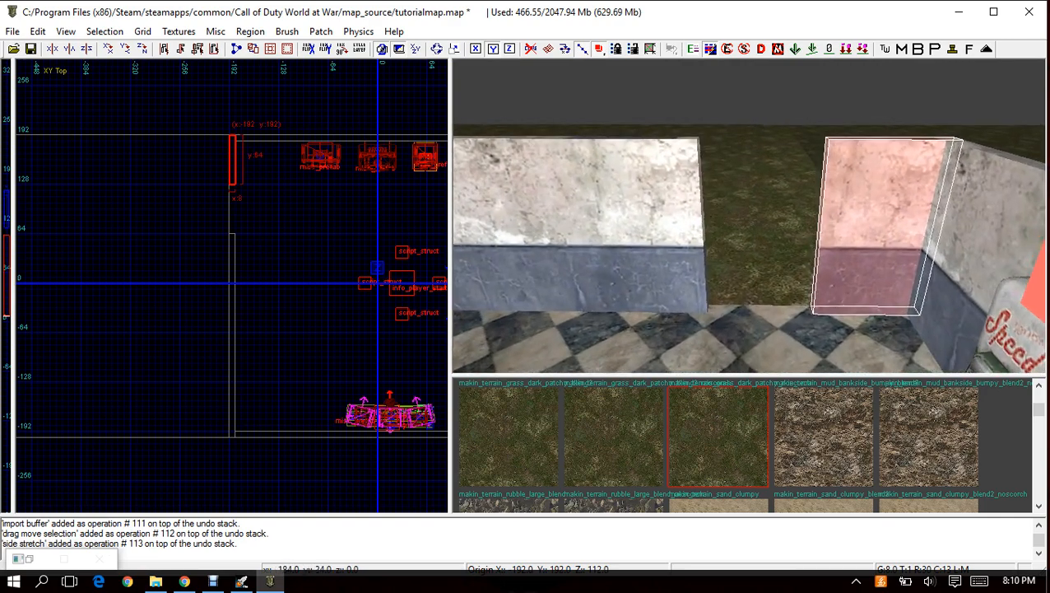
pyautogui.moveTo(235, 264)
pyautogui.mouseDown()
pyautogui.moveTo(236, 240)
pyautogui.moveTo(232, 283)
pyautogui.moveTo(230, 258)
pyautogui.mouseUp()
pyautogui.moveTo(231, 180); pyautogui.dragTo(233, 188)
pyautogui.scroll(4, 239, 208)
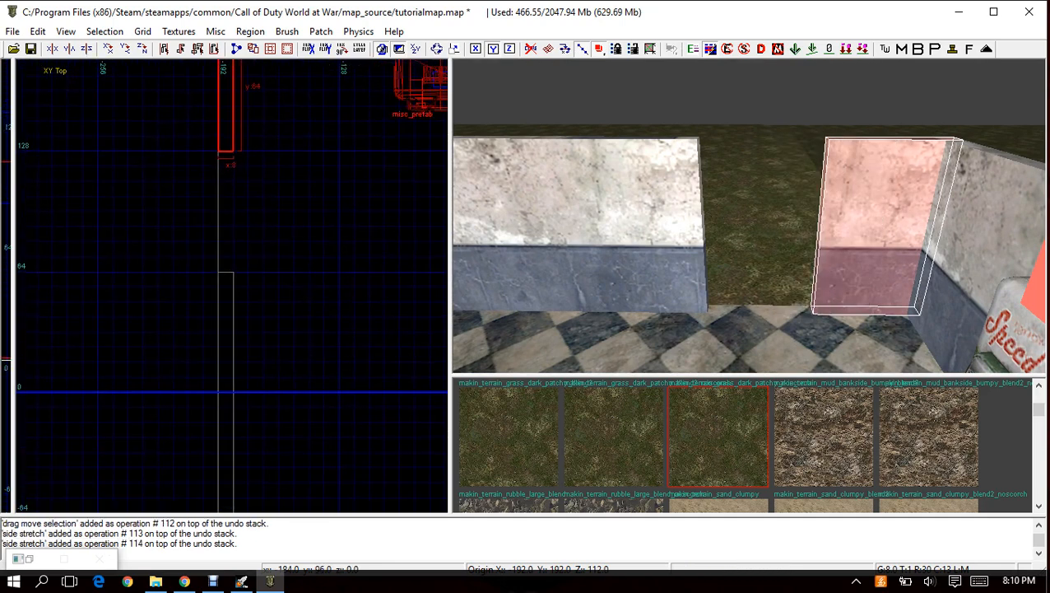
pyautogui.click(143, 32)
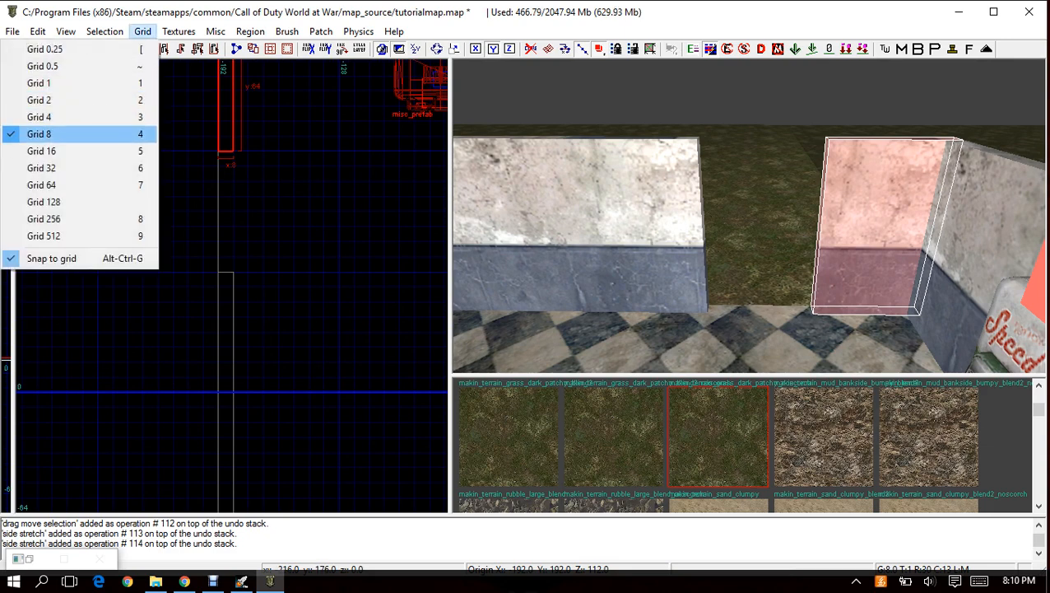
pyautogui.click(41, 151)
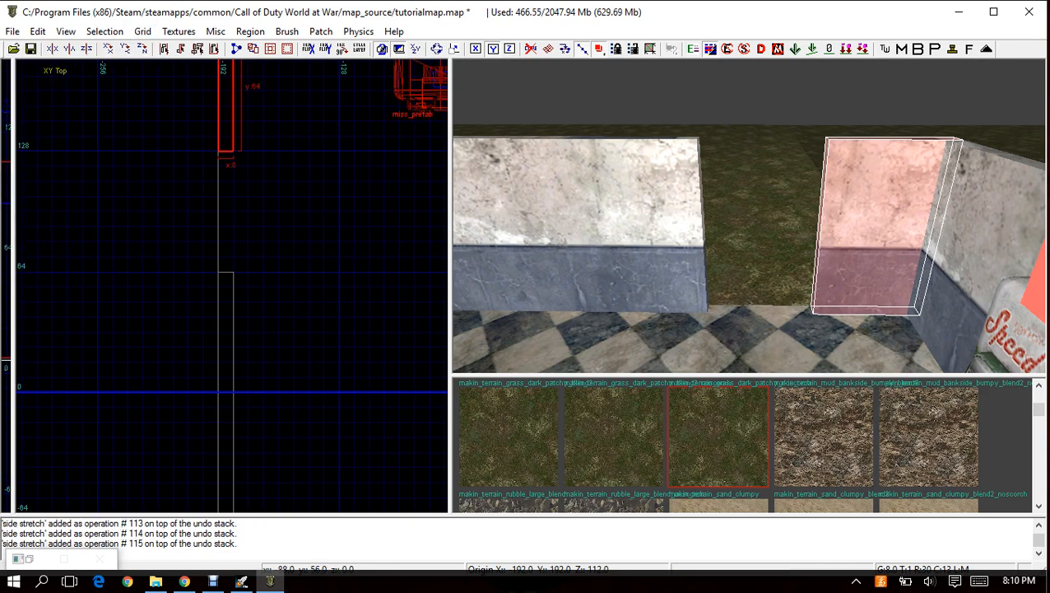
pyautogui.press('Escape')
pyautogui.moveTo(749, 247)
pyautogui.mouseDown(button='right')
pyautogui.moveTo(761, 279)
pyautogui.moveTo(741, 239)
pyautogui.moveTo(757, 148)
pyautogui.mouseUp(button='right')
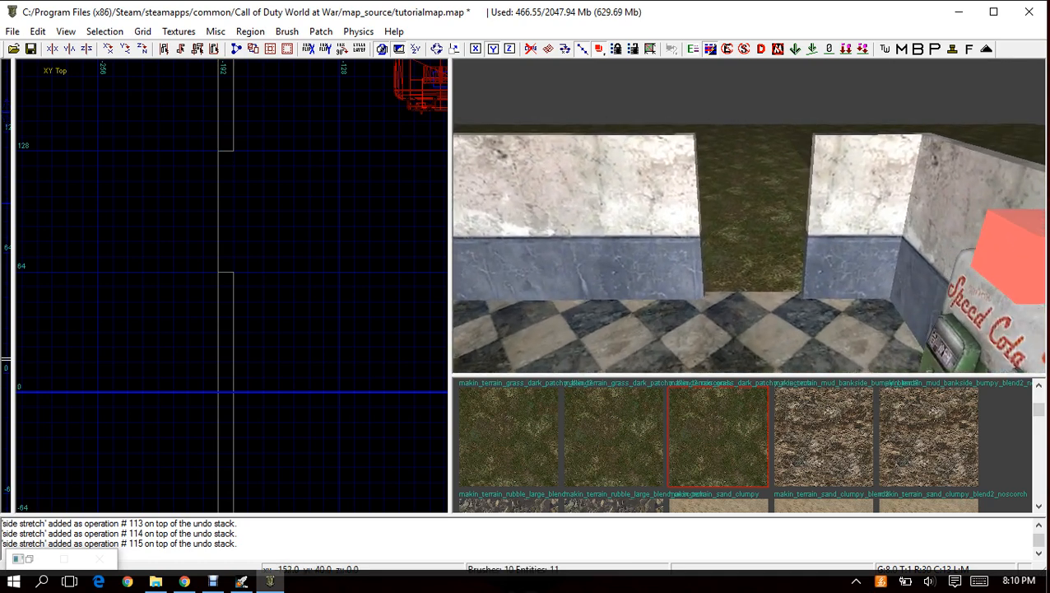
# Paste another wall piece into the gap in the west wall and reduce its height to 40 units as a windowsill.
pyautogui.hotkey('ctrl', 'v')
pyautogui.scroll(-5, 227, 354)
pyautogui.moveTo(219, 486)
pyautogui.mouseDown()
pyautogui.moveTo(219, 339)
pyautogui.moveTo(259, 136)
pyautogui.moveTo(267, 174)
pyautogui.mouseUp()
pyautogui.scroll(5, 218, 339)
pyautogui.moveTo(257, 229); pyautogui.dragTo(257, 284)
pyautogui.hotkey('ctrl', 'Tab')
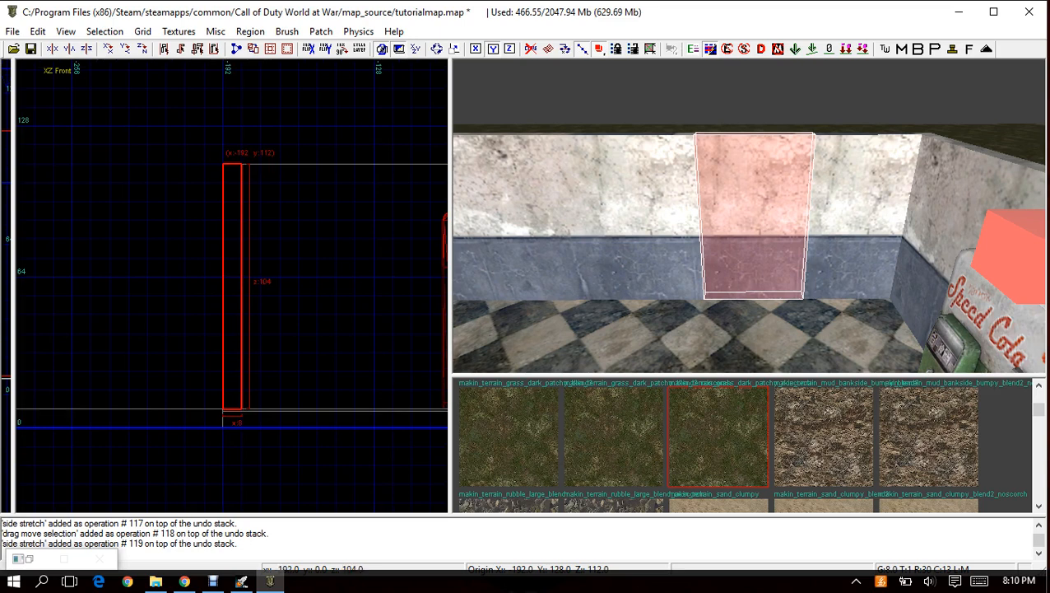
pyautogui.moveTo(224, 163); pyautogui.dragTo(232, 315)
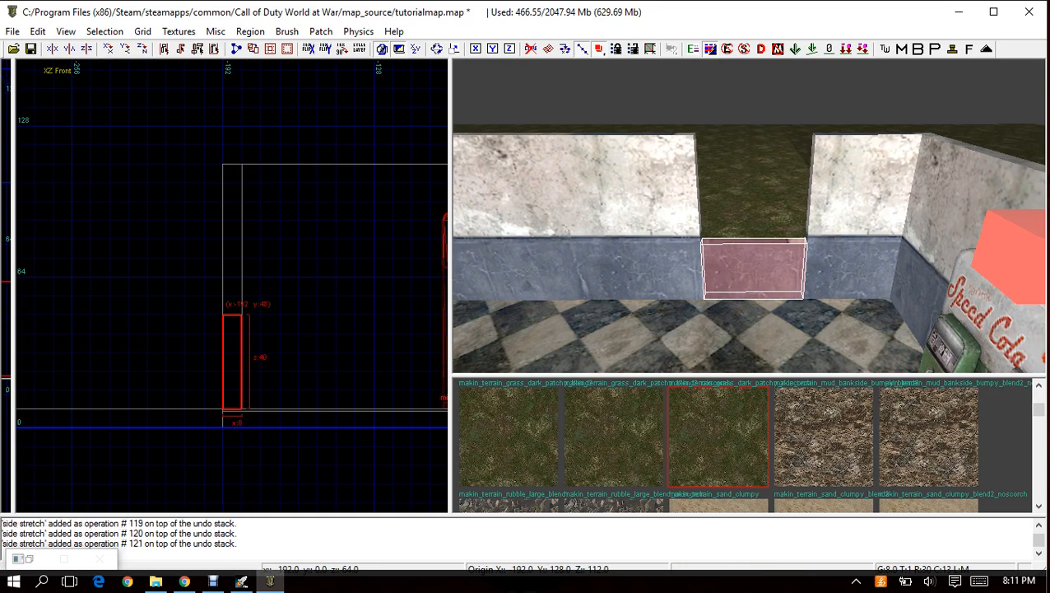
pyautogui.press('Escape')
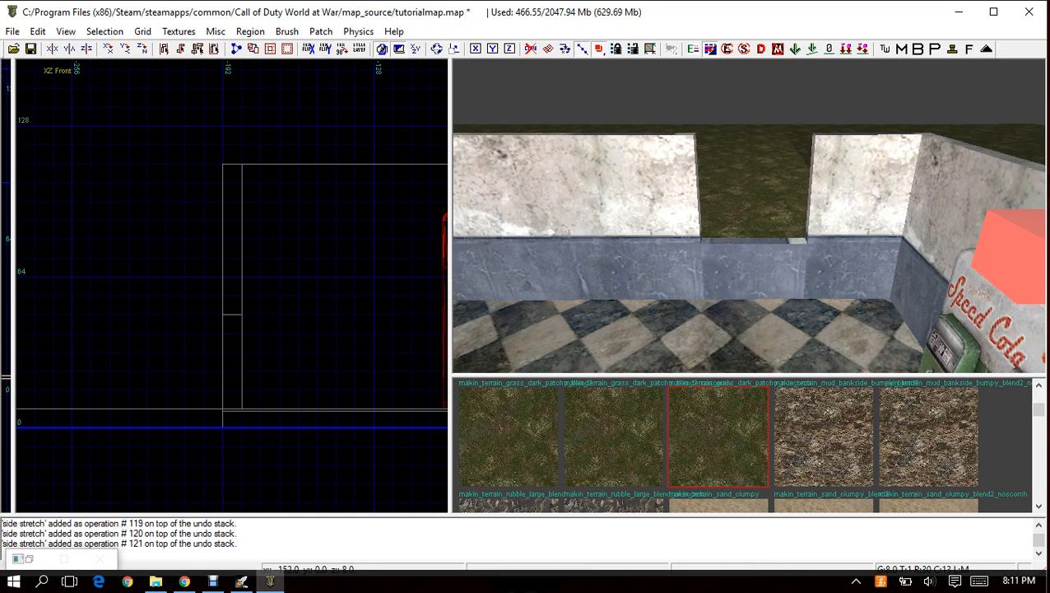
# Paste a copy above the sill, align it with the wall top and thin it to a lintel about 8 units tall.
pyautogui.hotkey('ctrl', 'v')
pyautogui.moveTo(223, 352); pyautogui.dragTo(226, 201)
pyautogui.moveTo(236, 277)
pyautogui.mouseDown()
pyautogui.moveTo(235, 202)
pyautogui.moveTo(234, 339)
pyautogui.moveTo(233, 244)
pyautogui.moveTo(234, 317)
pyautogui.moveTo(229, 270)
pyautogui.mouseUp()
pyautogui.scroll(-2, 247, 238)
pyautogui.moveTo(262, 222); pyautogui.dragTo(246, 305, button='right')
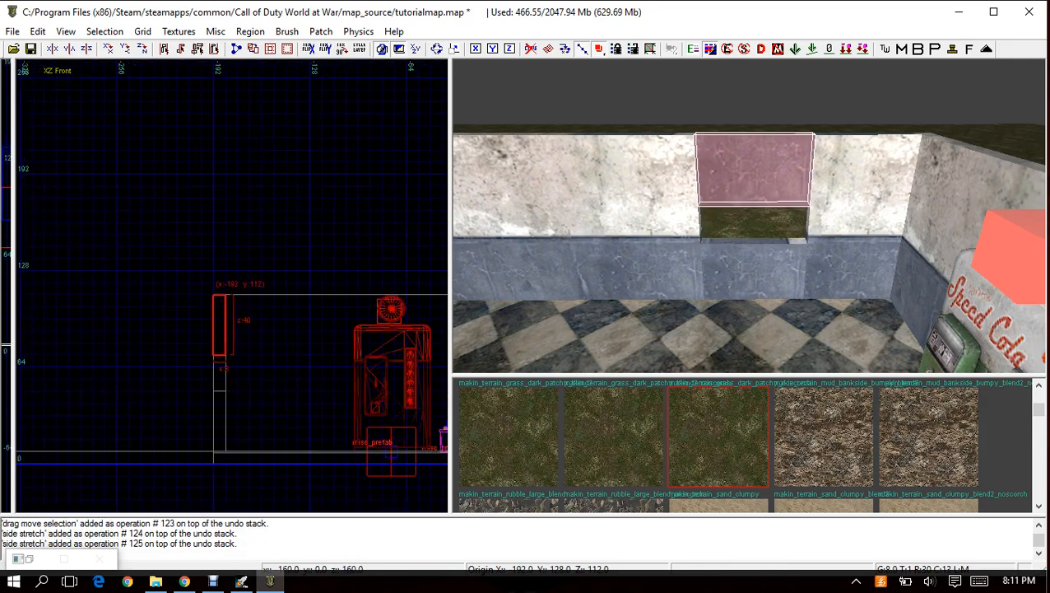
pyautogui.moveTo(217, 270); pyautogui.dragTo(217, 174)
pyautogui.moveTo(217, 372); pyautogui.dragTo(218, 299)
pyautogui.moveTo(220, 255)
pyautogui.mouseDown()
pyautogui.moveTo(208, 339)
pyautogui.moveTo(204, 221)
pyautogui.moveTo(211, 258)
pyautogui.mouseUp()
pyautogui.moveTo(211, 378); pyautogui.dragTo(216, 299)
pyautogui.press('Escape')
pyautogui.moveTo(749, 216)
pyautogui.mouseDown(button='right')
pyautogui.moveTo(728, 168)
pyautogui.moveTo(744, 153)
pyautogui.moveTo(786, 216)
pyautogui.moveTo(788, 267)
pyautogui.moveTo(771, 262)
pyautogui.moveTo(762, 161)
pyautogui.moveTo(745, 176)
pyautogui.moveTo(749, 234)
pyautogui.mouseUp(button='right')
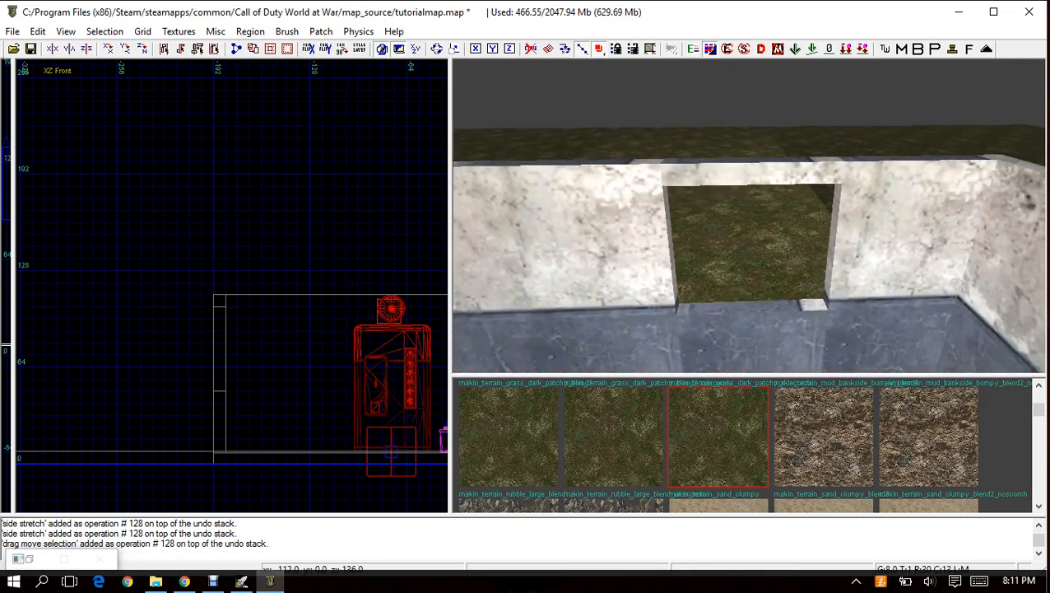
# Bring the window opening into the XY top view and save the map.
pyautogui.hotkey('ctrl', 'Tab')
pyautogui.hotkey('ctrl', 'Tab')
pyautogui.moveTo(222, 267); pyautogui.dragTo(379, 260, button='right')
pyautogui.moveTo(748, 215); pyautogui.dragTo(814, 246, button='right')
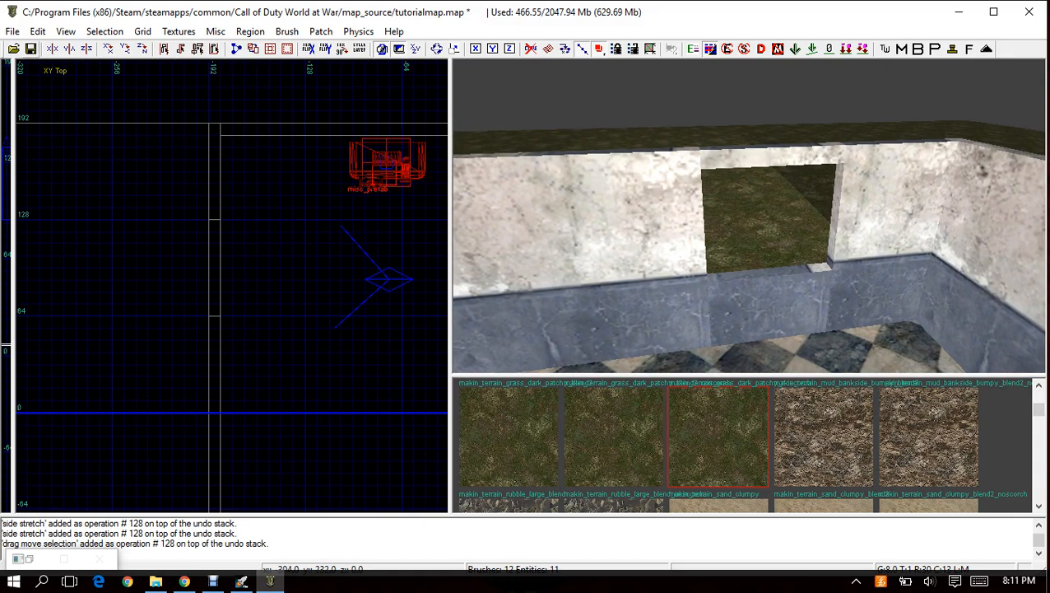
pyautogui.hotkey('ctrl', 's')
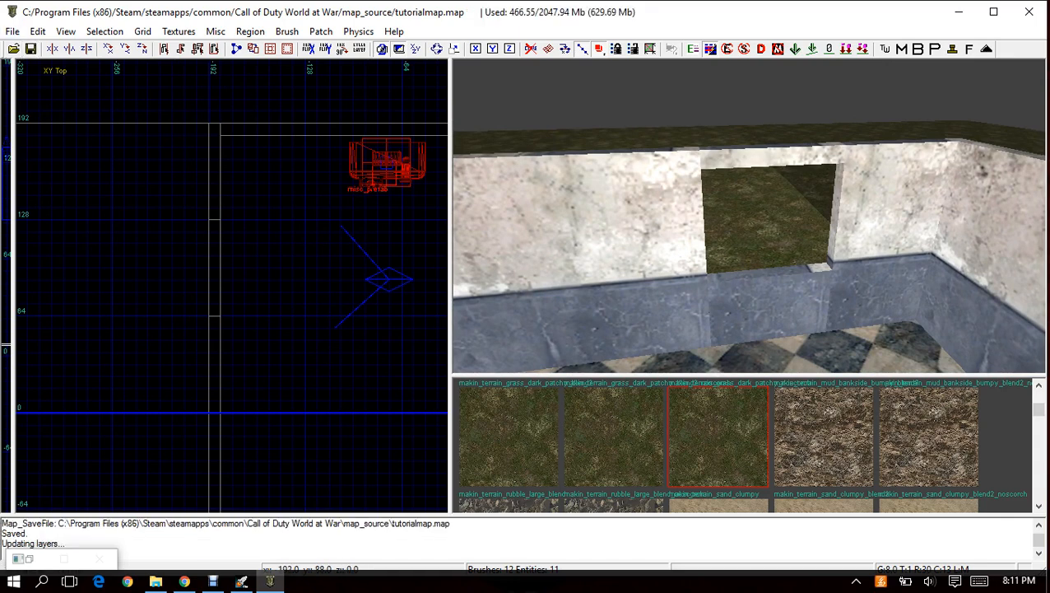
# Insert a misc prefab at the window opening using Window barricade.map from the Sniperbolt's Tutorial Prefabs v1.1 folder.
pyautogui.scroll(3, 115, 253)
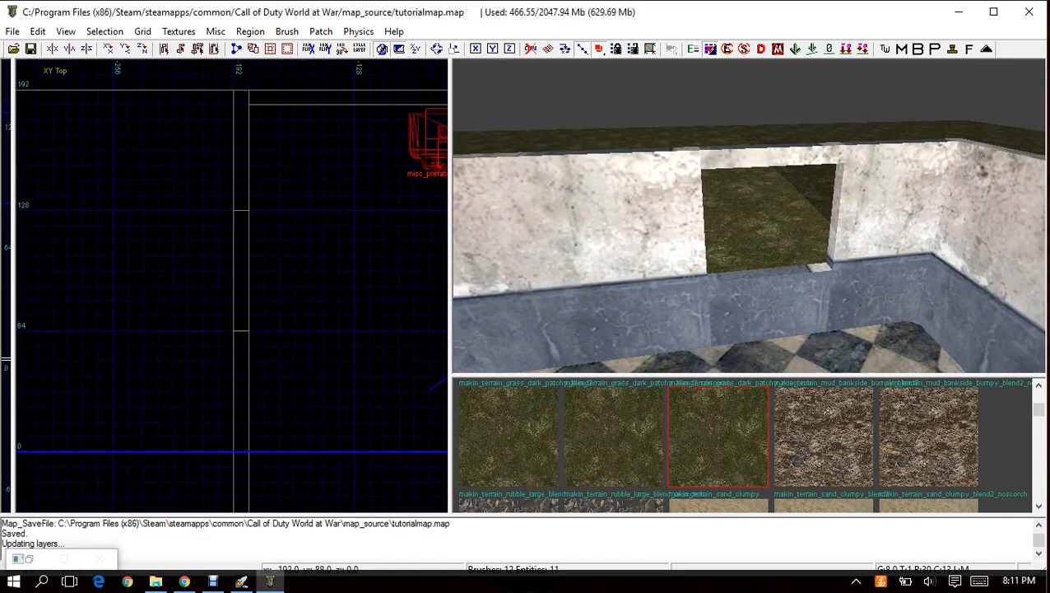
pyautogui.rightClick(225, 270)
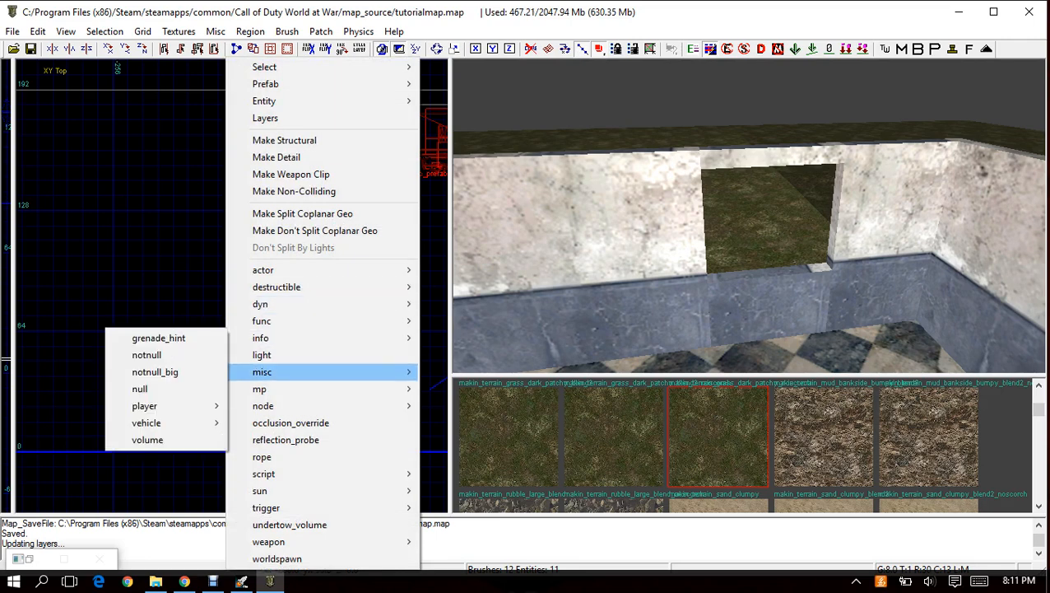
pyautogui.moveTo(263, 372)
pyautogui.click(172, 389)
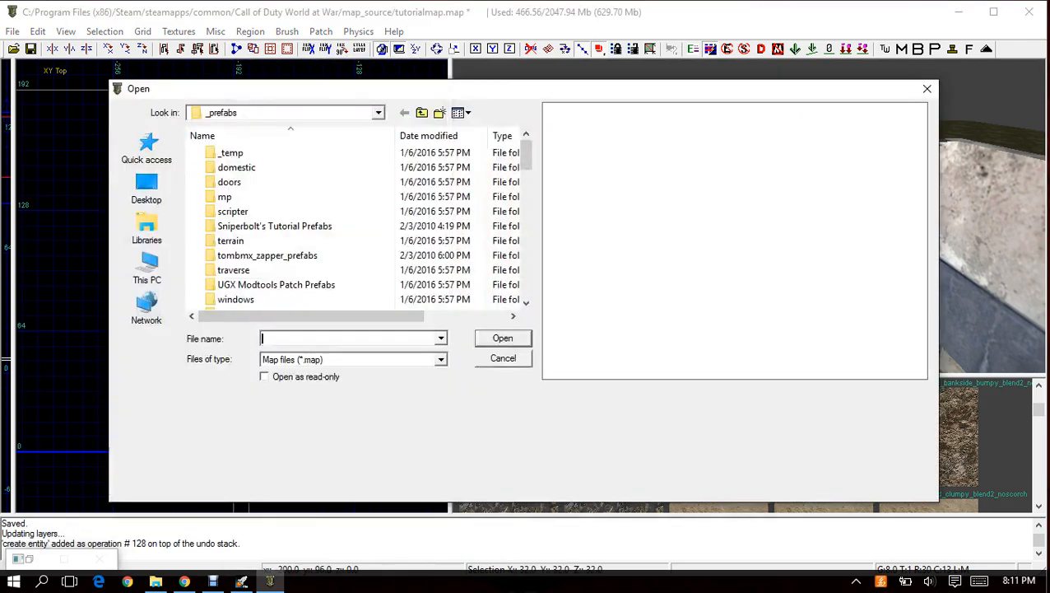
pyautogui.doubleClick(274, 226)
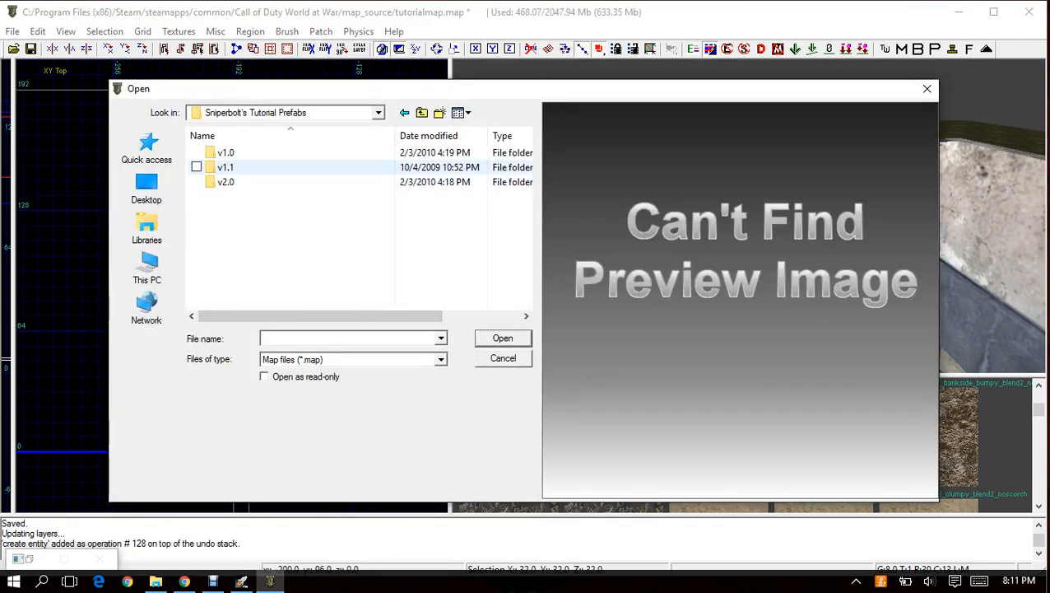
pyautogui.doubleClick(223, 167)
pyautogui.doubleClick(238, 153)
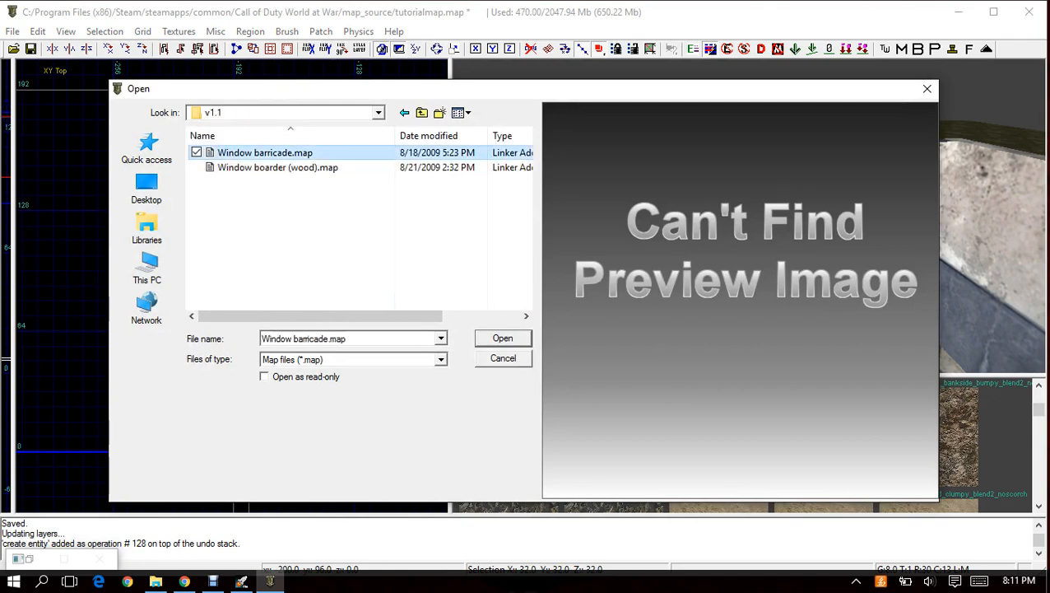
# Move the window barricade prefab outside the building, west of the window, and lower it close to the ground.
pyautogui.moveTo(249, 238); pyautogui.dragTo(99, 263)
pyautogui.moveTo(592, 189); pyautogui.dragTo(810, 239, button='right')
pyautogui.moveTo(53, 316); pyautogui.dragTo(187, 288, button='right')
pyautogui.hotkey('ctrl', 'Tab')
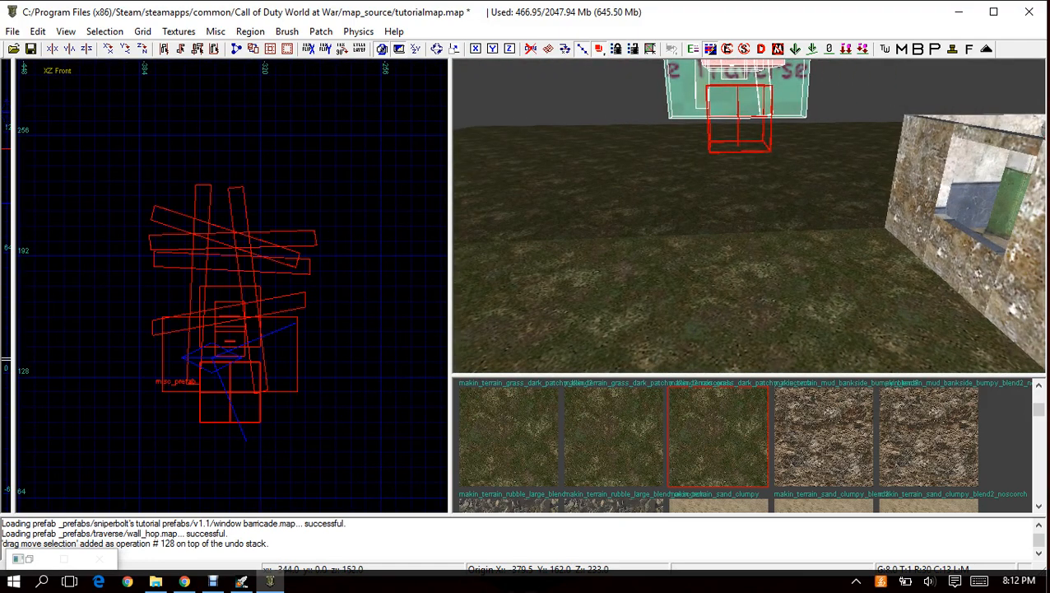
pyautogui.moveTo(216, 331); pyautogui.dragTo(215, 192, button='right')
pyautogui.moveTo(226, 251); pyautogui.dragTo(212, 401)
pyautogui.moveTo(592, 313); pyautogui.dragTo(586, 313, button='right')
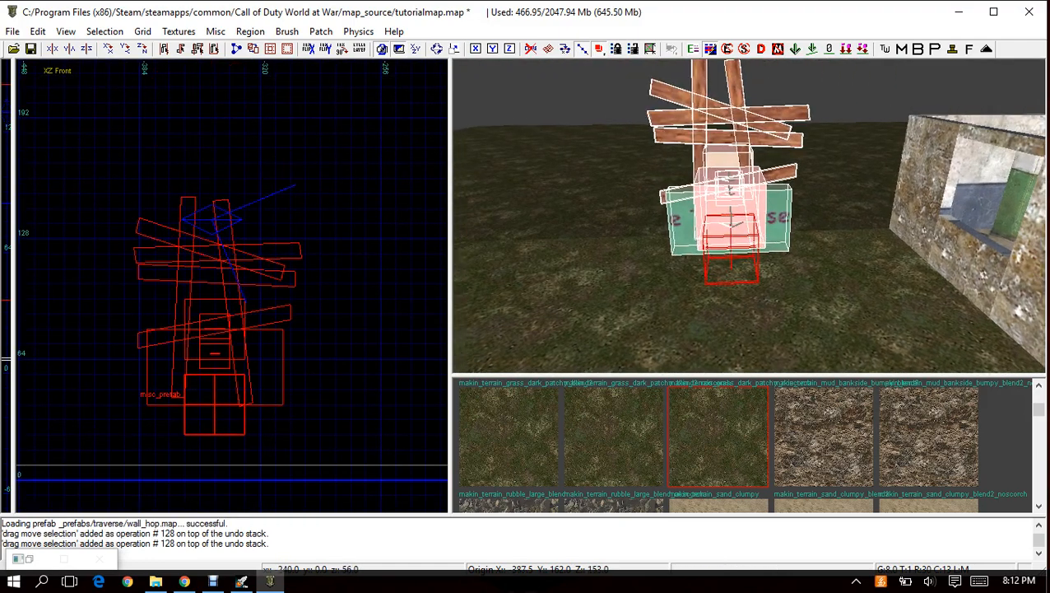
pyautogui.moveTo(732, 247); pyautogui.dragTo(732, 219, button='right')
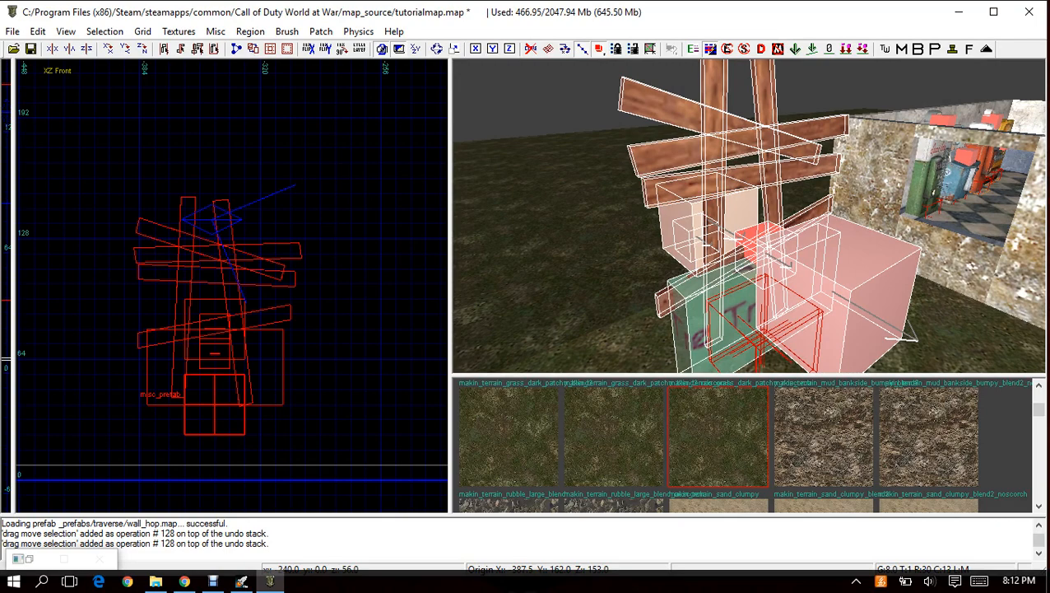
pyautogui.moveTo(732, 219)
pyautogui.mouseDown(button='right')
pyautogui.moveTo(714, 198)
pyautogui.moveTo(732, 215)
pyautogui.moveTo(752, 212)
pyautogui.moveTo(717, 225)
pyautogui.moveTo(727, 224)
pyautogui.mouseUp(button='right')
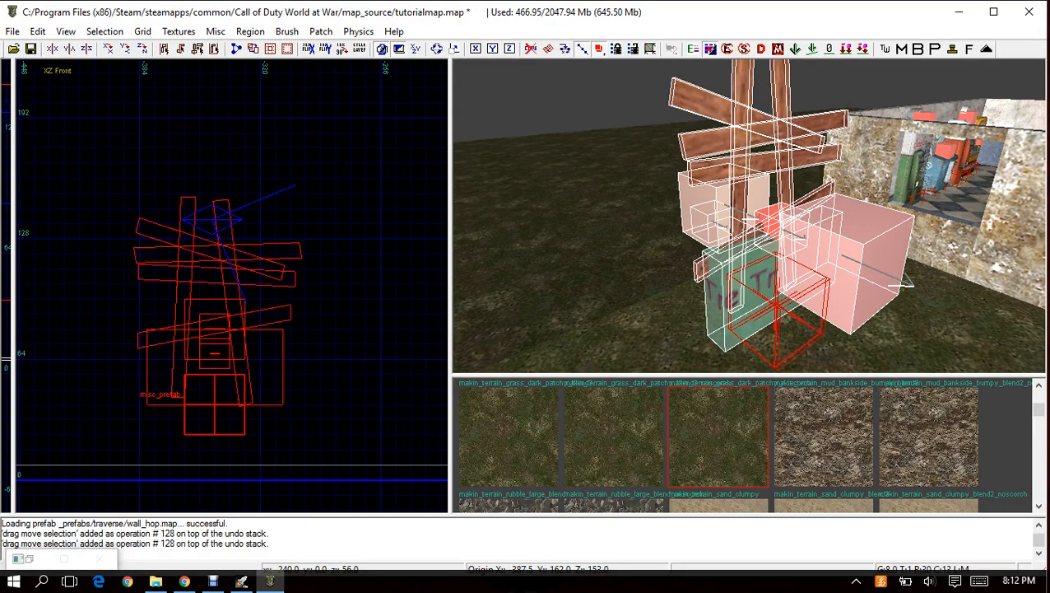
pyautogui.moveTo(727, 224); pyautogui.dragTo(734, 220, button='right')
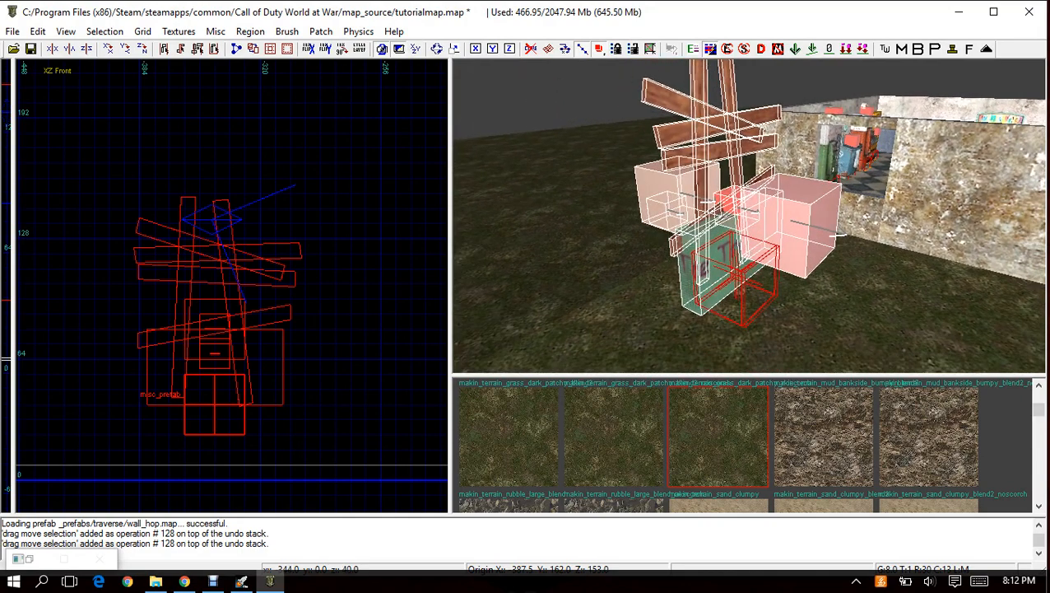
# Move the window barricade prefab closer to the west wall in the XY top view and rotate it 90° so its arrows point into the room.
pyautogui.hotkey('ctrl', 'Tab')
pyautogui.hotkey('ctrl', 'Tab')
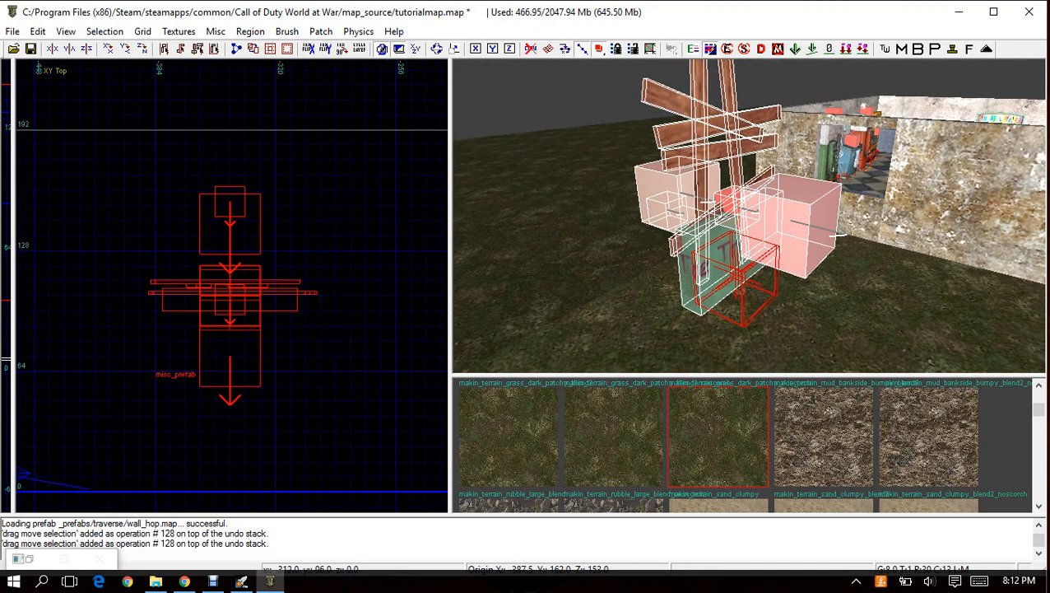
pyautogui.scroll(-2, 230, 288)
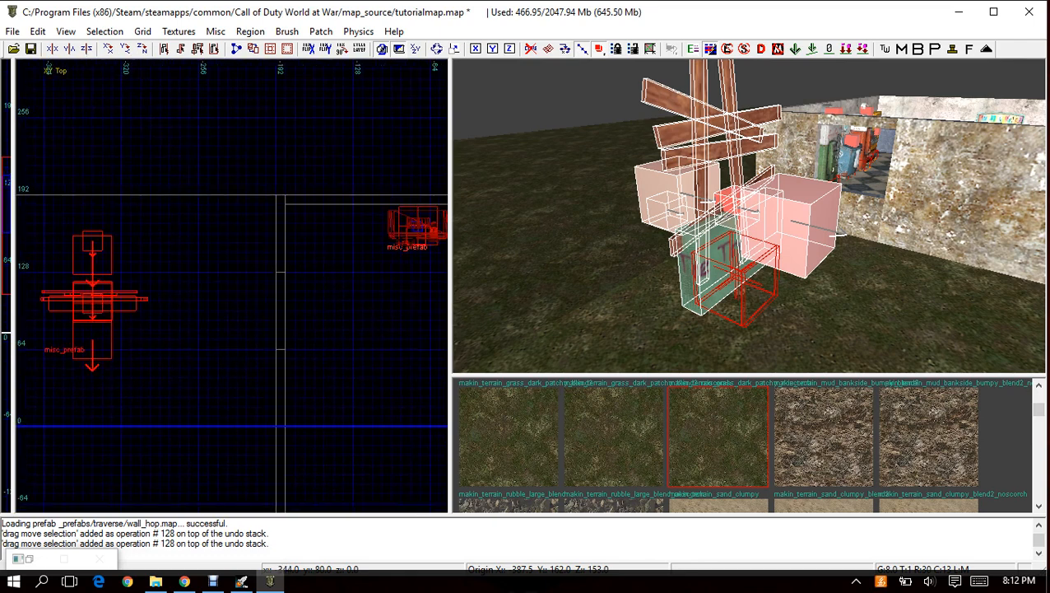
pyautogui.moveTo(92, 300); pyautogui.dragTo(209, 310)
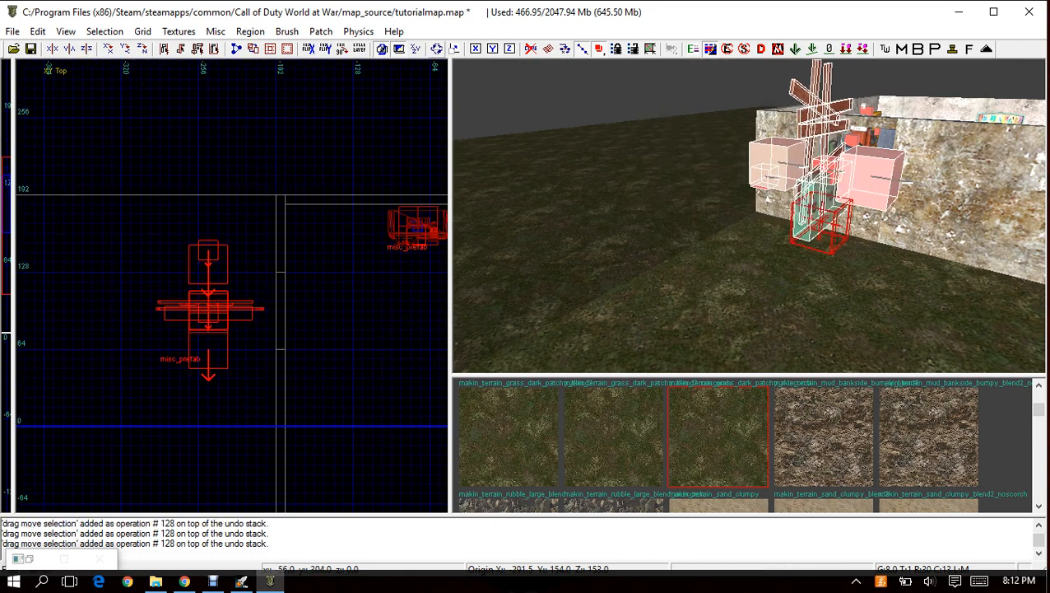
pyautogui.moveTo(242, 368); pyautogui.dragTo(260, 349)
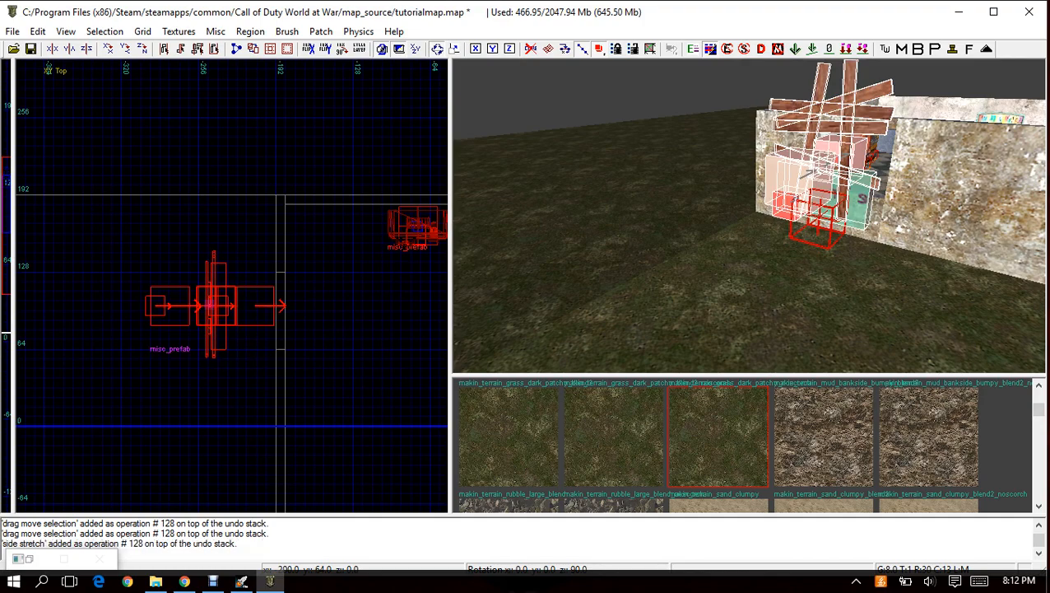
# Move the barricade prefab into the window opening, then set the grid to 2 and nudge it east against the wall's outer face.
pyautogui.moveTo(749, 216); pyautogui.dragTo(790, 238, button='right')
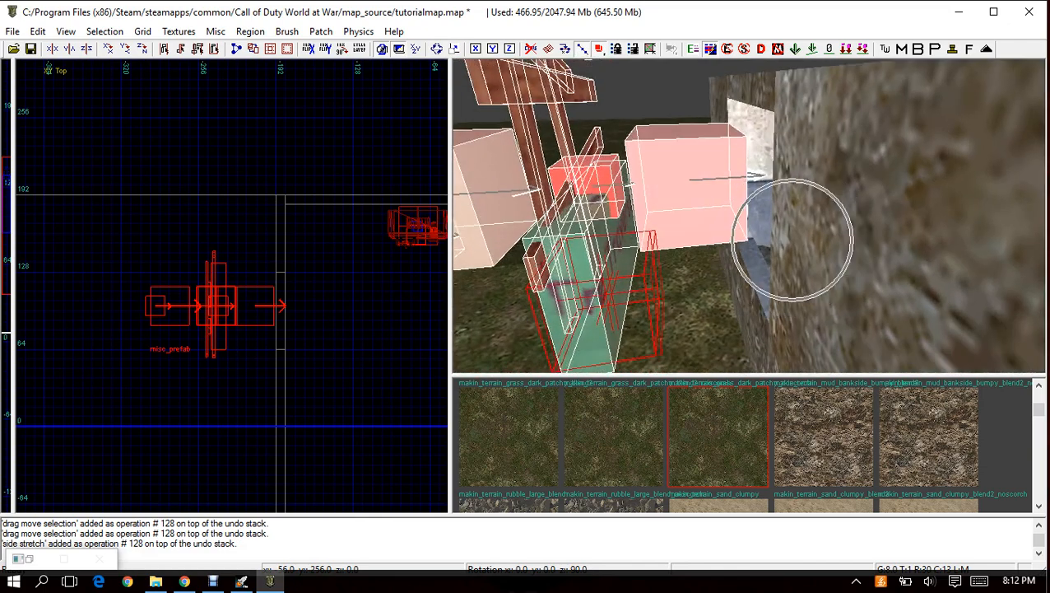
pyautogui.moveTo(219, 313); pyautogui.dragTo(292, 324)
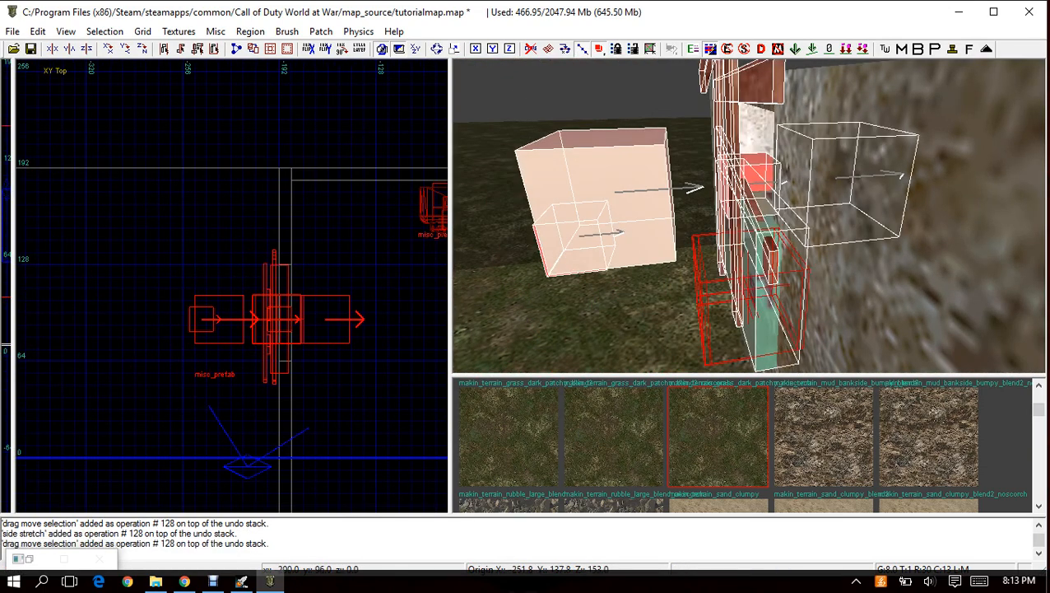
pyautogui.scroll(2, 280, 260)
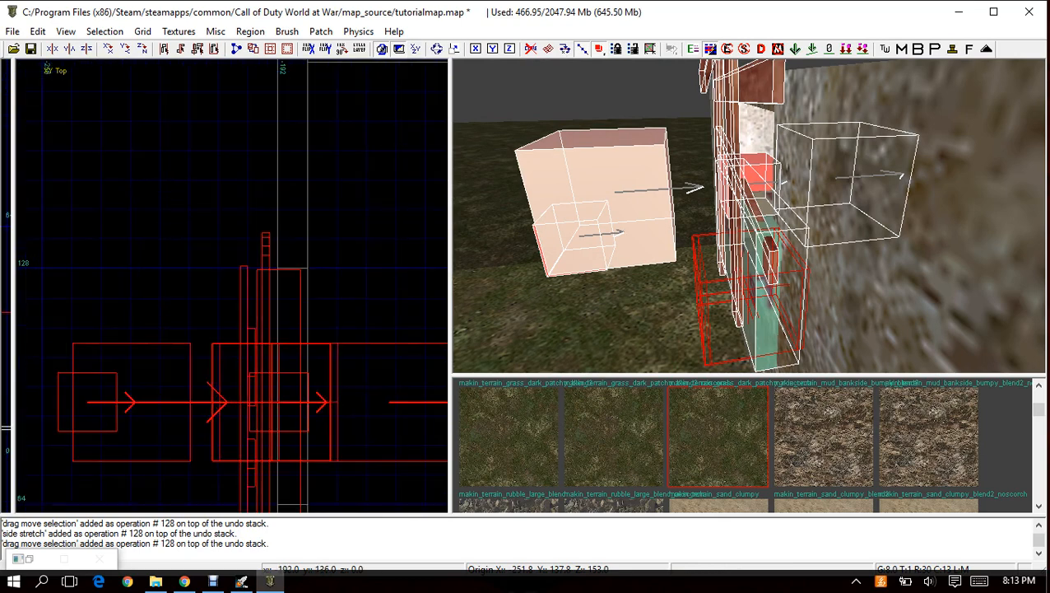
pyautogui.click(142, 31)
pyautogui.click(50, 98)
pyautogui.moveTo(265, 235); pyautogui.dragTo(273, 234)
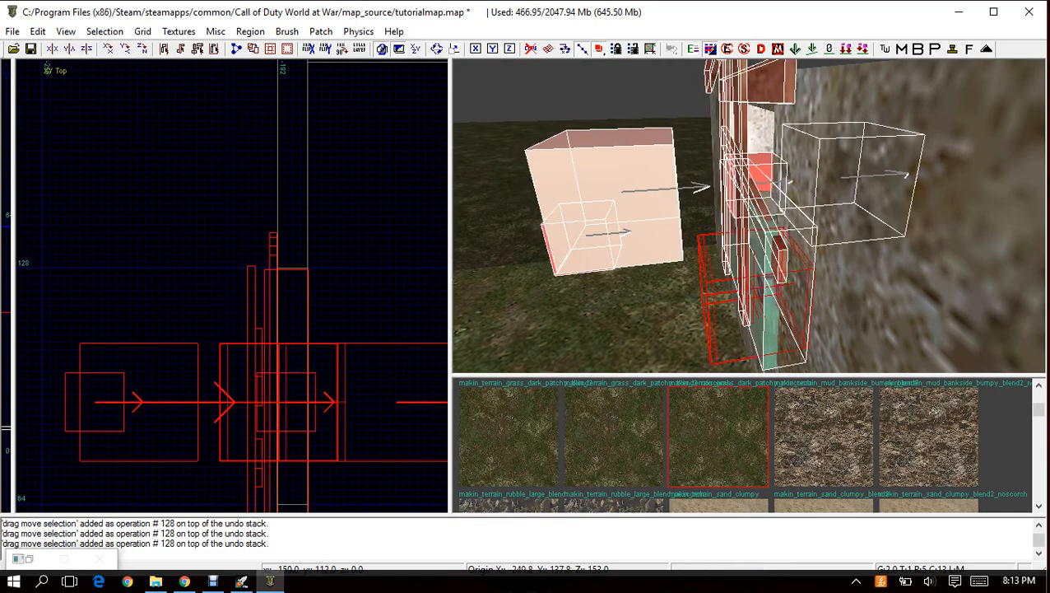
# Lower the barricade prefab by about 32 units in the YZ side view so its boards cover the window opening.
pyautogui.moveTo(749, 216)
pyautogui.mouseDown(button='right')
pyautogui.moveTo(802, 198)
pyautogui.moveTo(810, 148)
pyautogui.moveTo(716, 177)
pyautogui.moveTo(706, 288)
pyautogui.mouseUp(button='right')
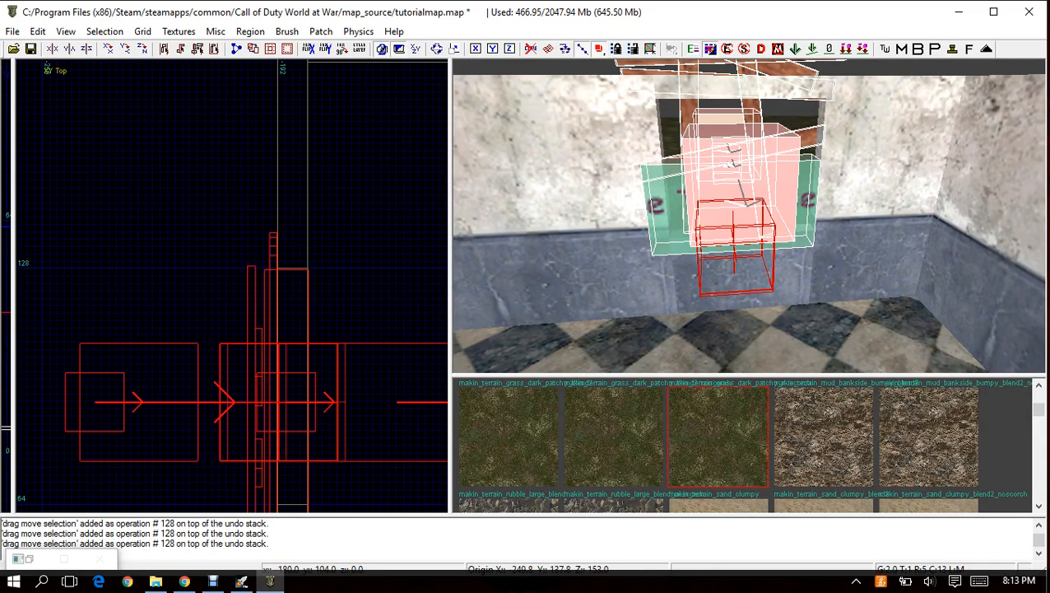
pyautogui.hotkey('ctrl', 'Tab')
pyautogui.scroll(-3, 306, 409)
pyautogui.moveTo(303, 415); pyautogui.dragTo(285, 388, button='right')
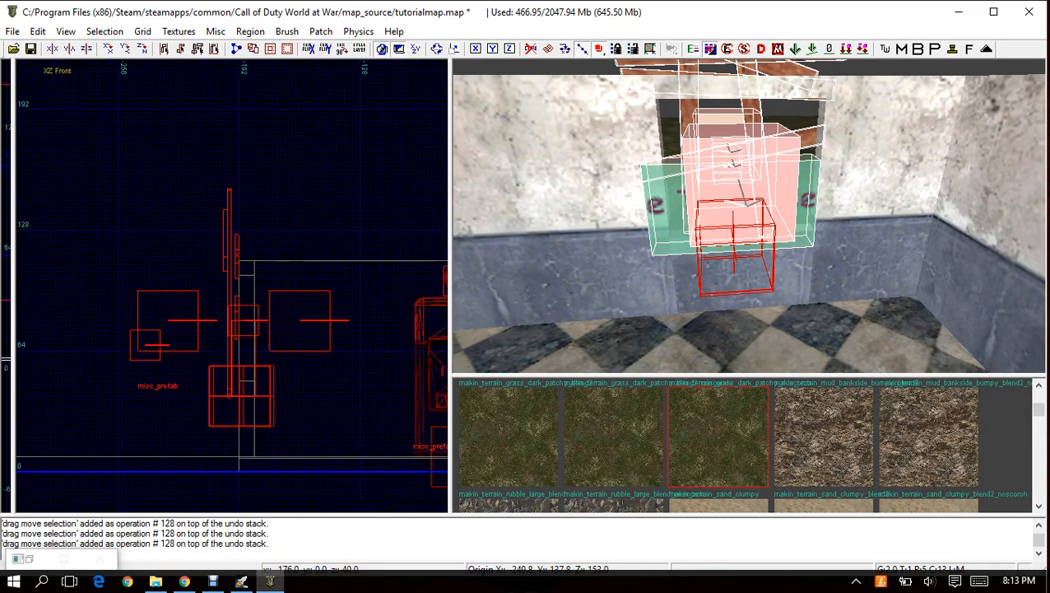
pyautogui.hotkey('ctrl', 'Tab')
pyautogui.moveTo(231, 368); pyautogui.dragTo(238, 429)
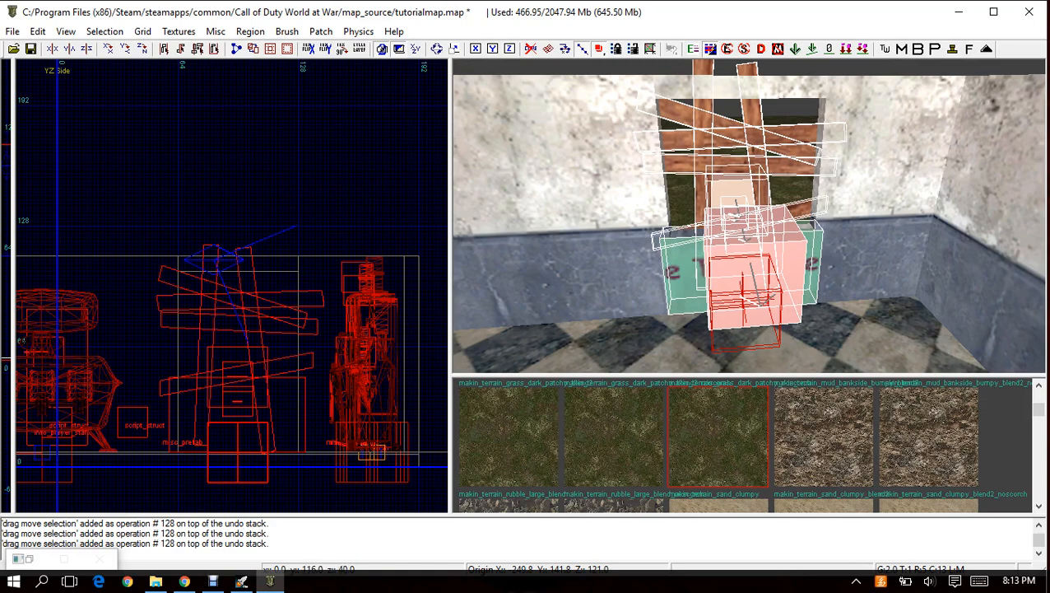
pyautogui.moveTo(748, 216); pyautogui.dragTo(747, 239, button='right')
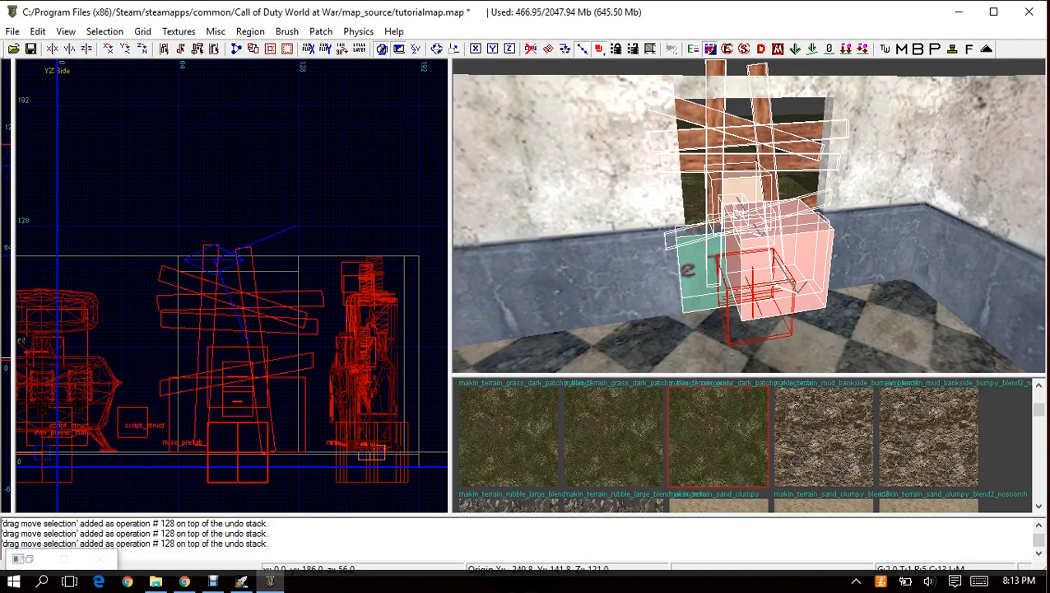
pyautogui.moveTo(748, 216); pyautogui.dragTo(731, 230, button='right')
# Raise the top of the wall section below the window by about 4 units, leaving the barricade prefab unselected.
pyautogui.press('Escape')
pyautogui.rightClick(709, 251)
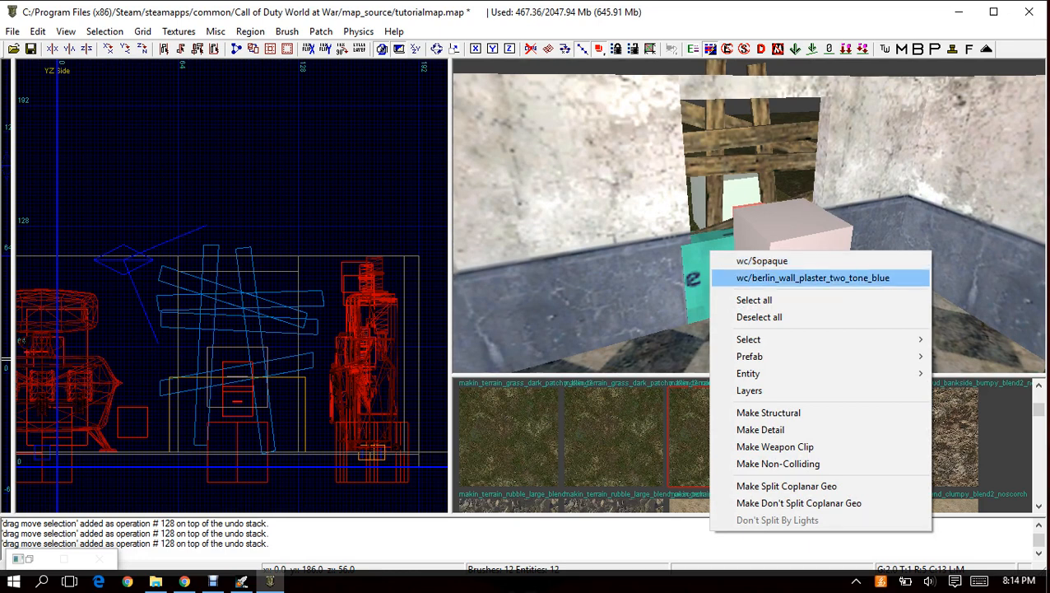
pyautogui.click(813, 278)
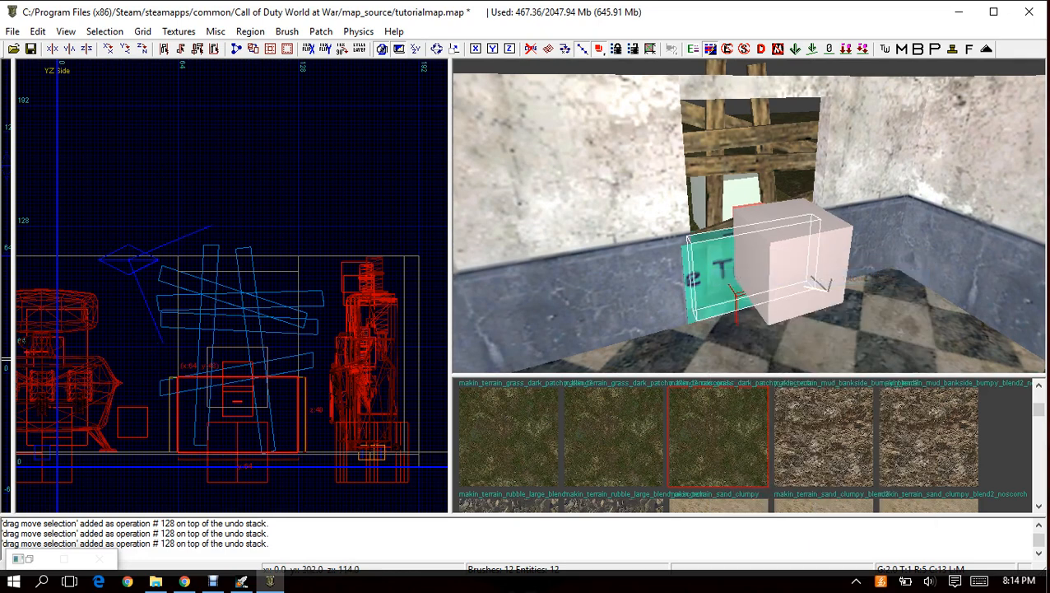
pyautogui.moveTo(245, 345); pyautogui.dragTo(245, 356)
pyautogui.press('Escape')
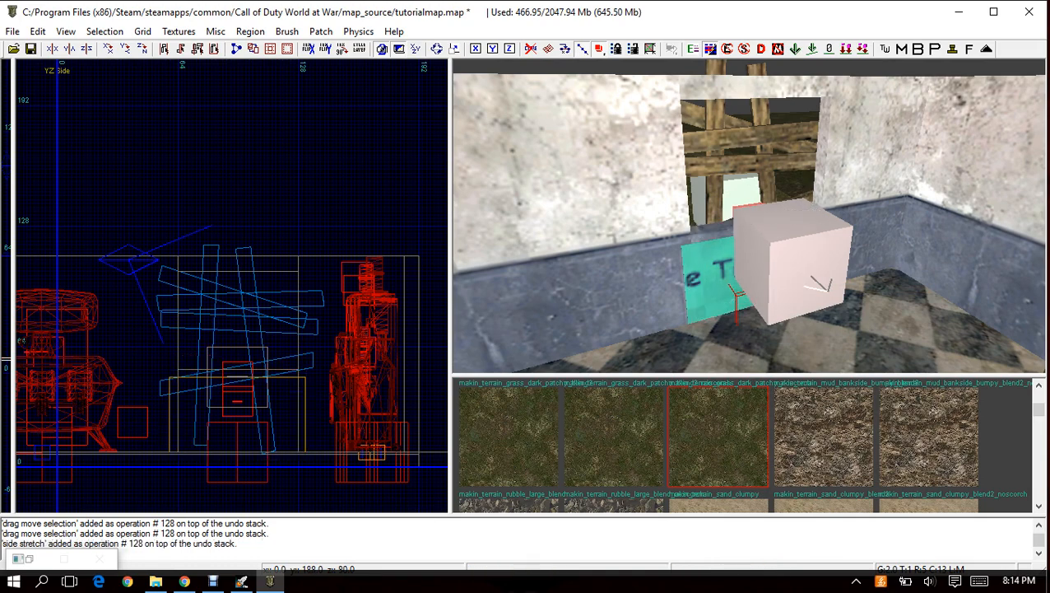
# Set the grid to 32 and shorten the east wall behind the Pack-a-Punch from its south end to a length of 264 units.
pyautogui.moveTo(642, 272)
pyautogui.mouseDown(button='right')
pyautogui.moveTo(629, 265)
pyautogui.moveTo(617, 284)
pyautogui.moveTo(638, 325)
pyautogui.moveTo(654, 301)
pyautogui.moveTo(637, 257)
pyautogui.mouseUp(button='right')
pyautogui.scroll(-1, 220, 361)
pyautogui.scroll(-3, 219, 360)
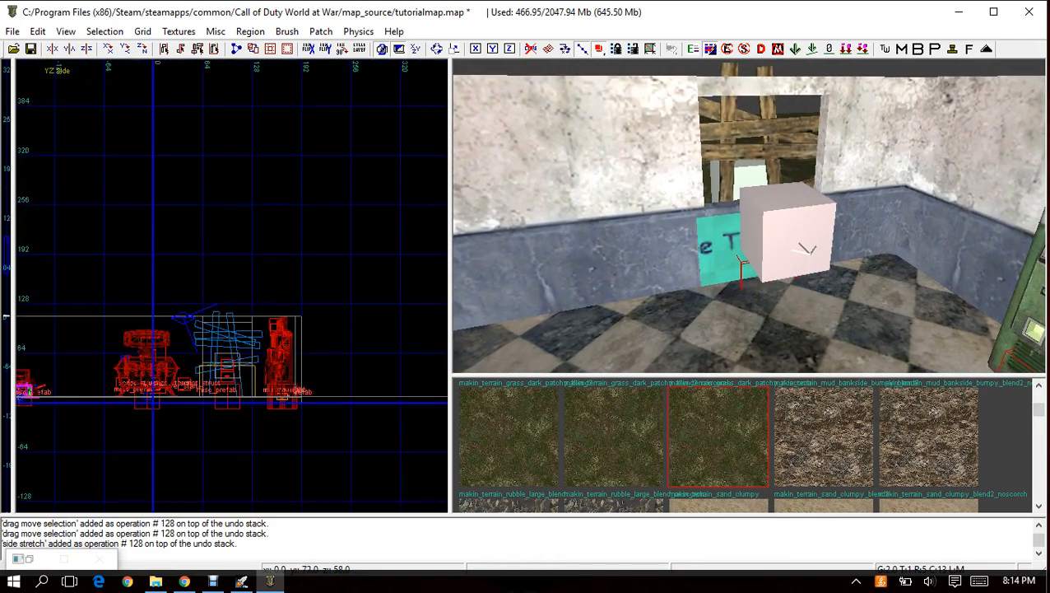
pyautogui.hotkey('ctrl', 'Tab')
pyautogui.hotkey('ctrl', 'Tab')
pyautogui.moveTo(110, 305); pyautogui.dragTo(216, 264, button='right')
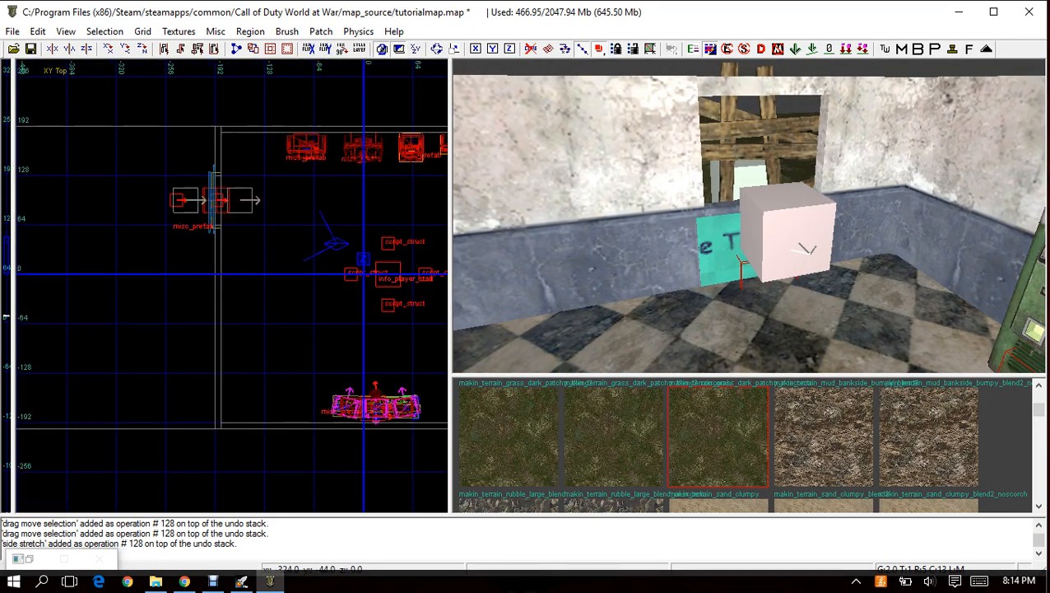
pyautogui.moveTo(630, 262); pyautogui.dragTo(721, 133, button='right')
pyautogui.rightClick(721, 133)
pyautogui.click(767, 145)
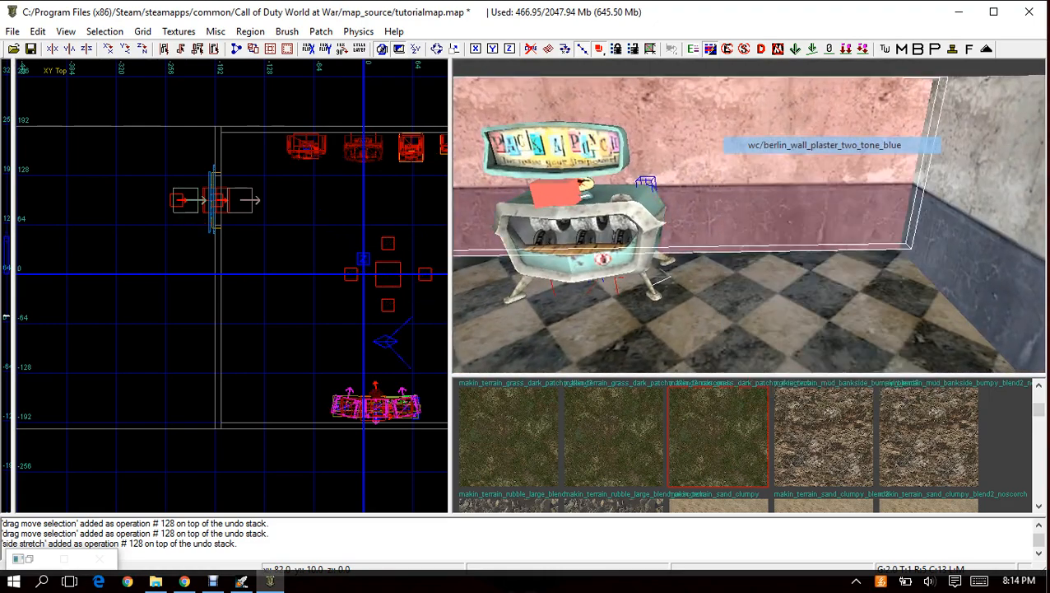
pyautogui.moveTo(402, 216); pyautogui.dragTo(196, 210, button='right')
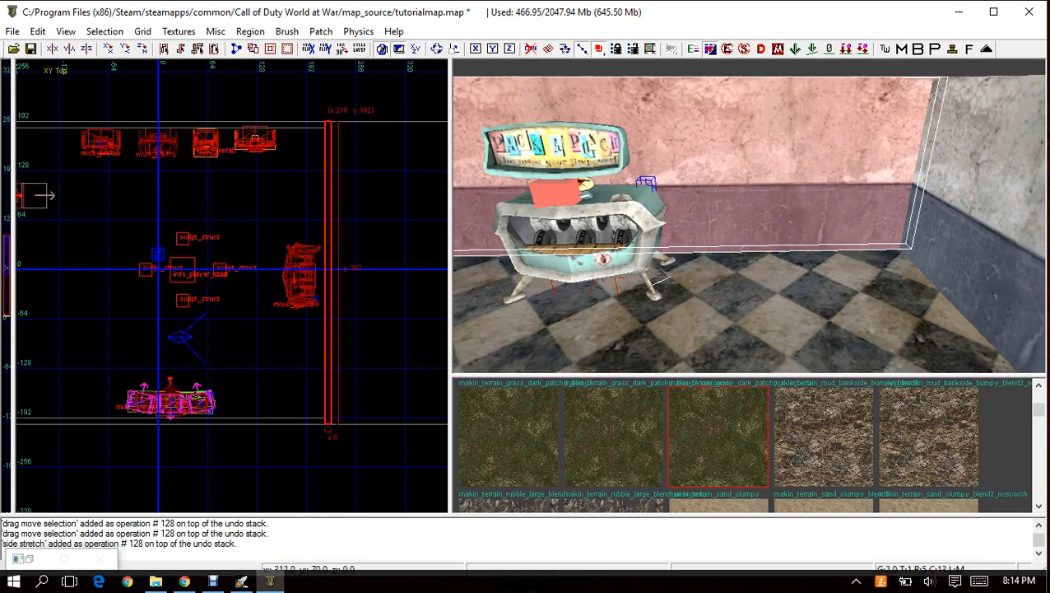
pyautogui.click(143, 31)
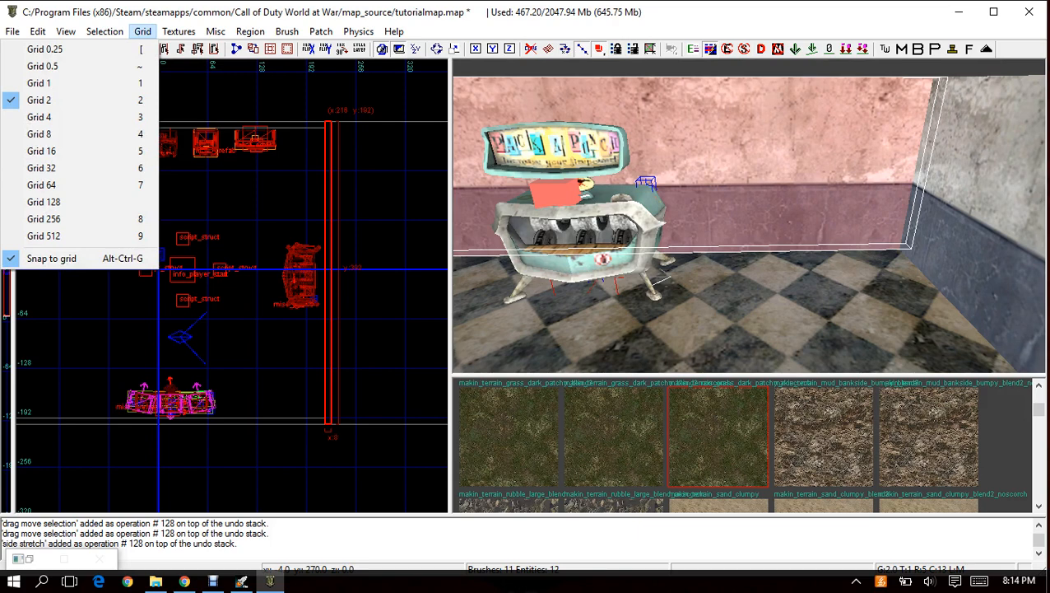
pyautogui.click(41, 168)
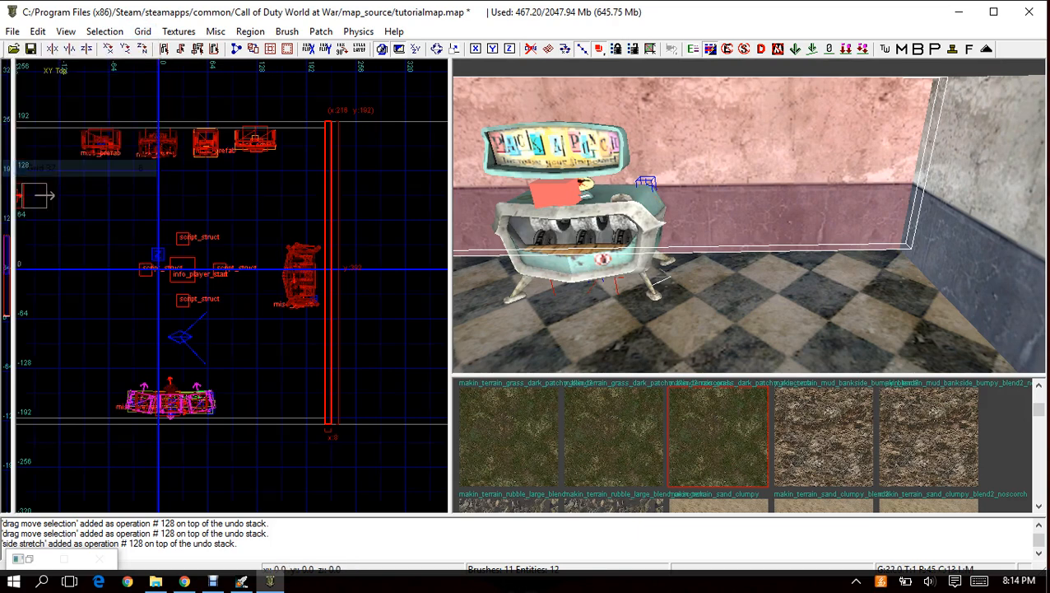
pyautogui.moveTo(329, 424)
pyautogui.mouseDown()
pyautogui.moveTo(329, 280)
pyautogui.moveTo(329, 350)
pyautogui.mouseUp()
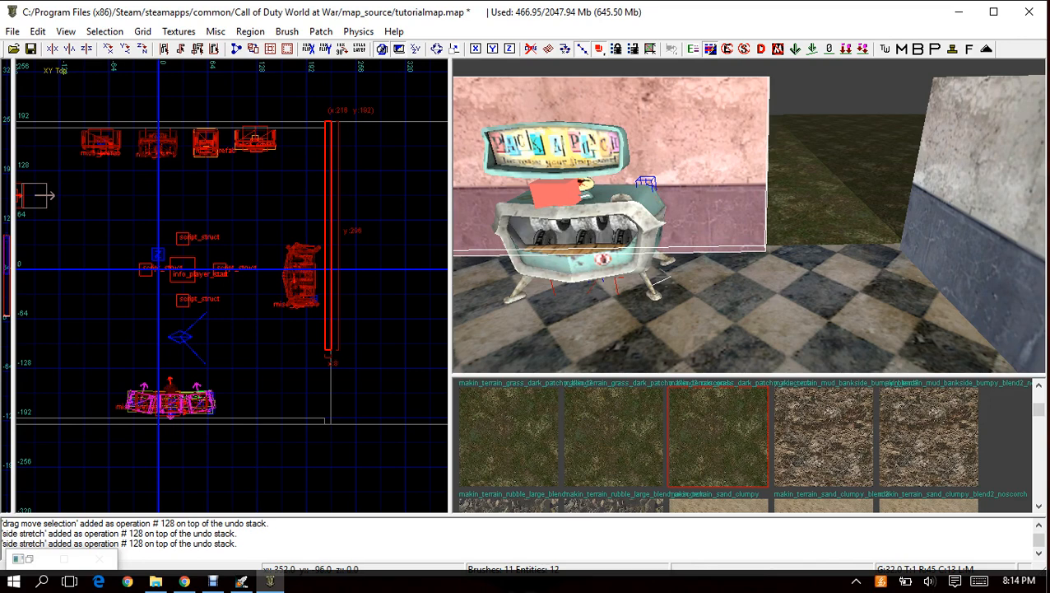
pyautogui.moveTo(642, 247); pyautogui.dragTo(729, 193, button='right')
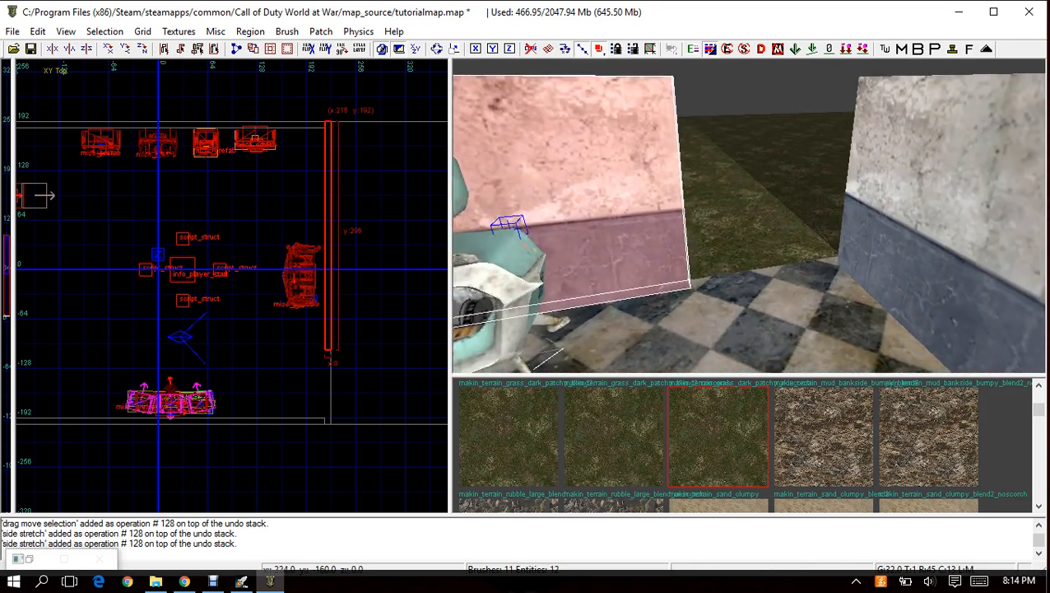
pyautogui.moveTo(331, 349); pyautogui.dragTo(331, 325)
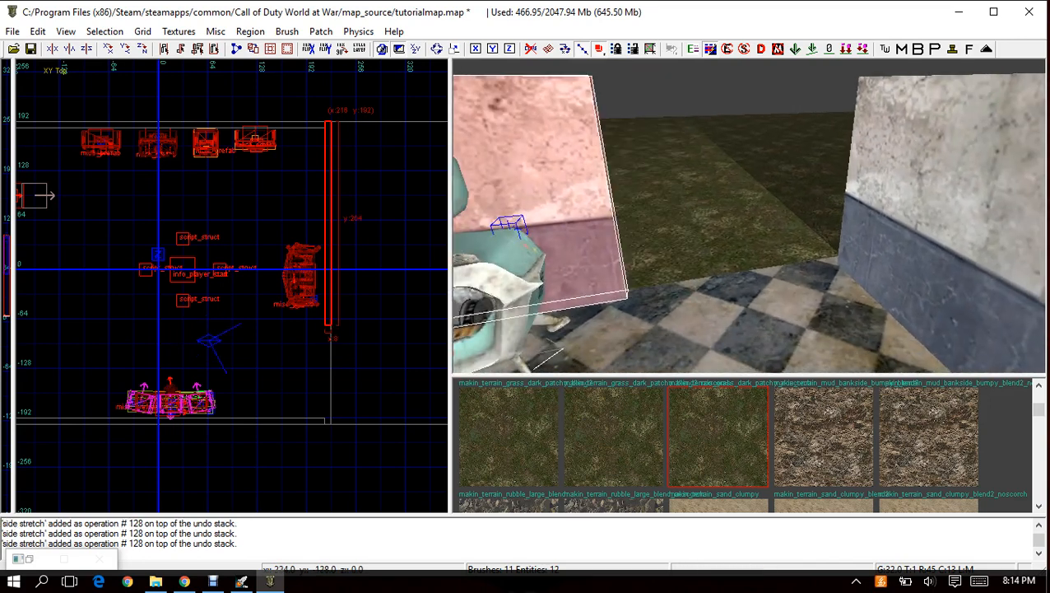
pyautogui.moveTo(234, 338); pyautogui.dragTo(285, 332, button='right')
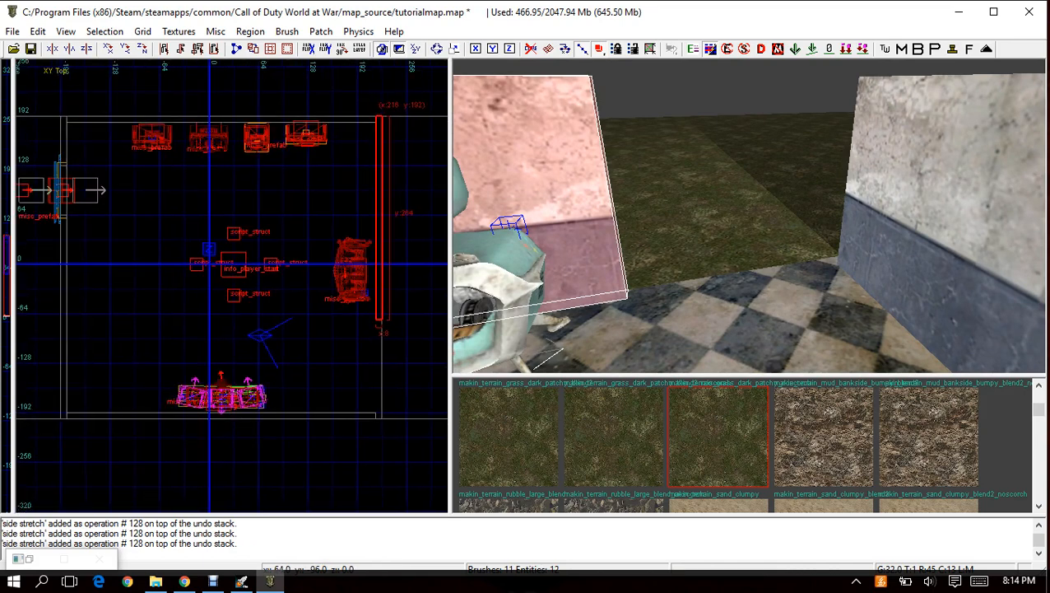